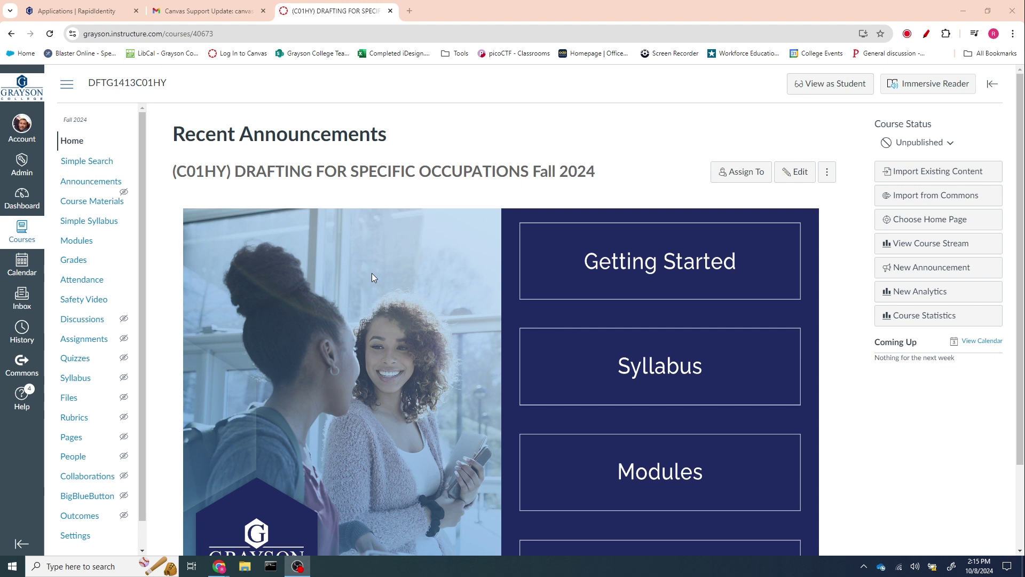
# - Preview the course in student view, then return to the teacher view
pyautogui.scroll(-2, 366, 253)
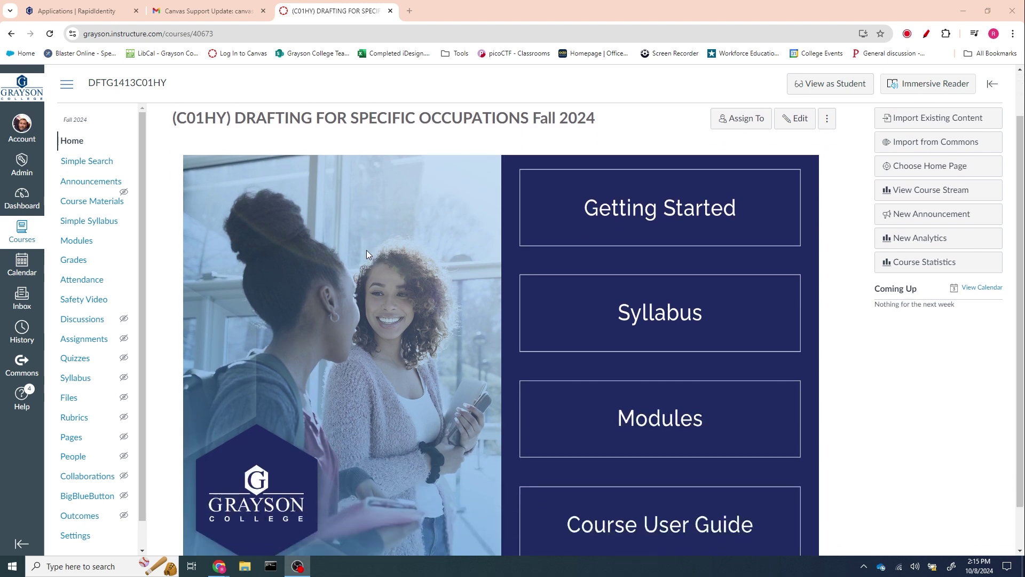
pyautogui.scroll(2, 366, 256)
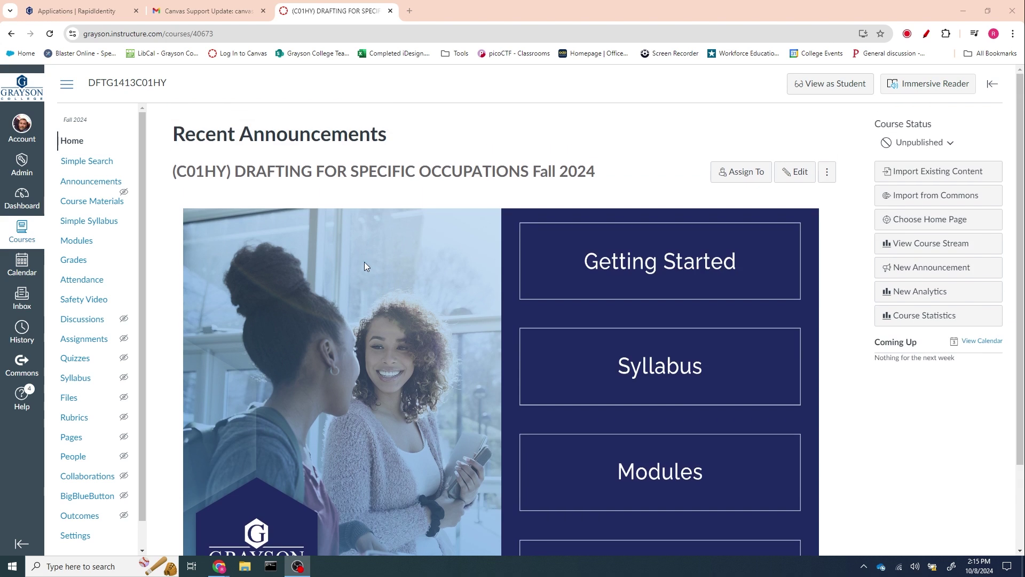
pyautogui.scroll(-1, 357, 353)
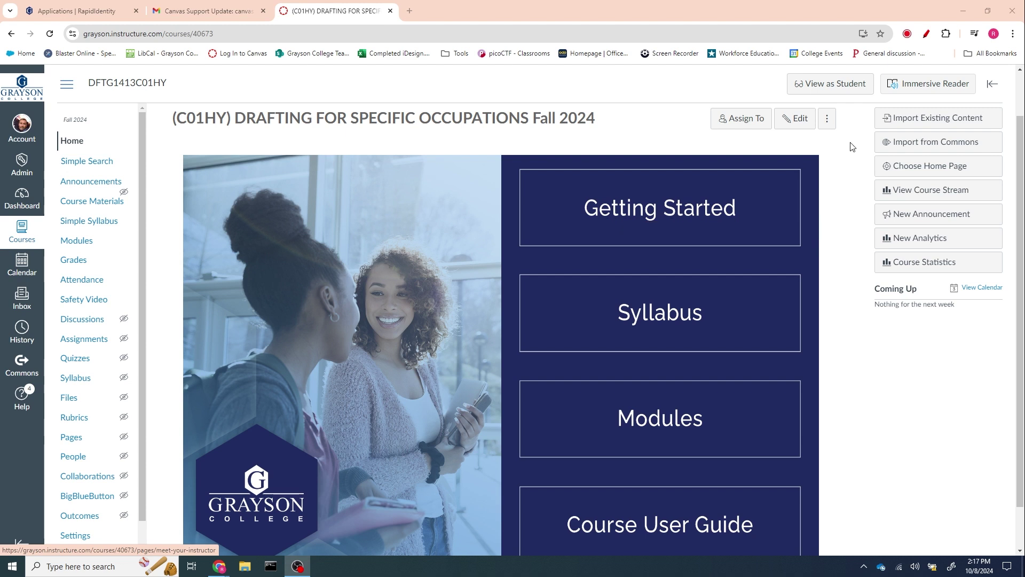
pyautogui.click(826, 87)
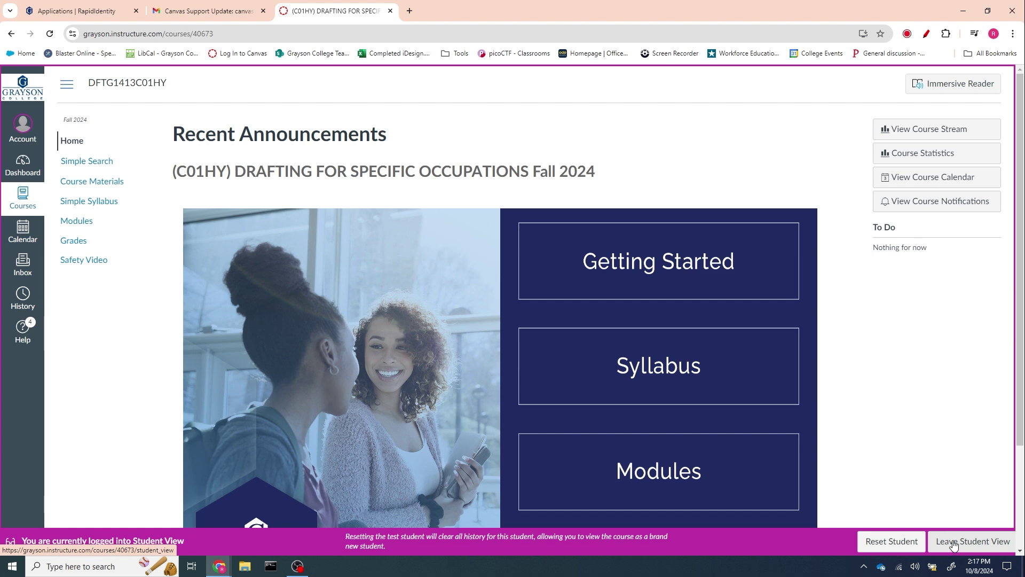
pyautogui.click(955, 542)
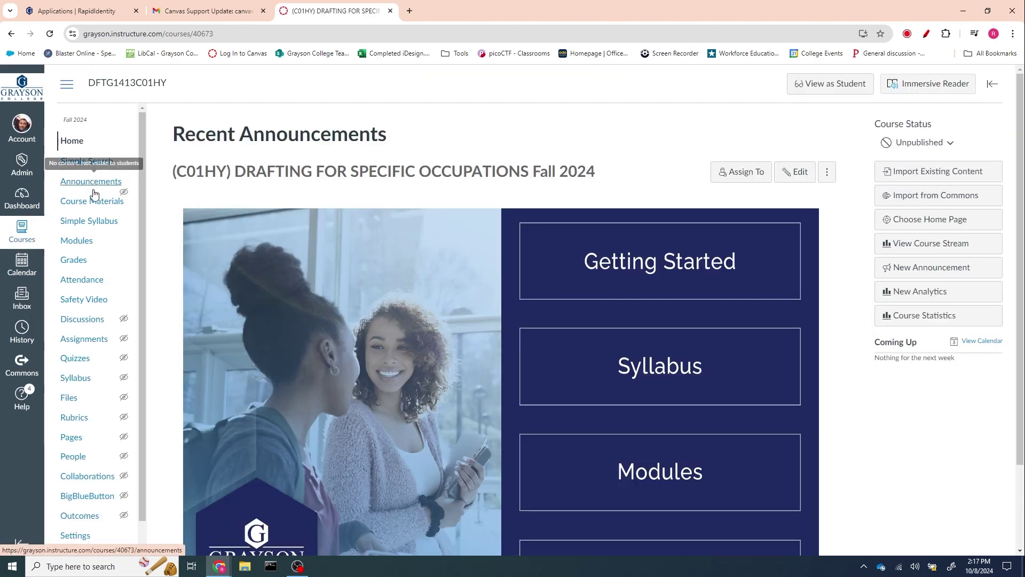
pyautogui.scroll(-1, 99, 404)
# - In course Settings Navigation, drag Safety Video into the hidden items below Discussions
pyautogui.click(76, 510)
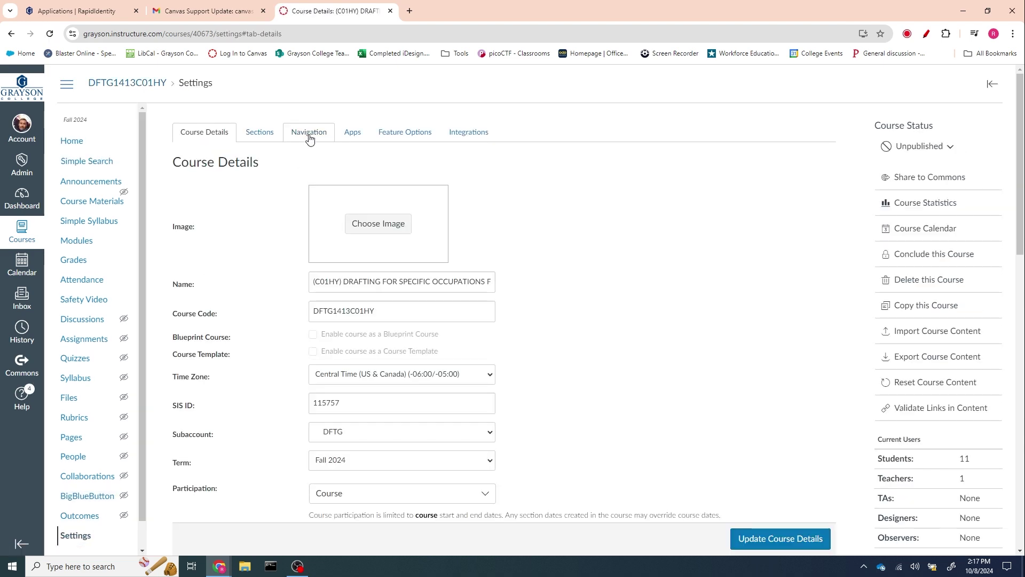
pyautogui.click(309, 132)
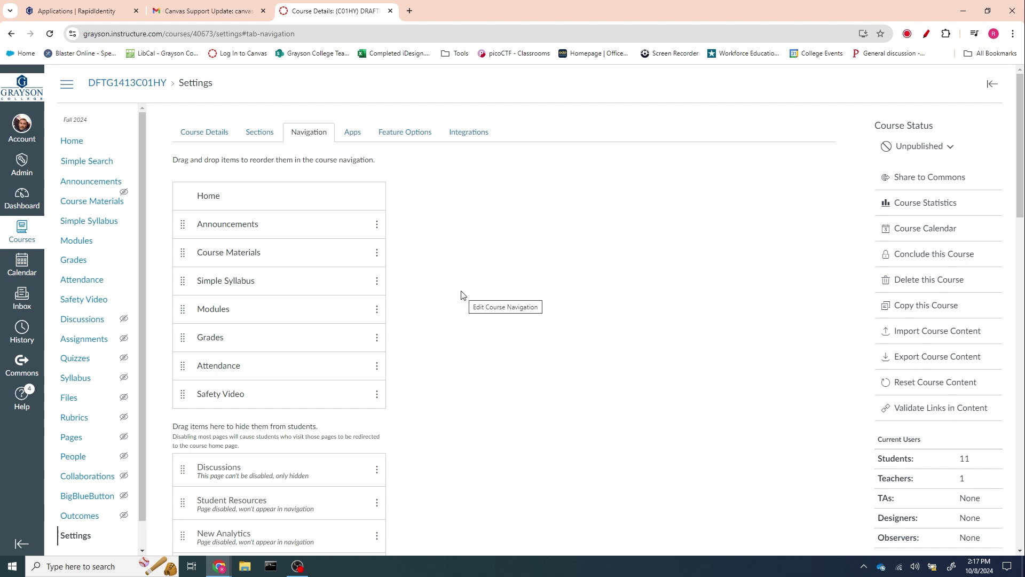
pyautogui.scroll(-1, 462, 294)
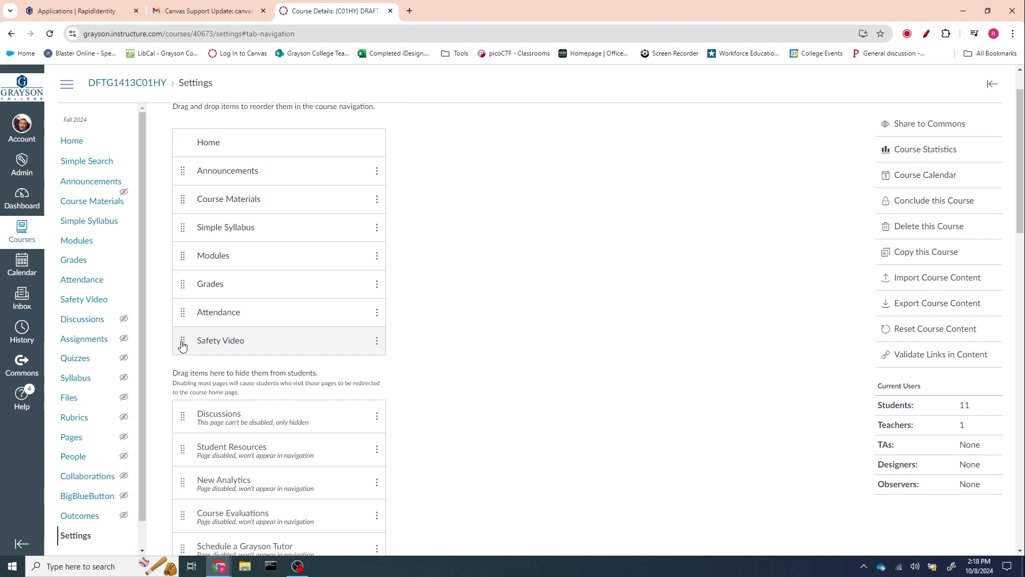
pyautogui.moveTo(182, 343); pyautogui.dragTo(188, 438)
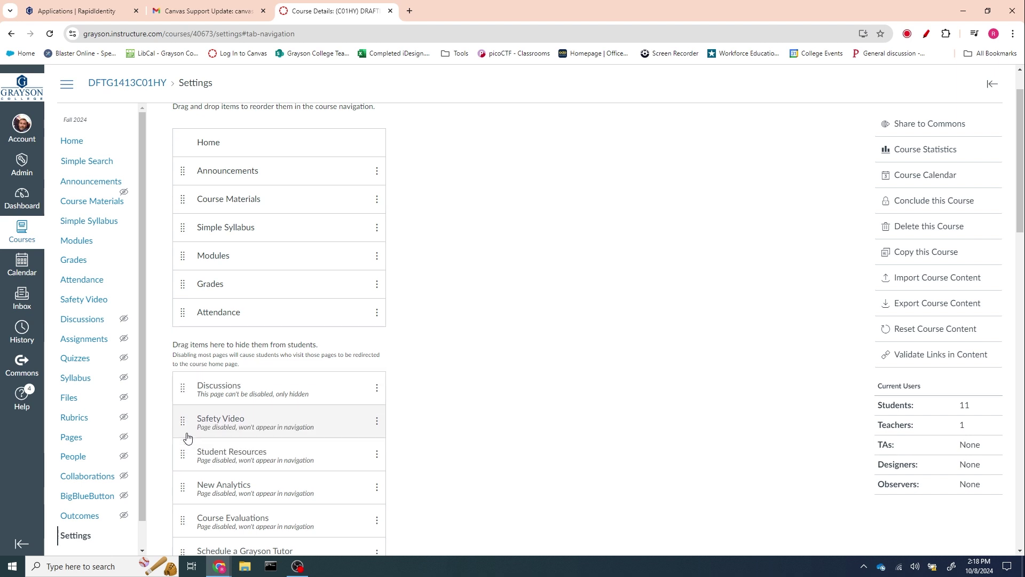
pyautogui.scroll(-20, 508, 355)
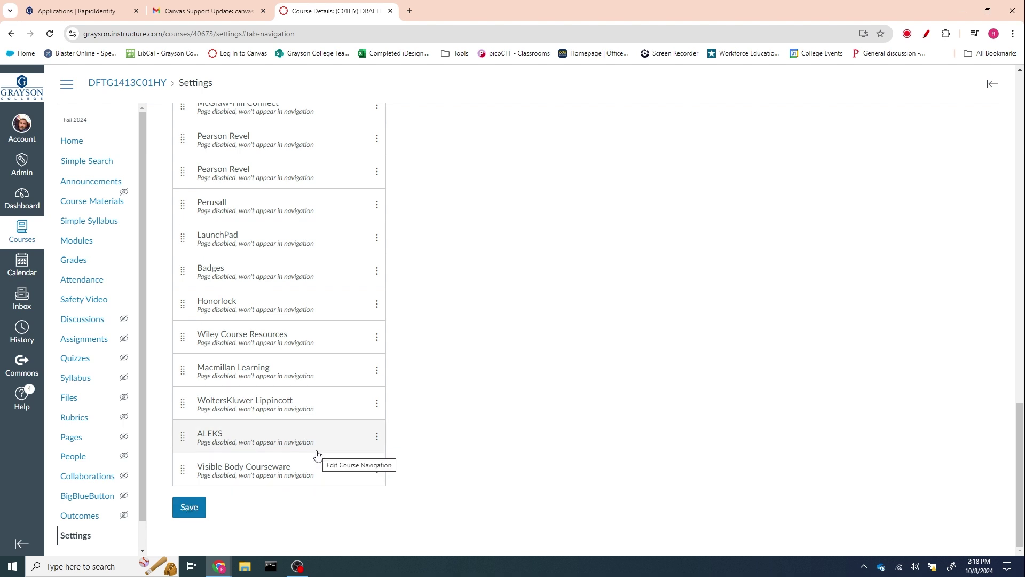
pyautogui.scroll(10, 454, 442)
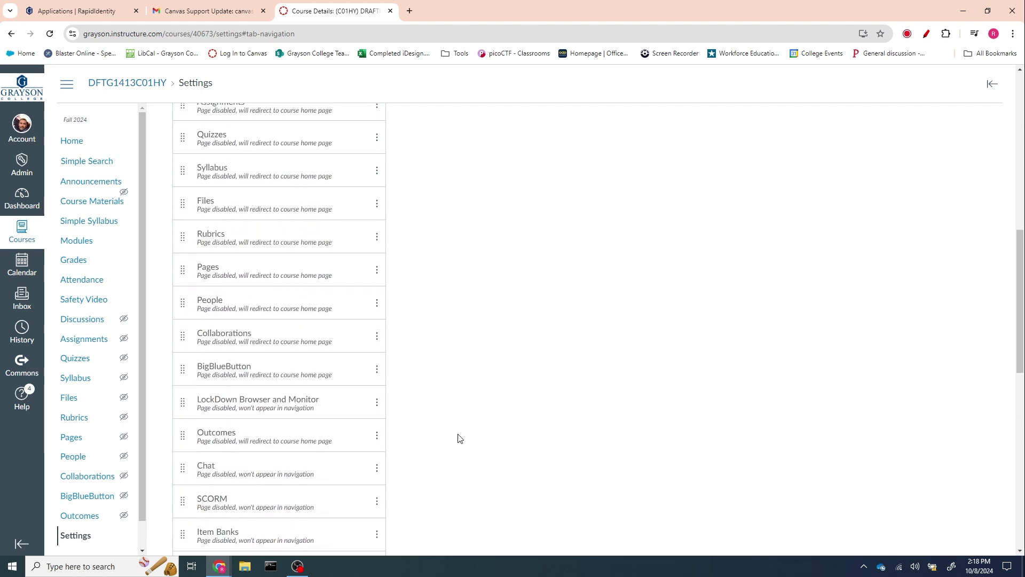
pyautogui.scroll(7, 458, 438)
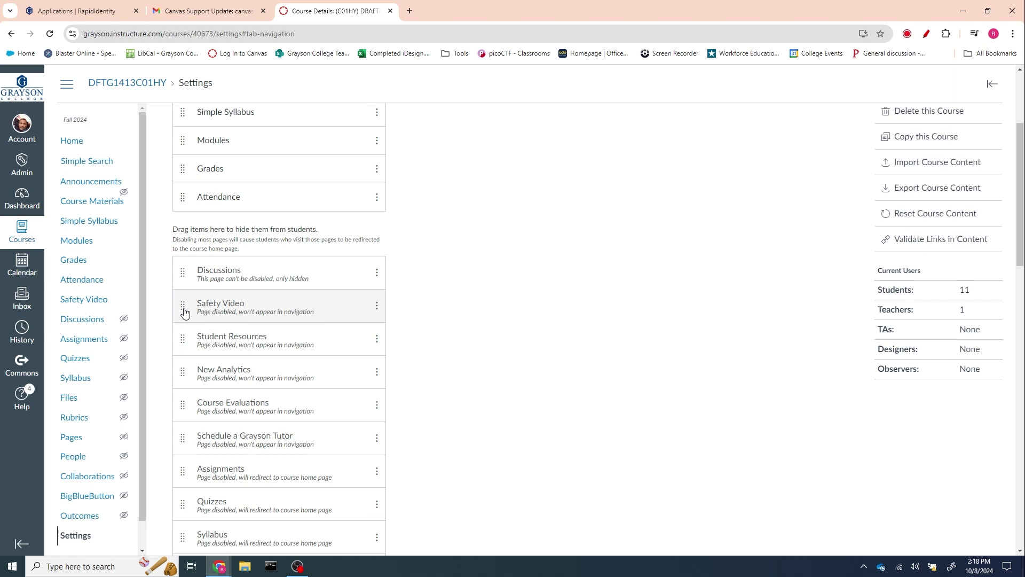
# - Move Safety Video back between Grades and Attendance and save the navigation order
pyautogui.moveTo(184, 313); pyautogui.dragTo(187, 200)
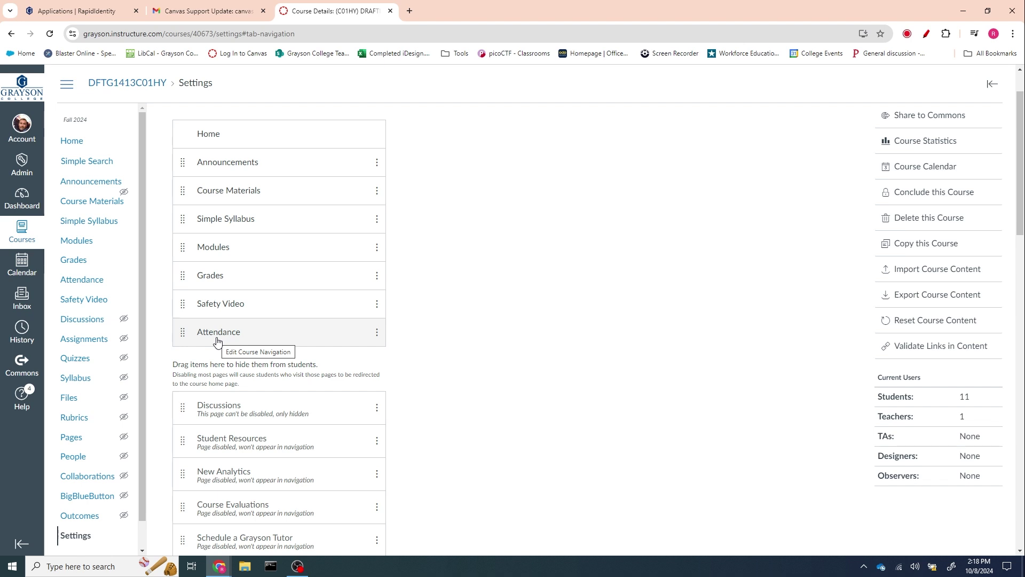
pyautogui.scroll(-20, 439, 343)
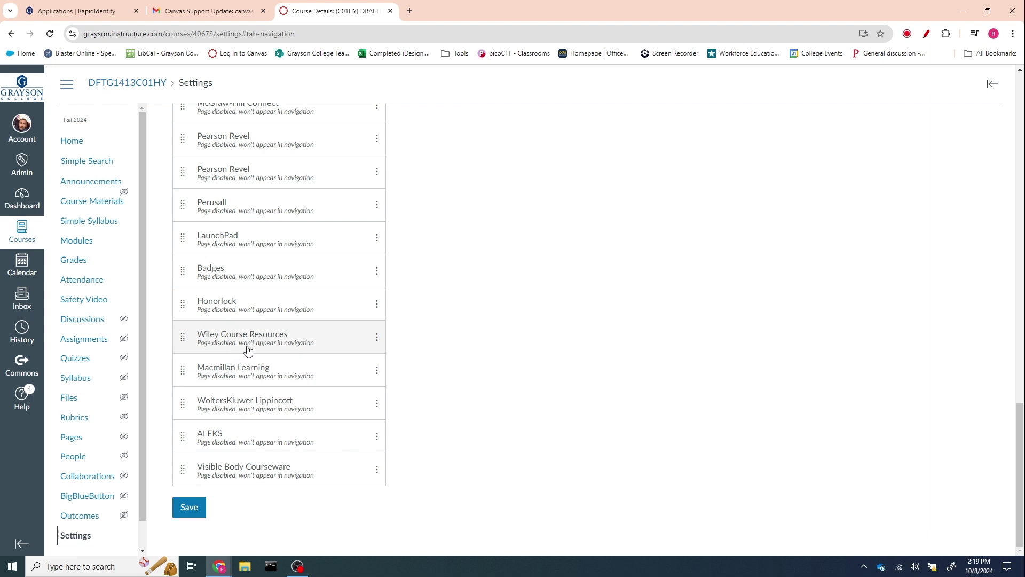
pyautogui.scroll(1, 266, 355)
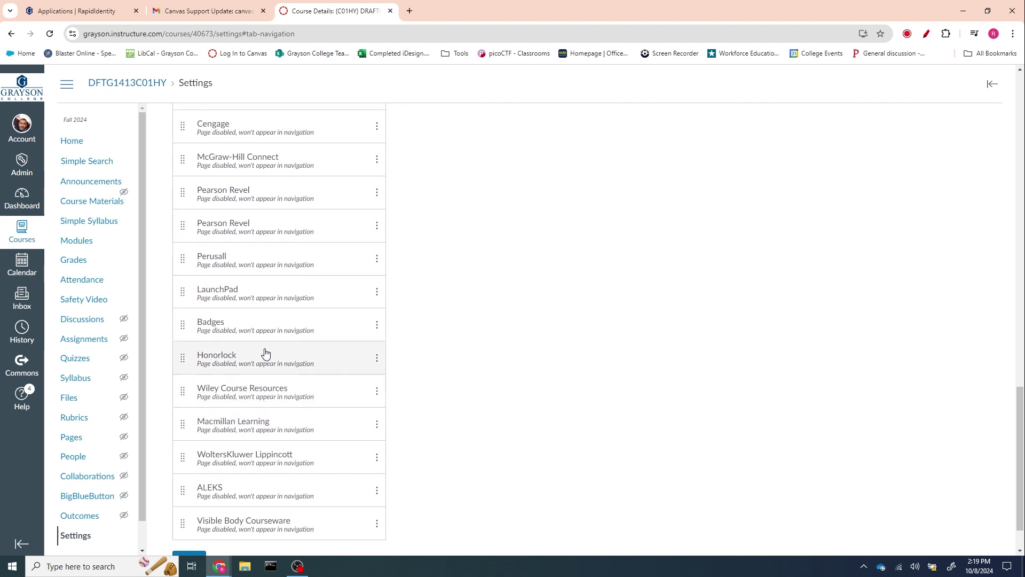
pyautogui.scroll(2, 262, 352)
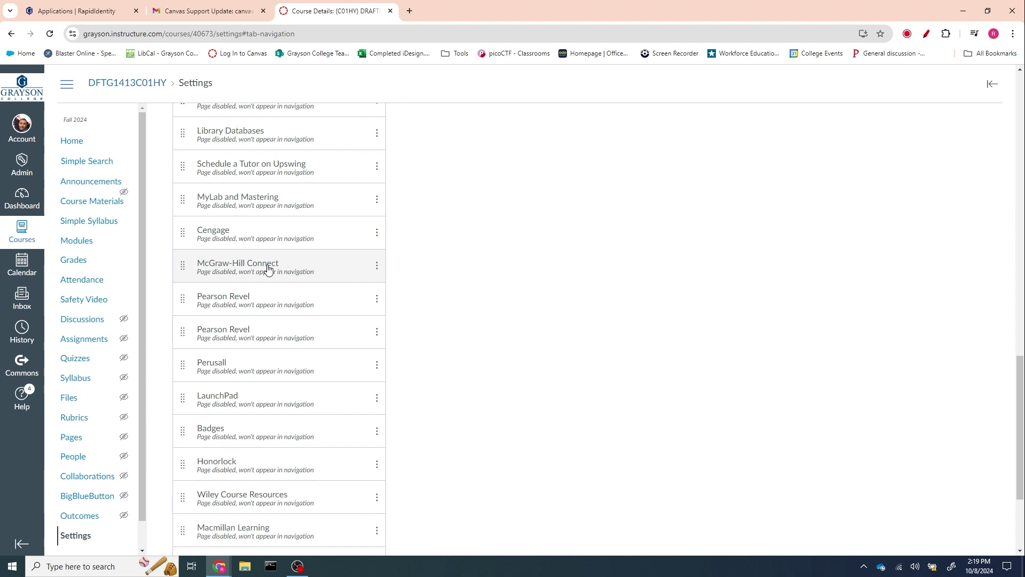
pyautogui.scroll(1, 284, 275)
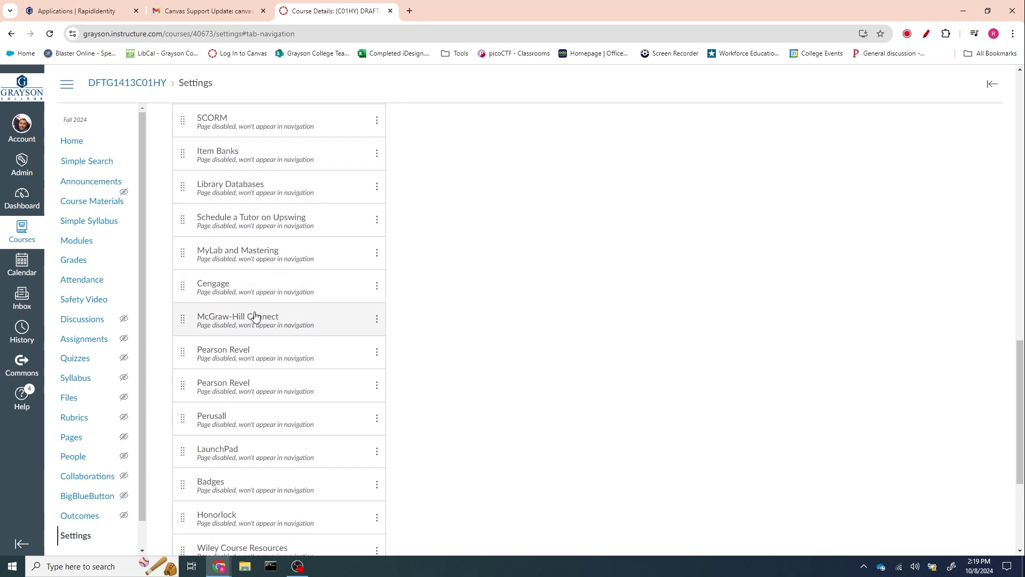
pyautogui.scroll(3, 258, 297)
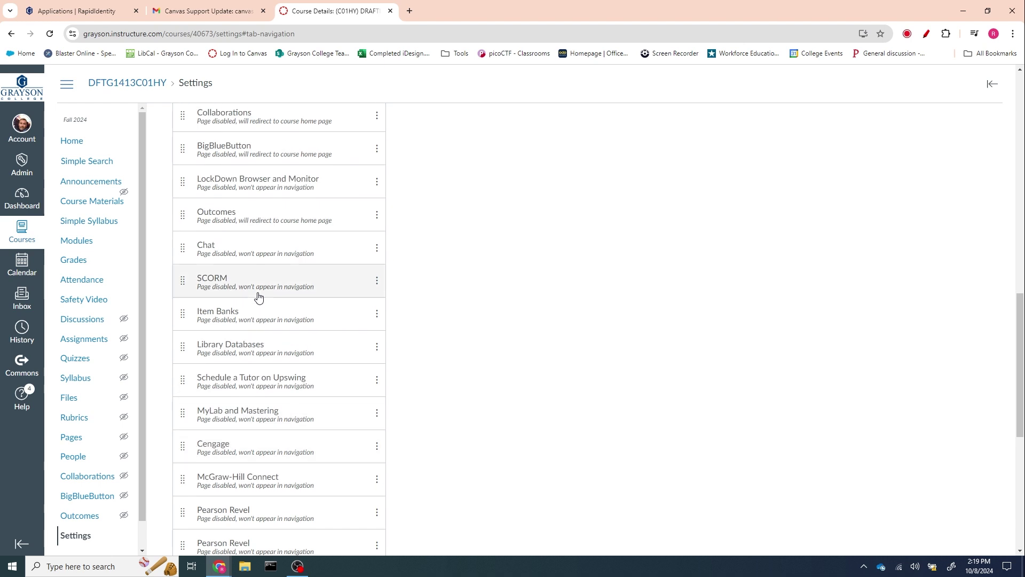
pyautogui.scroll(2, 258, 298)
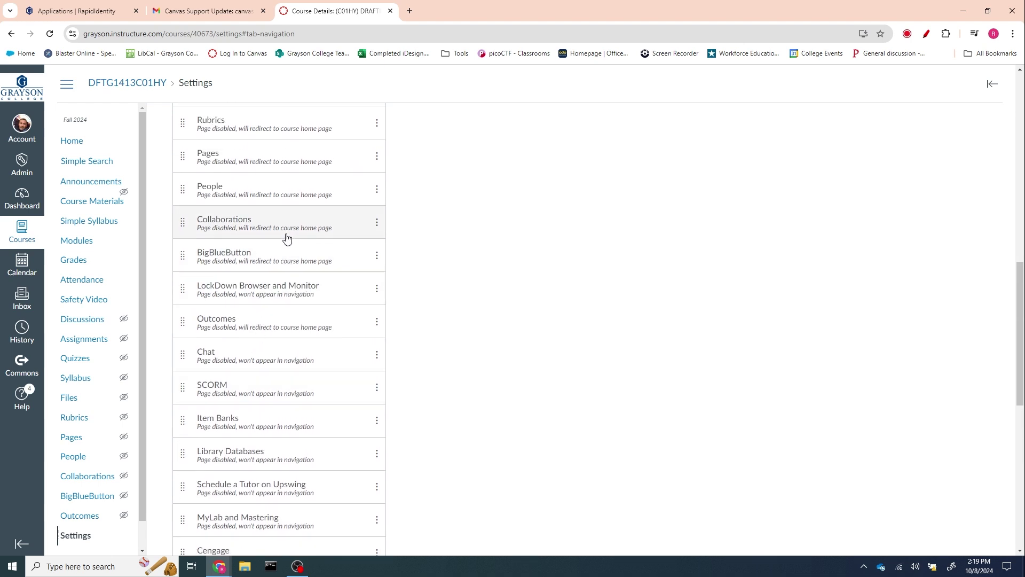
pyautogui.scroll(2, 287, 239)
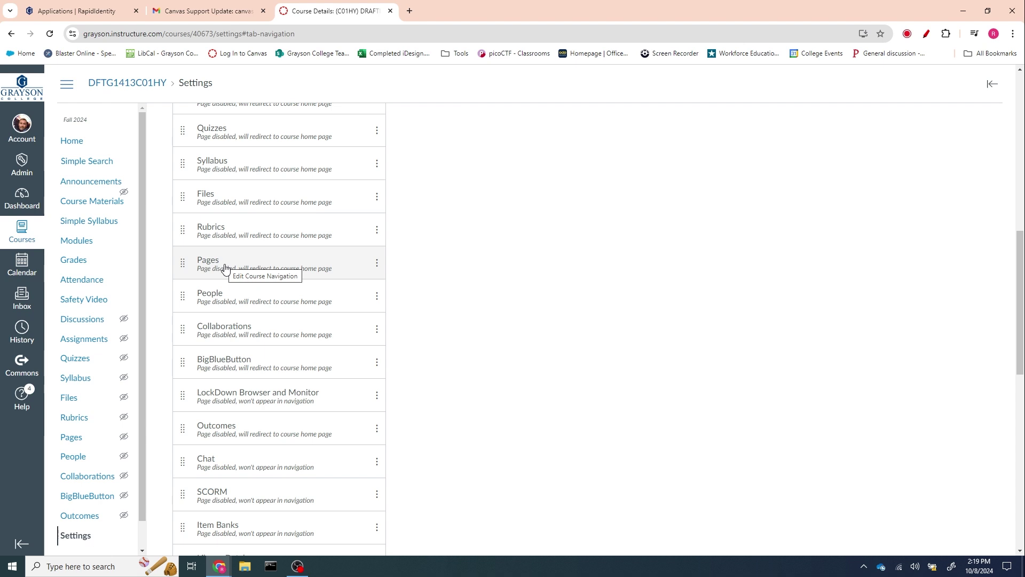
pyautogui.scroll(1, 276, 275)
pyautogui.scroll(6, 276, 275)
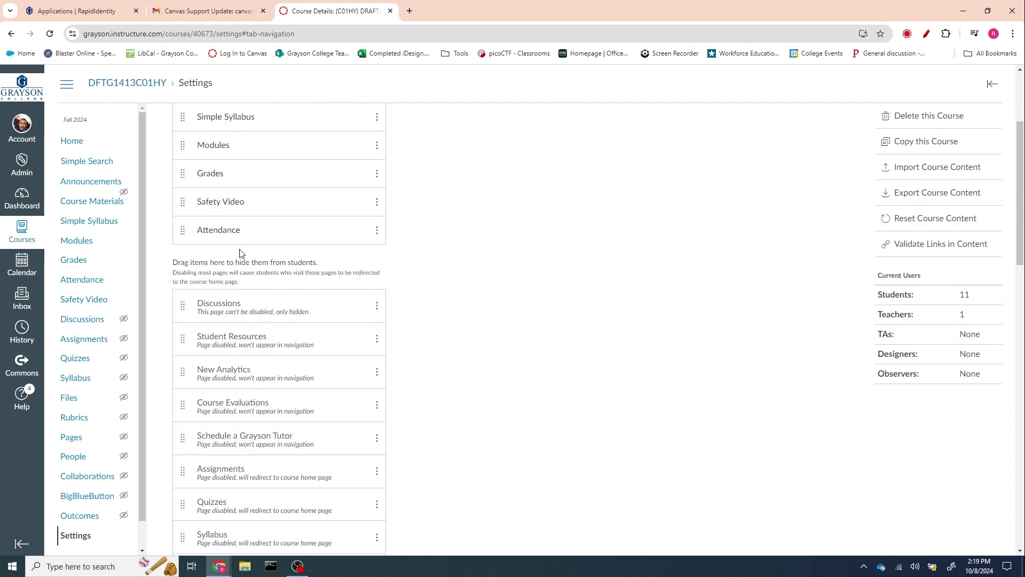
pyautogui.scroll(3, 238, 213)
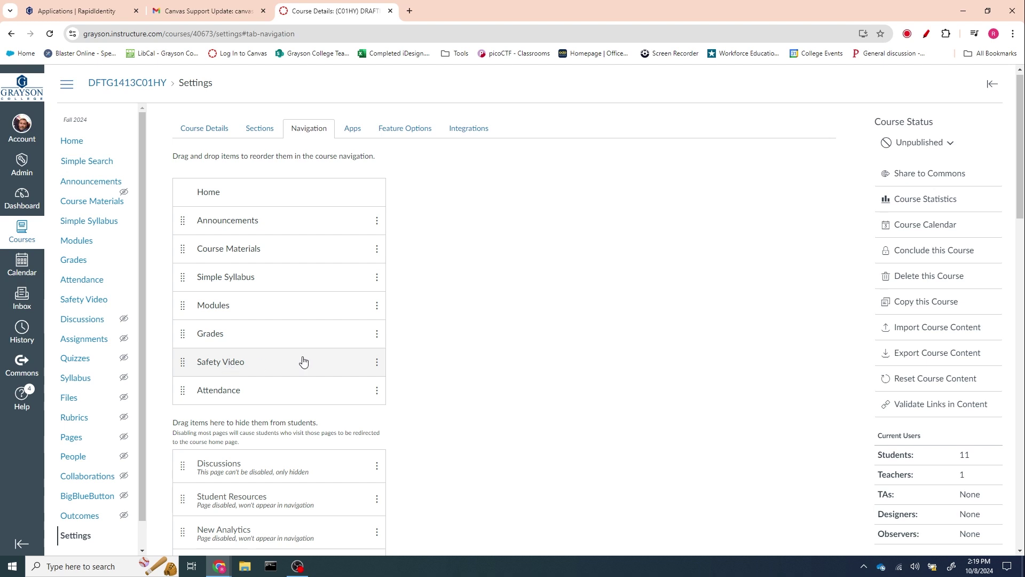
pyautogui.scroll(-20, 418, 336)
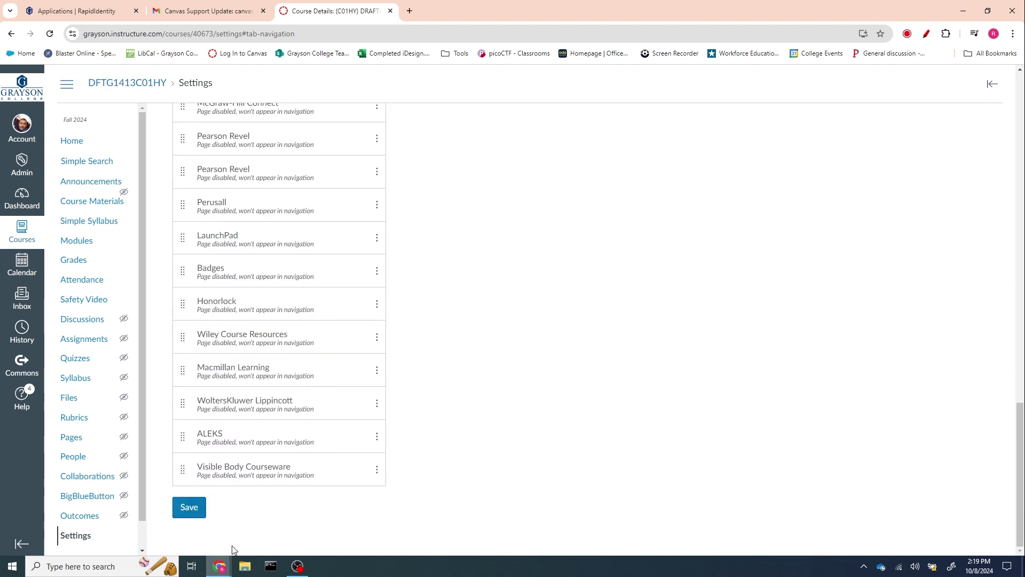
pyautogui.click(187, 511)
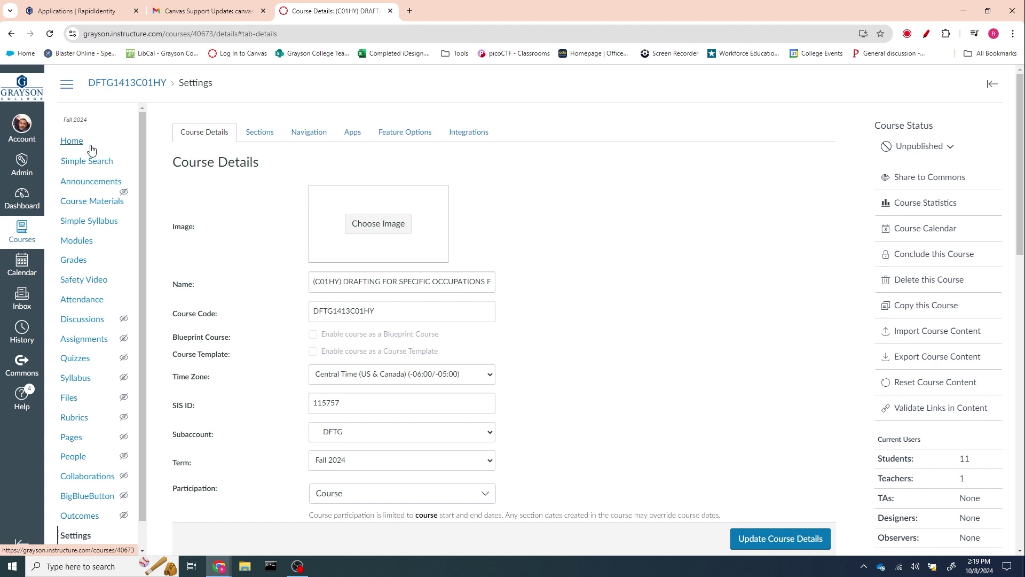
# - From the course home, open the Getting Started page Meet Your Instructor for editing
pyautogui.click(73, 145)
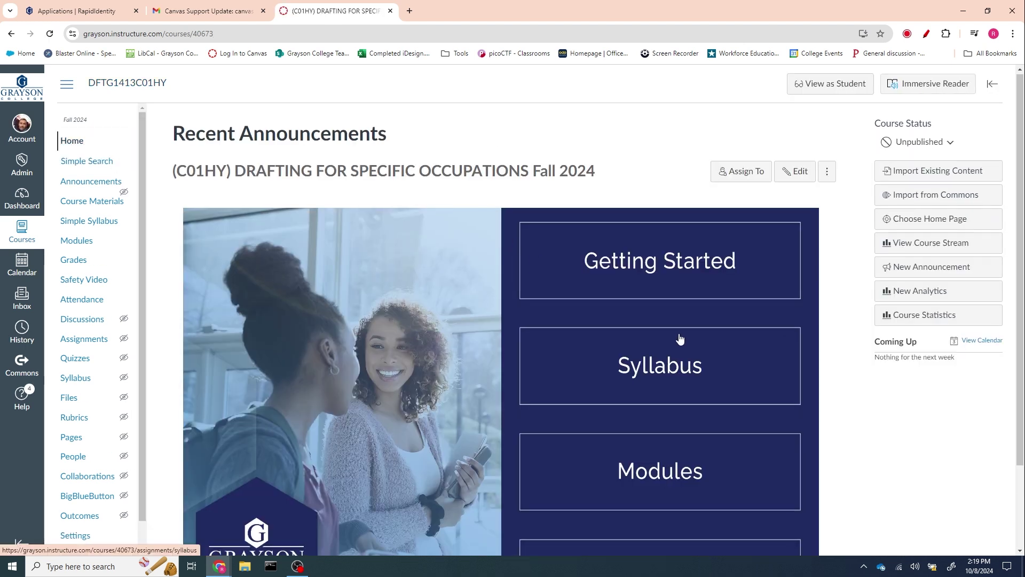
pyautogui.scroll(-2, 681, 339)
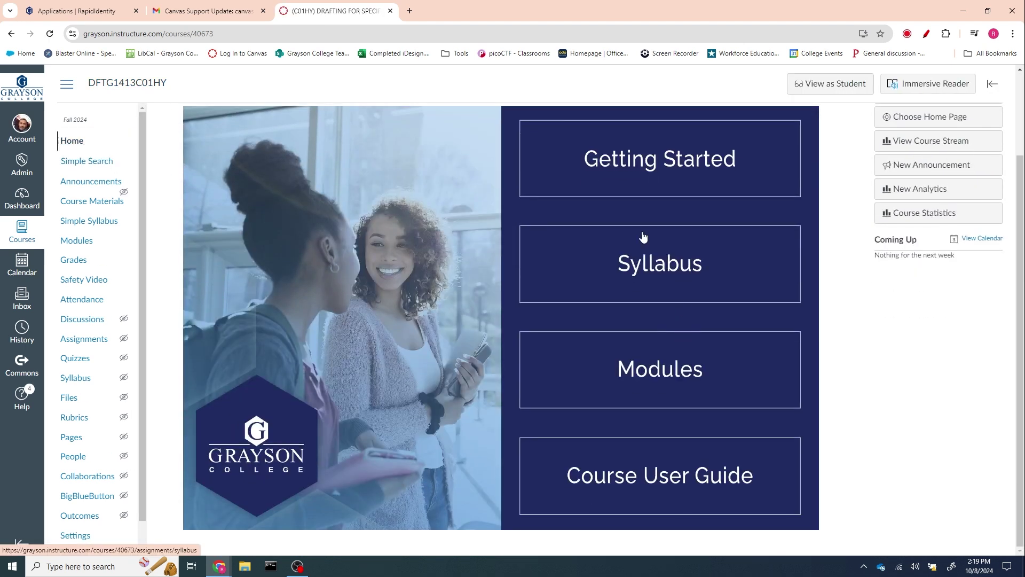
pyautogui.click(650, 165)
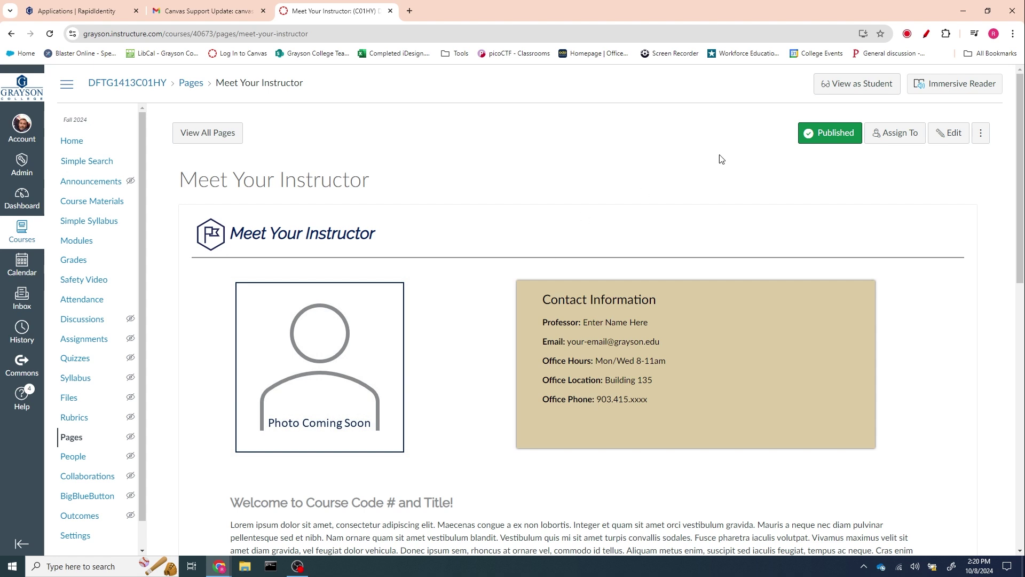
pyautogui.click(954, 134)
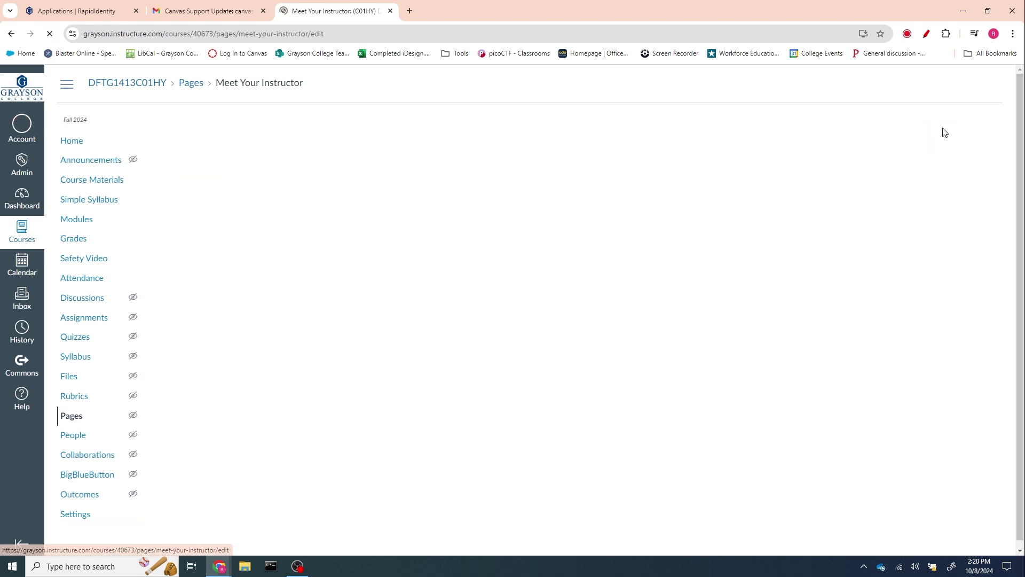
# - Delete the Photo Coming Soon placeholder image and show the Images dropdown options
pyautogui.scroll(-2, 555, 339)
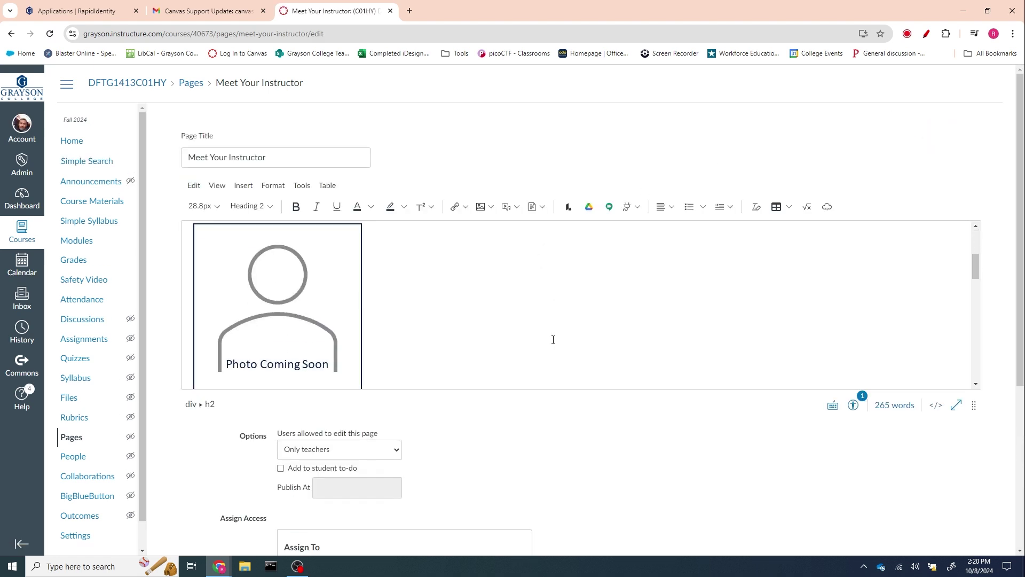
pyautogui.click(286, 328)
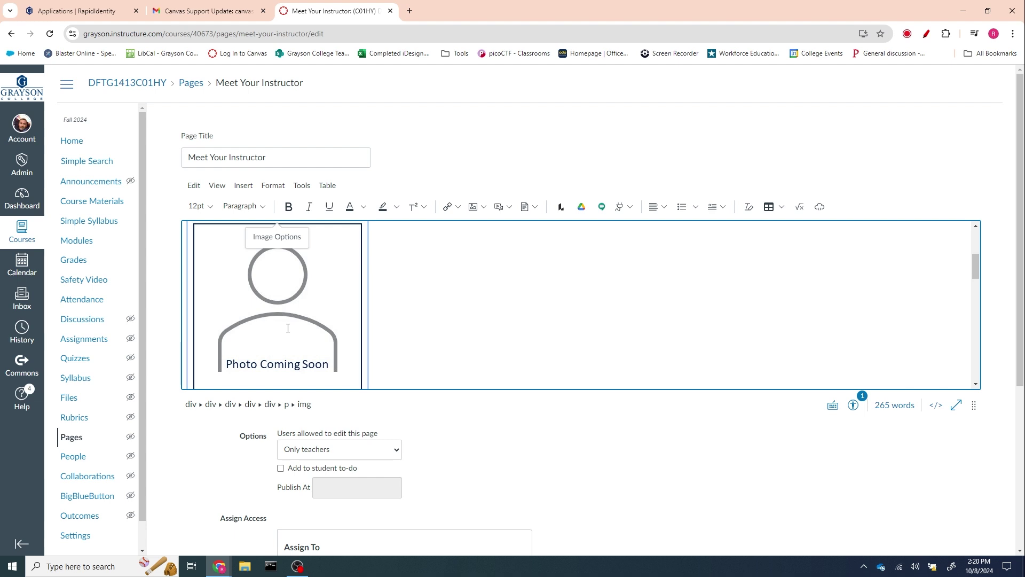
pyautogui.press('Delete')
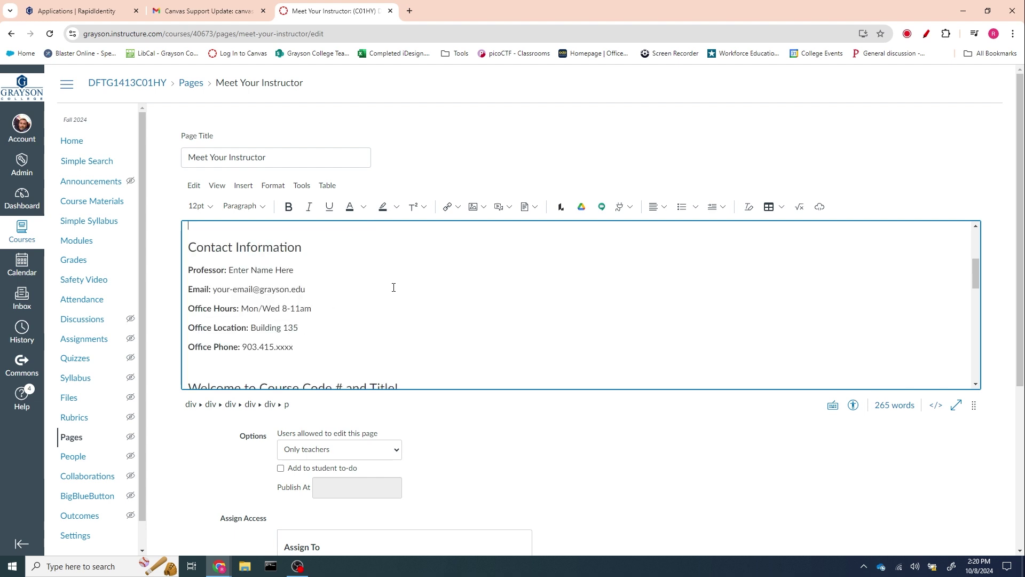
pyautogui.click(483, 208)
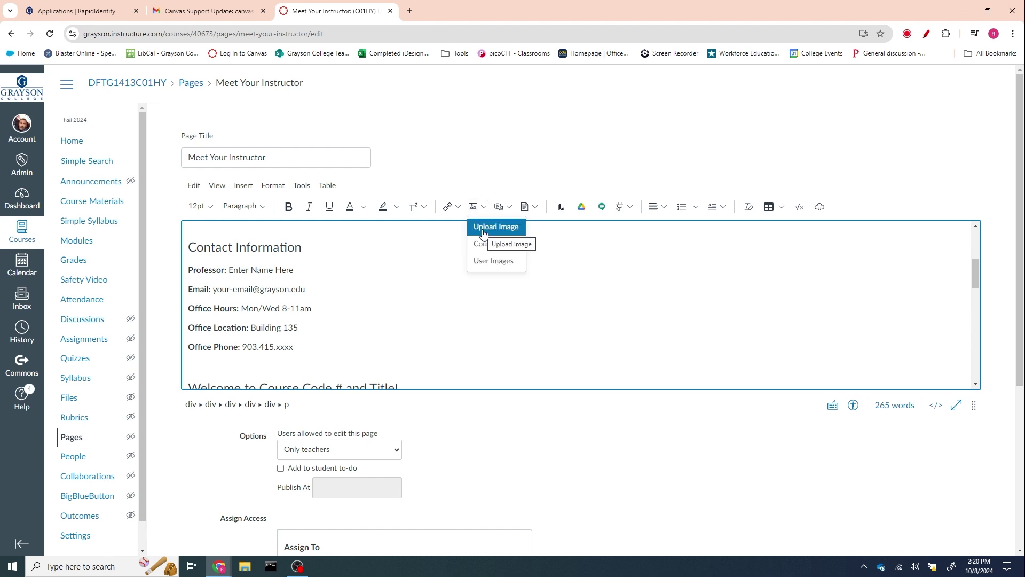
pyautogui.click(483, 229)
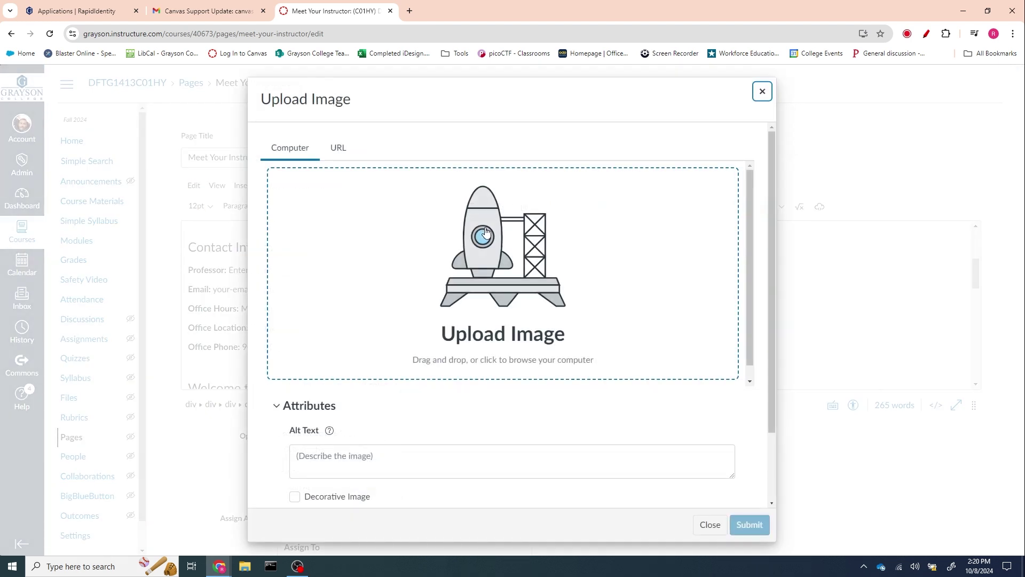
pyautogui.scroll(-1, 492, 268)
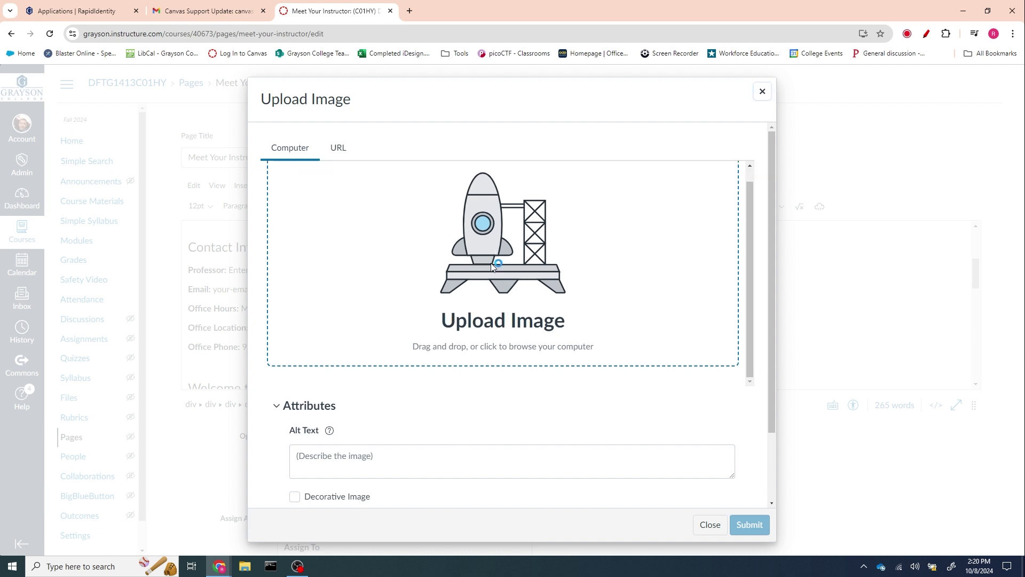
pyautogui.click(484, 249)
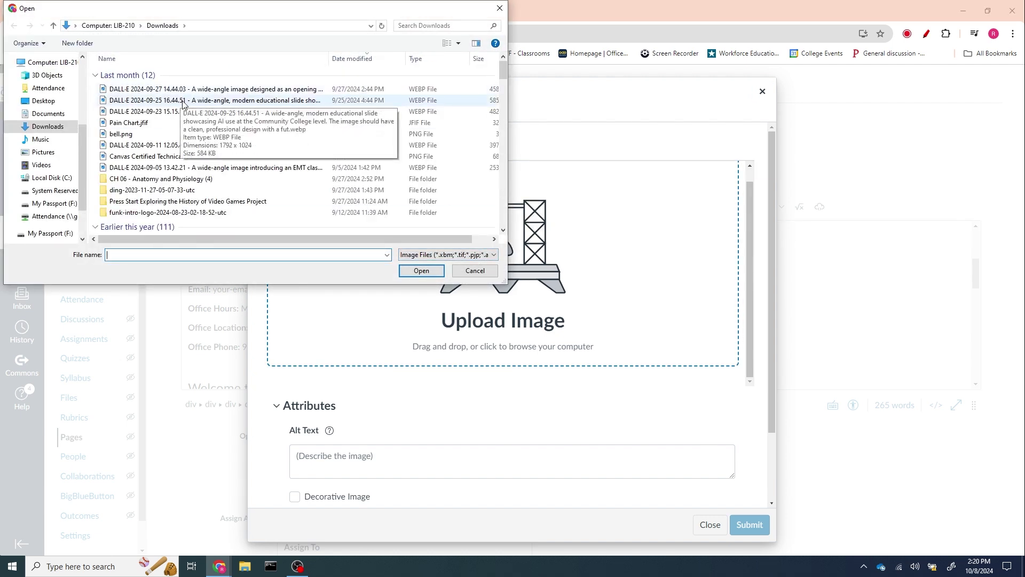
pyautogui.scroll(-5, 180, 168)
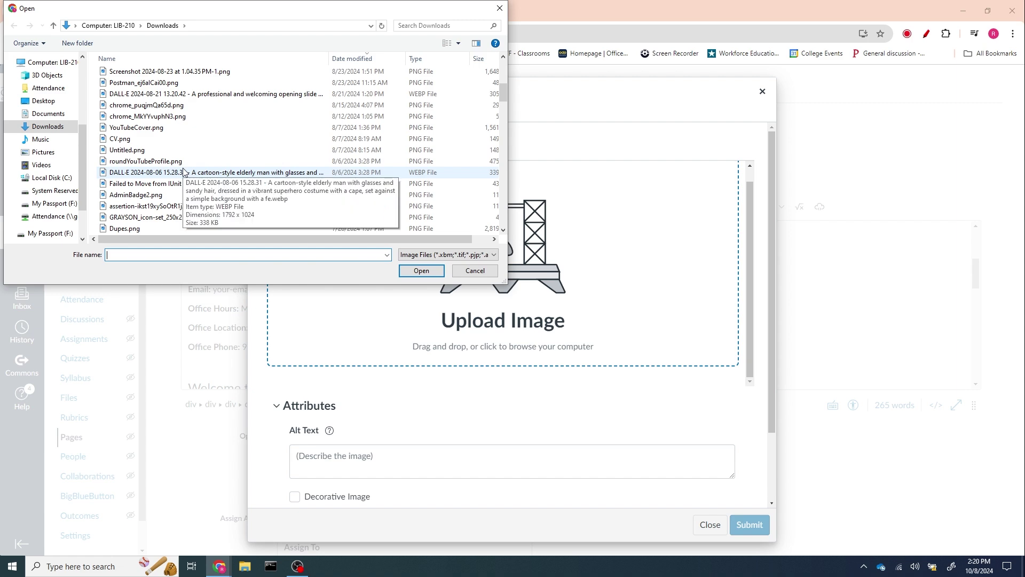
pyautogui.scroll(-5, 183, 172)
pyautogui.scroll(-4, 183, 174)
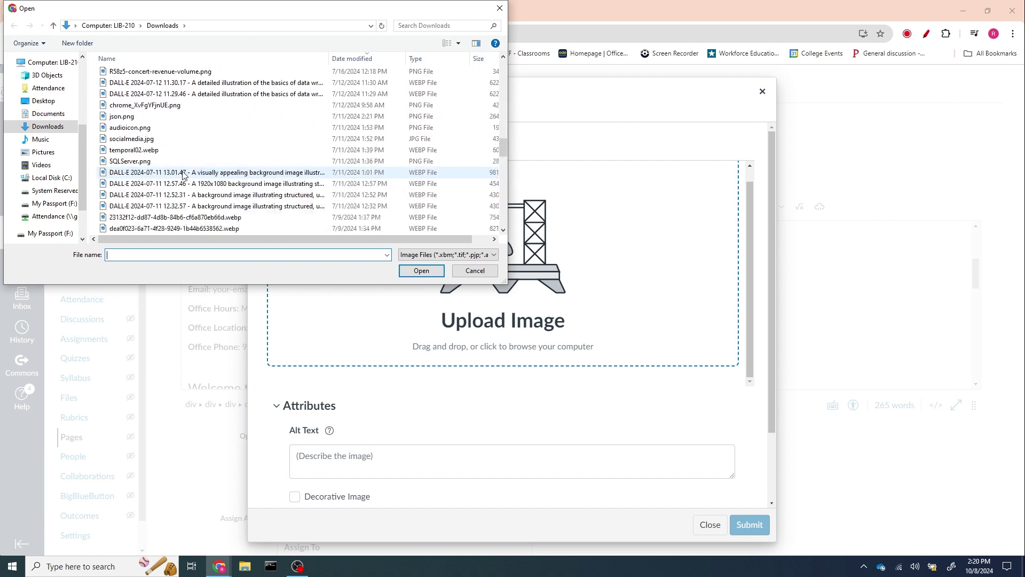
pyautogui.scroll(-4, 183, 173)
pyautogui.scroll(-4, 183, 174)
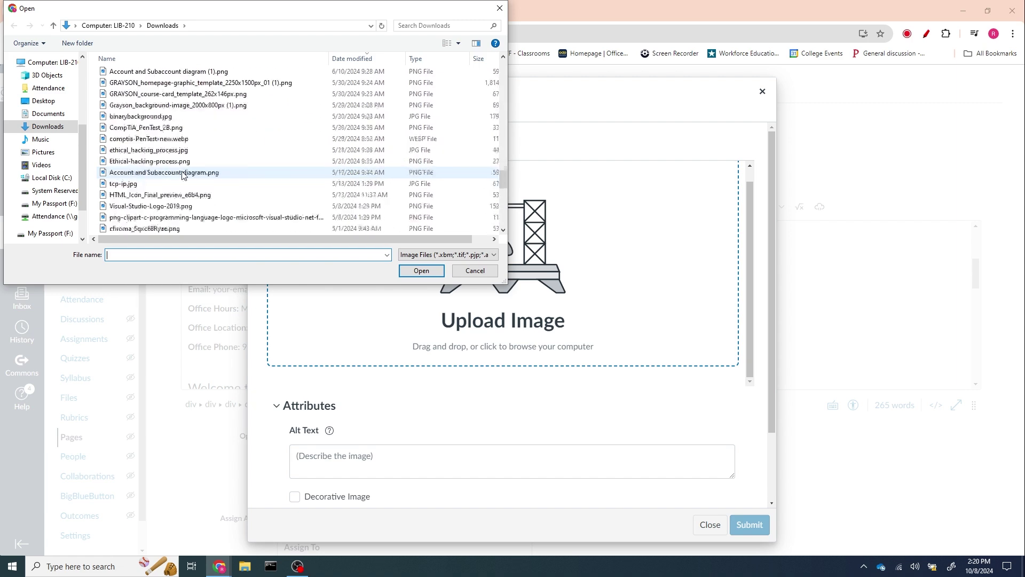
pyautogui.scroll(-5, 178, 179)
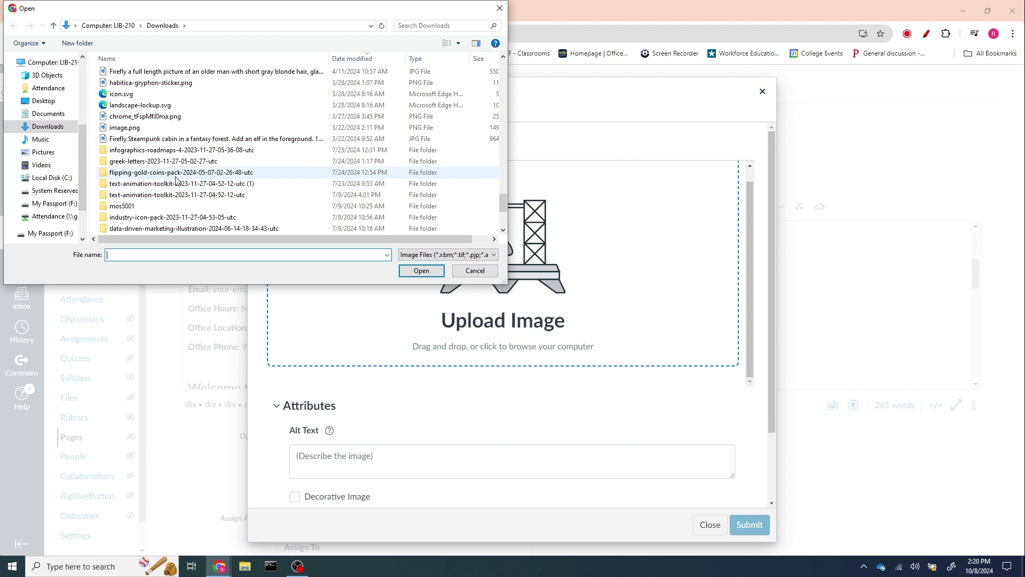
pyautogui.click(131, 129)
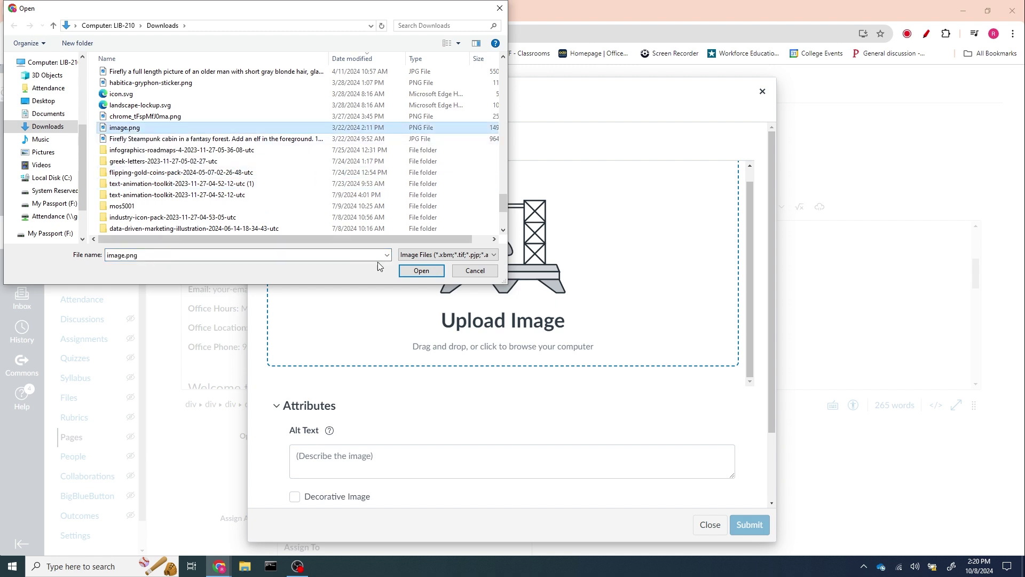
pyautogui.click(420, 271)
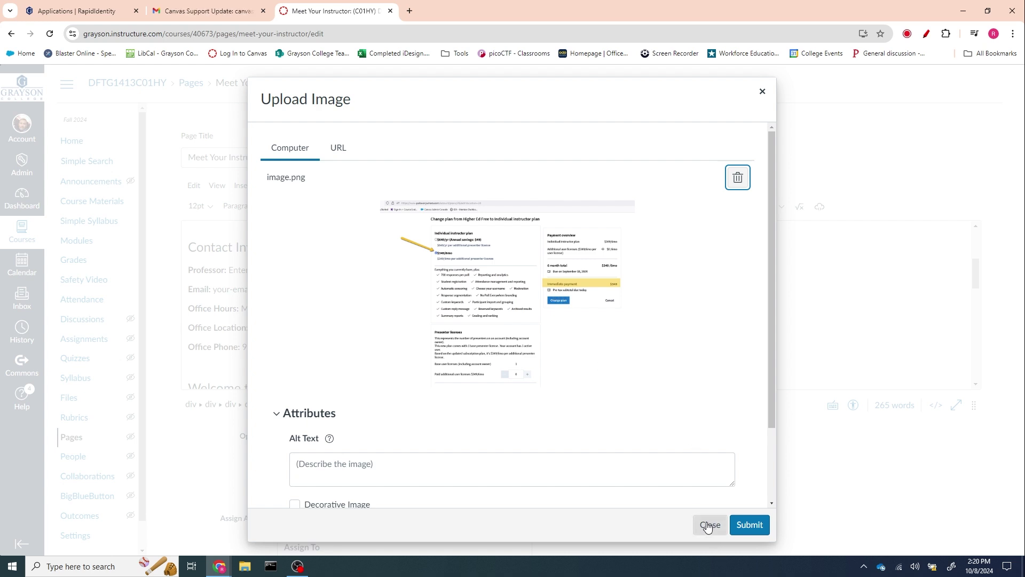
pyautogui.click(708, 524)
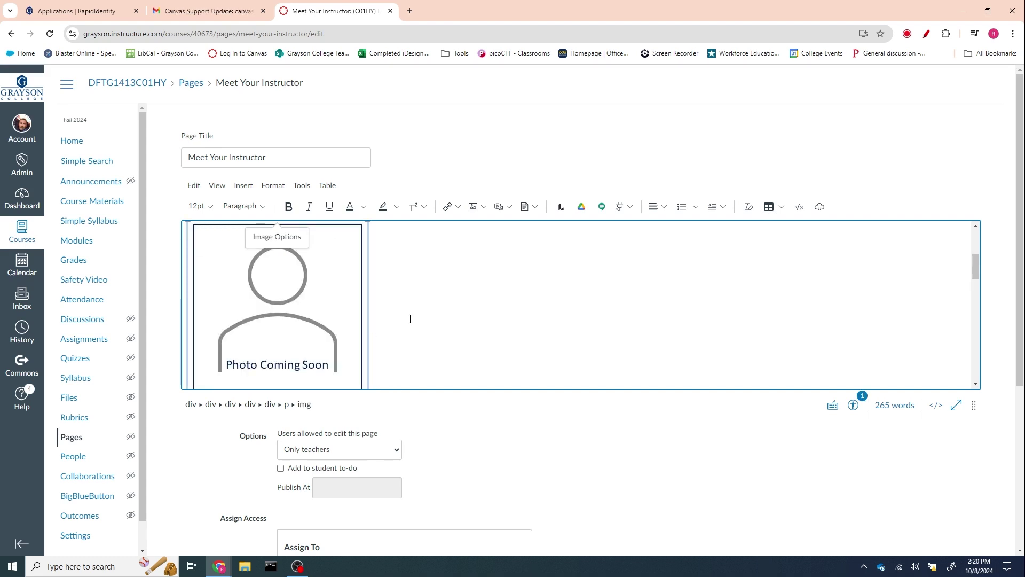
# - Play the placeholder welcome video on the Meet Your Instructor page
pyautogui.scroll(-2, 317, 269)
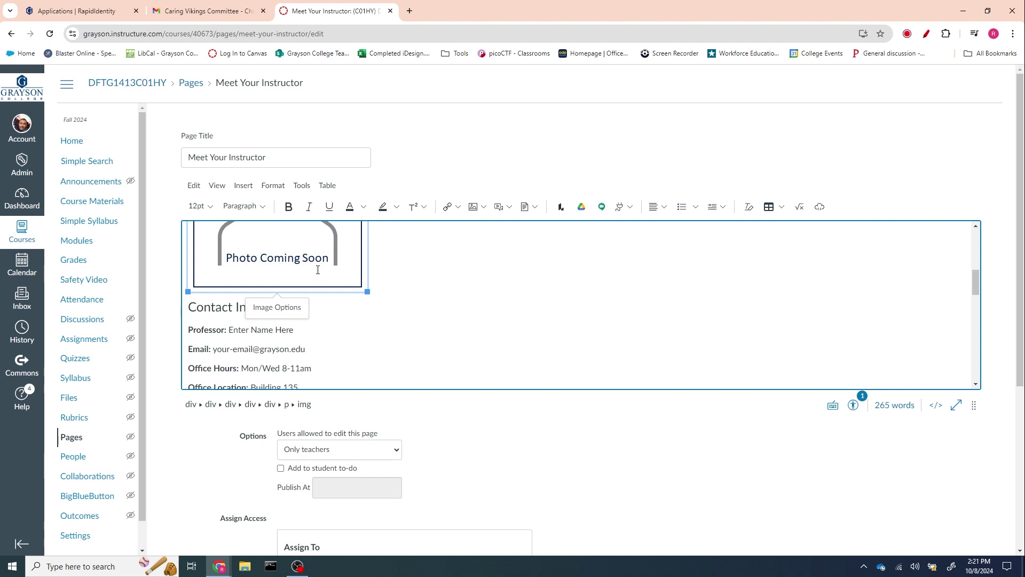
pyautogui.scroll(-6, 409, 286)
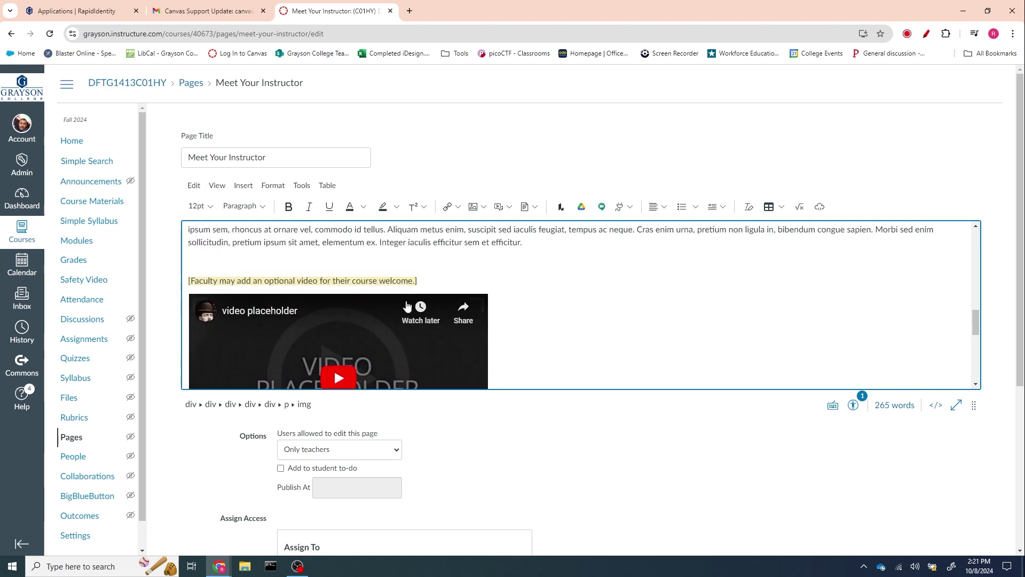
pyautogui.click(357, 338)
# - Switch the page editor to its HTML source view
pyautogui.scroll(-2, 540, 331)
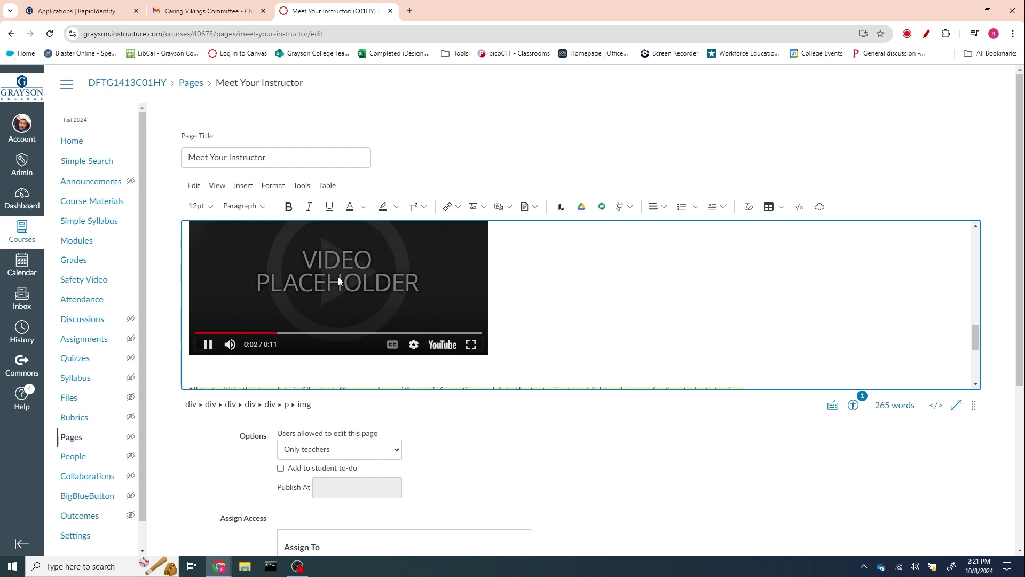
pyautogui.scroll(1, 519, 279)
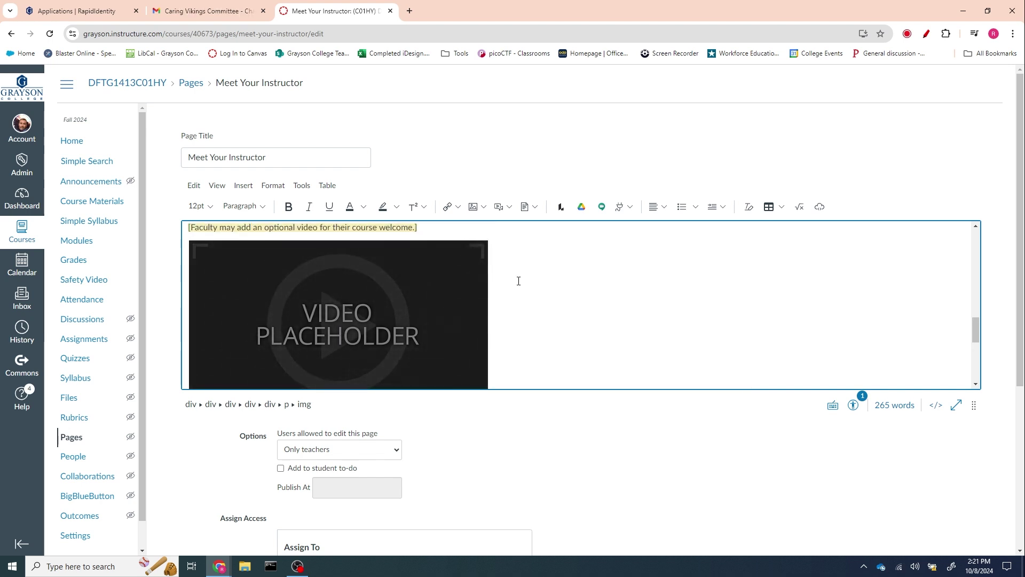
pyautogui.moveTo(363, 313)
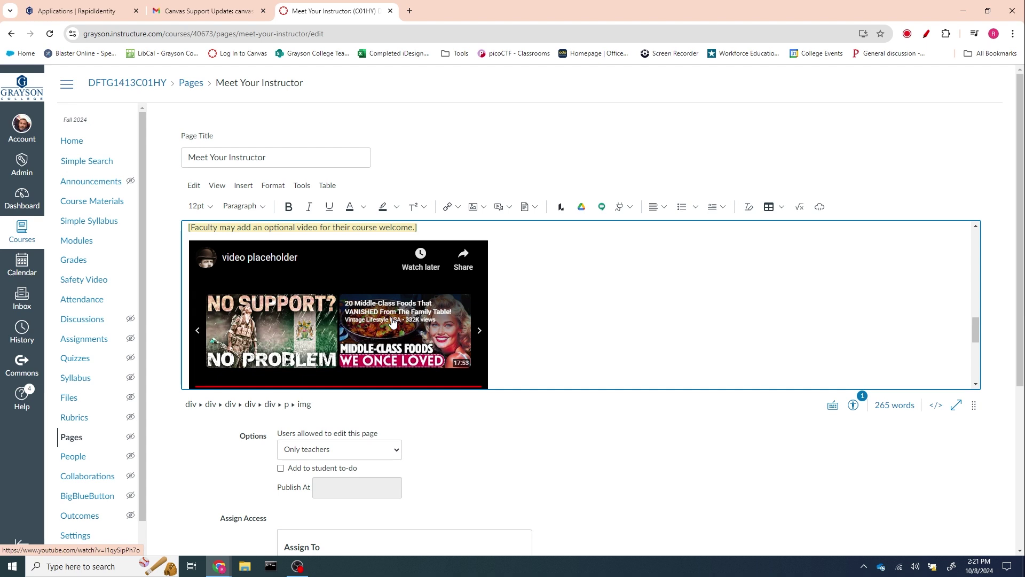
pyautogui.click(936, 406)
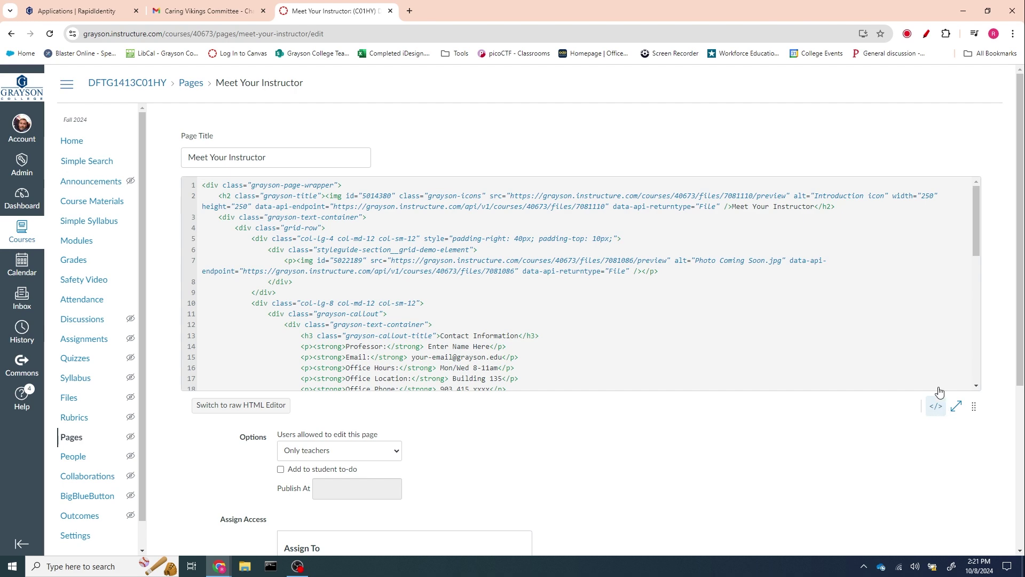
# - Highlight the video iframe code on line 28, then return to the rich text editor
pyautogui.scroll(-6, 865, 323)
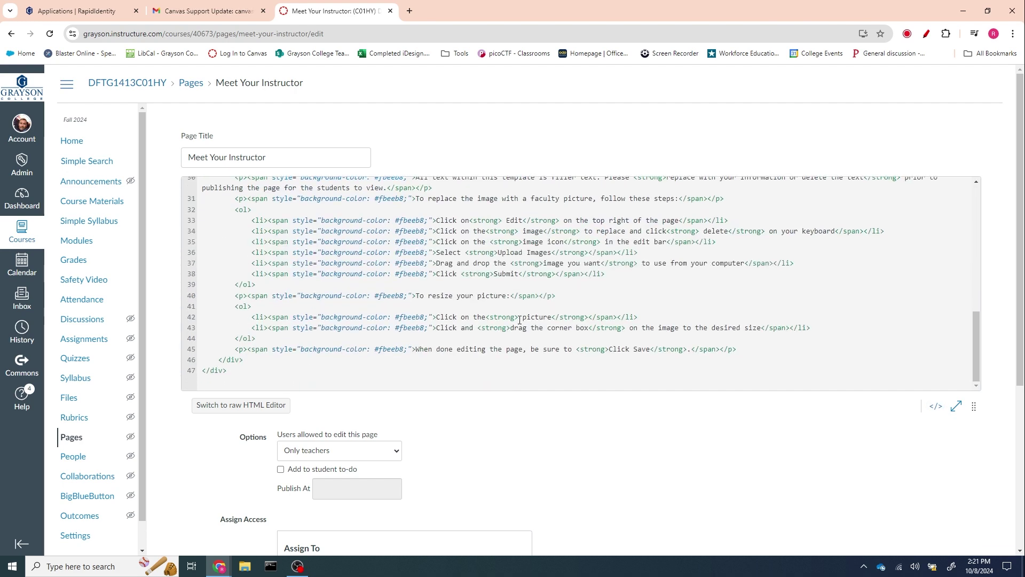
pyautogui.scroll(3, 519, 319)
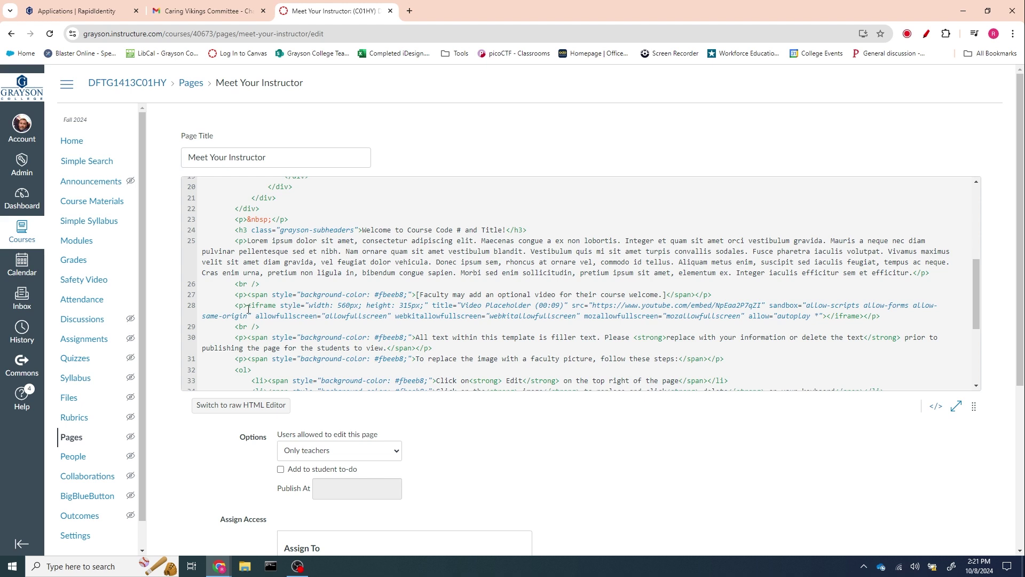
pyautogui.moveTo(248, 306); pyautogui.dragTo(863, 315)
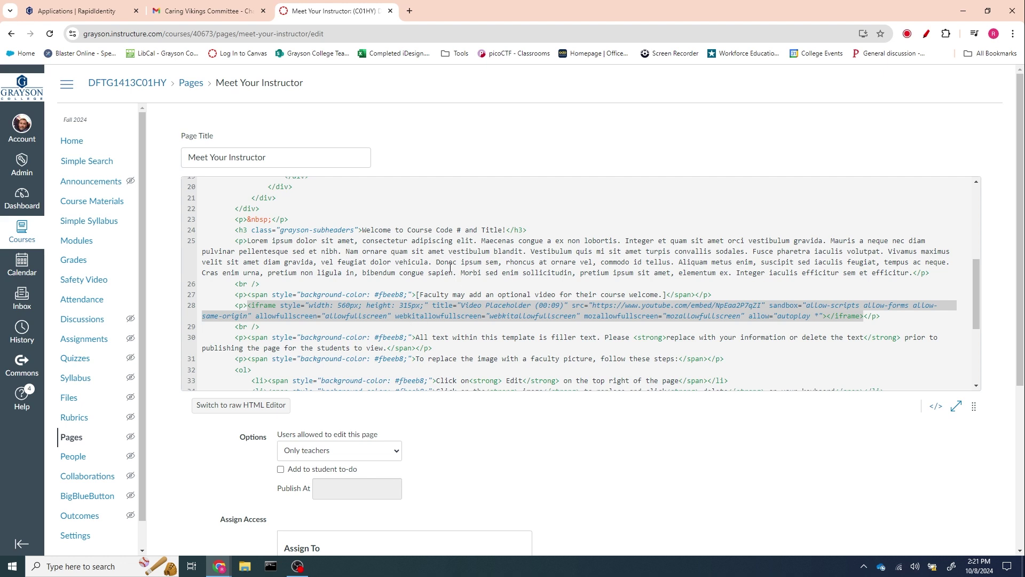
pyautogui.scroll(2, 444, 264)
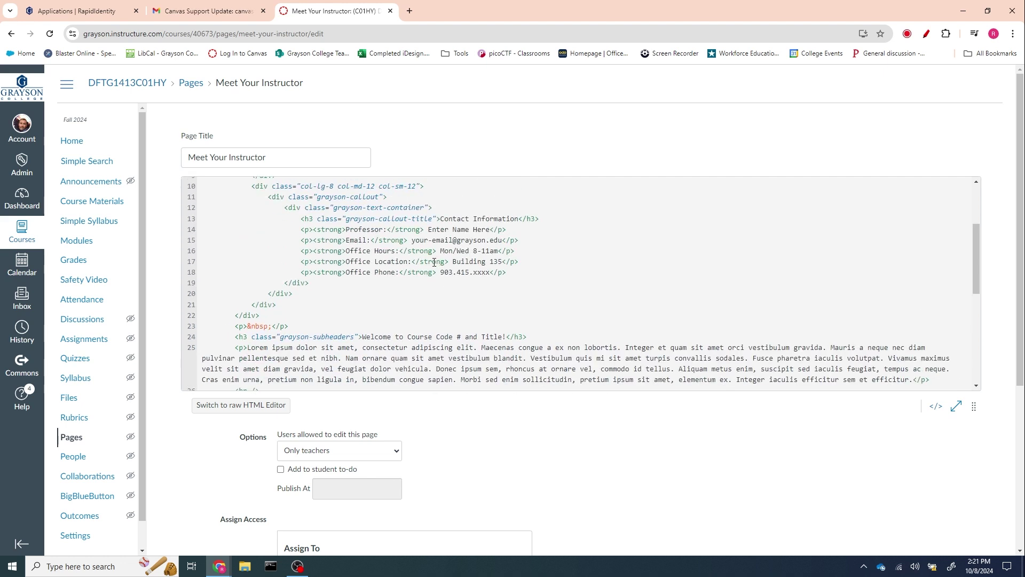
pyautogui.scroll(2, 444, 298)
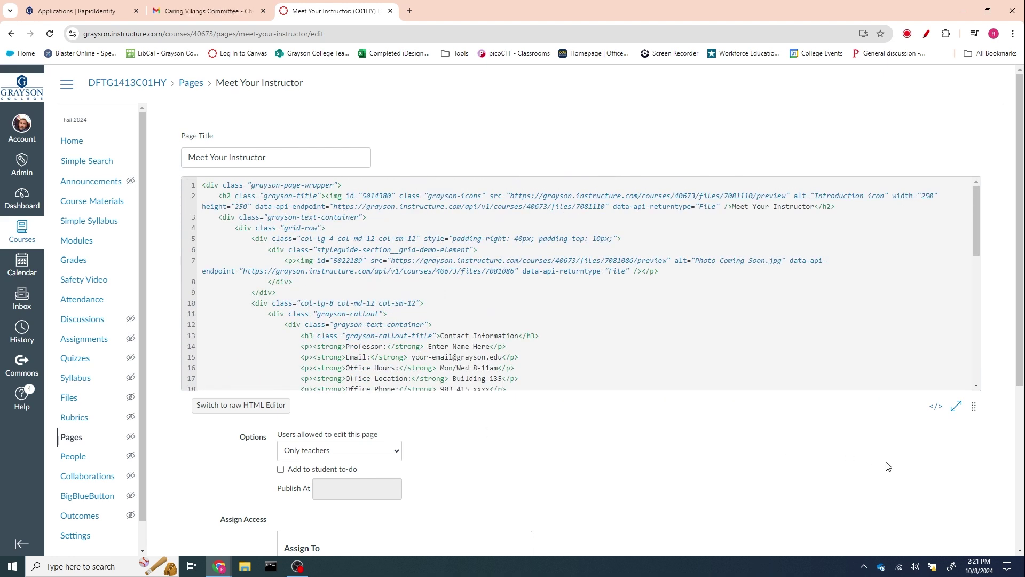
pyautogui.click(935, 406)
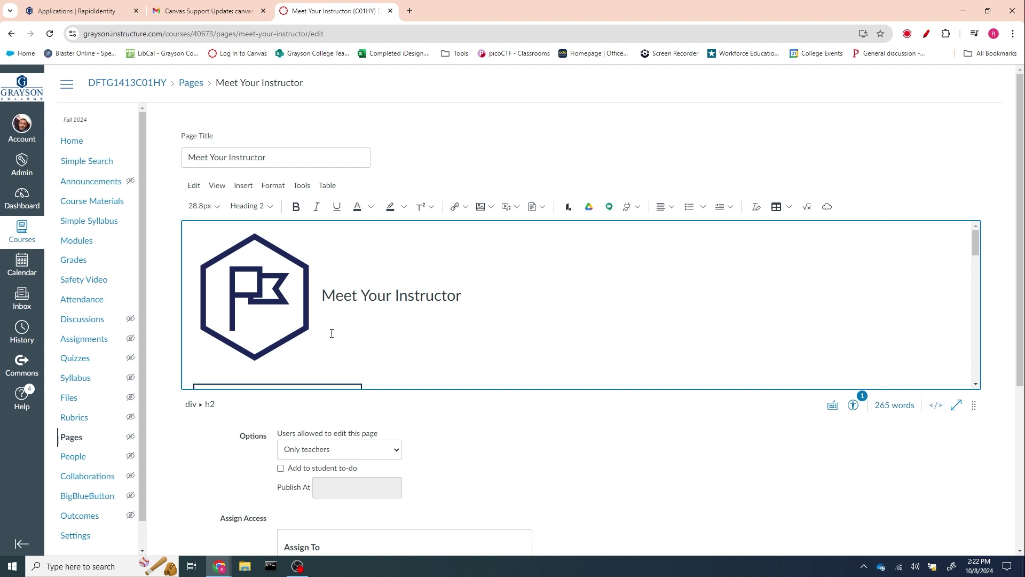
# - Replace 'Enter Name Here' on the Professor line with the instructor's full name
pyautogui.scroll(-3, 340, 323)
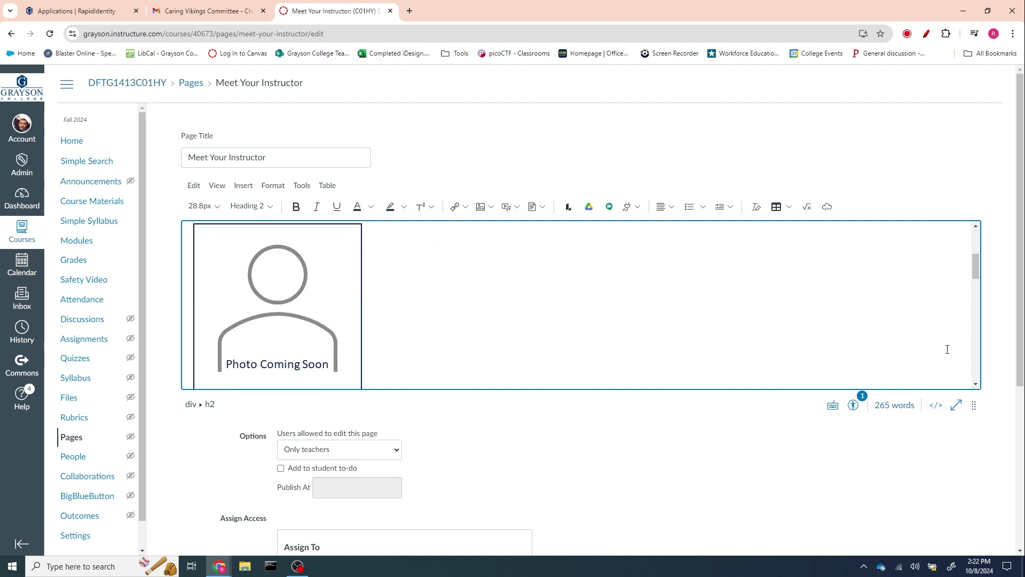
pyautogui.scroll(-1, 741, 290)
pyautogui.scroll(-3, 731, 291)
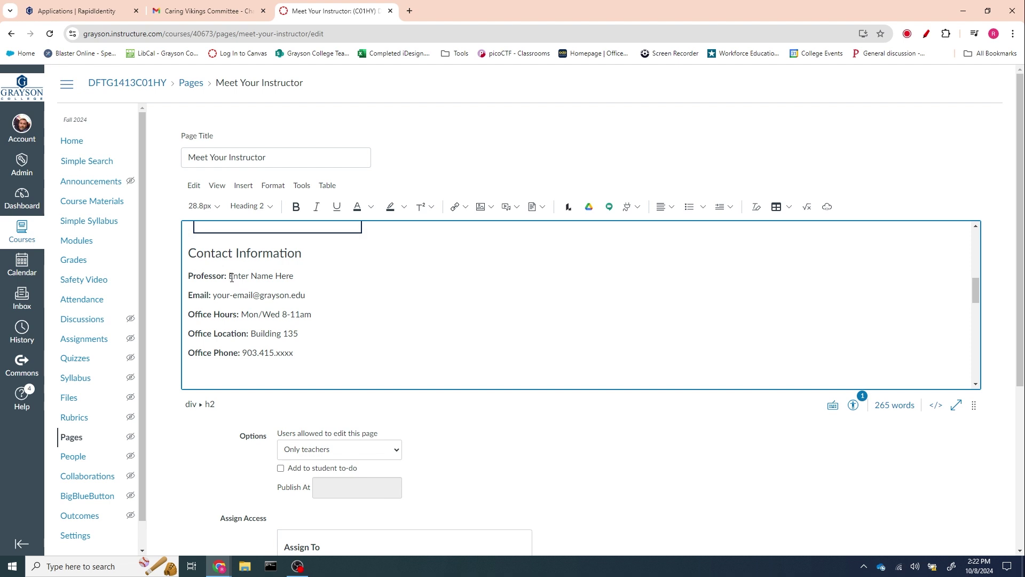
pyautogui.moveTo(230, 276); pyautogui.dragTo(295, 276)
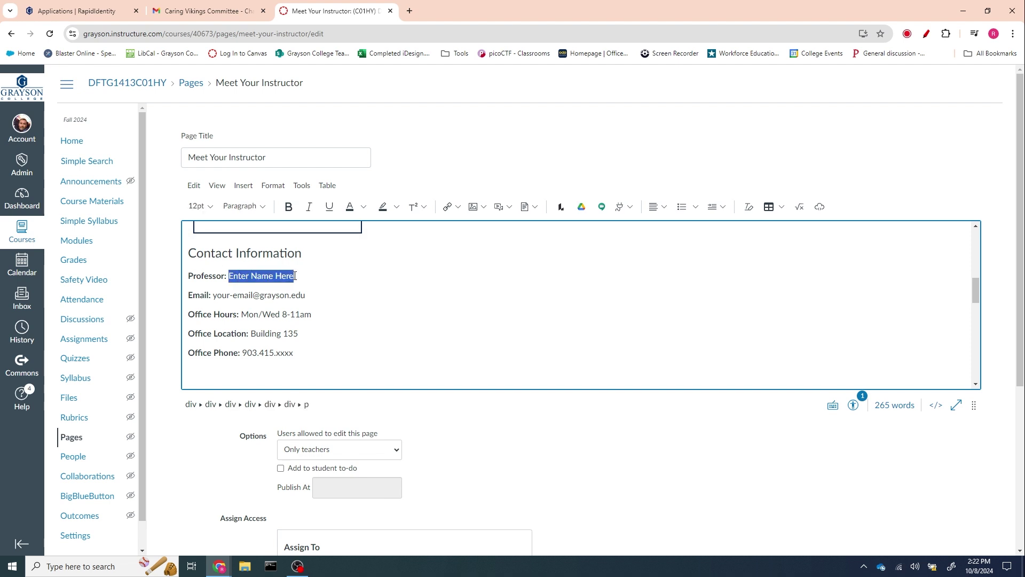
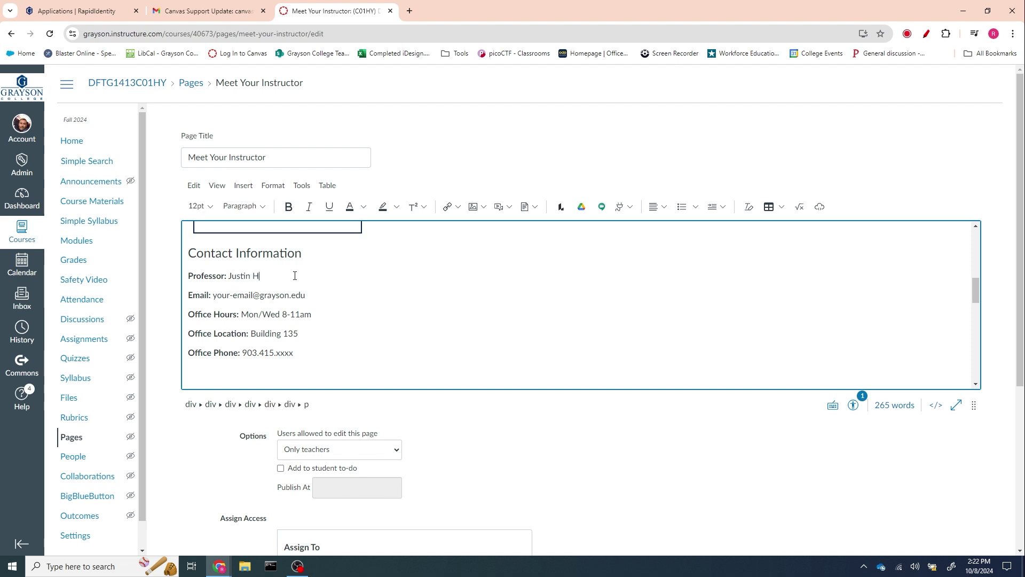
# - In Gmail, delete the ClickUp Team email from the inbox
pyautogui.click(204, 15)
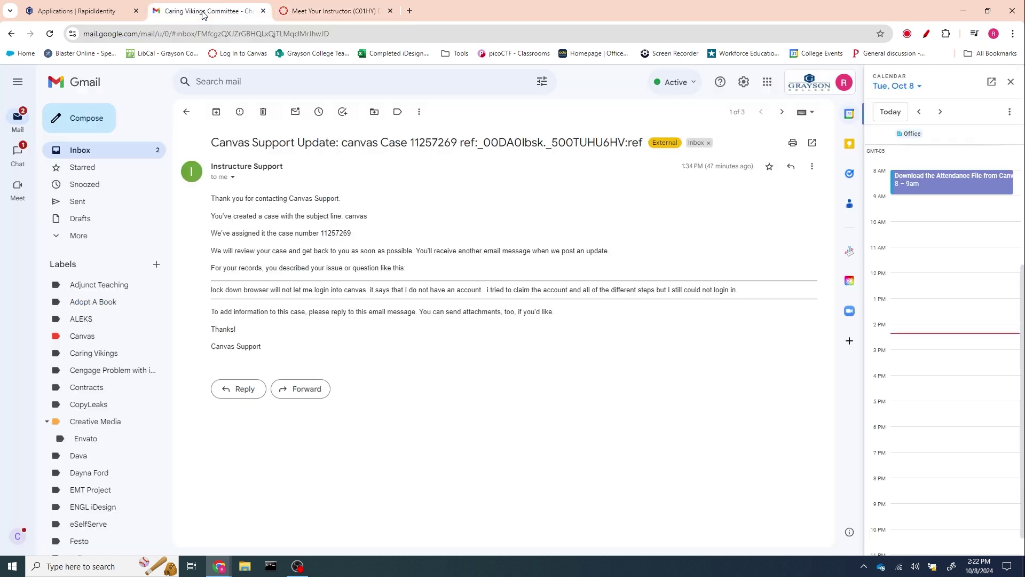
pyautogui.click(155, 150)
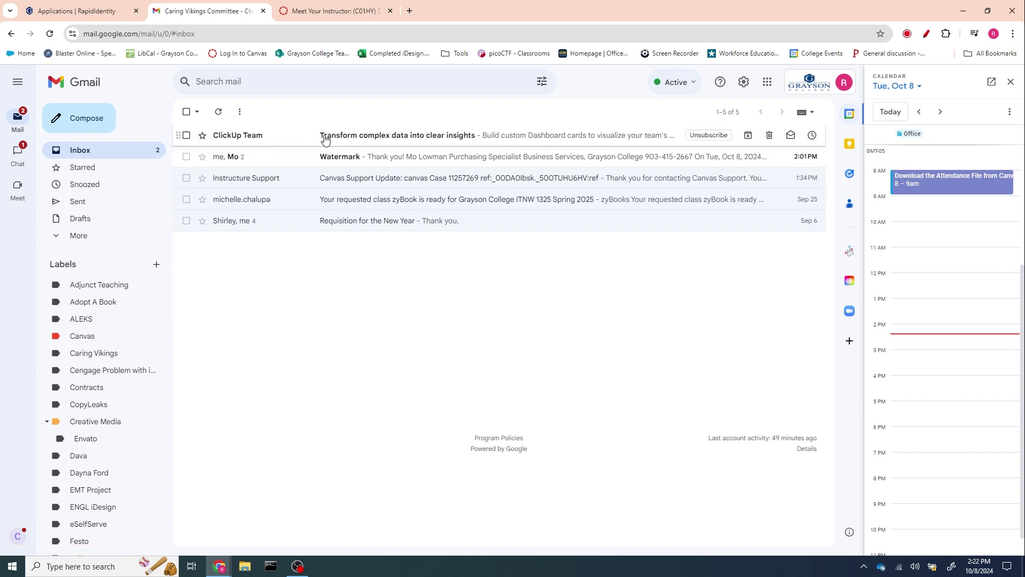
pyautogui.click(186, 135)
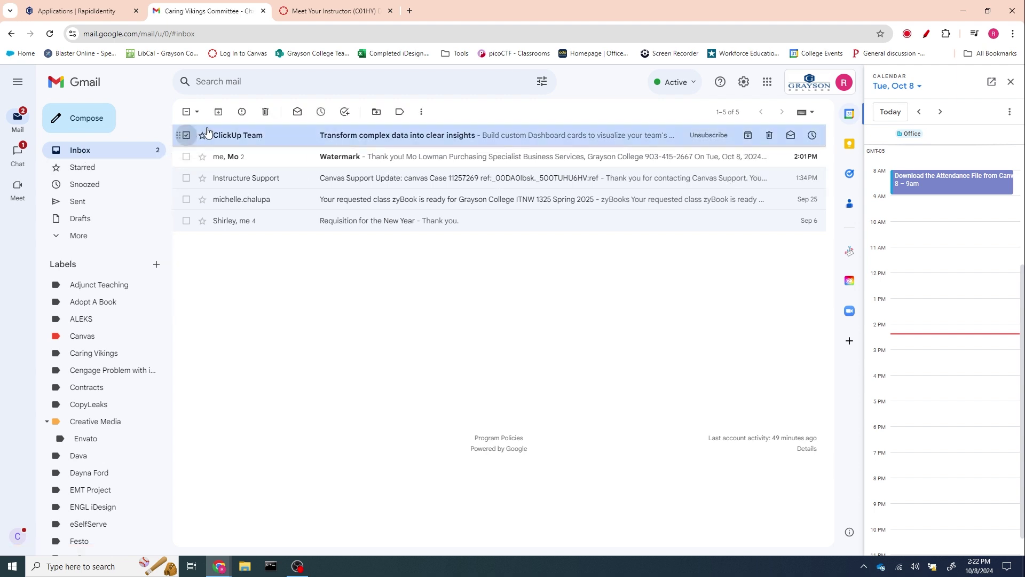
pyautogui.click(265, 111)
# - Start a new email addressed by the instructor's name, keep it as a draft, return to Canvas
pyautogui.click(85, 118)
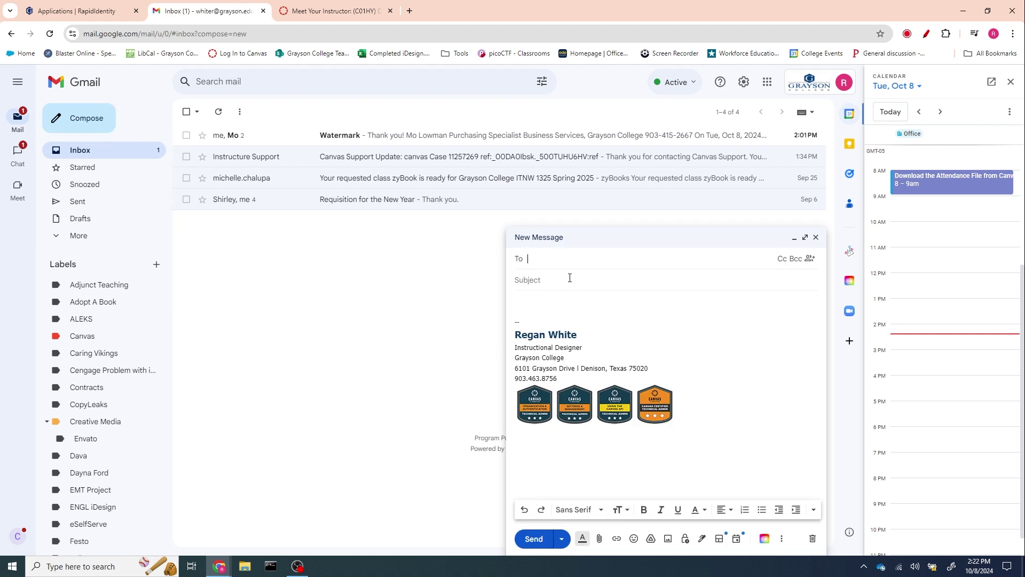
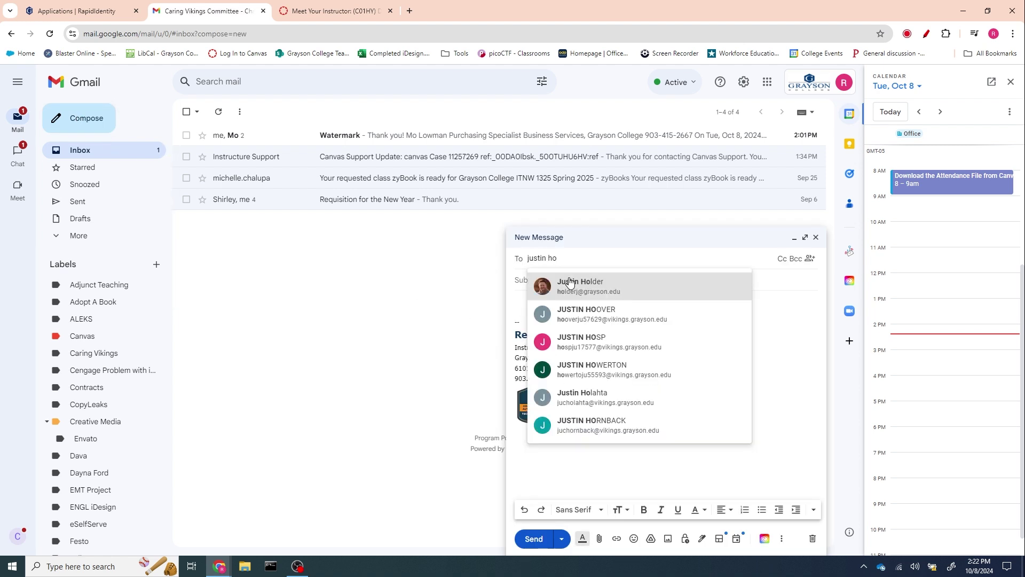
pyautogui.click(816, 238)
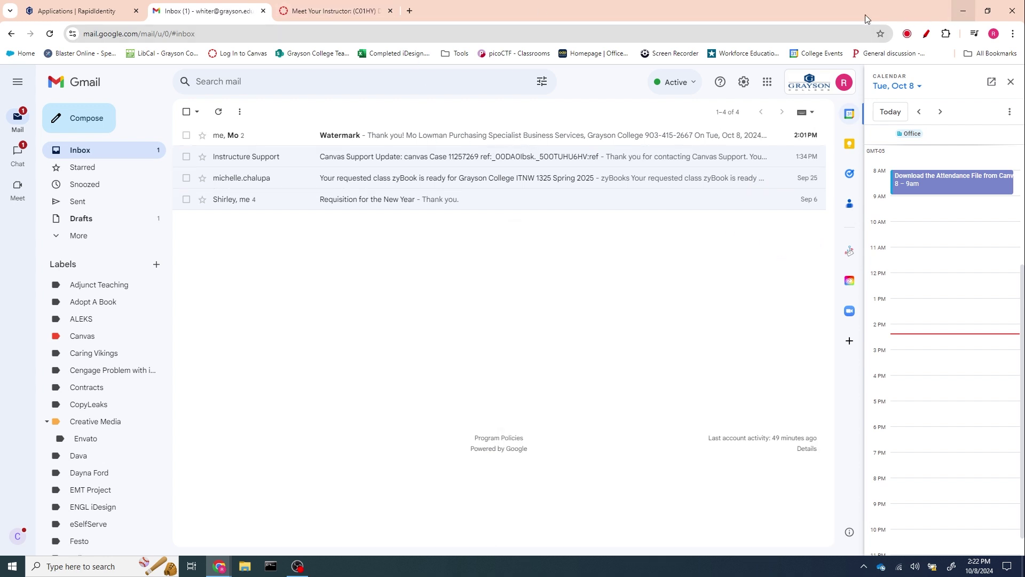
pyautogui.click(336, 15)
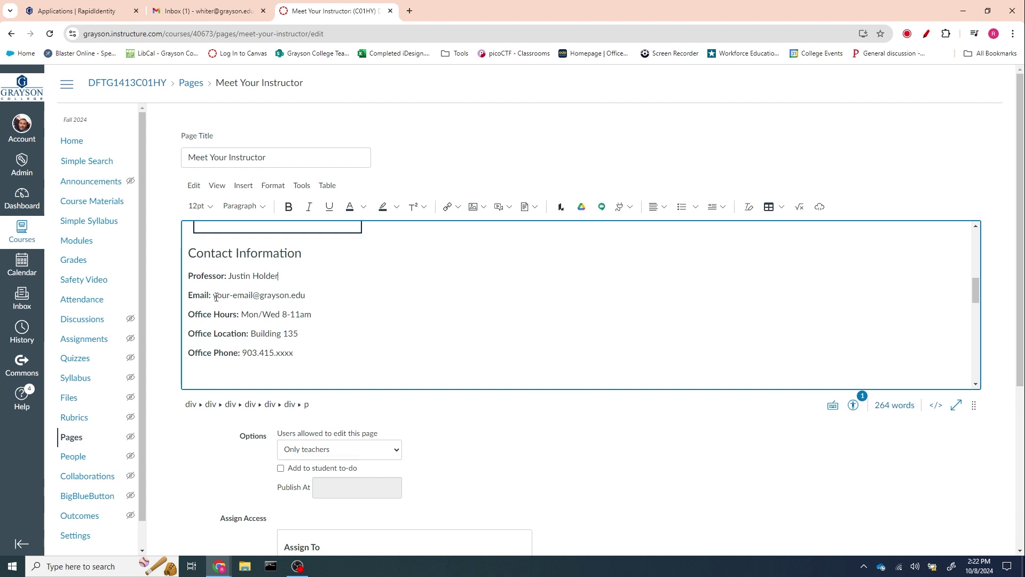
# - Replace 'your-email' on the Email line with the instructor's college username
pyautogui.moveTo(213, 296); pyautogui.dragTo(253, 295)
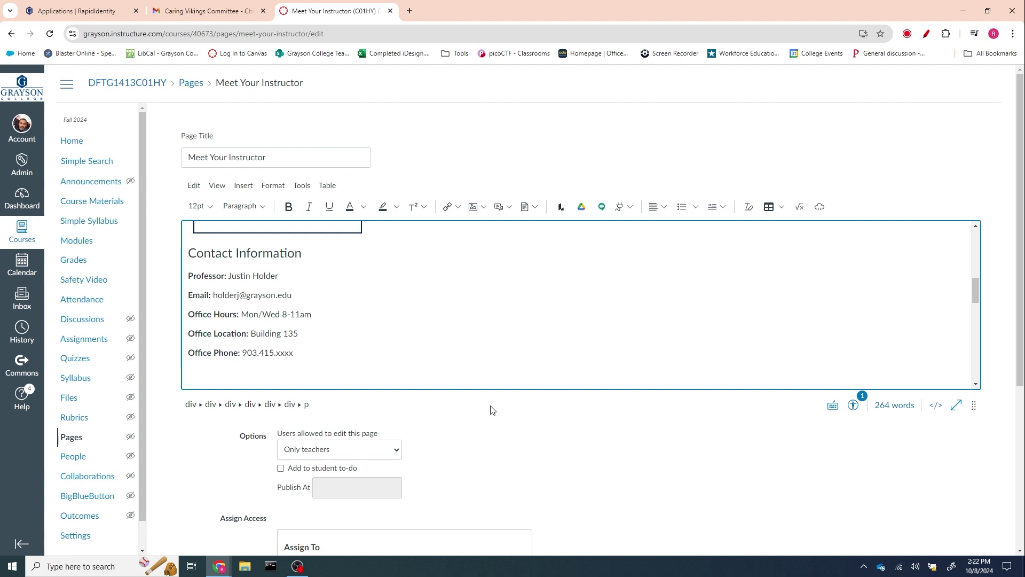
pyautogui.scroll(-5, 492, 406)
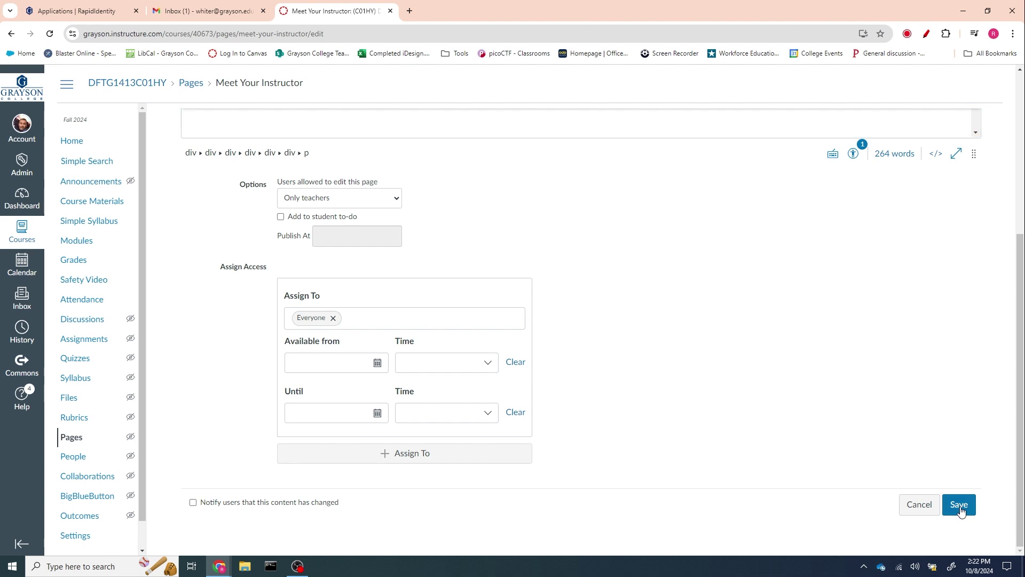
# - Save the Meet Your Instructor page and review its updated Contact Information
pyautogui.click(959, 504)
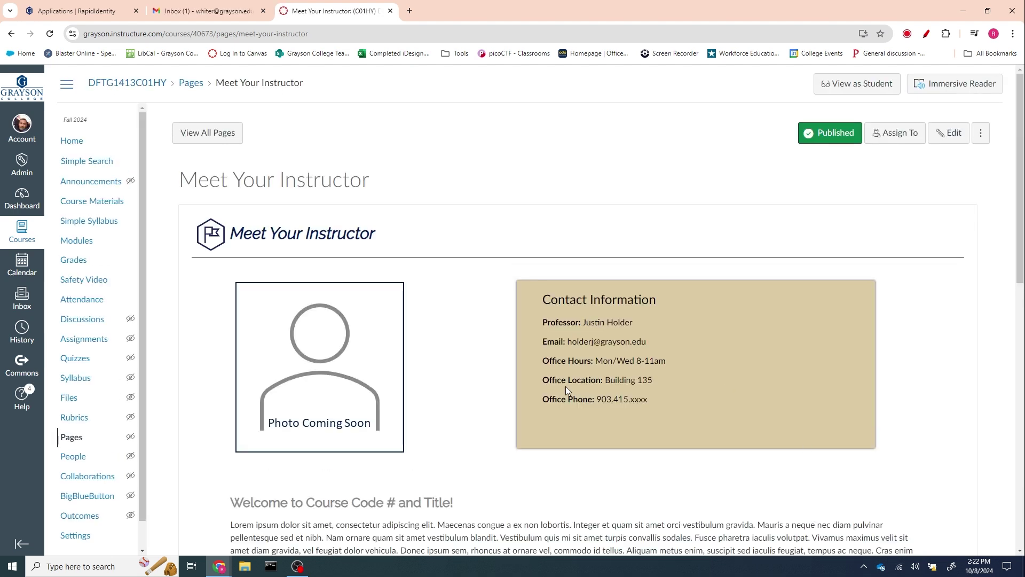
pyautogui.scroll(-4, 566, 386)
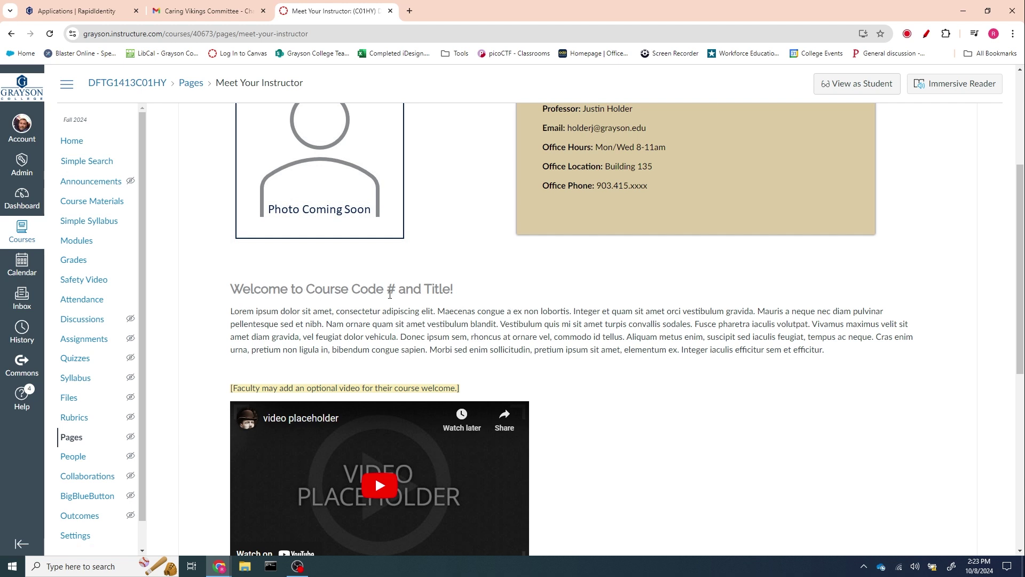
pyautogui.scroll(4, 562, 298)
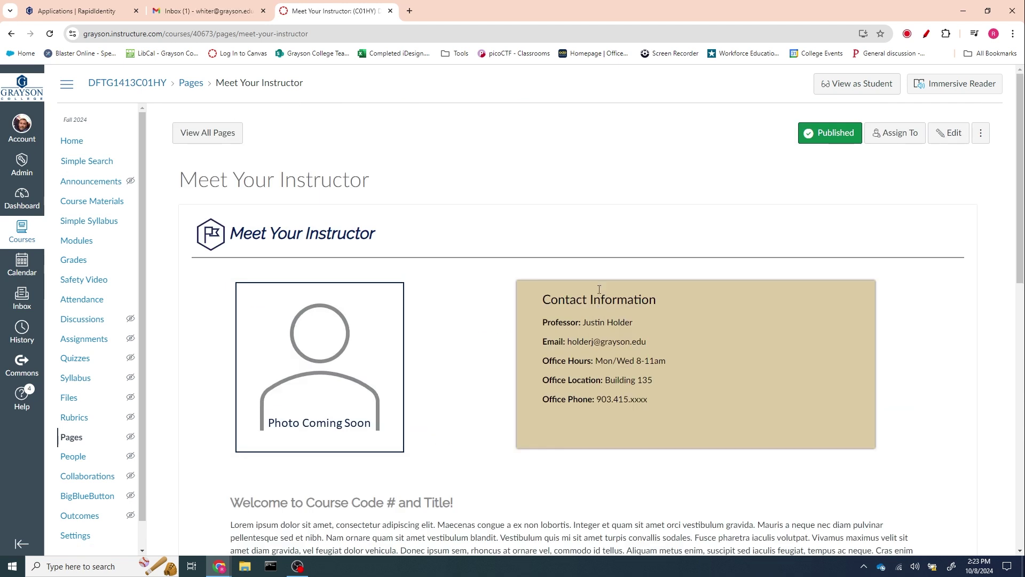
# - Change the welcome heading to 'Welcome to DFTG1413C01HY Drafting'
pyautogui.click(959, 134)
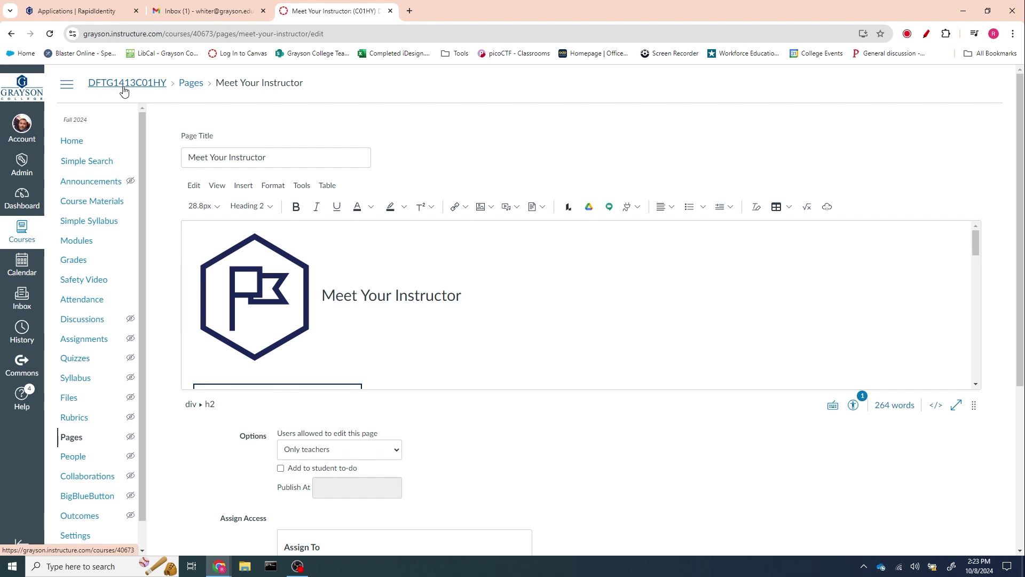
pyautogui.scroll(-8, 531, 314)
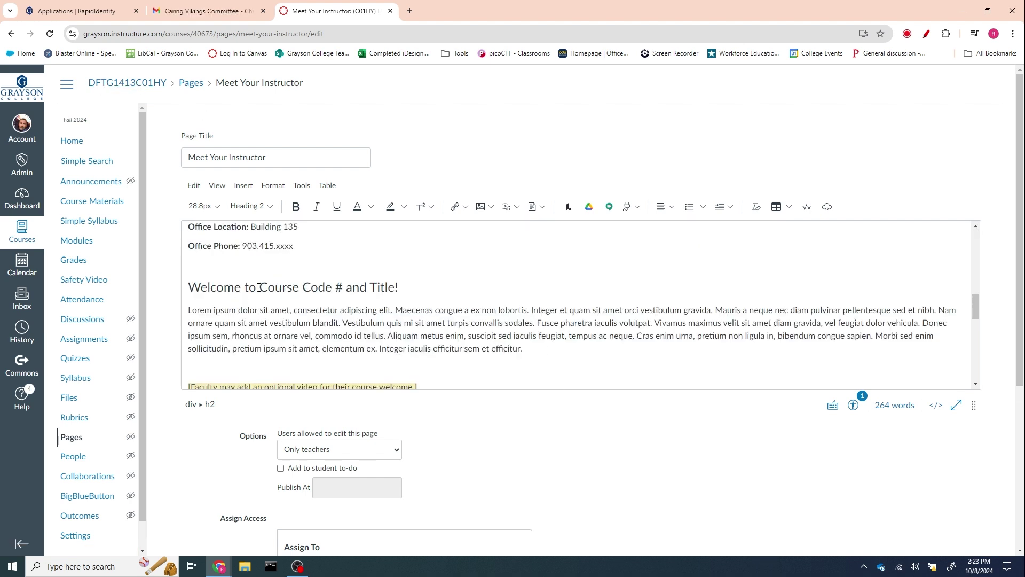
pyautogui.moveTo(260, 288); pyautogui.dragTo(342, 288)
pyautogui.write('DFTG1')
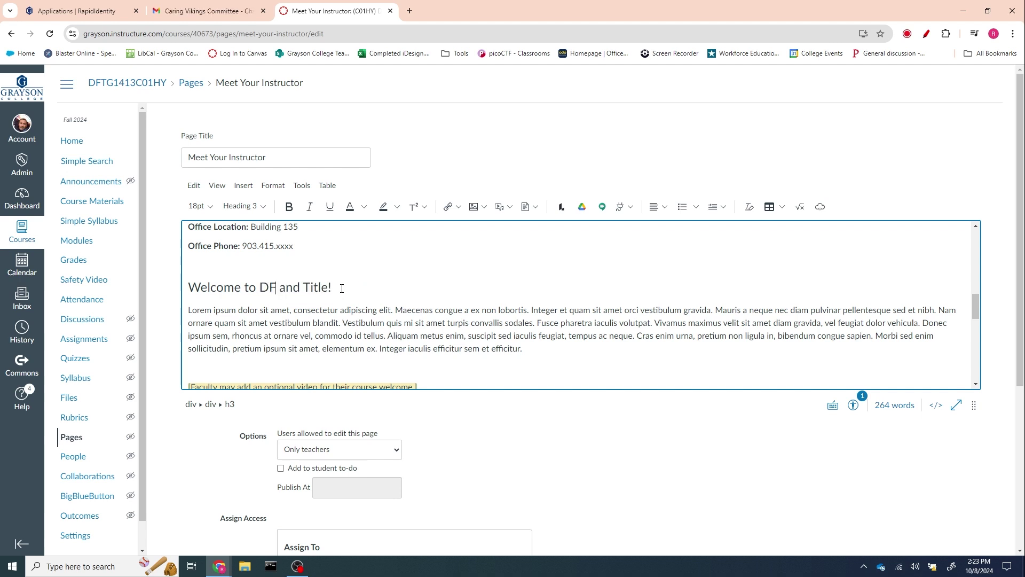
pyautogui.write('413')
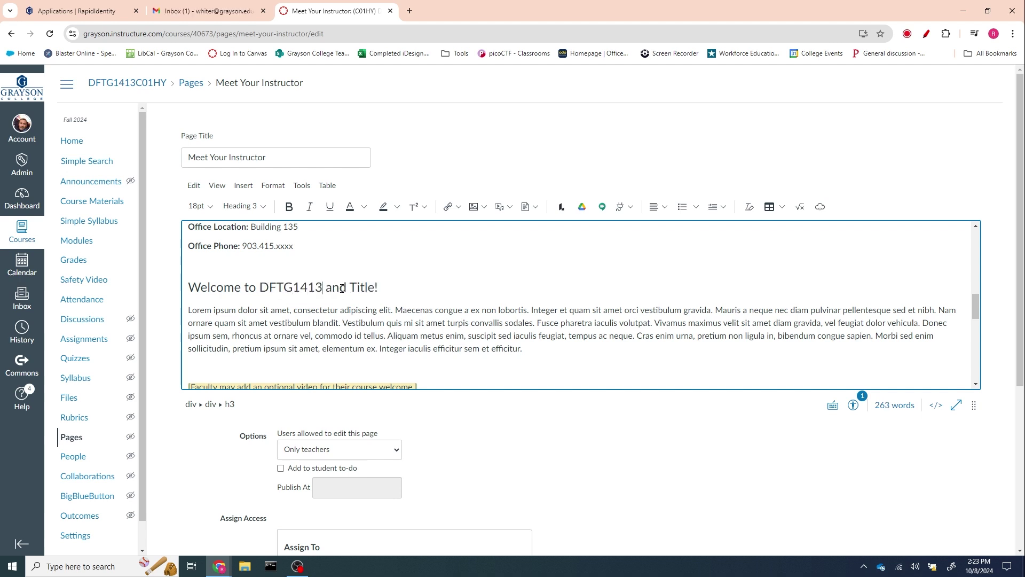
pyautogui.write('C01')
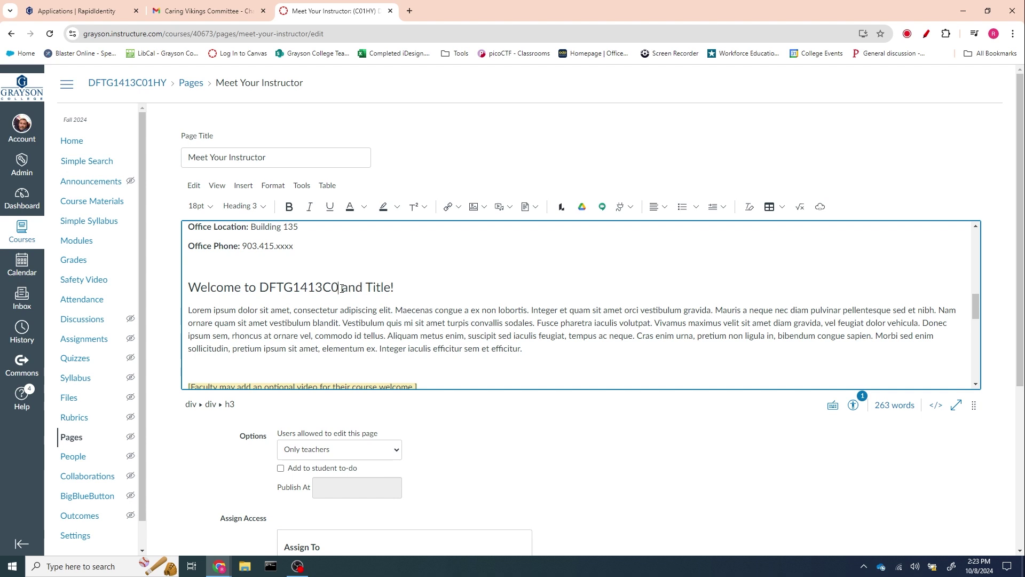
pyautogui.write('HY')
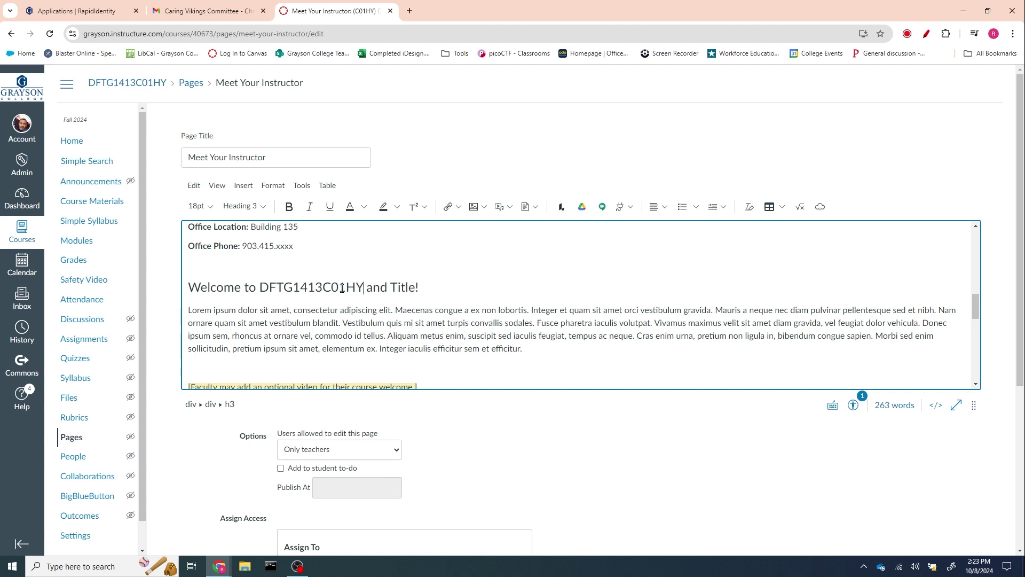
pyautogui.moveTo(368, 290); pyautogui.dragTo(416, 287)
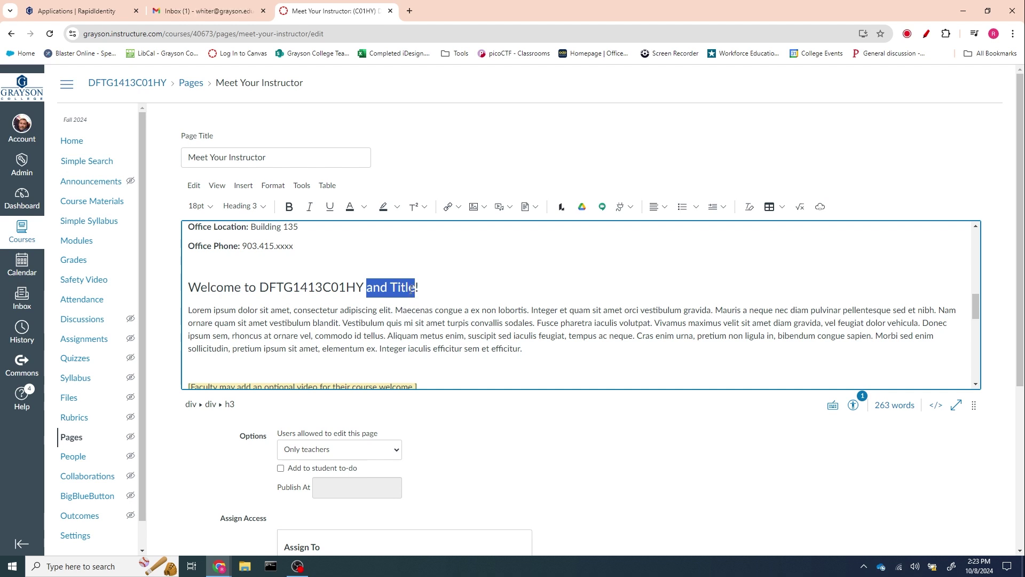
pyautogui.write('Draft')
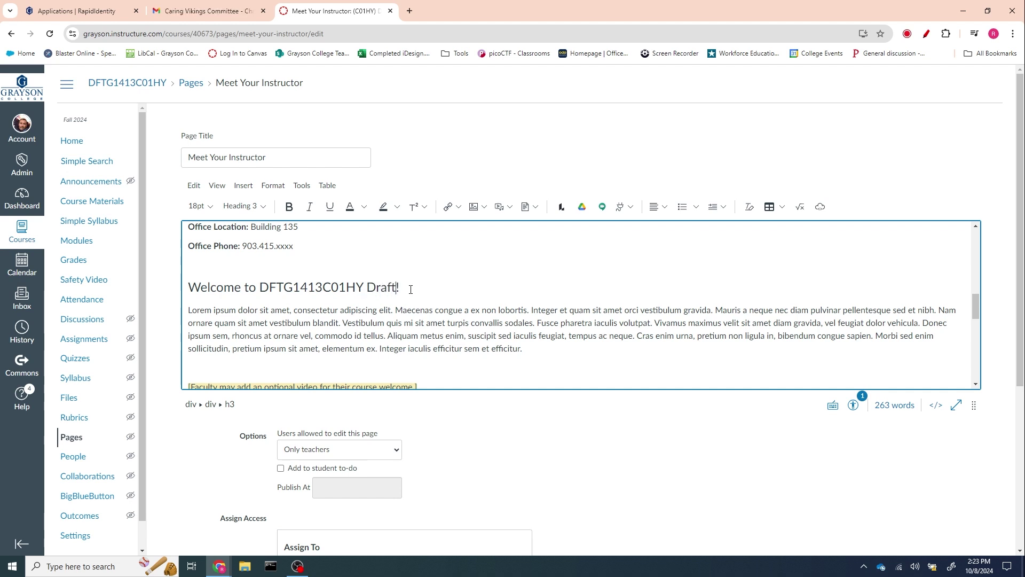
pyautogui.write('ing')
# - Replace the Lorem paragraph with 'Replace this with your class description' and delete the optional-video note
pyautogui.moveTo(190, 310); pyautogui.dragTo(528, 350)
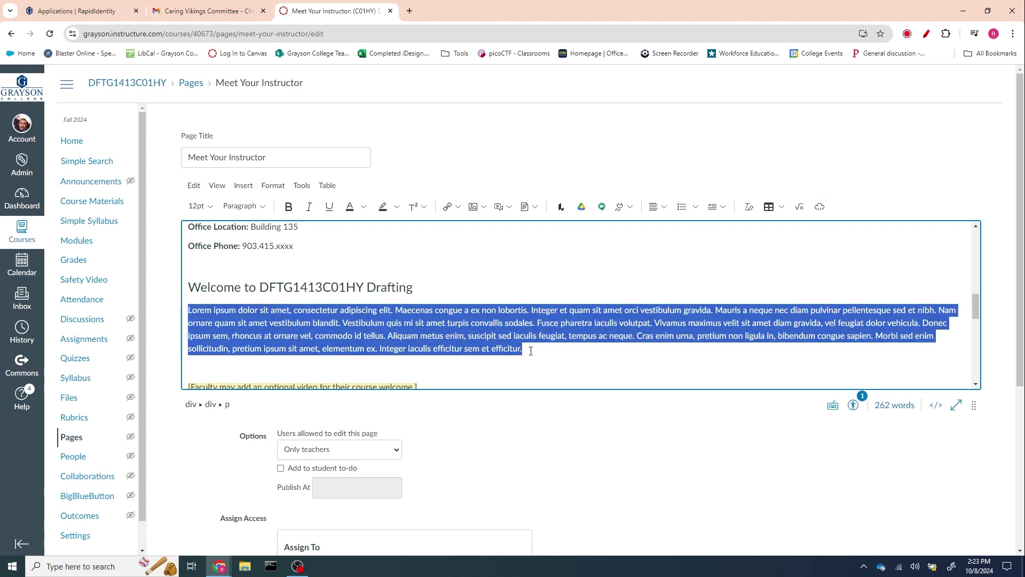
pyautogui.write('Replace th')
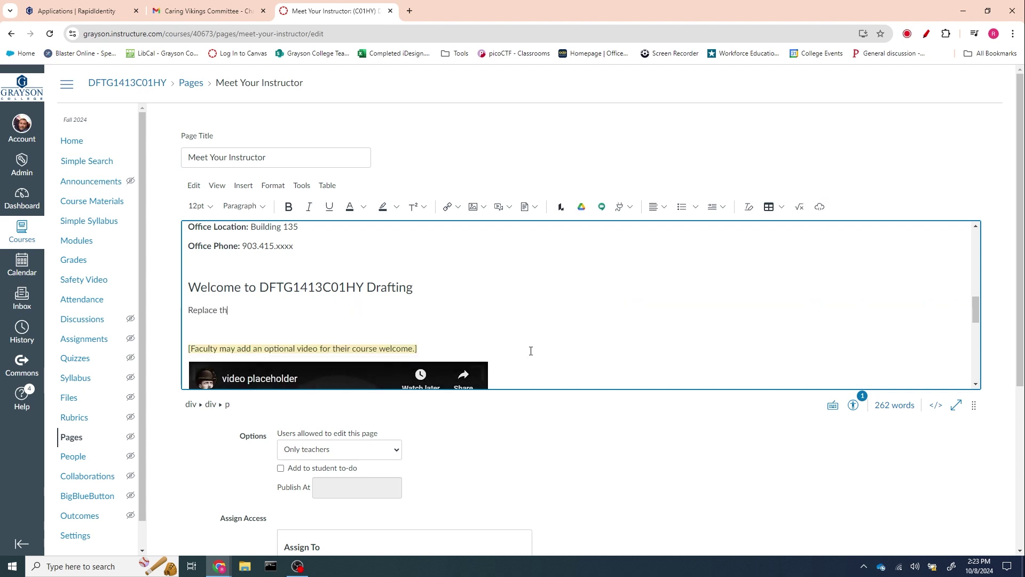
pyautogui.write('is with your ')
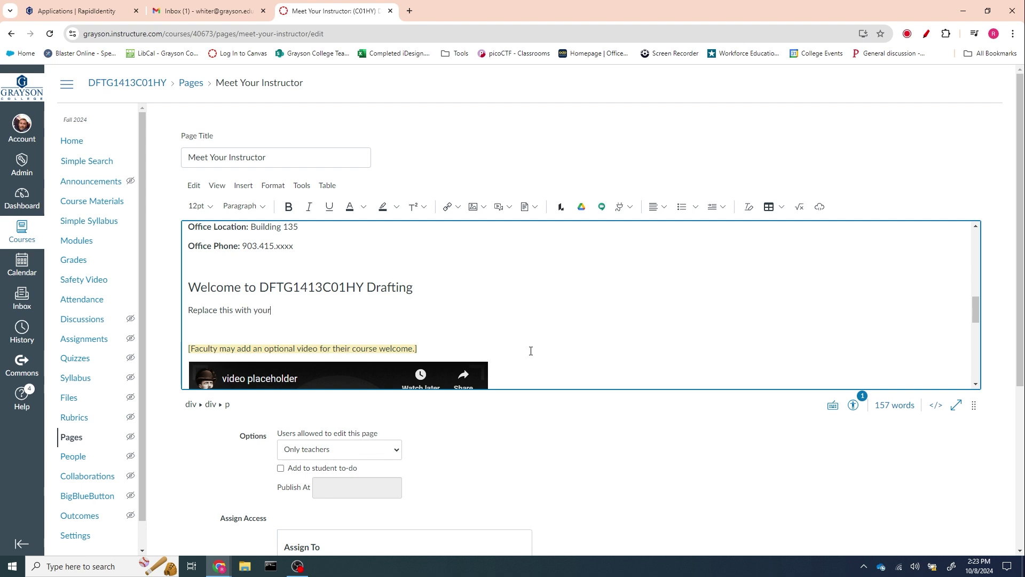
pyautogui.write('class description')
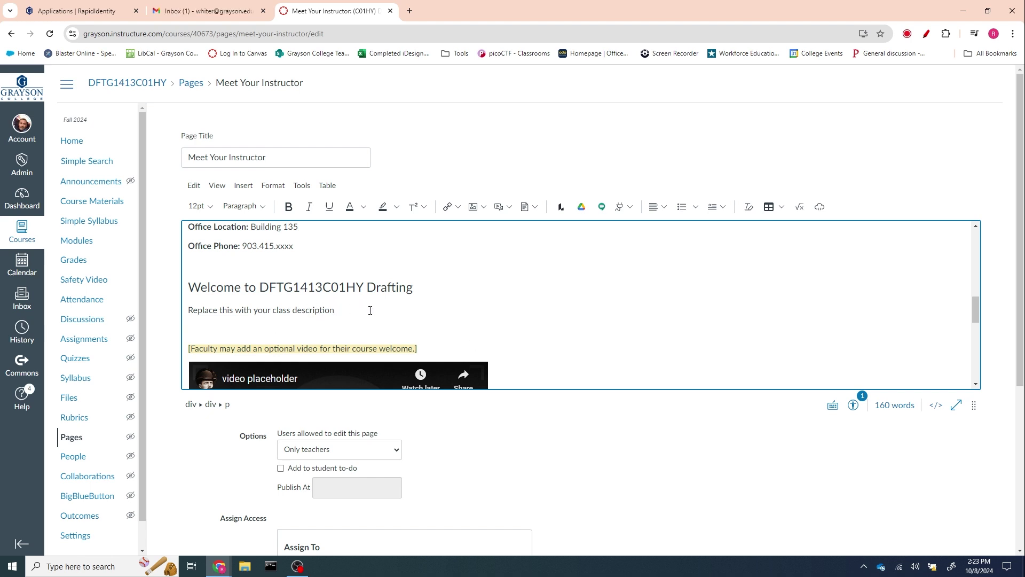
pyautogui.scroll(-1, 370, 310)
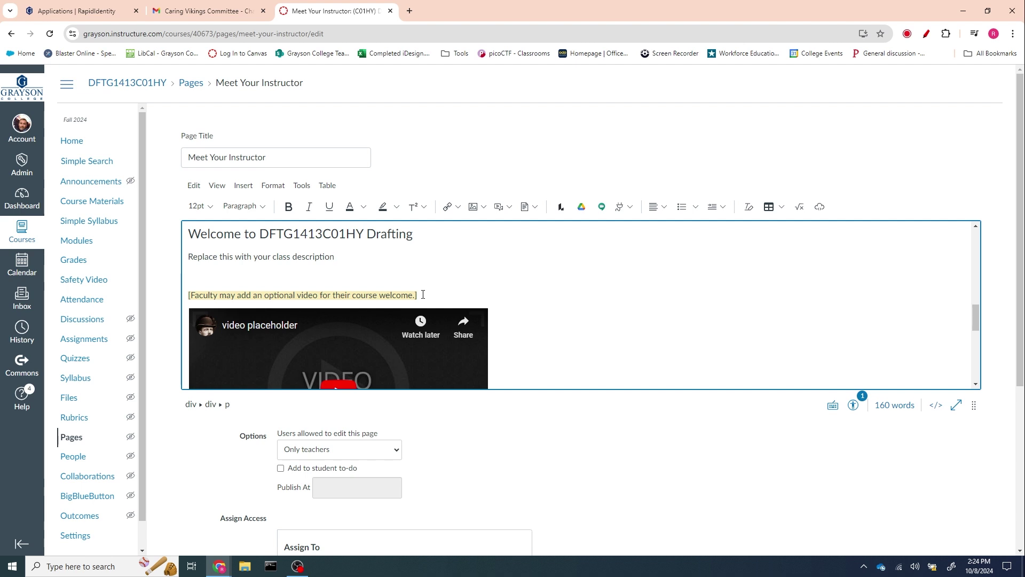
pyautogui.moveTo(422, 294); pyautogui.dragTo(183, 305)
pyautogui.press('BackSpace')
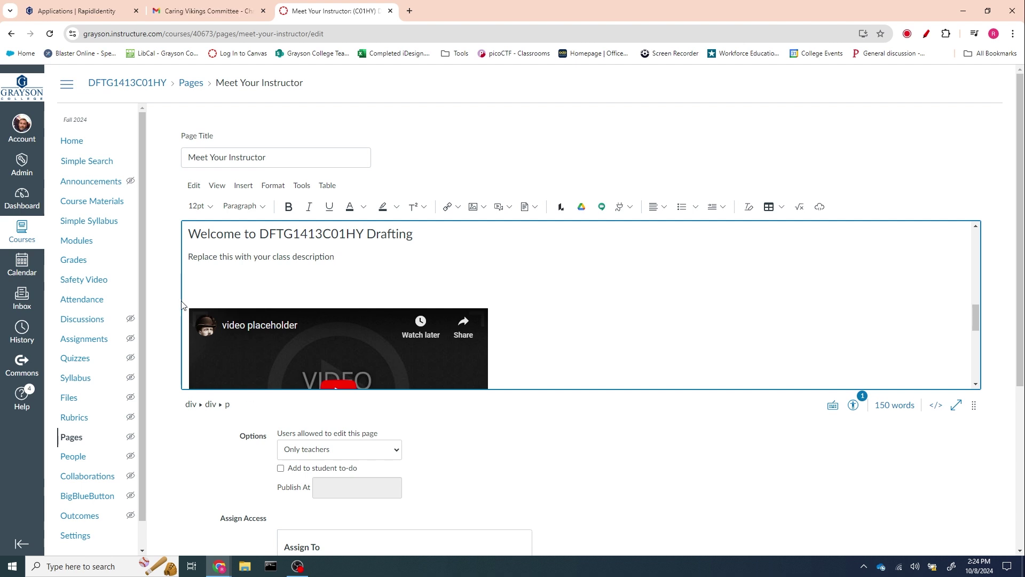
pyautogui.press('BackSpace')
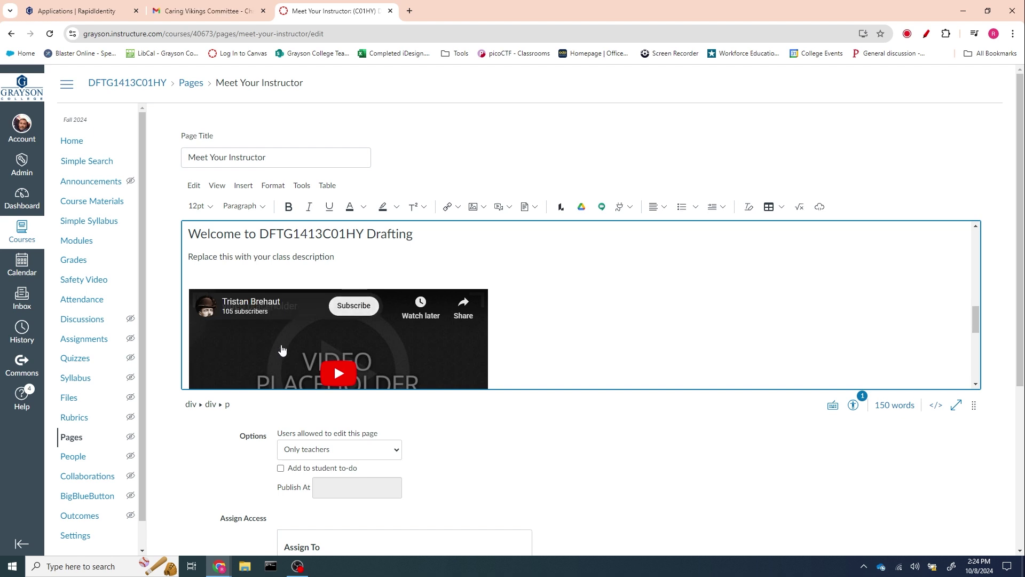
# - Select the filler instructions lower on the page, then clear the selection
pyautogui.scroll(-4, 529, 337)
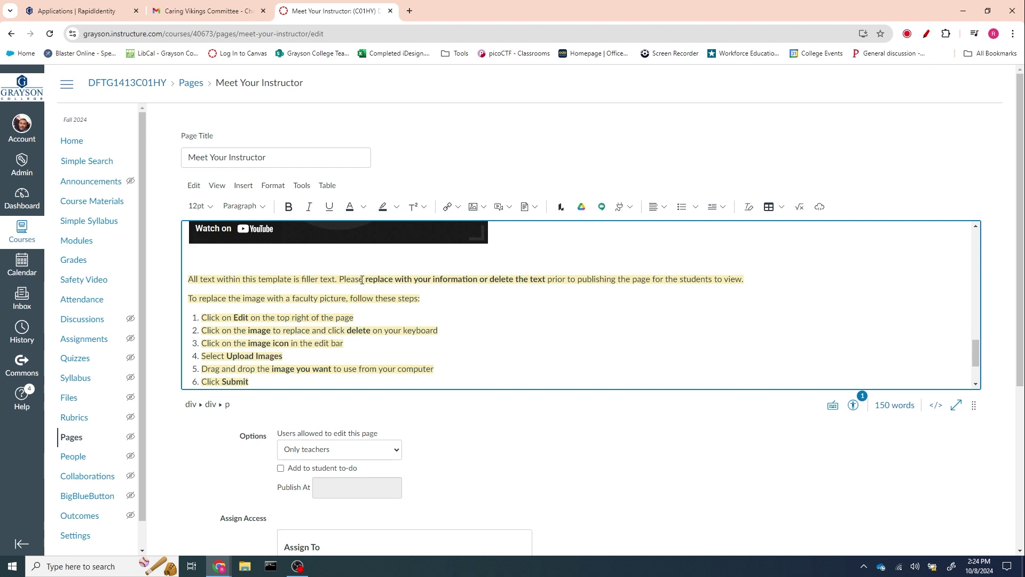
pyautogui.scroll(-1, 572, 354)
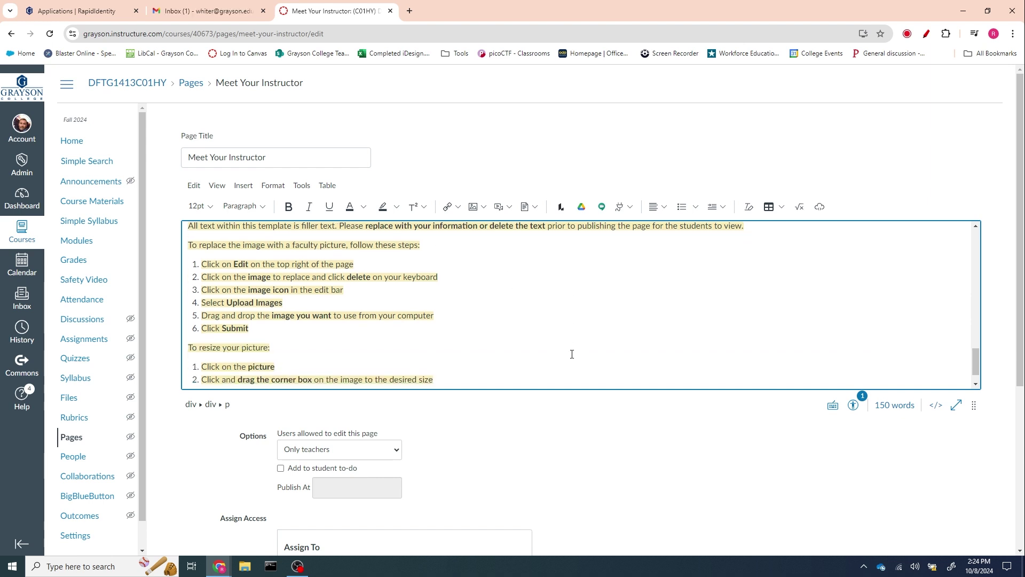
pyautogui.scroll(-1, 571, 354)
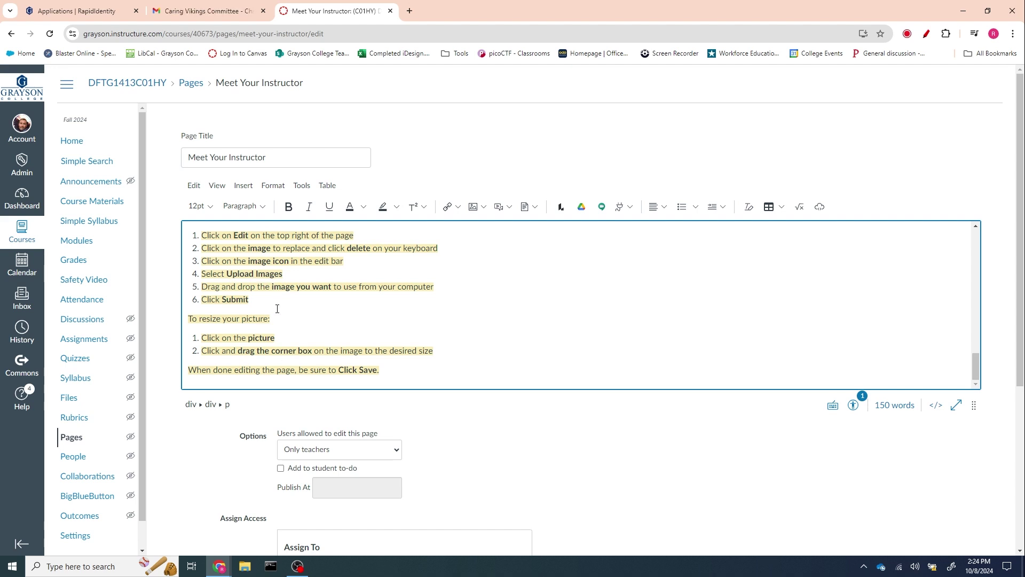
pyautogui.scroll(20, 284, 313)
pyautogui.scroll(-8, 289, 316)
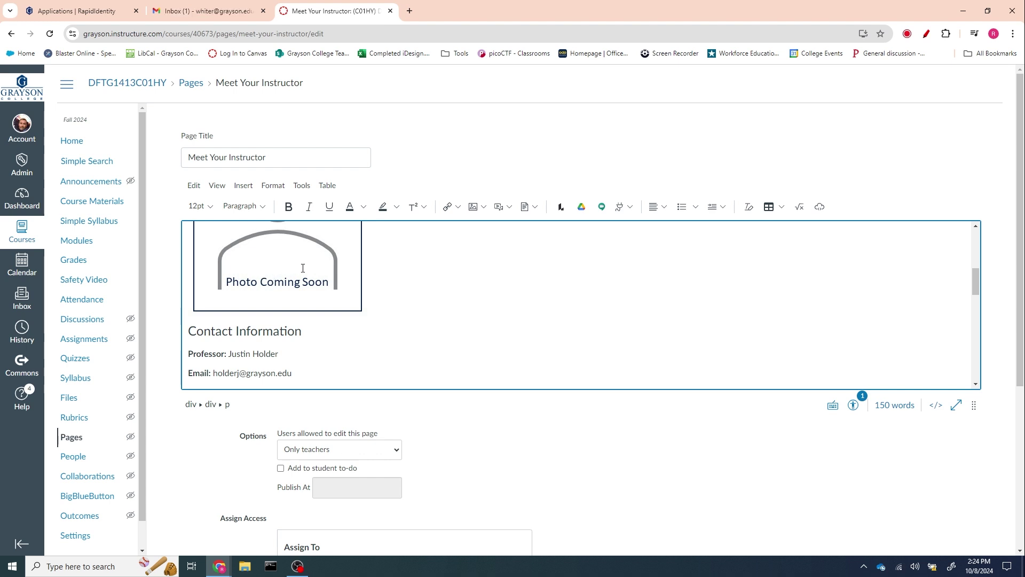
pyautogui.scroll(-8, 302, 268)
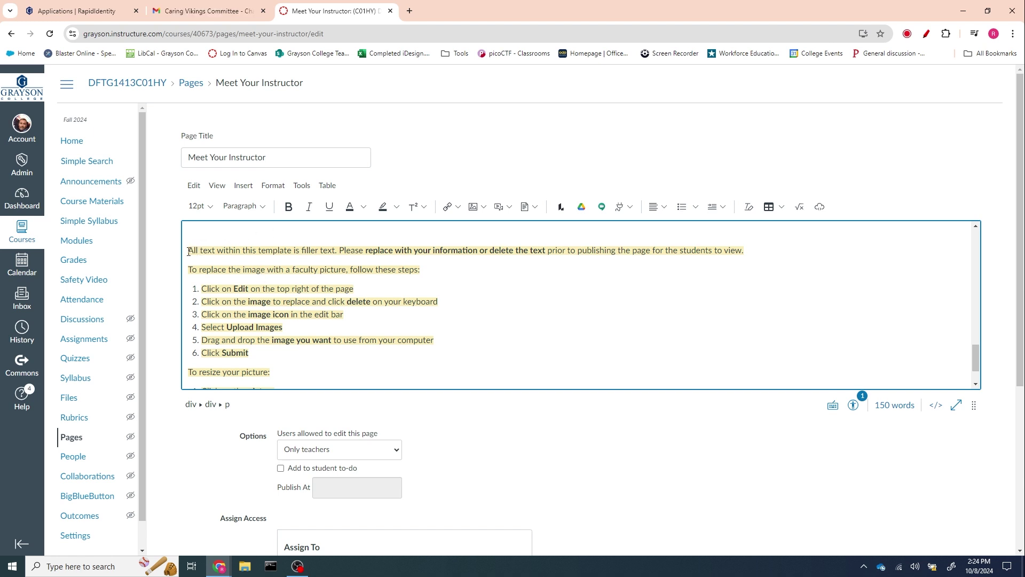
pyautogui.moveTo(189, 252); pyautogui.dragTo(435, 377)
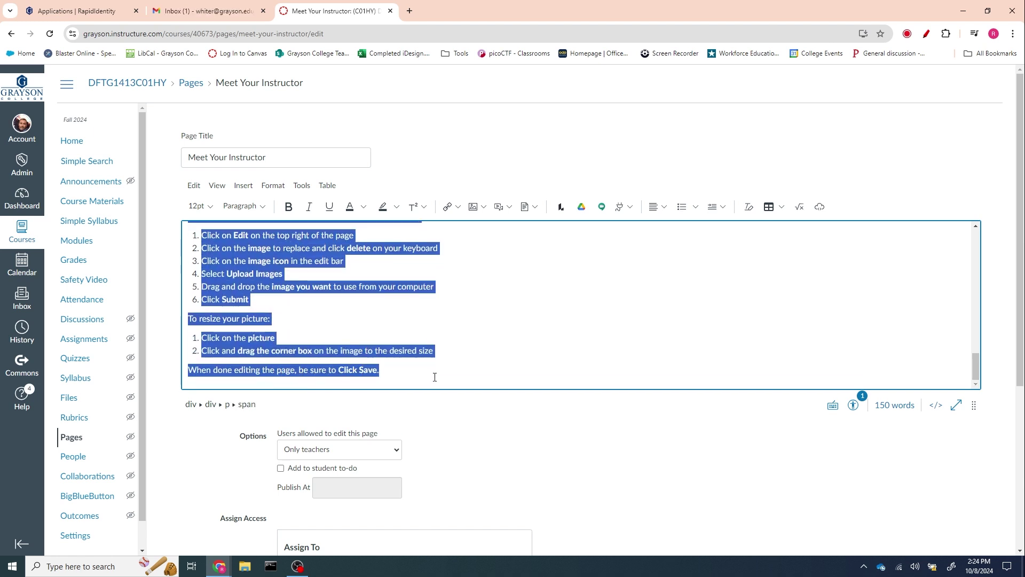
pyautogui.click(526, 342)
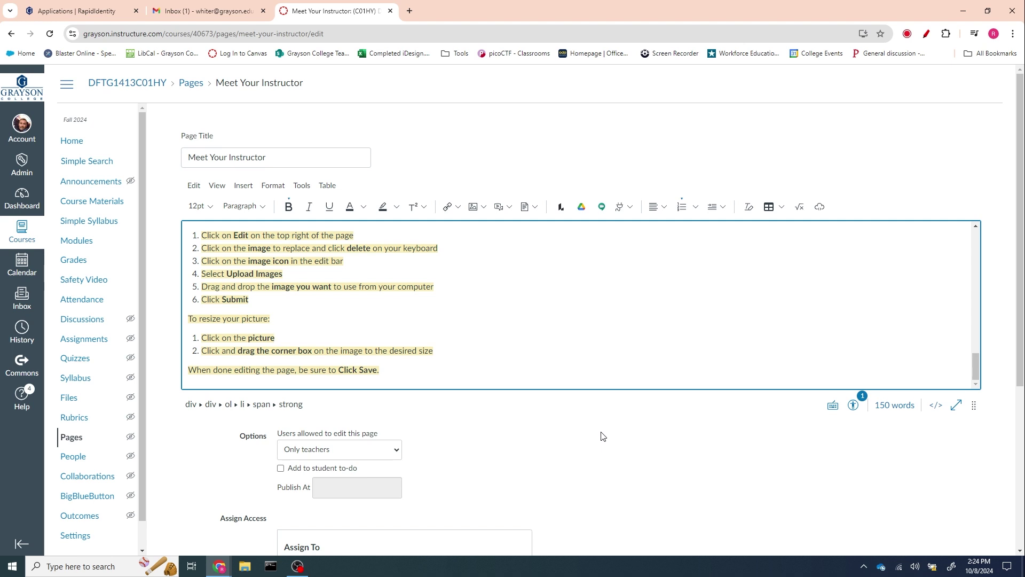
pyautogui.scroll(-5, 602, 437)
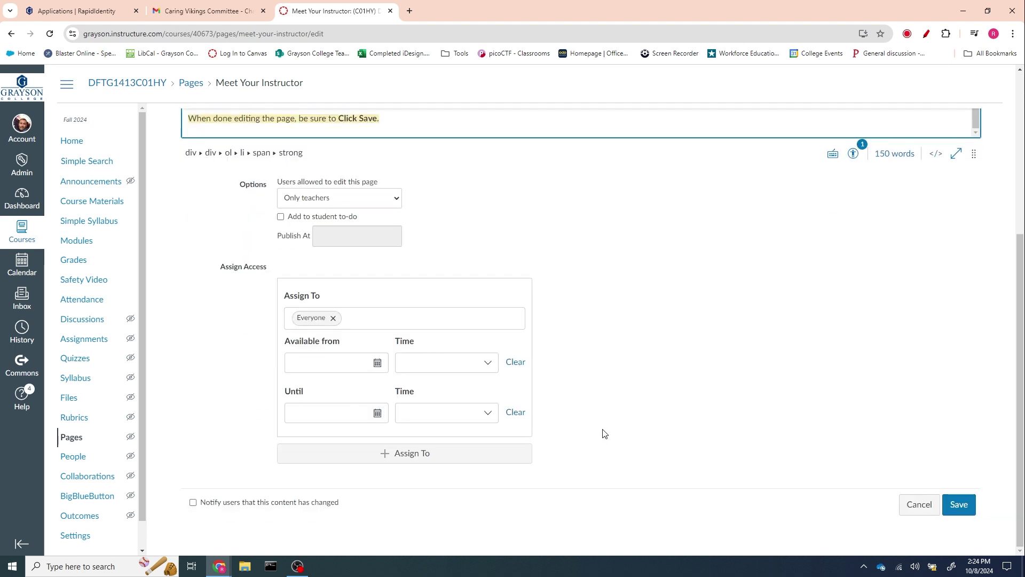
# - Save the Meet Your Instructor page edits and move on to the Course Overview page
pyautogui.click(959, 504)
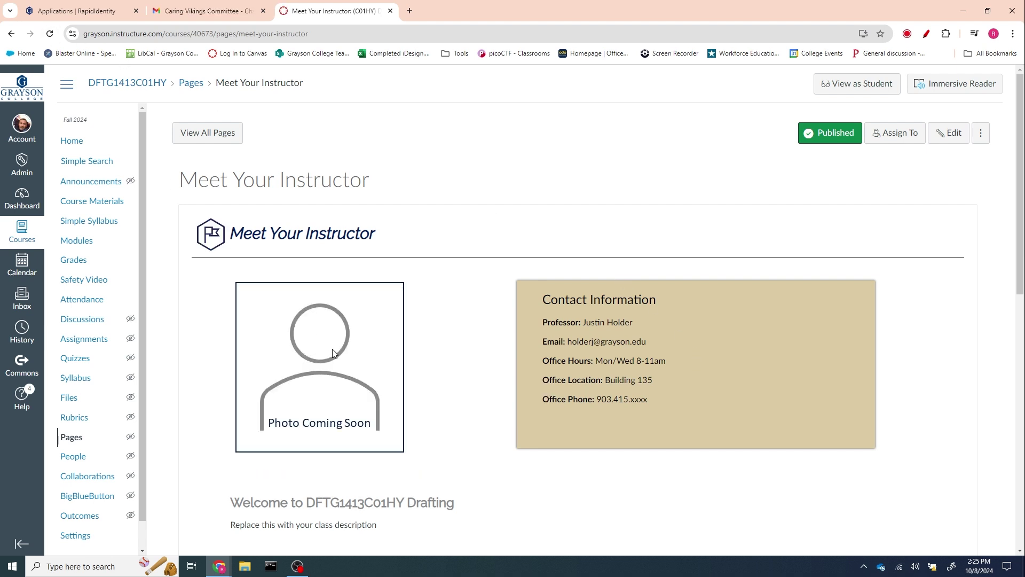
pyautogui.scroll(-5, 611, 367)
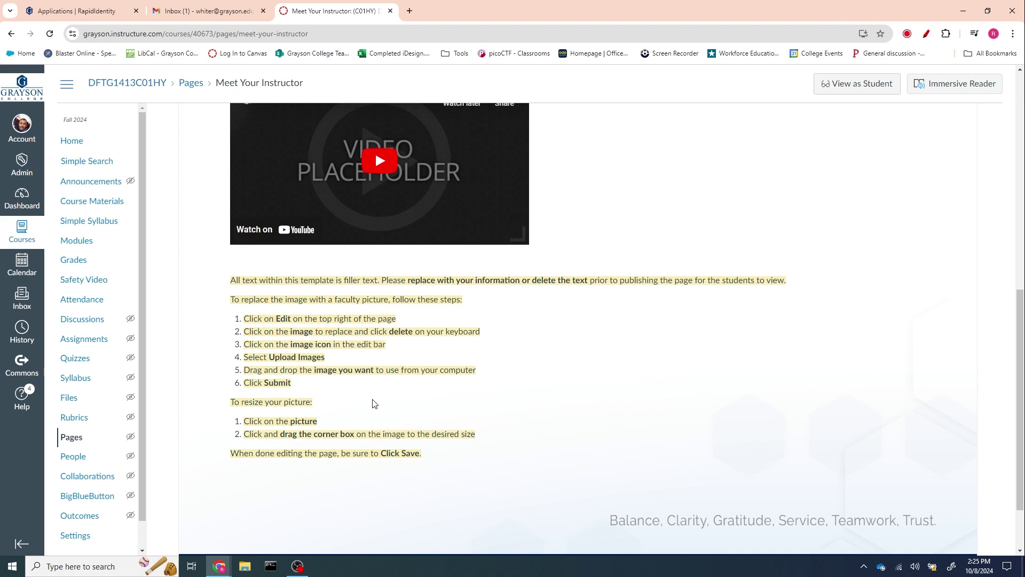
pyautogui.scroll(-3, 662, 425)
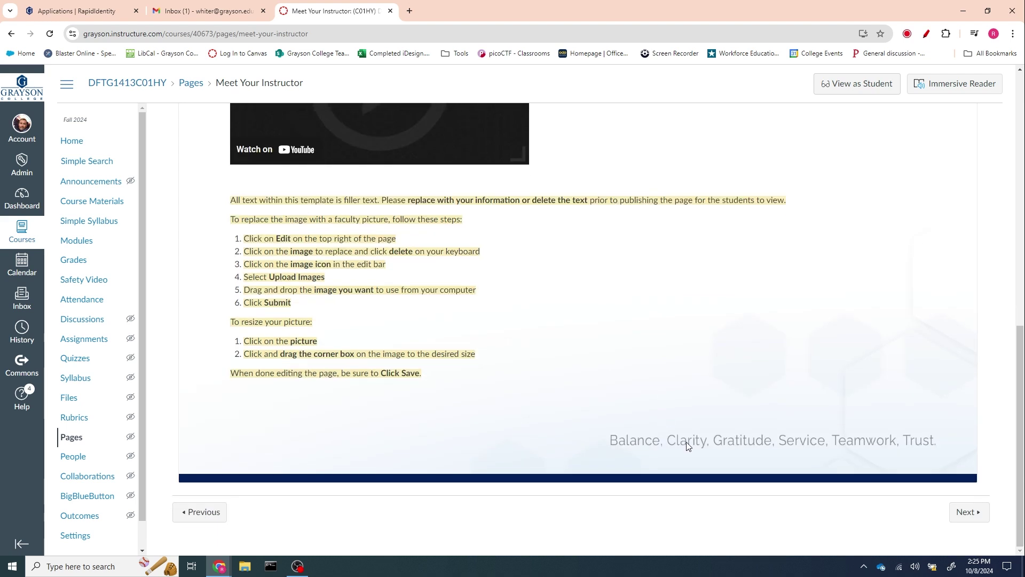
pyautogui.click(961, 511)
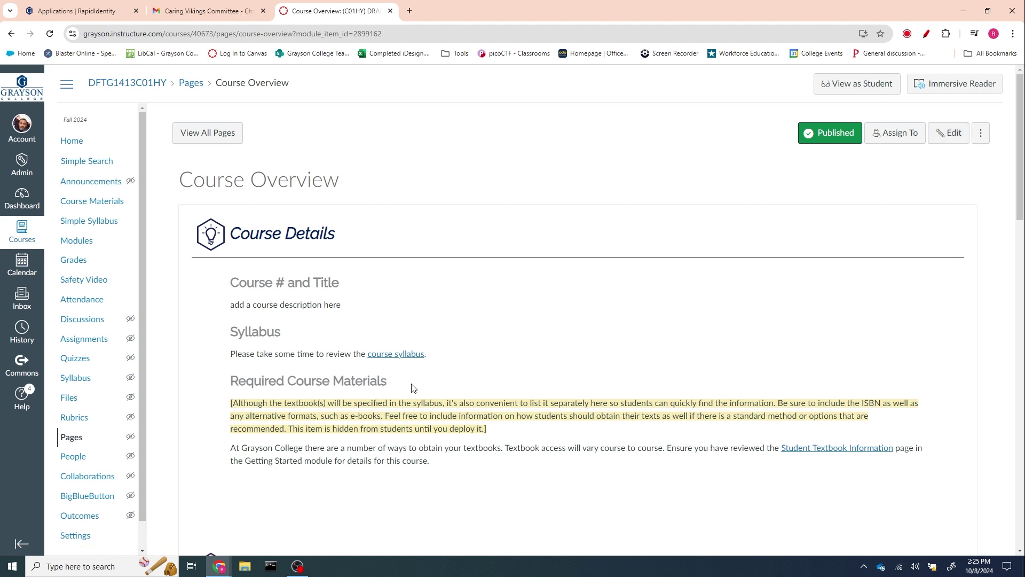
# - Edit Course Overview and remove the link from the words 'course syllabus'
pyautogui.click(949, 134)
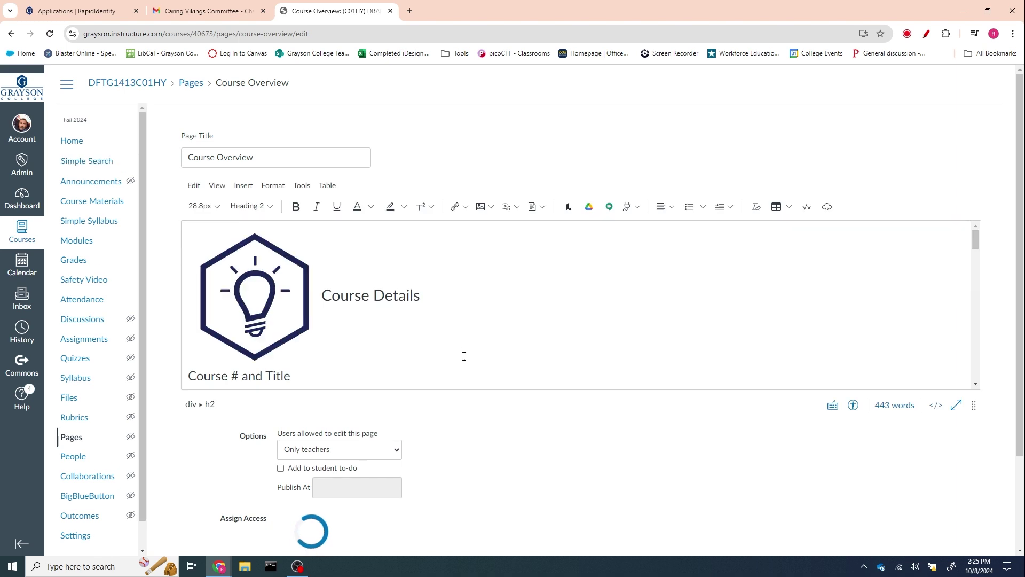
pyautogui.scroll(-2, 463, 352)
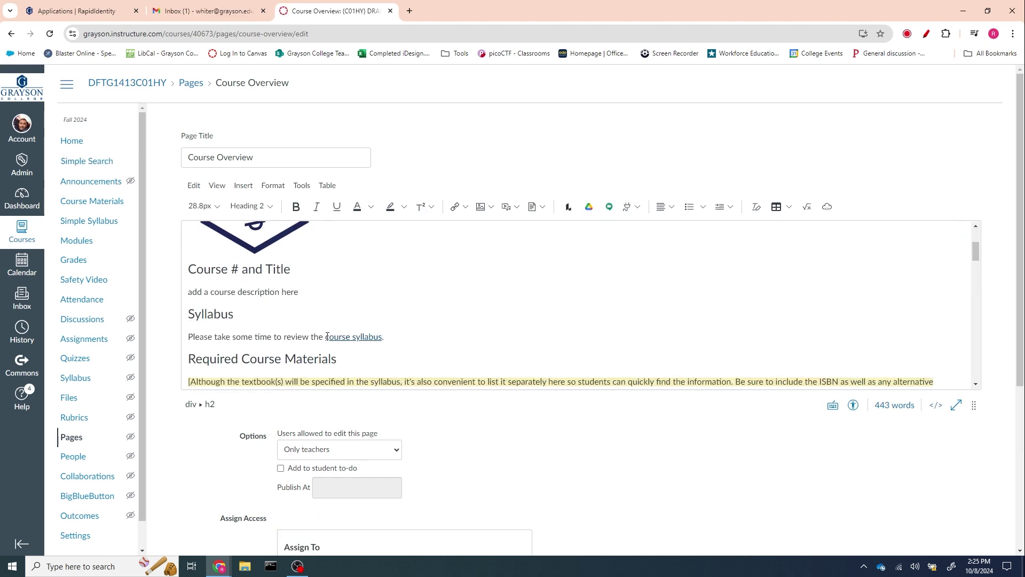
pyautogui.click(326, 338)
pyautogui.moveTo(326, 338); pyautogui.dragTo(386, 338)
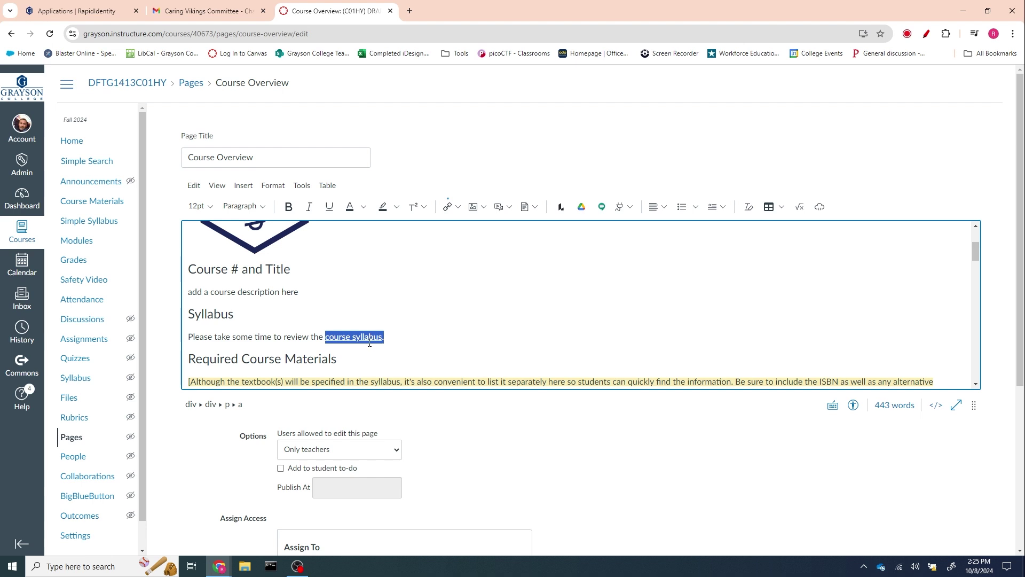
pyautogui.click(370, 336)
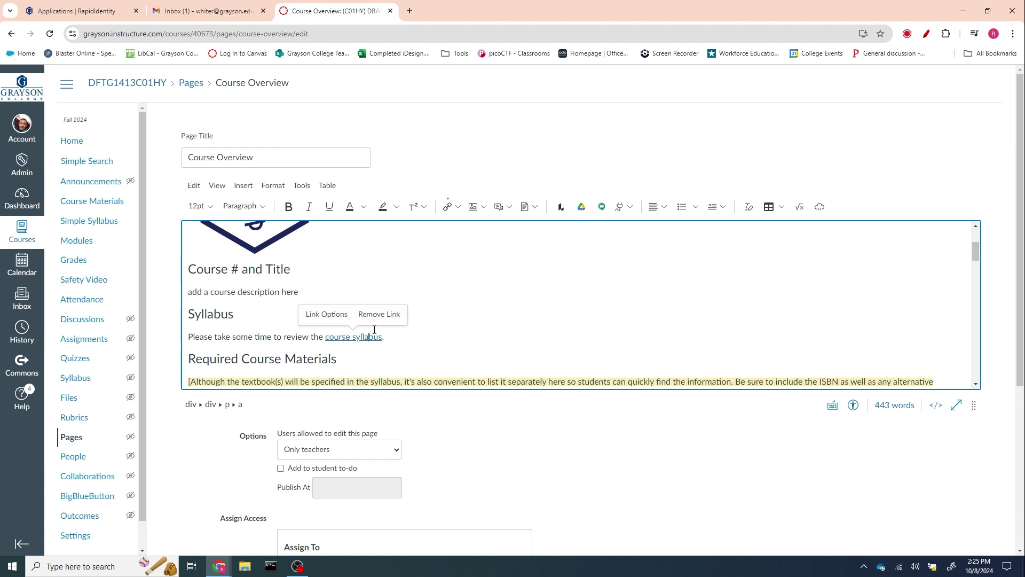
pyautogui.click(375, 315)
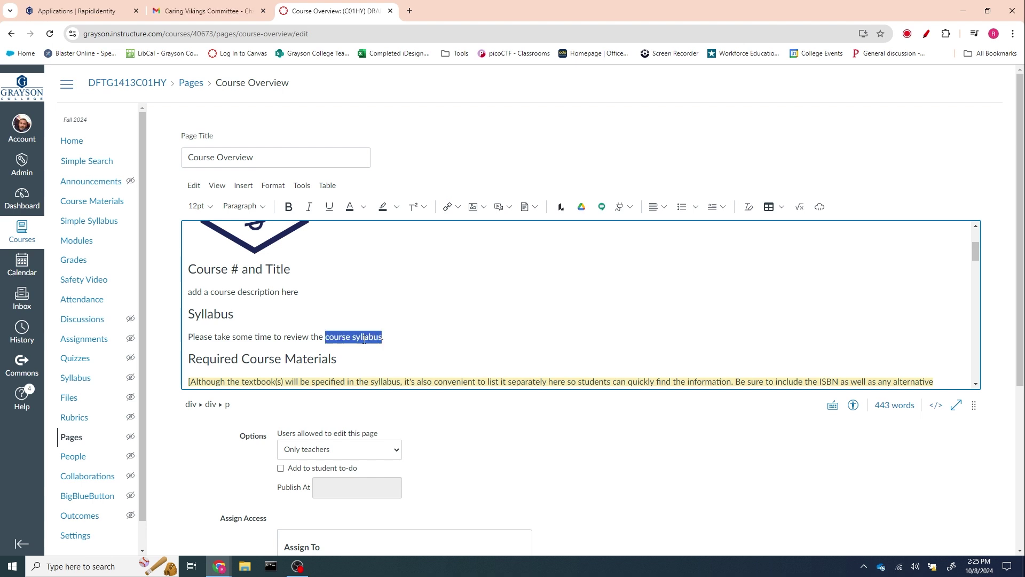
# - Show the Course Links panel with its Course Navigation list expanded
pyautogui.click(459, 208)
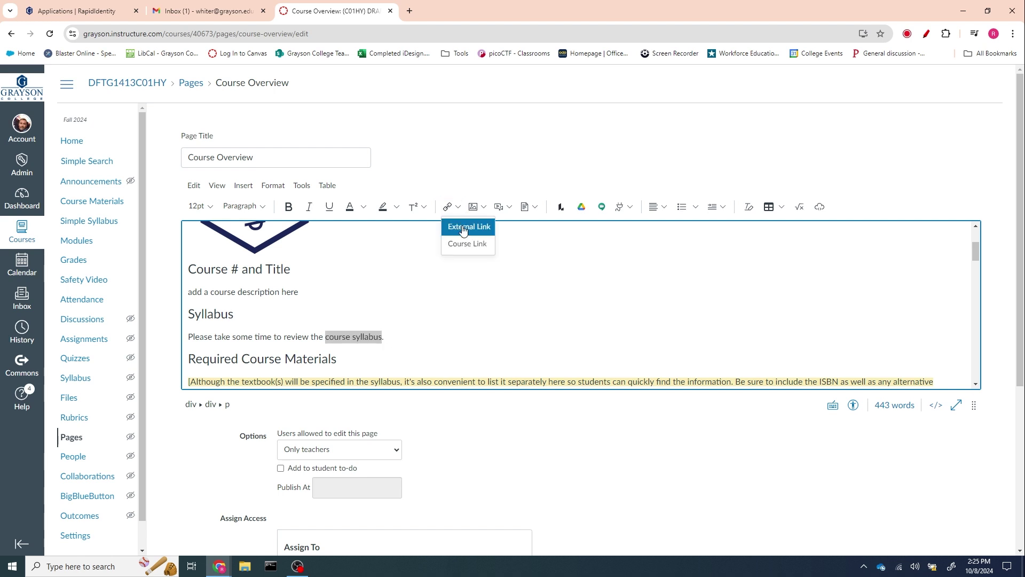
pyautogui.click(465, 243)
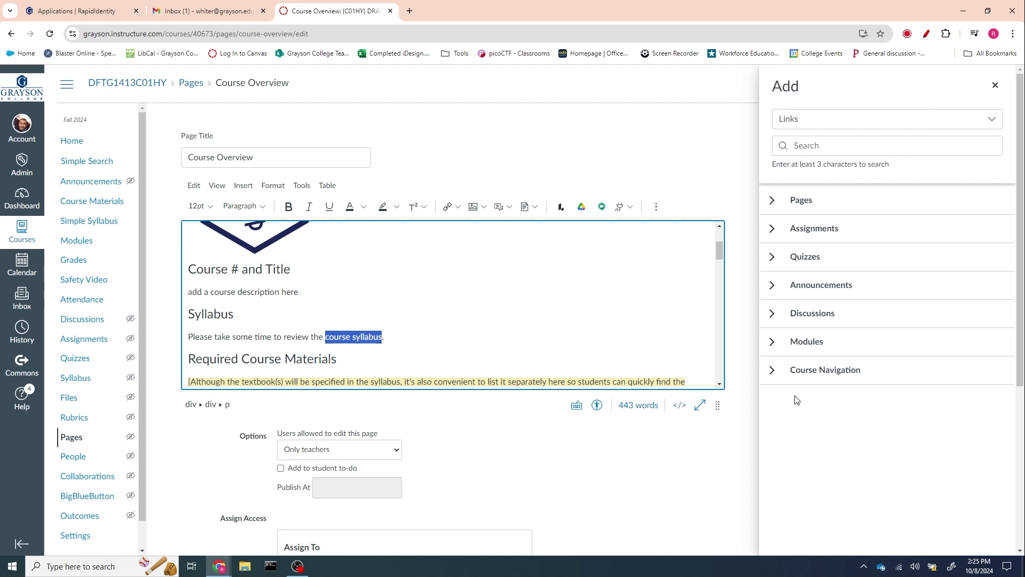
pyautogui.click(771, 369)
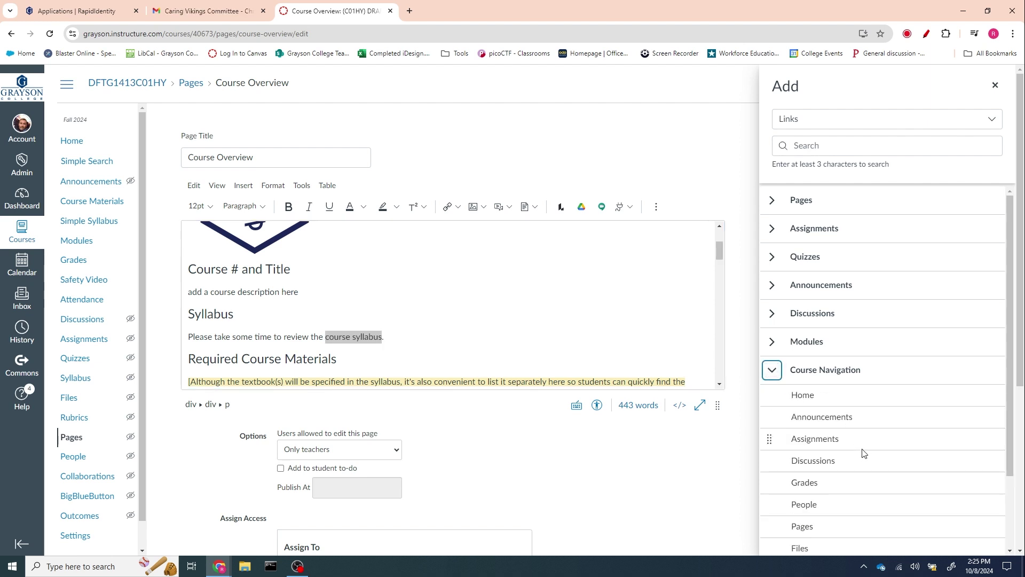
pyautogui.scroll(-4, 859, 436)
pyautogui.scroll(-3, 920, 440)
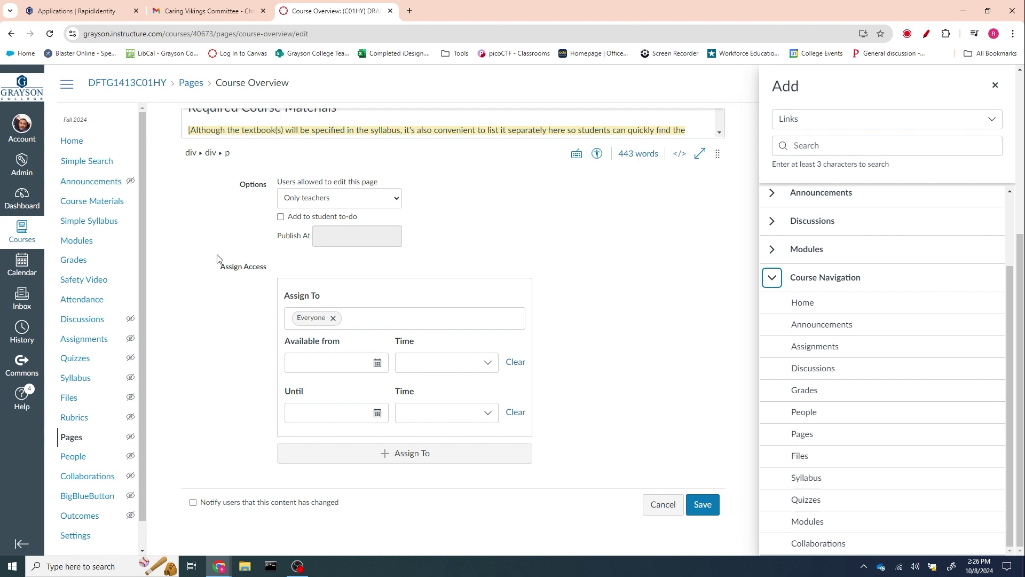
# - Save Course Overview with the course syllabus sentence left as plain text
pyautogui.rightClick(93, 167)
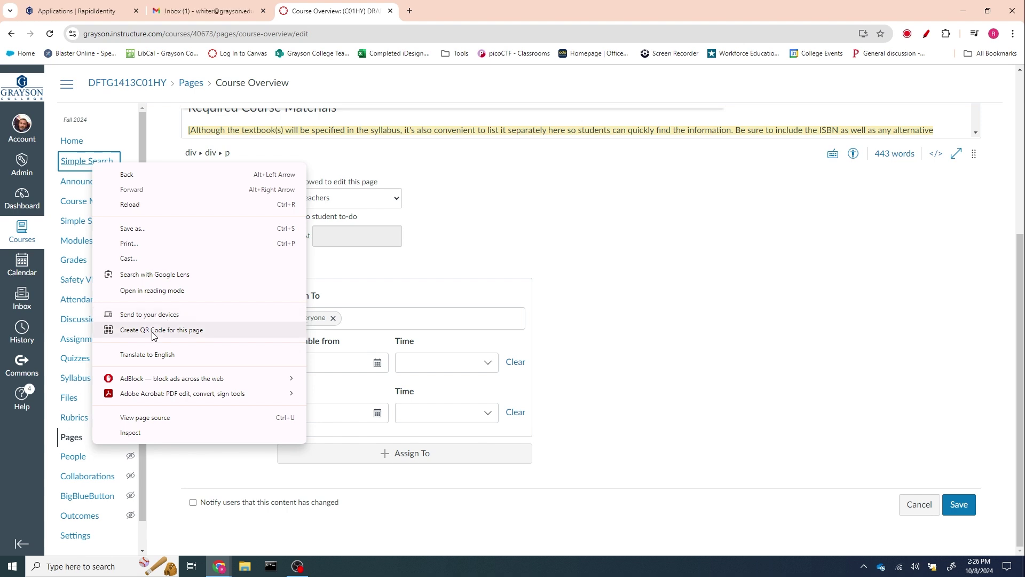
pyautogui.rightClick(70, 162)
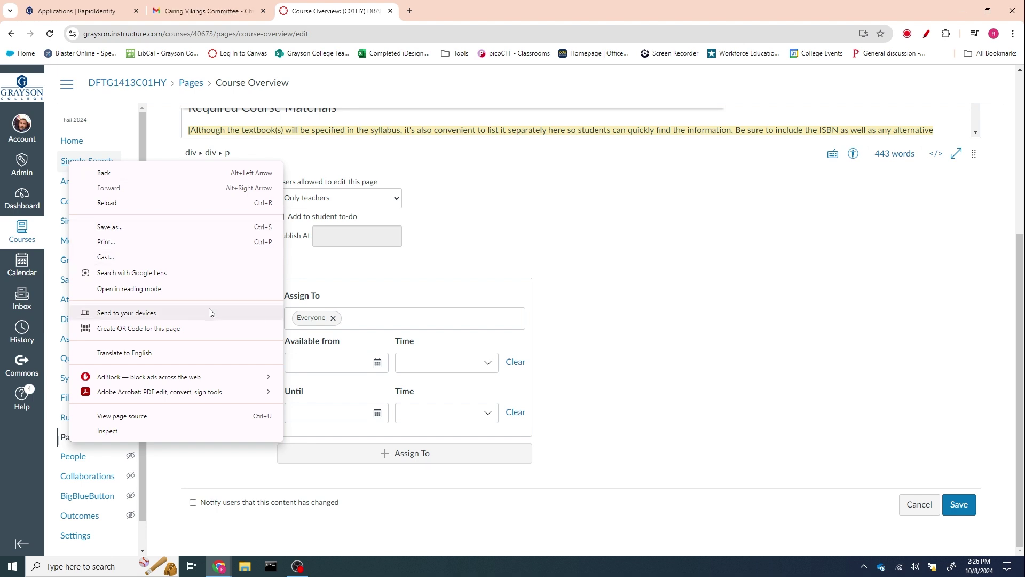
pyautogui.click(666, 315)
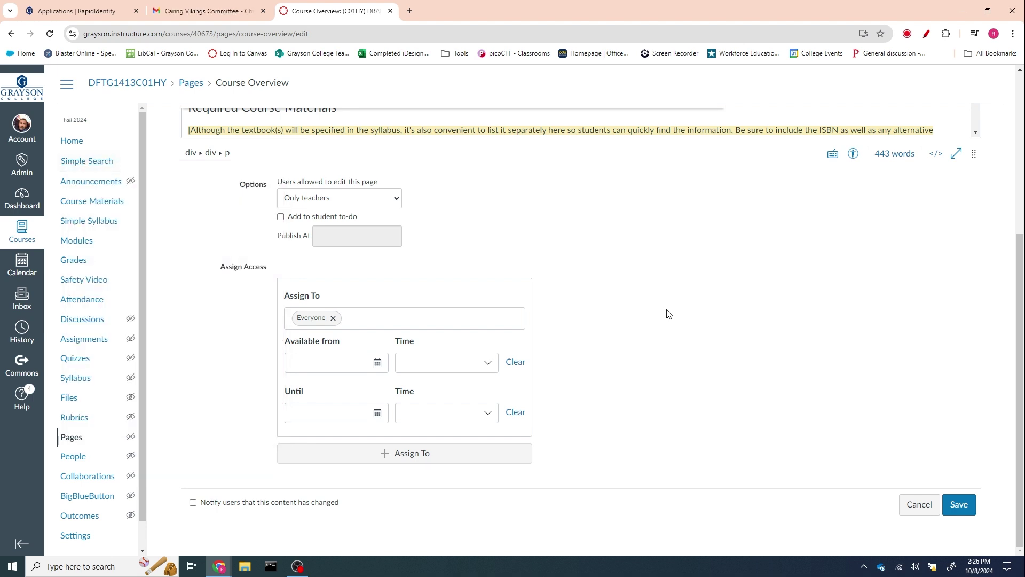
pyautogui.click(952, 506)
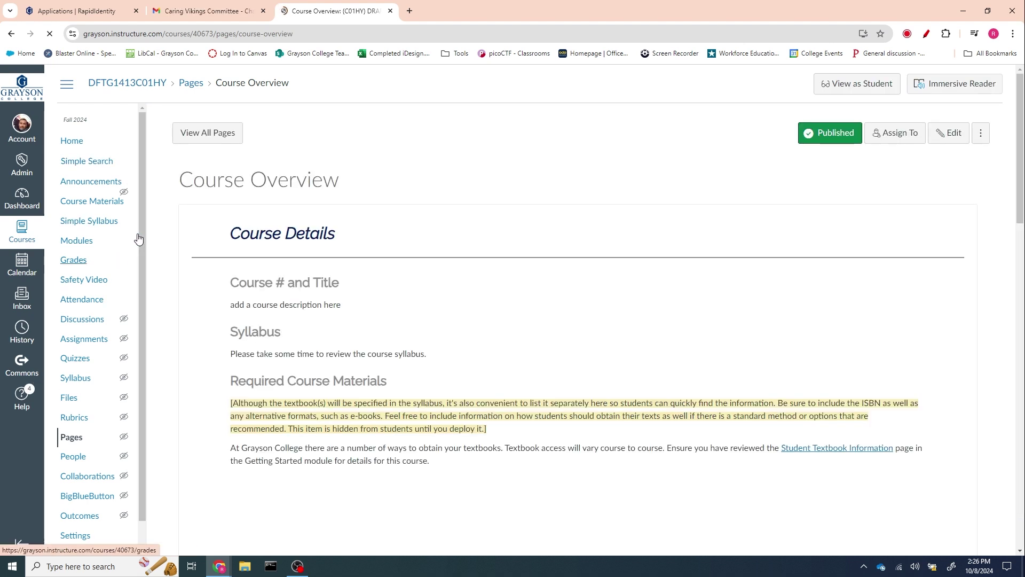
# - Copy the Simple Syllabus navigation link address and reopen Course Overview for editing
pyautogui.rightClick(96, 221)
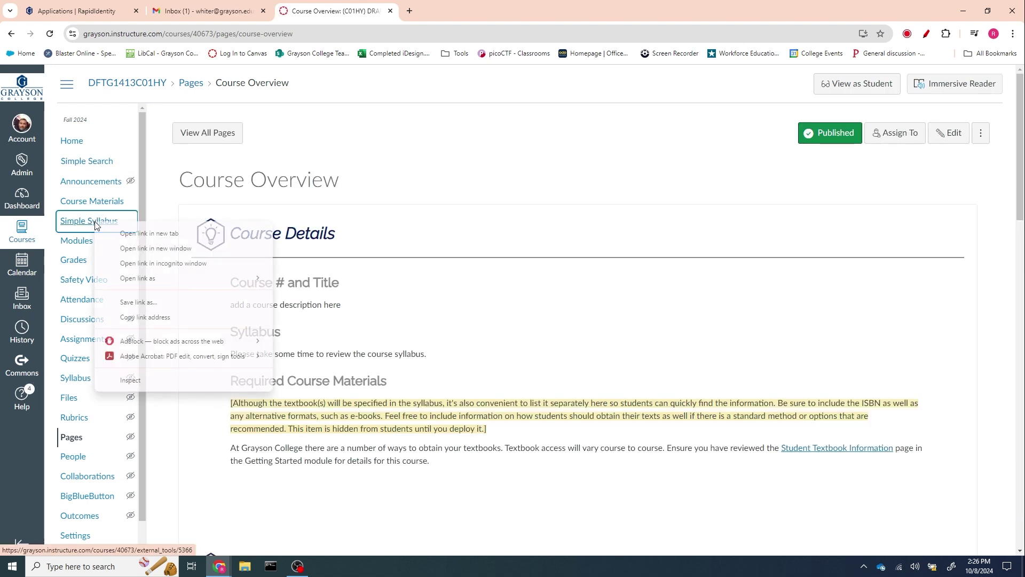
pyautogui.click(159, 317)
pyautogui.click(947, 134)
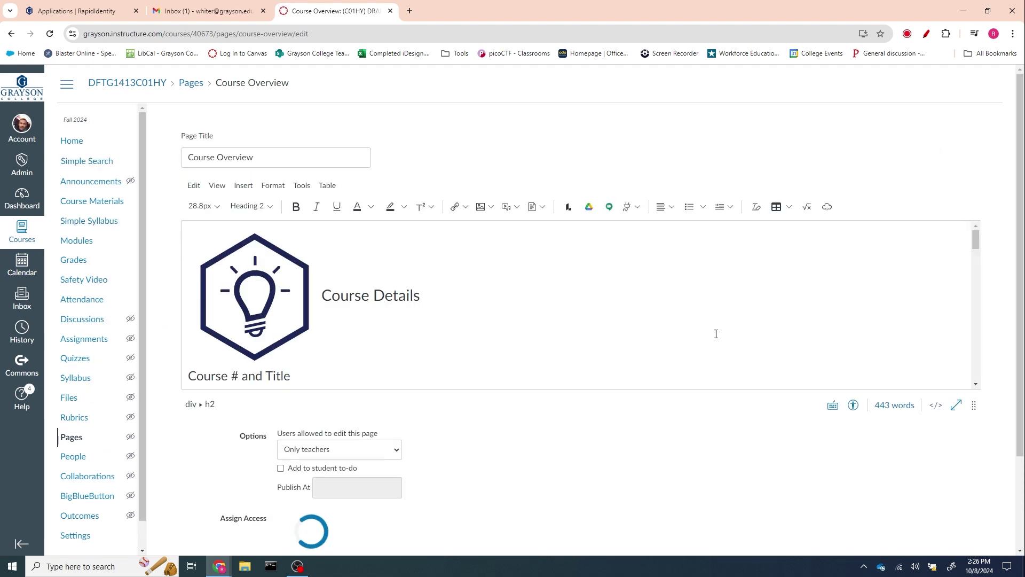
# - Change 'course syllabus' in the Syllabus sentence to 'Simple Syllabus'
pyautogui.scroll(-3, 696, 351)
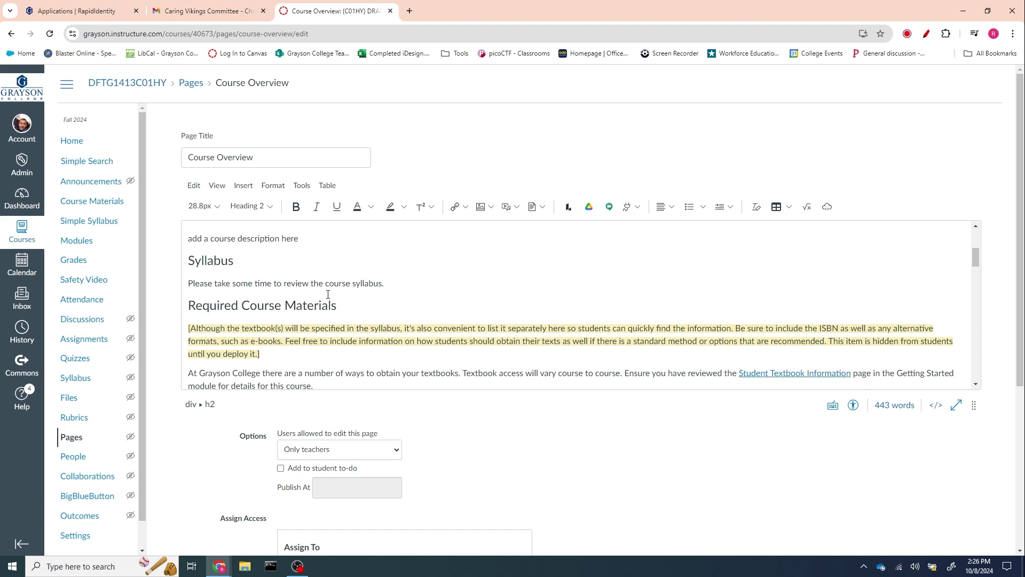
pyautogui.moveTo(325, 284); pyautogui.dragTo(351, 283)
pyautogui.write('Simnple')
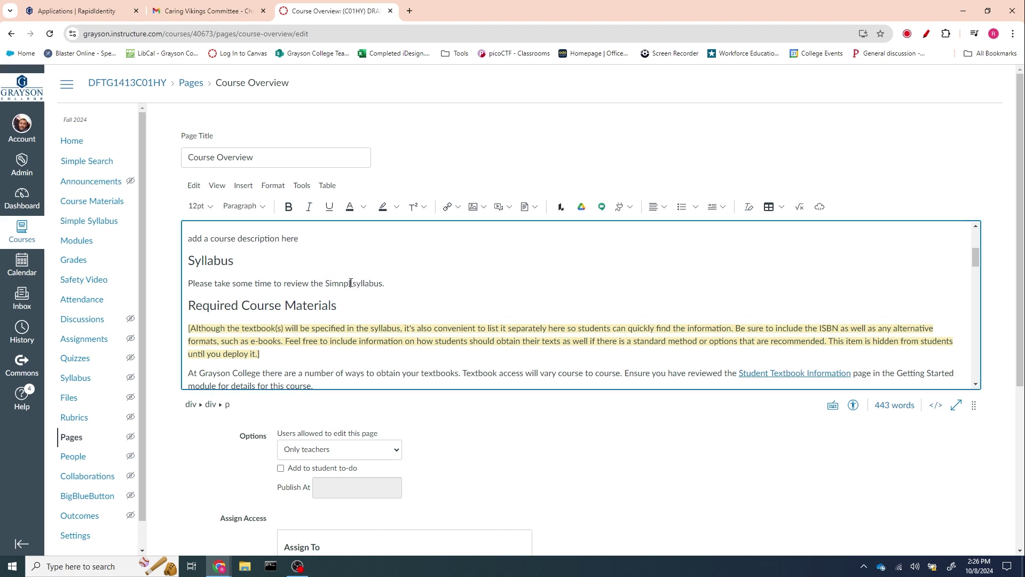
pyautogui.press('BackSpace')
pyautogui.press('BackSpace')
pyautogui.press('BackSpace')
pyautogui.press('BackSpace')
pyautogui.write('ple')
pyautogui.moveTo(353, 284); pyautogui.dragTo(382, 283)
pyautogui.write('S')
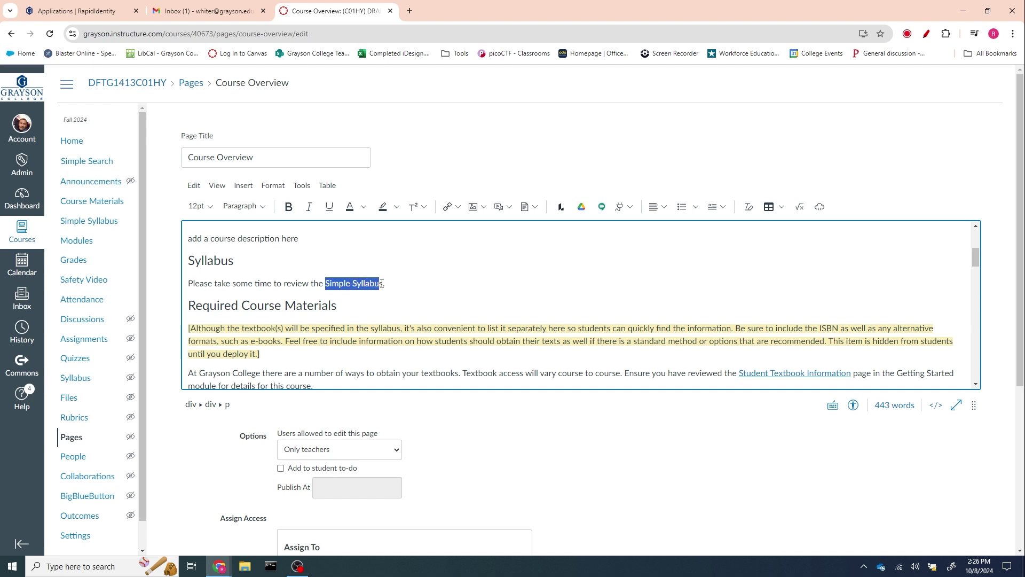
# - Link 'Simple Syllabus' as an external link to the copied Simple Syllabus address
pyautogui.click(456, 207)
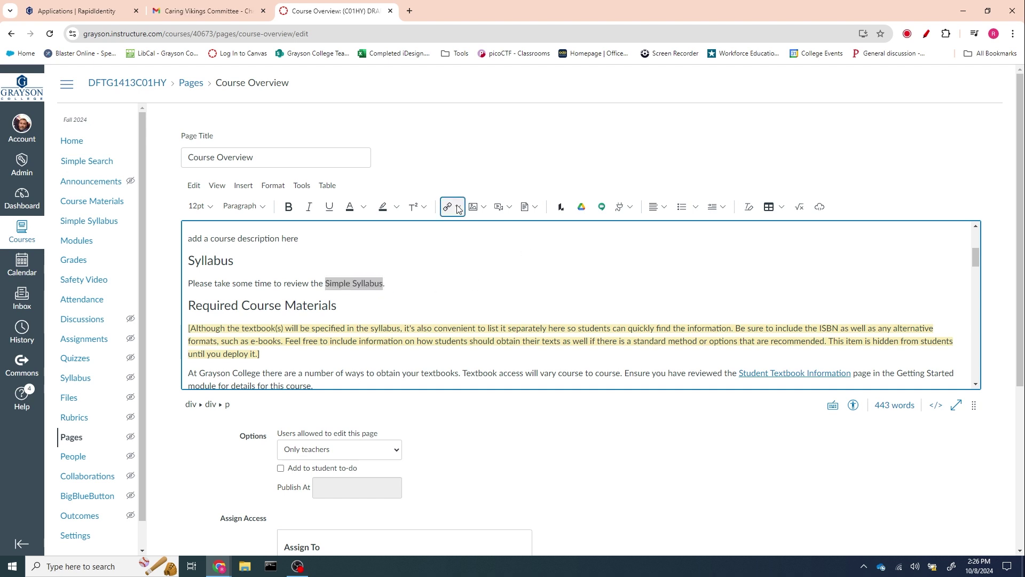
pyautogui.click(457, 235)
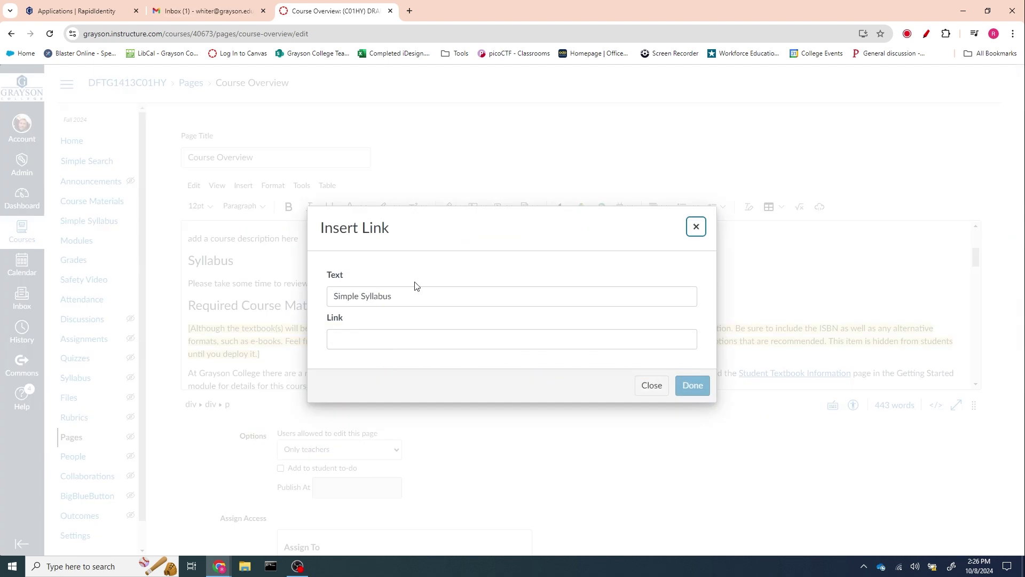
pyautogui.rightClick(359, 340)
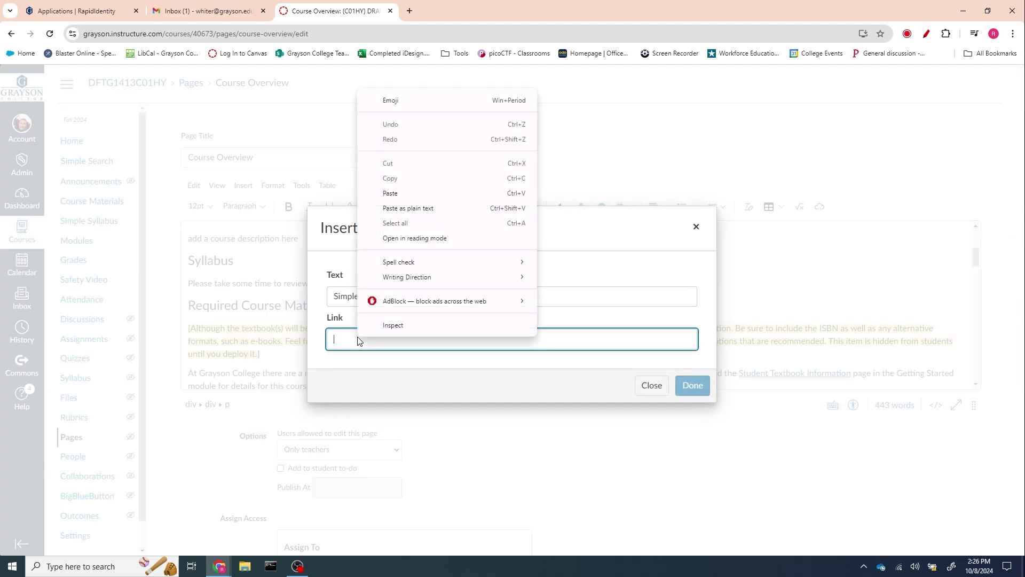
pyautogui.click(409, 193)
pyautogui.click(696, 387)
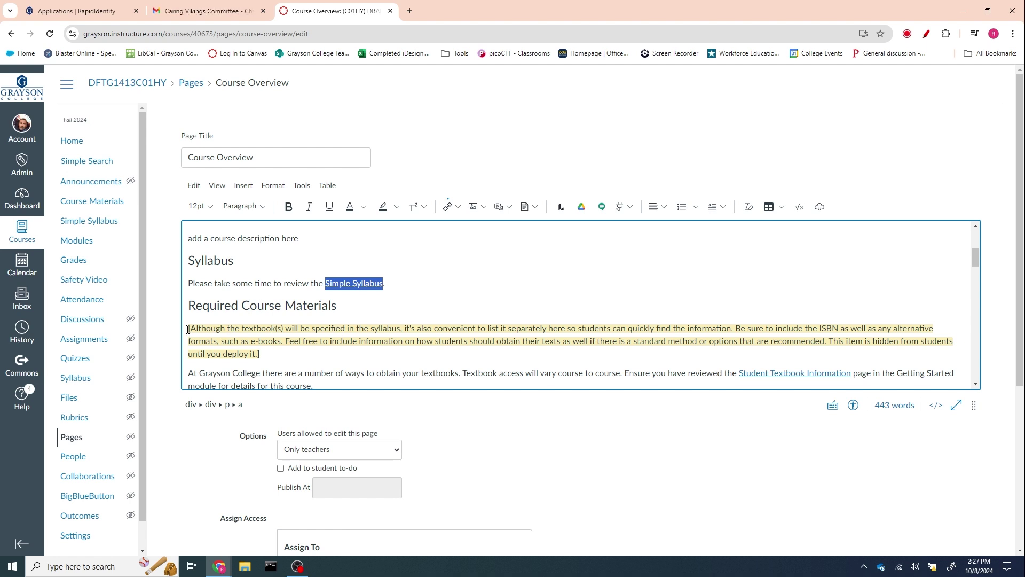
# - Delete the bracketed yellow instruction paragraph under Required Course Materials
pyautogui.moveTo(187, 329); pyautogui.dragTo(263, 352)
pyautogui.press('Delete')
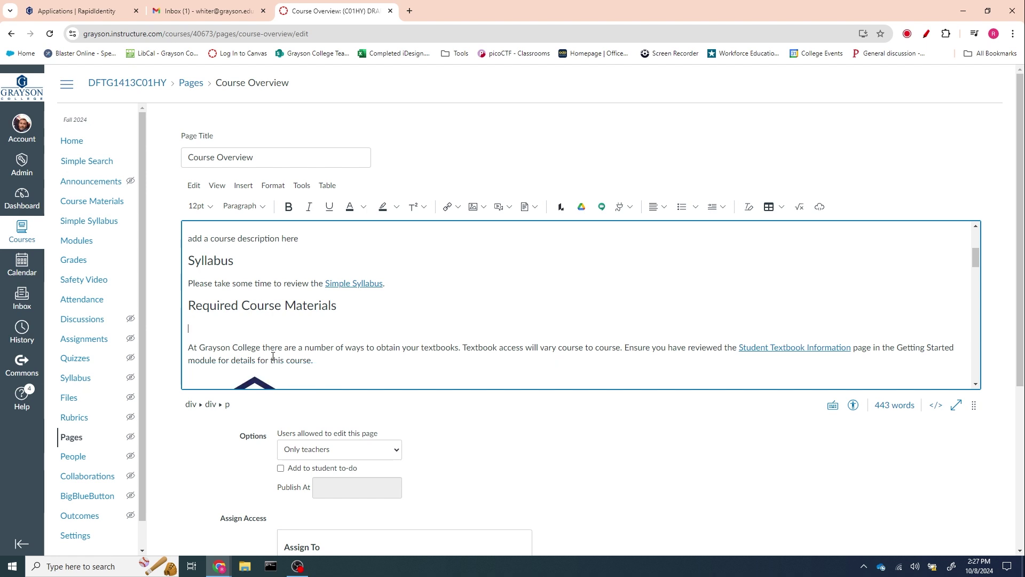
pyautogui.press('Delete')
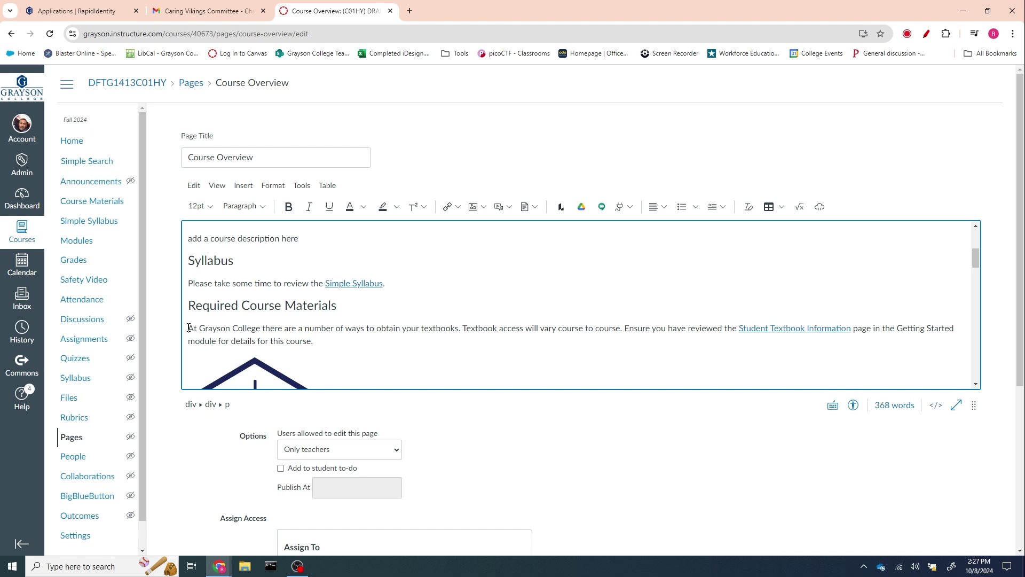
# - Replace the At Grayson College paragraph with a sentence about the "Course Materials" navigation link
pyautogui.moveTo(188, 327); pyautogui.dragTo(317, 344)
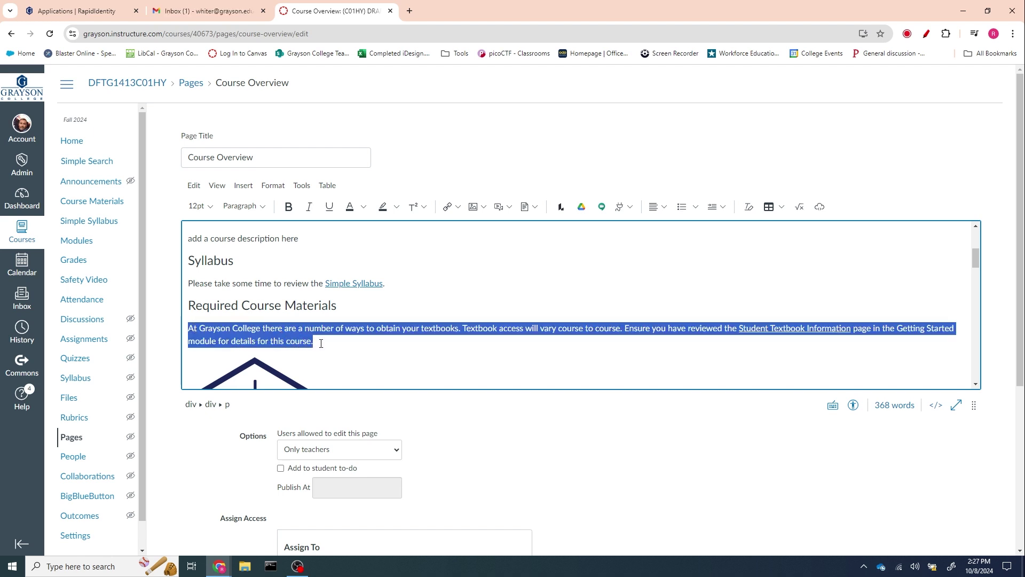
pyautogui.write('For this clas')
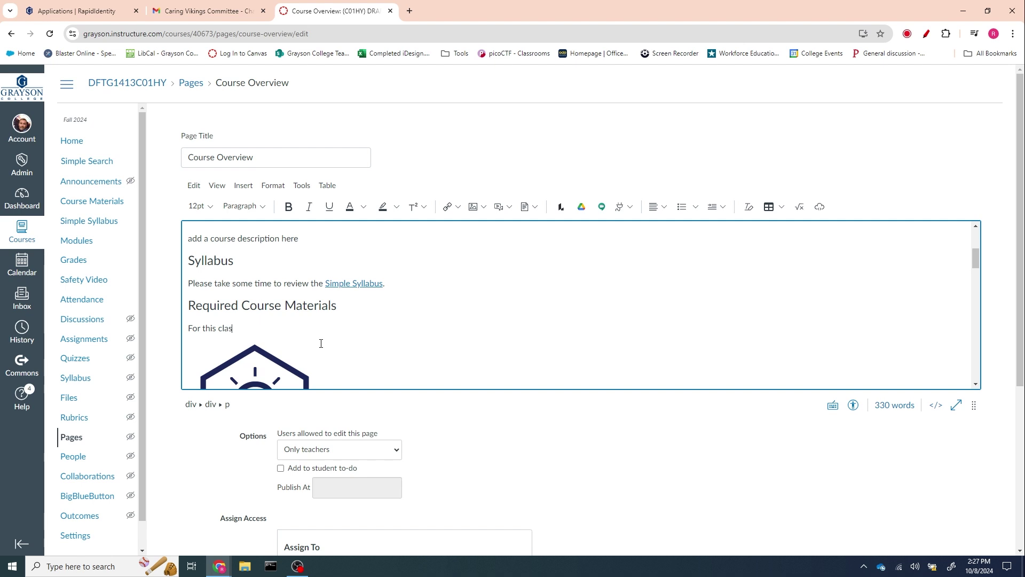
pyautogui.write('s you will acces')
pyautogui.press('BackSpace')
pyautogui.write('ess your textbook via the "Course Mat')
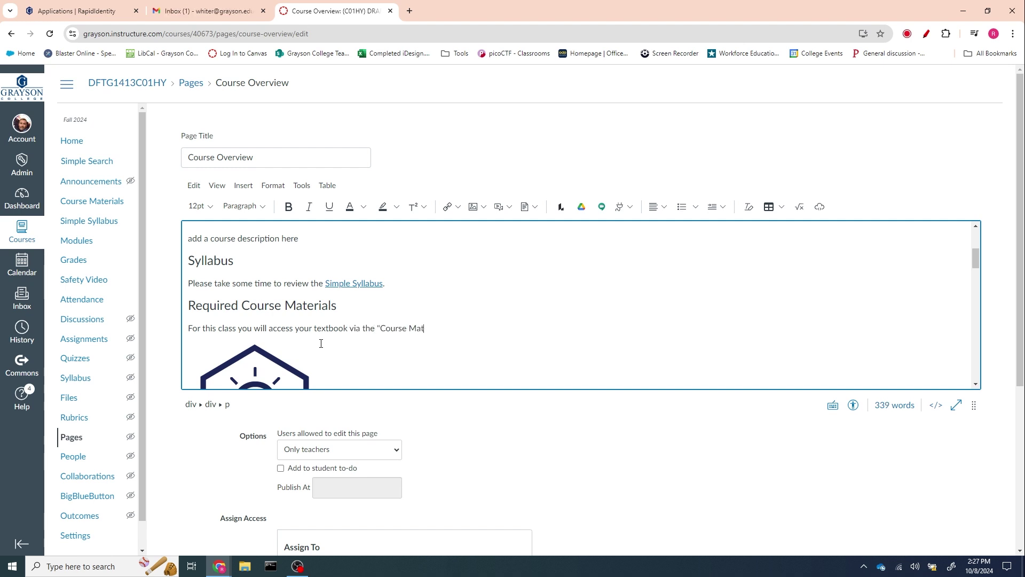
pyautogui.write('erials" link the ')
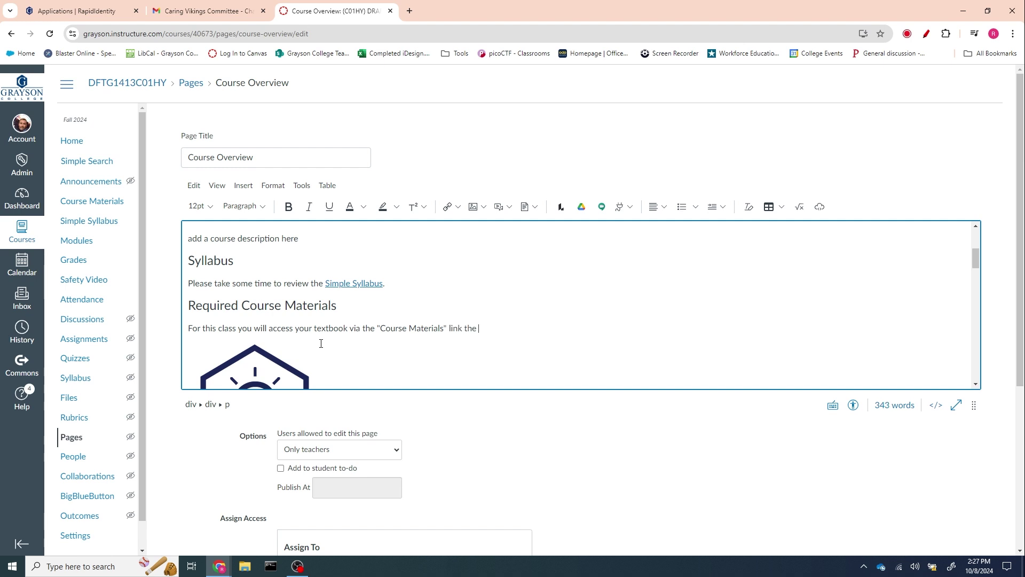
pyautogui.write('the class van')
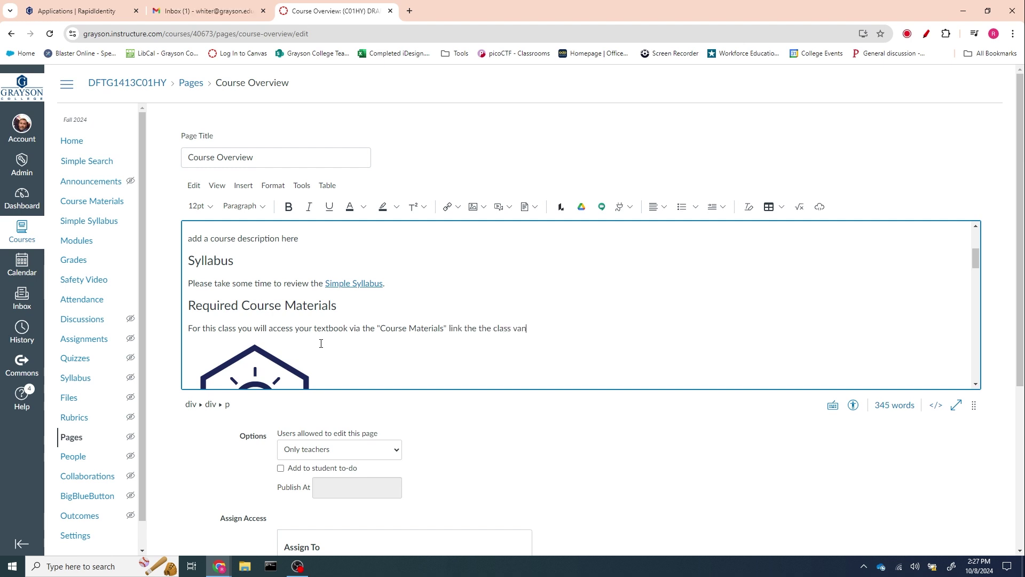
pyautogui.press('BackSpace')
pyautogui.press('BackSpace')
pyautogui.press('BackSpace')
pyautogui.write('nav')
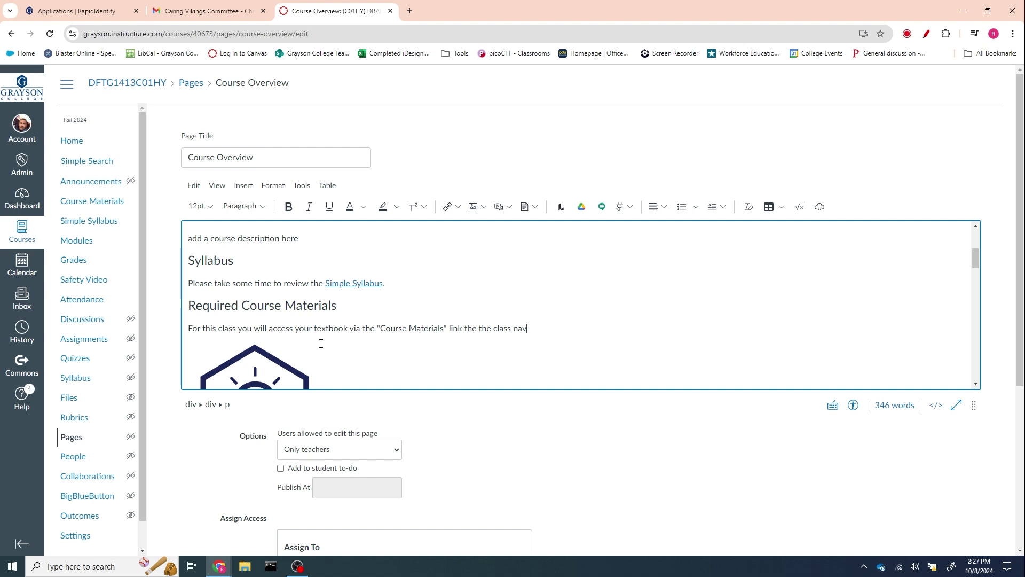
pyautogui.write('igation menu.')
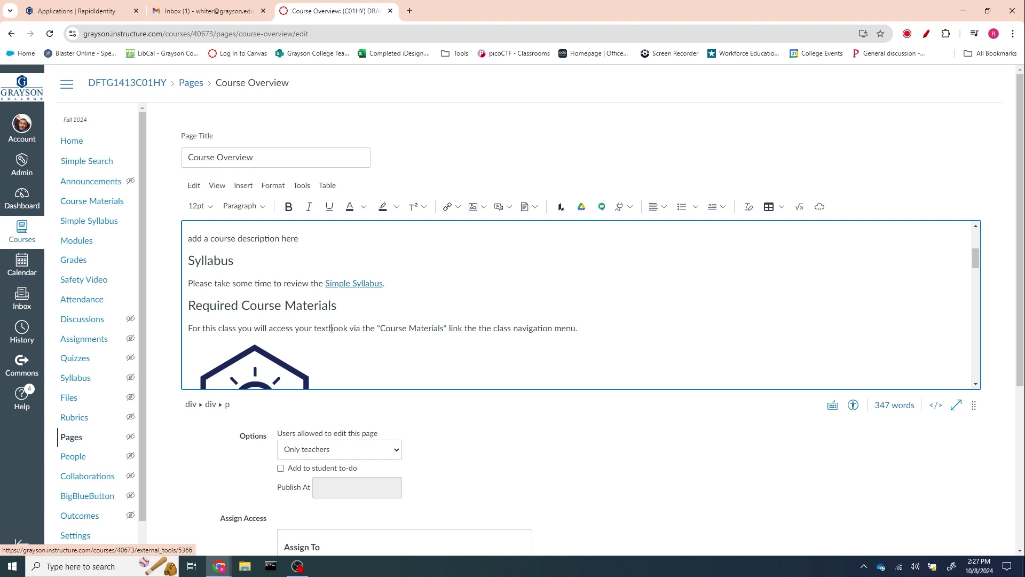
# - Copy the web address of the course's Course Materials navigation link
pyautogui.moveTo(380, 328); pyautogui.dragTo(444, 329)
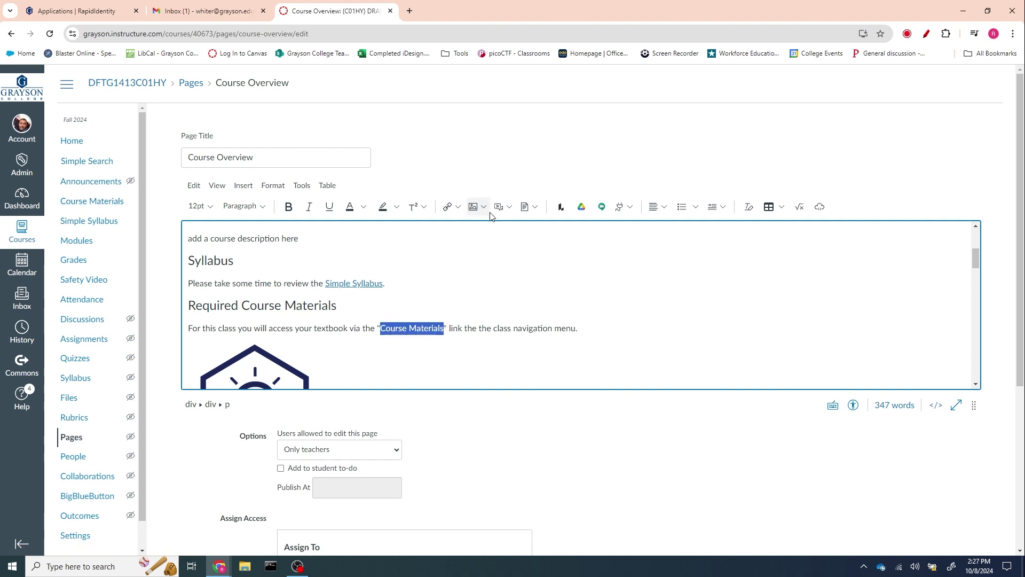
pyautogui.click(460, 209)
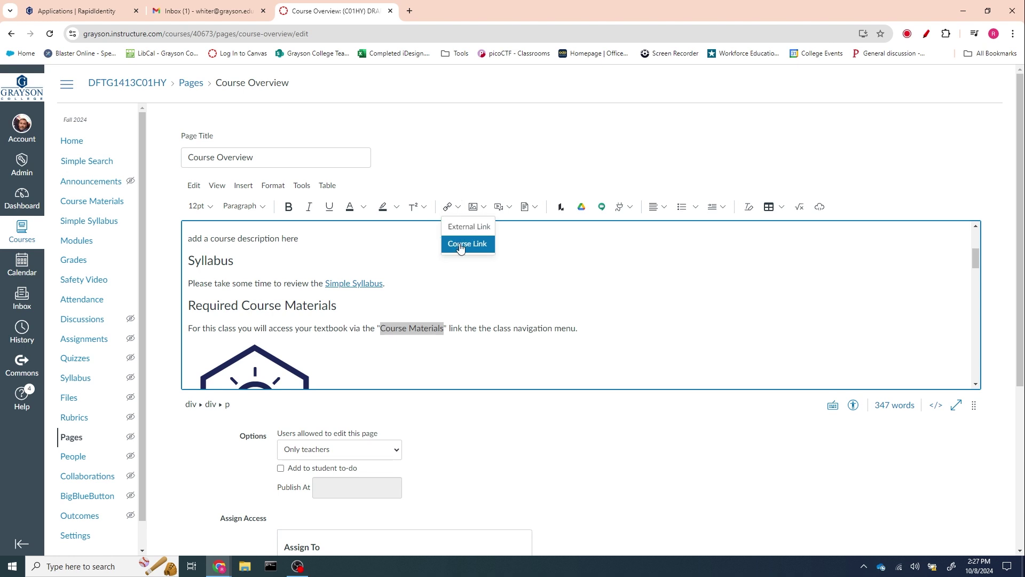
pyautogui.click(460, 244)
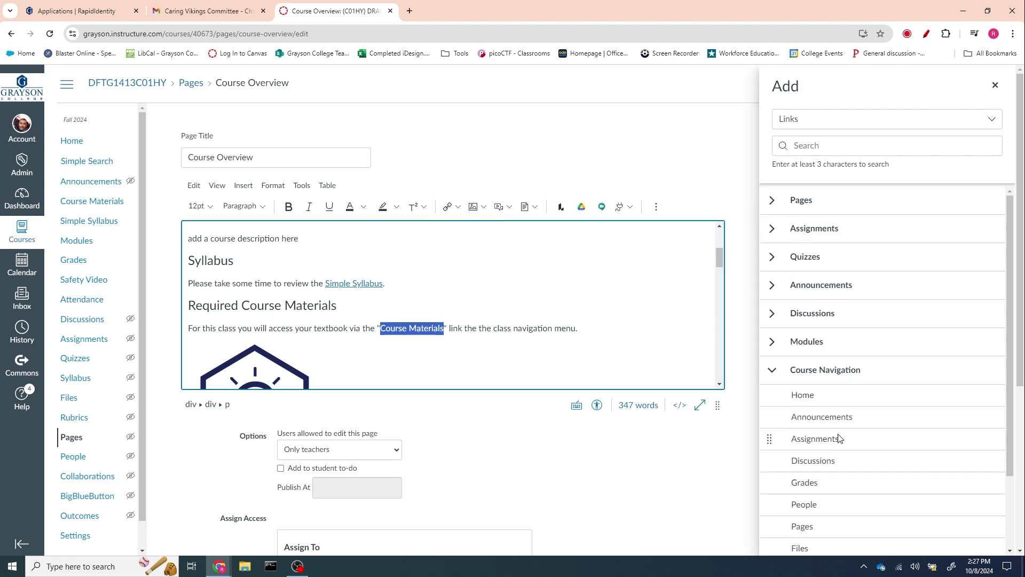
pyautogui.scroll(-2, 881, 448)
pyautogui.scroll(-2, 883, 448)
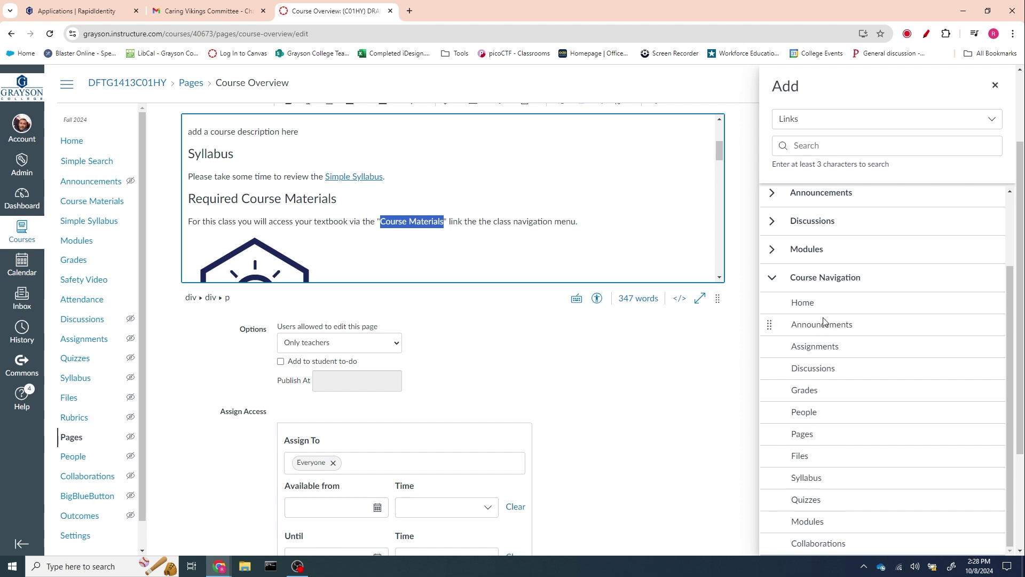
pyautogui.scroll(2, 801, 299)
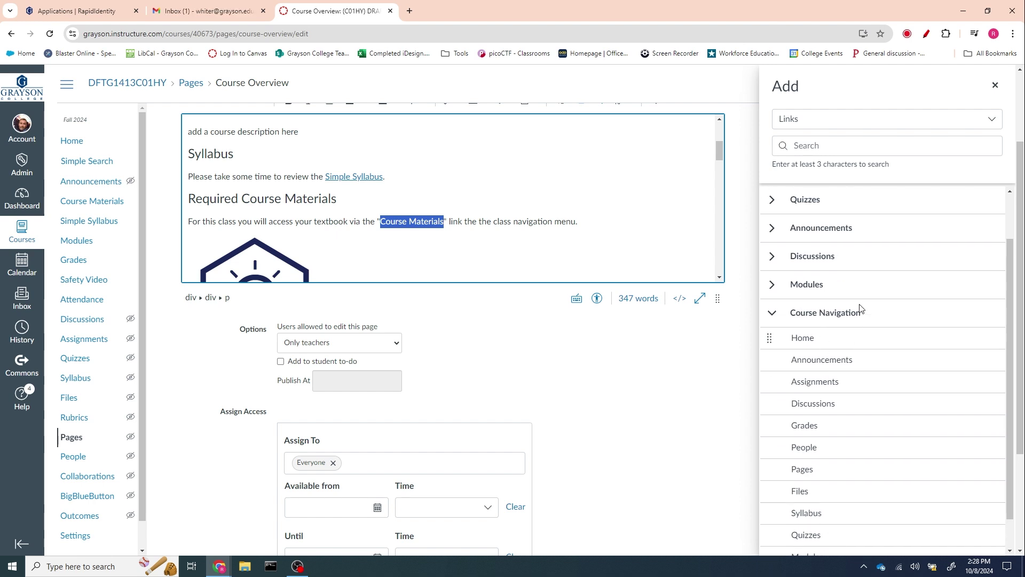
pyautogui.scroll(1, 866, 325)
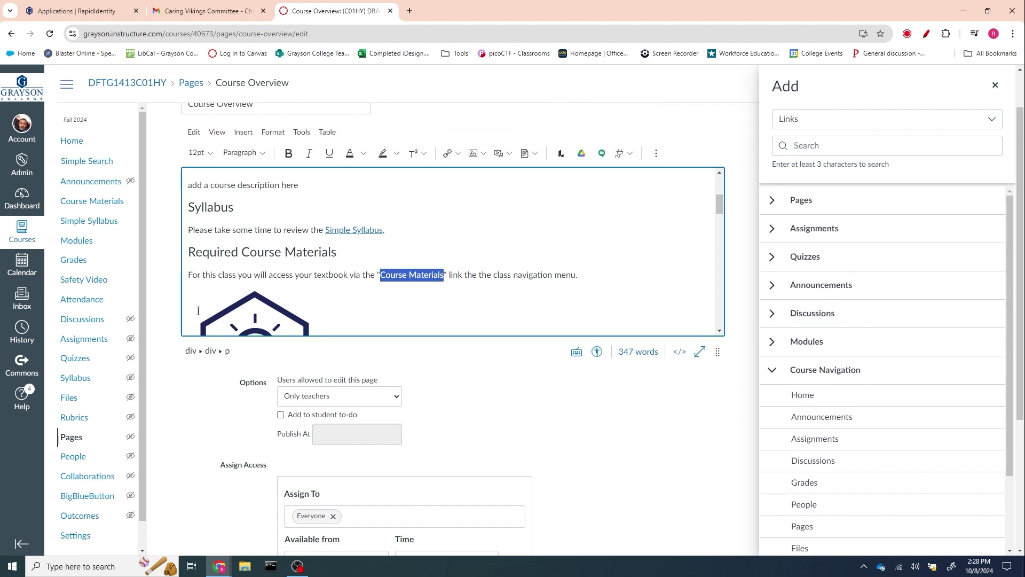
pyautogui.rightClick(92, 202)
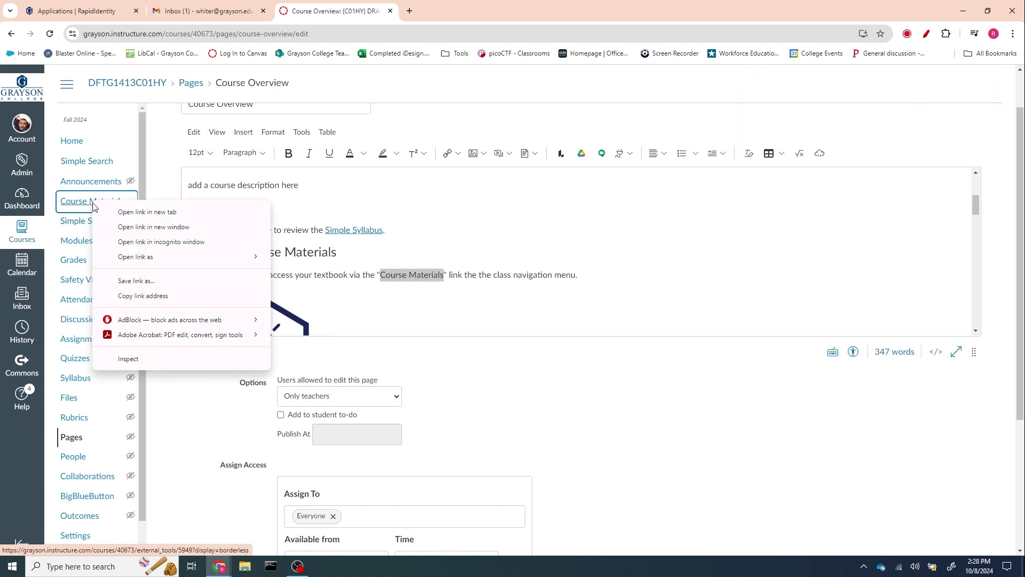
pyautogui.click(153, 296)
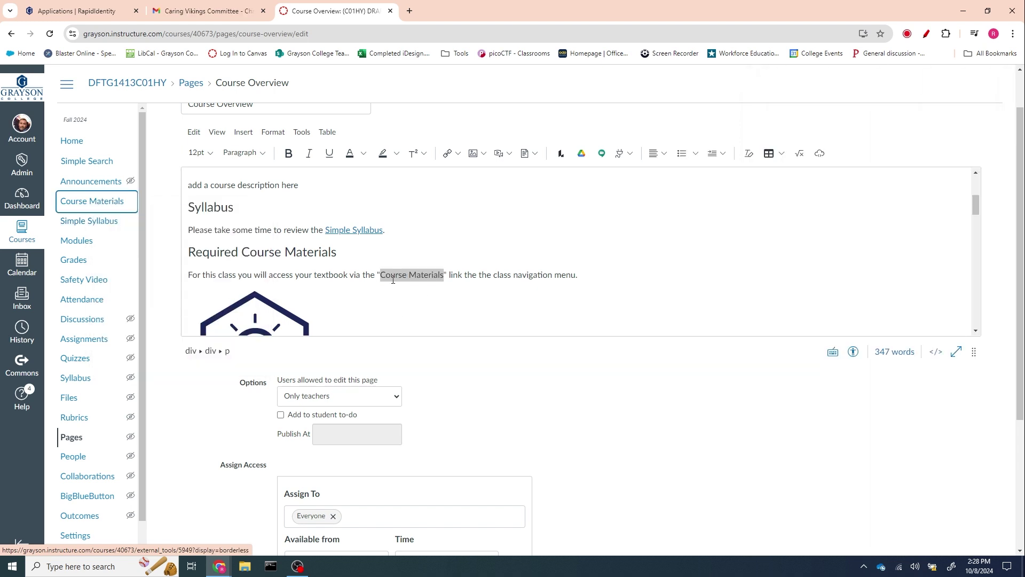
# - Link the words "Course Materials" externally to the copied Course Materials address
pyautogui.moveTo(444, 275); pyautogui.dragTo(382, 278)
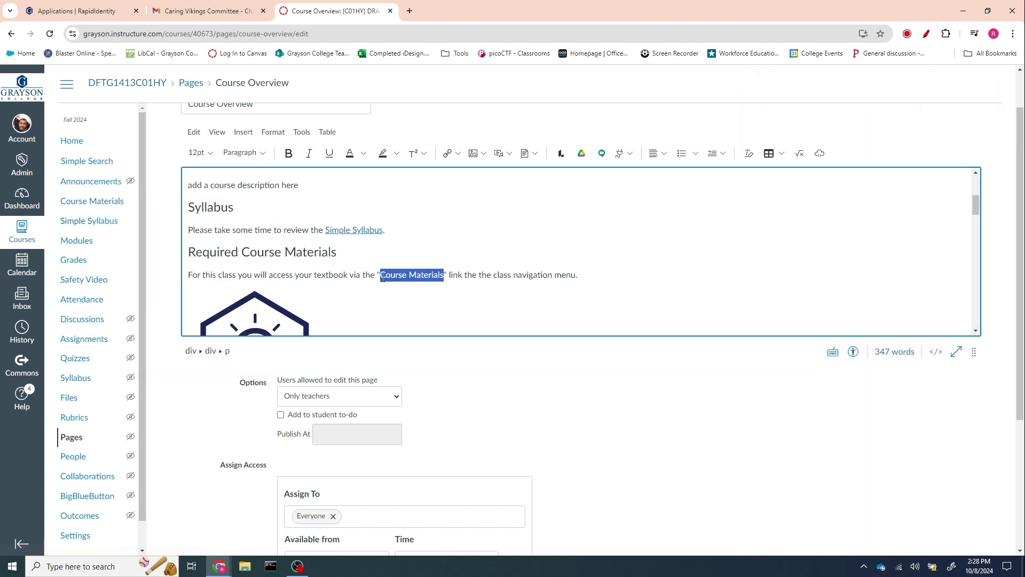
pyautogui.click(448, 153)
pyautogui.click(466, 173)
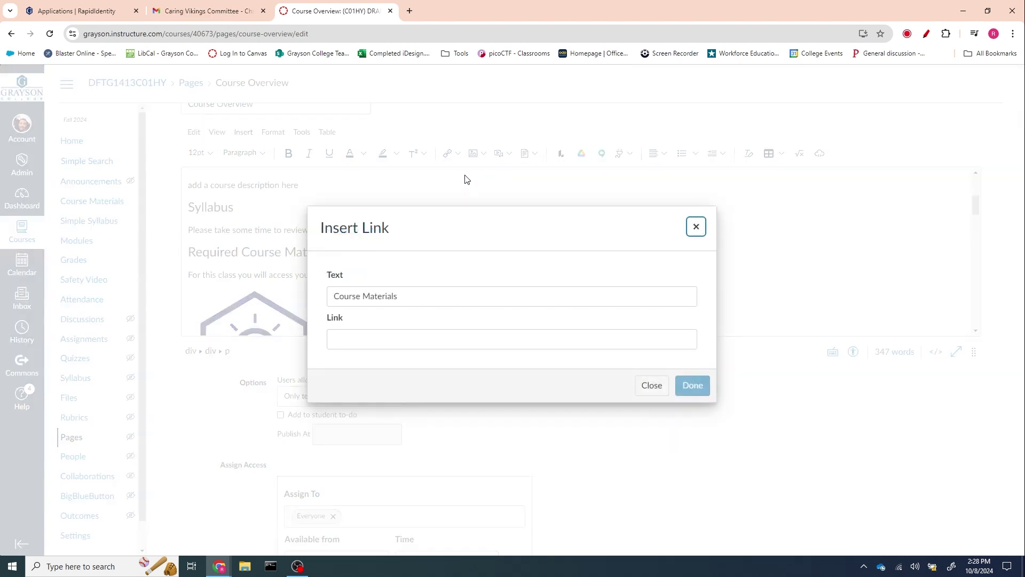
pyautogui.rightClick(356, 338)
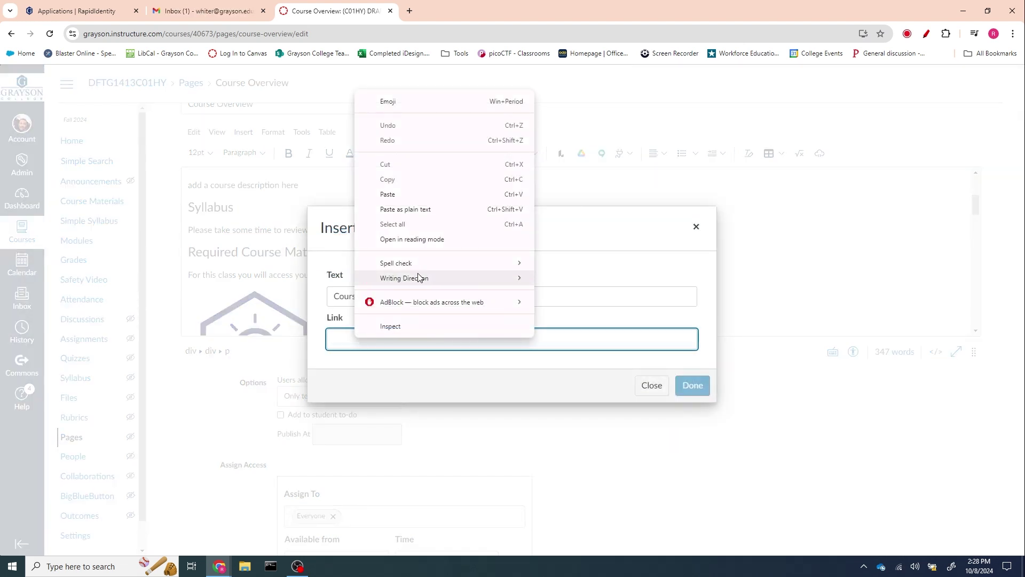
pyautogui.click(401, 203)
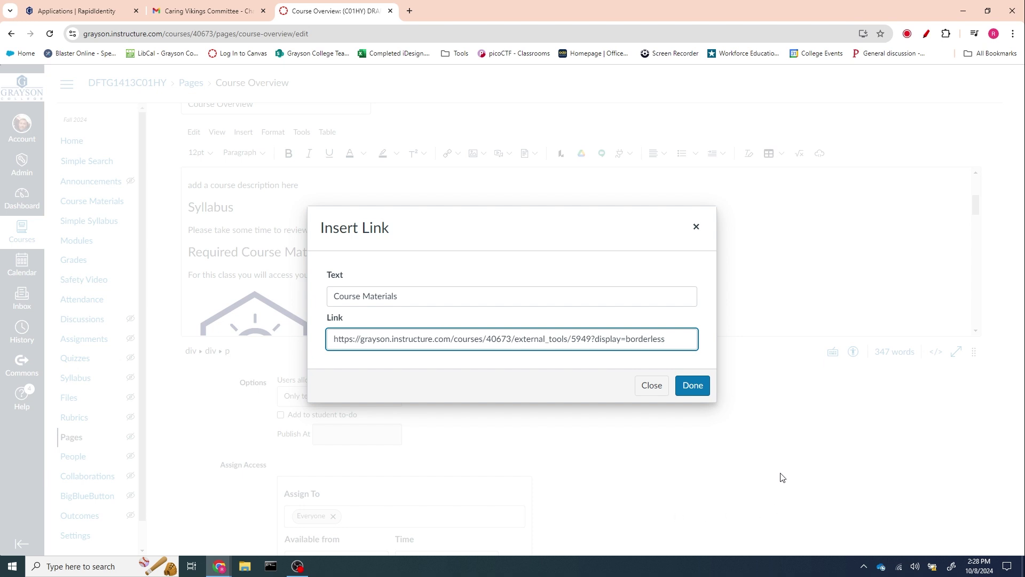
pyautogui.click(695, 387)
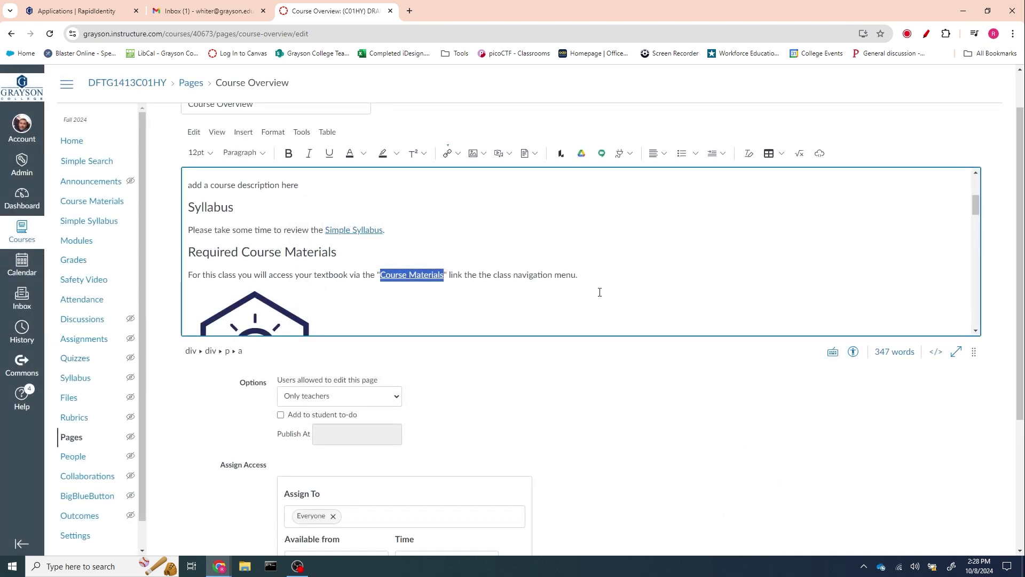
# - Delete learning objectives 4 through 10 and the leftover empty bullet
pyautogui.scroll(-1, 599, 292)
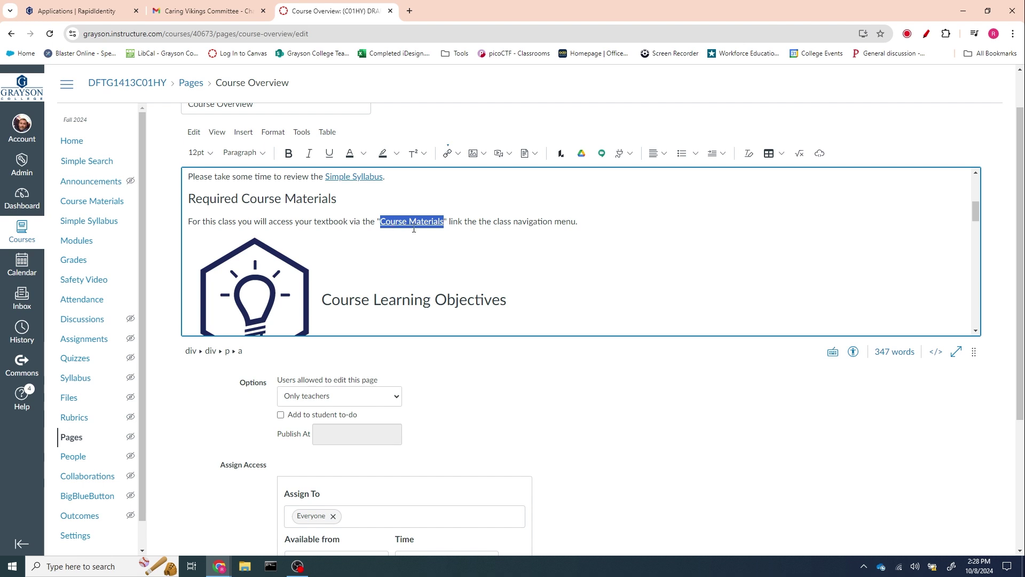
pyautogui.scroll(-3, 508, 244)
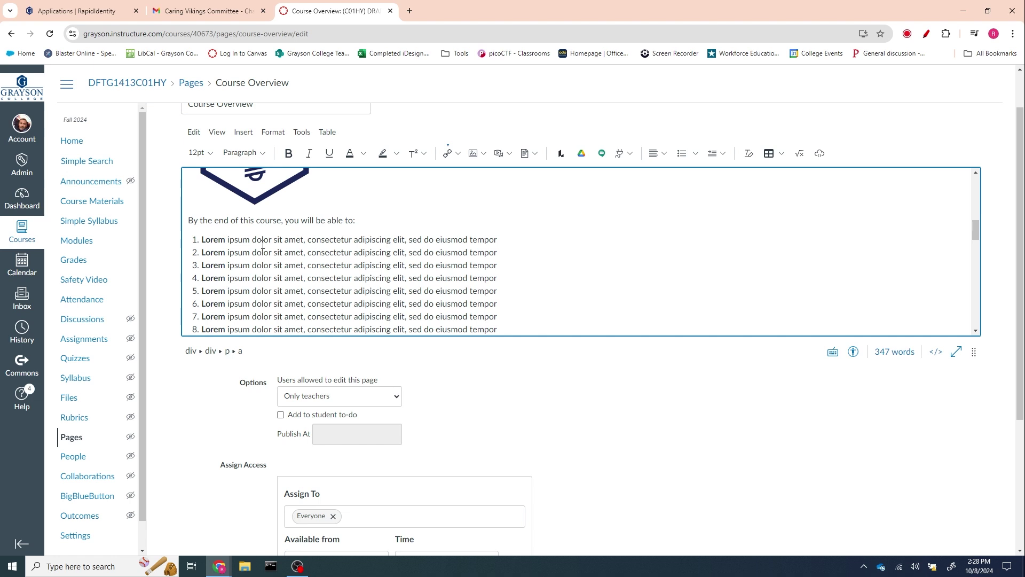
pyautogui.scroll(-1, 262, 244)
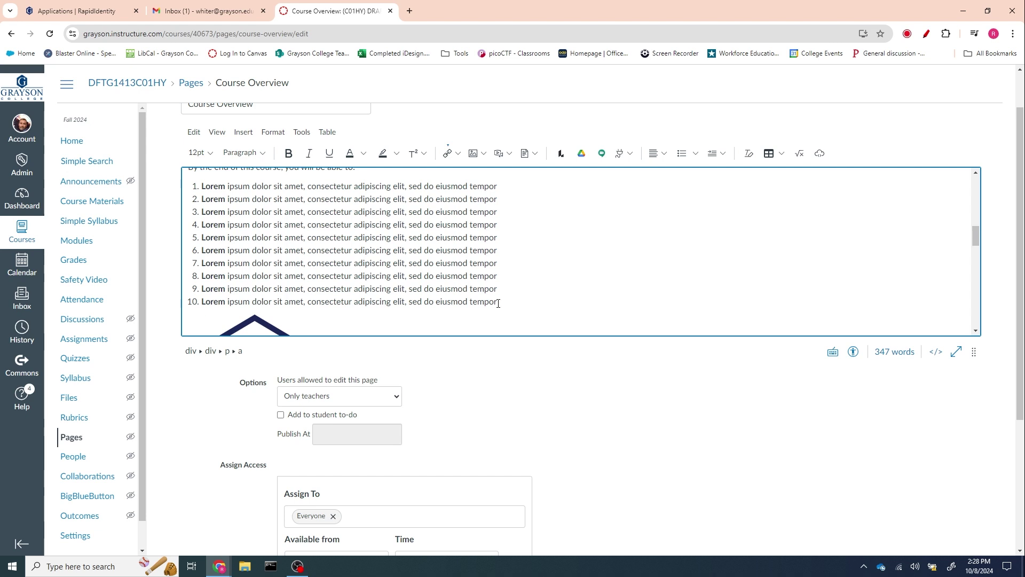
pyautogui.moveTo(498, 303); pyautogui.dragTo(202, 224)
pyautogui.press('BackSpace')
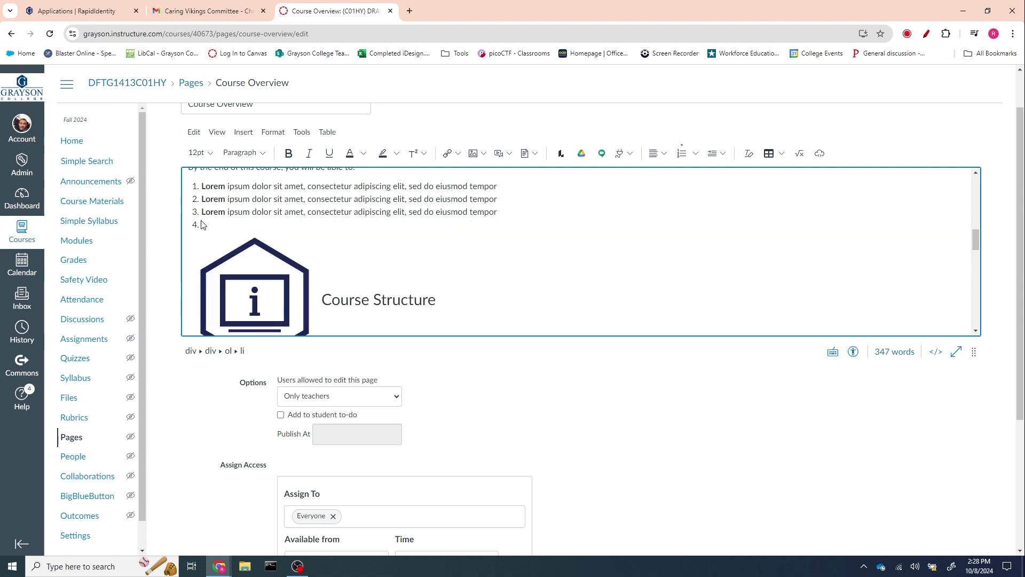
pyautogui.press('BackSpace')
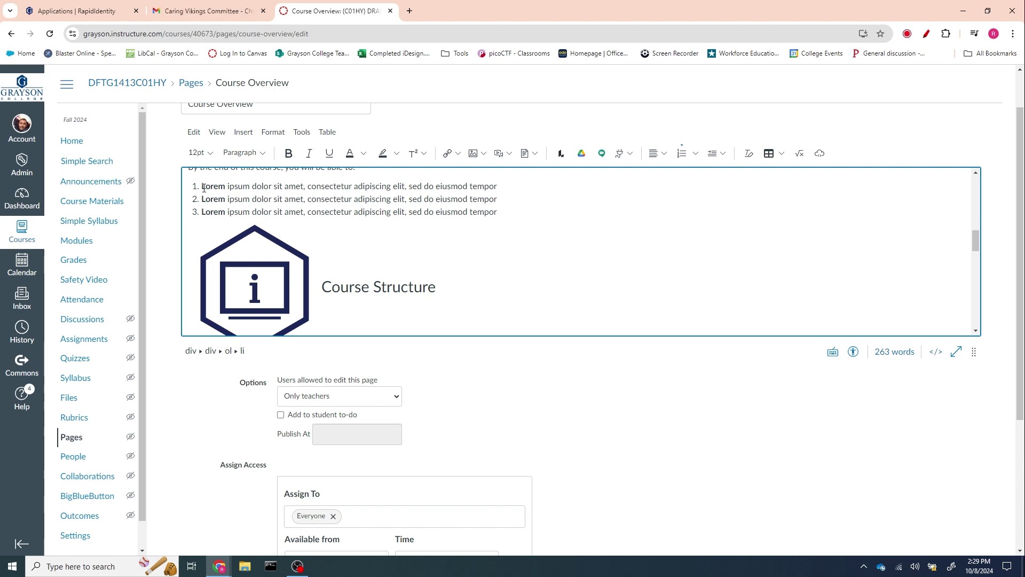
# - Replace the [Title] placeholder after Module 1 with 'Introduction'
pyautogui.moveTo(203, 186); pyautogui.dragTo(227, 187)
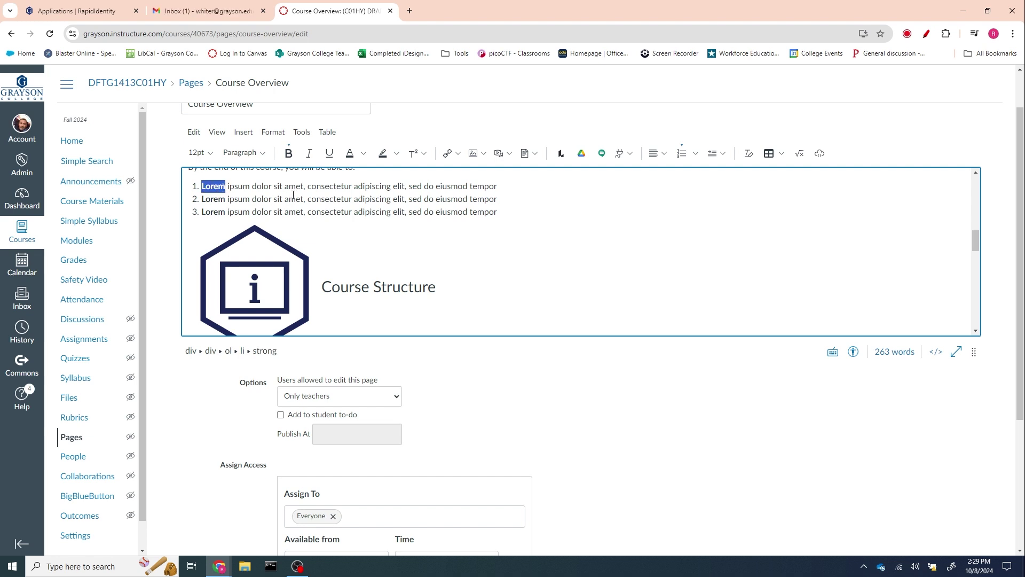
pyautogui.scroll(-4, 340, 199)
pyautogui.scroll(1, 342, 201)
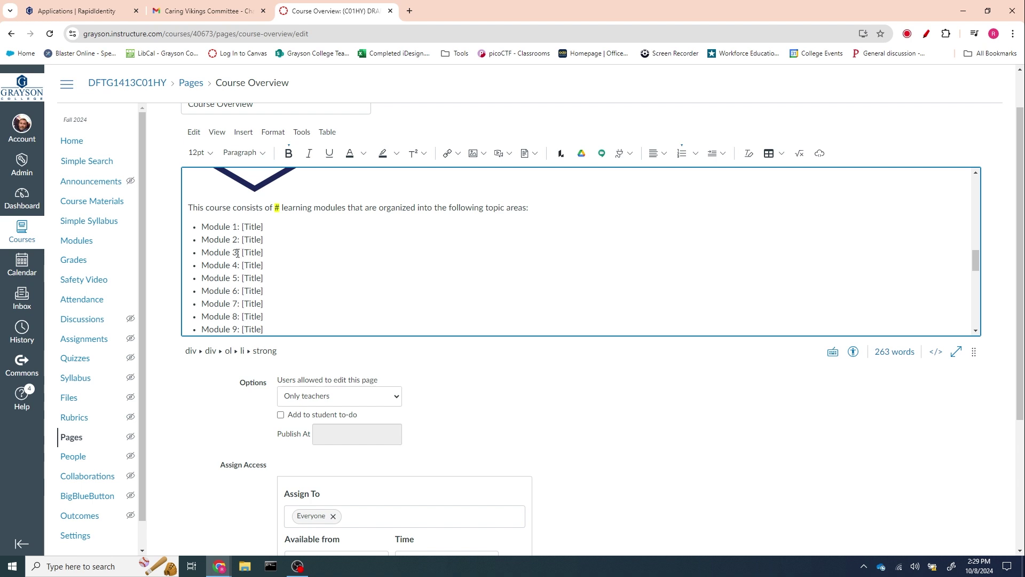
pyautogui.scroll(-3, 293, 307)
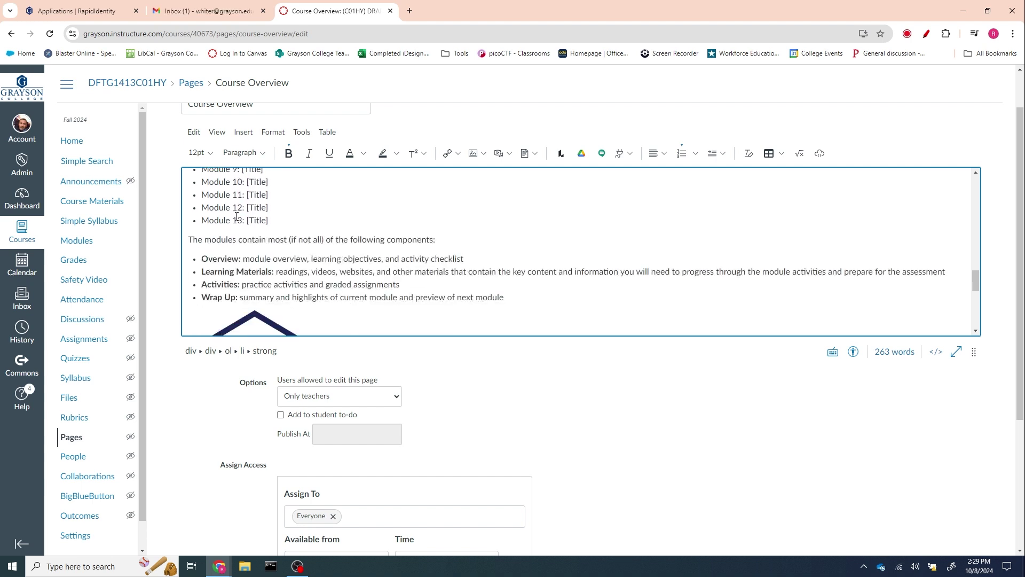
pyautogui.scroll(3, 331, 224)
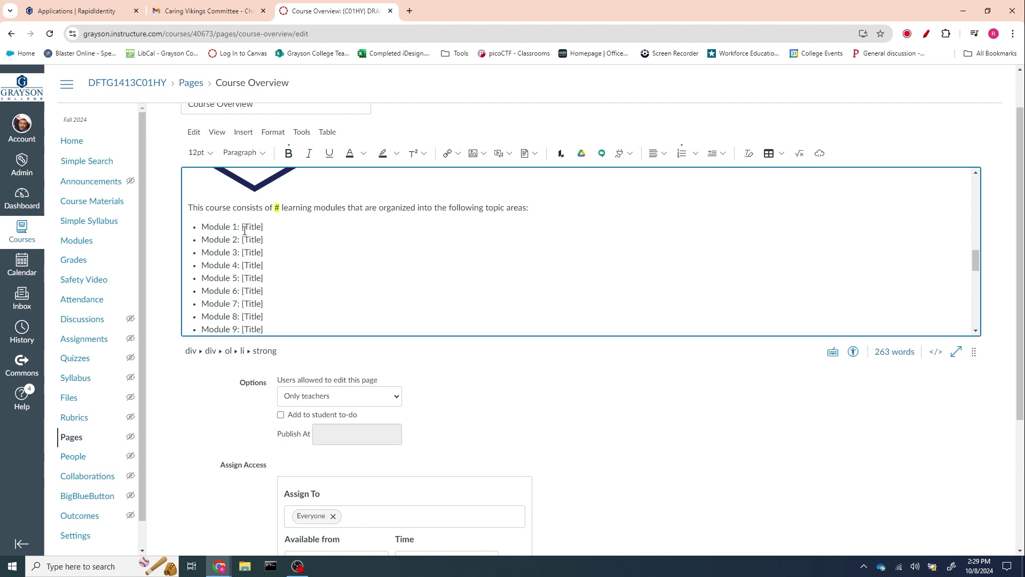
pyautogui.moveTo(241, 227); pyautogui.dragTo(265, 227)
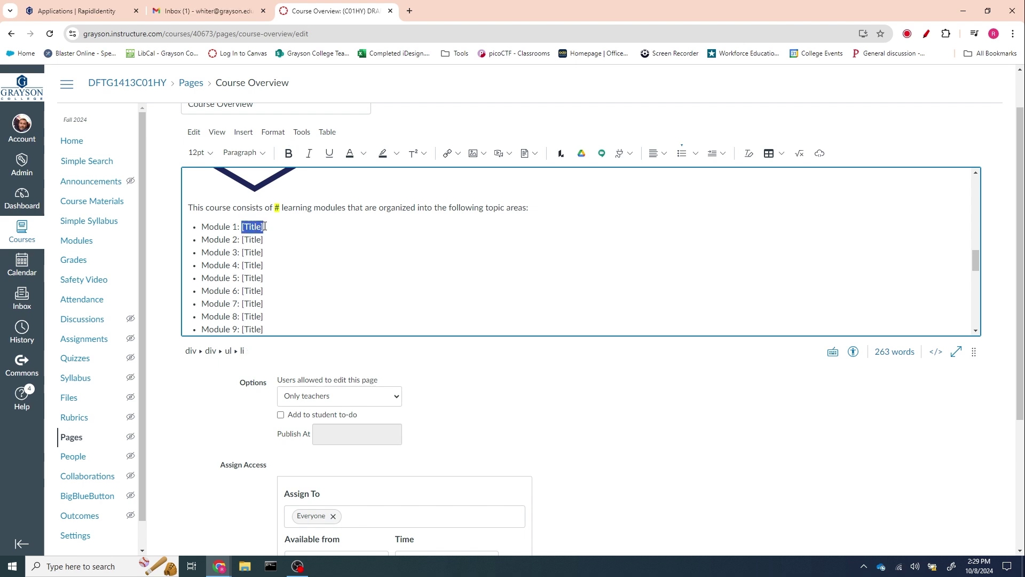
pyautogui.write('Introduction')
# - Fill the module-count placeholder with 13 as plain, unhighlighted text
pyautogui.doubleClick(277, 209)
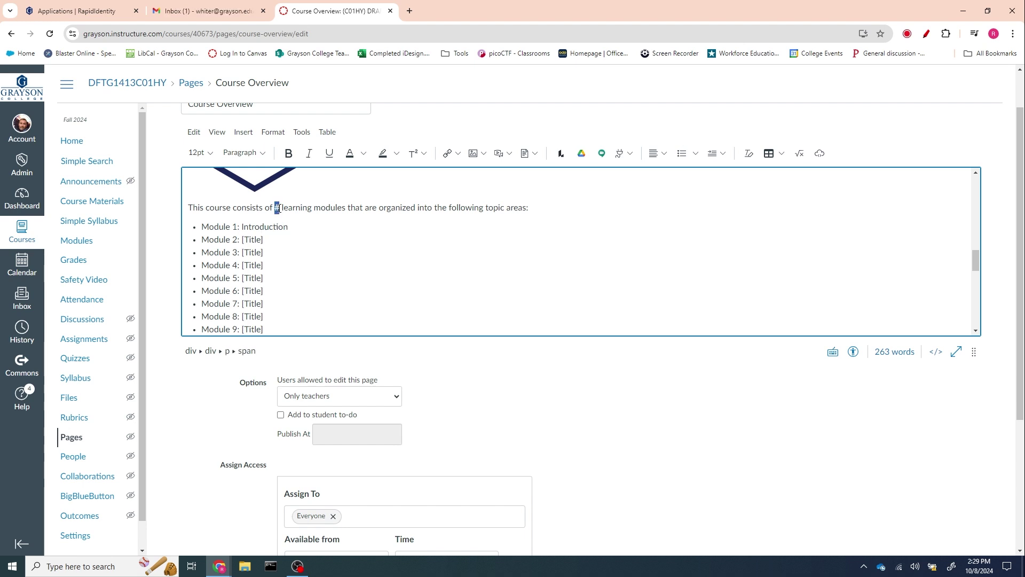
pyautogui.write('13')
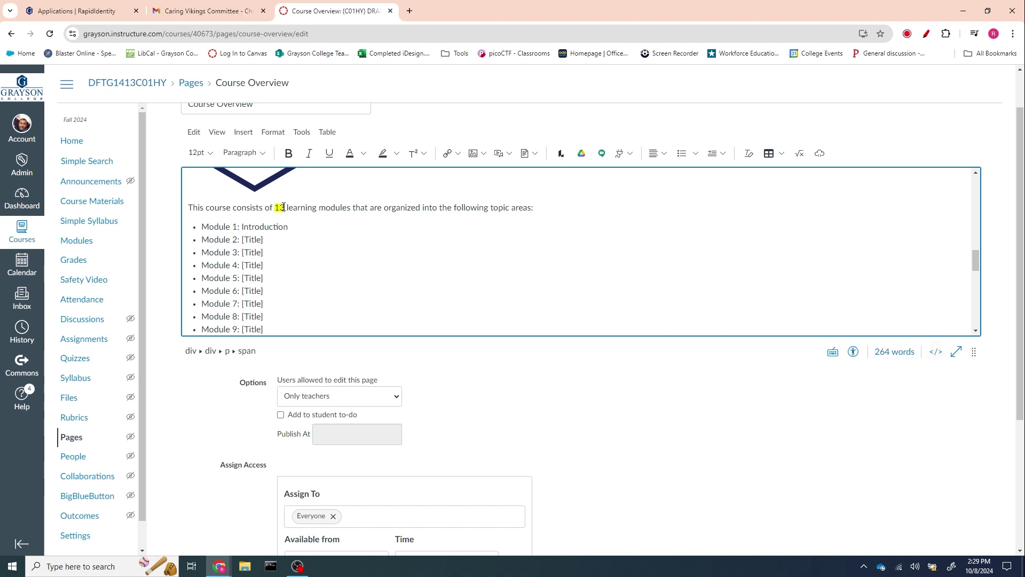
pyautogui.press('BackSpace')
pyautogui.press('BackSpace')
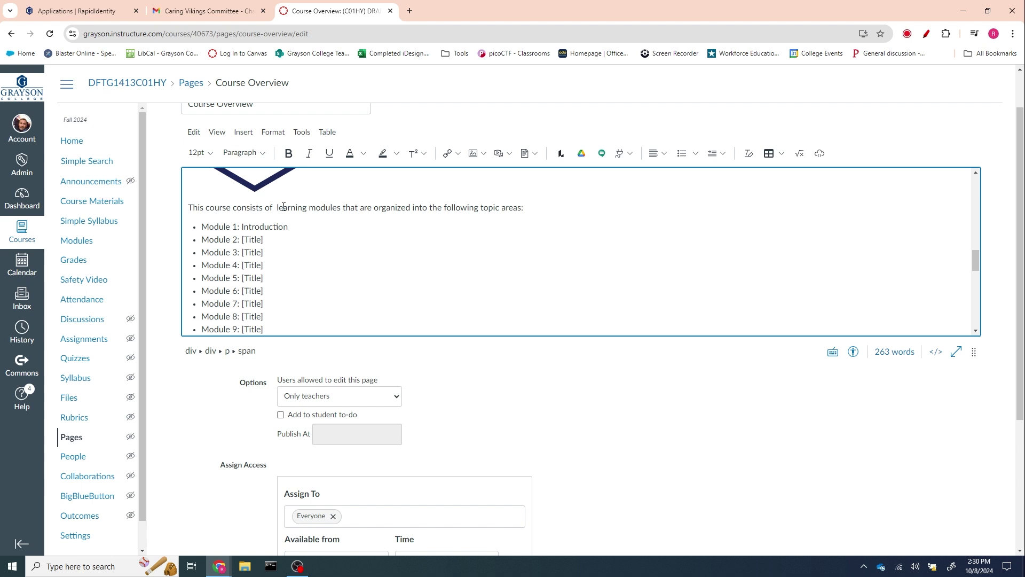
pyautogui.write('13')
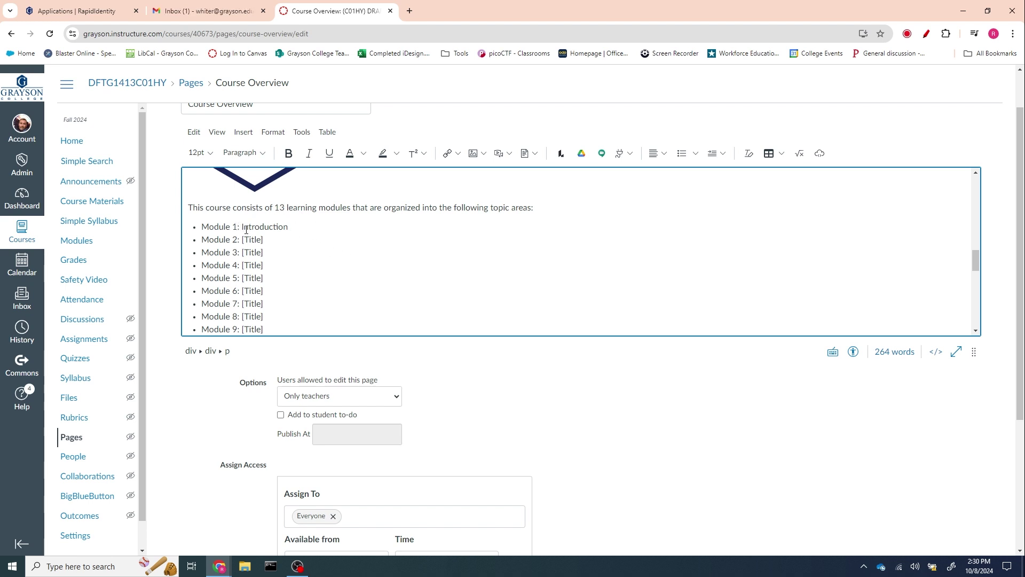
pyautogui.scroll(-2, 263, 261)
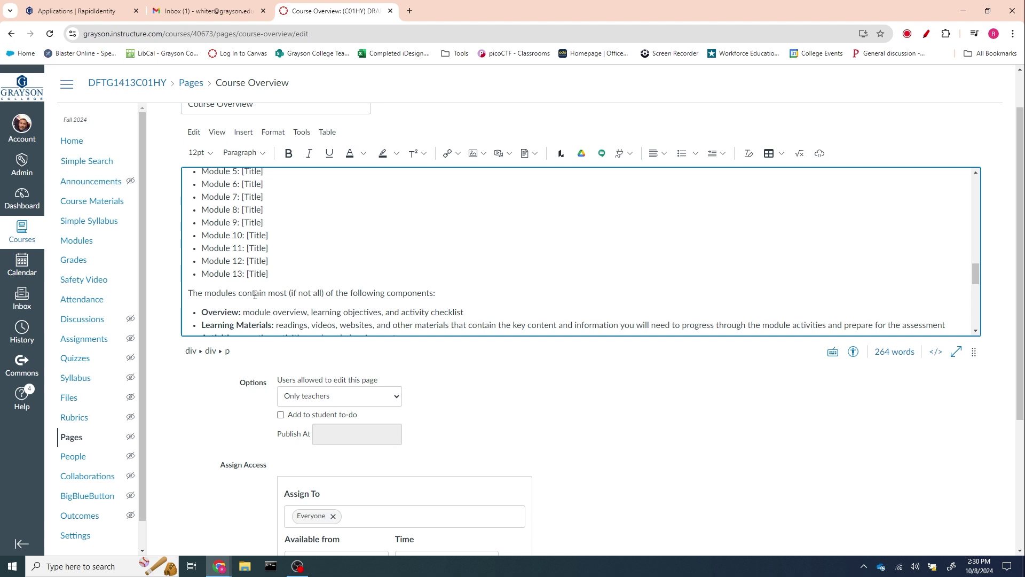
pyautogui.scroll(-1, 271, 288)
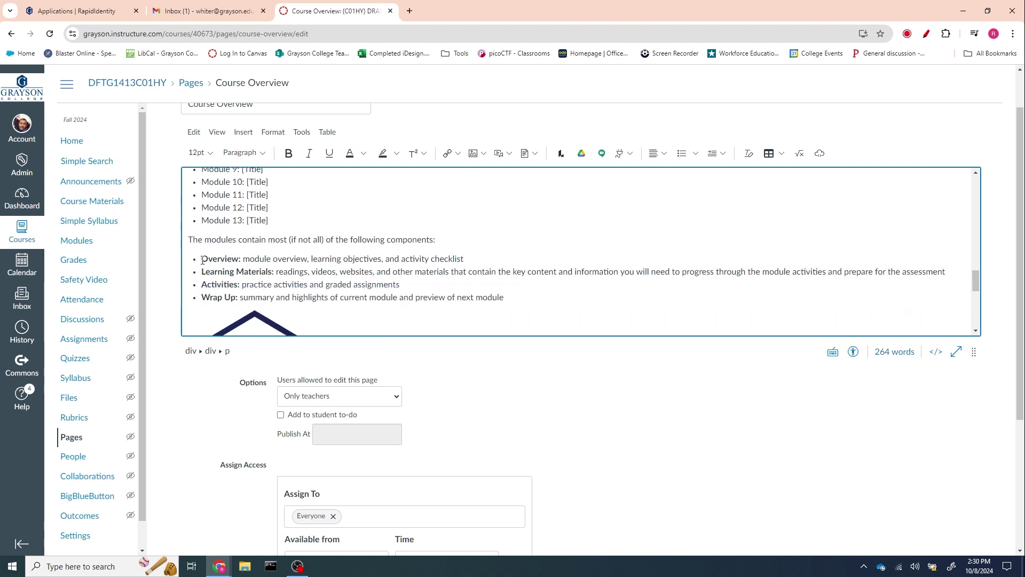
pyautogui.moveTo(202, 260); pyautogui.dragTo(526, 300)
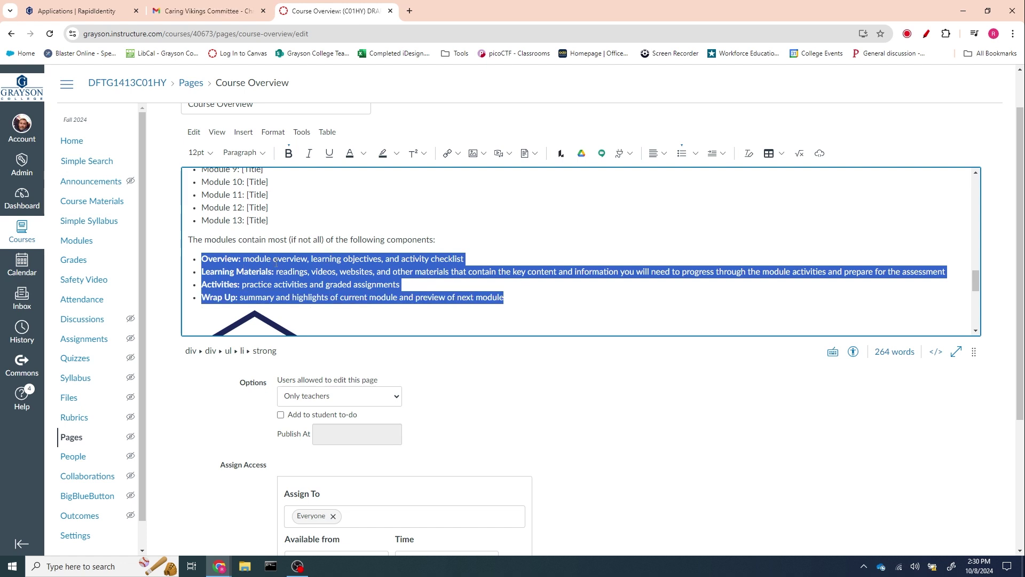
pyautogui.scroll(-4, 344, 266)
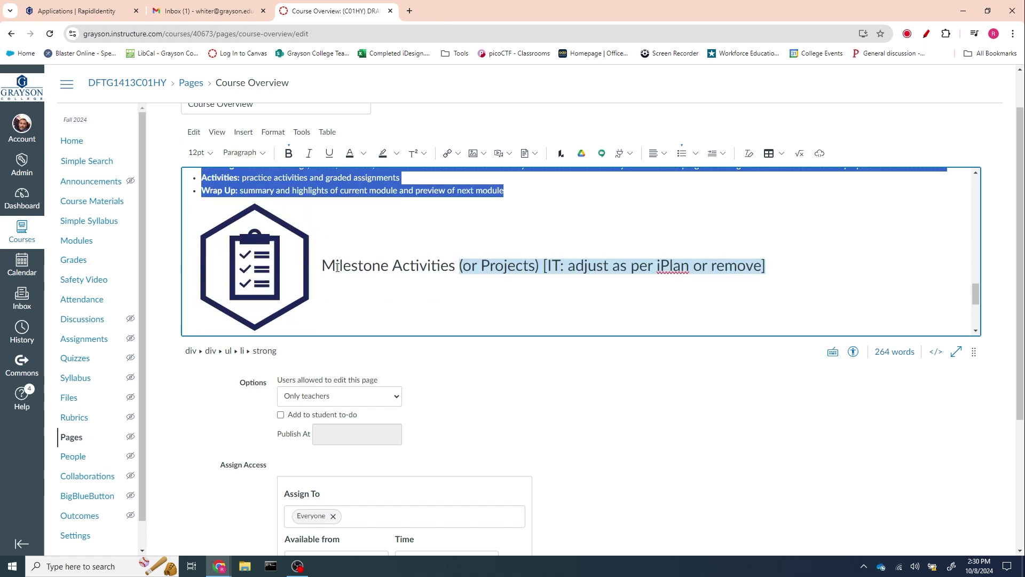
pyautogui.scroll(1, 390, 231)
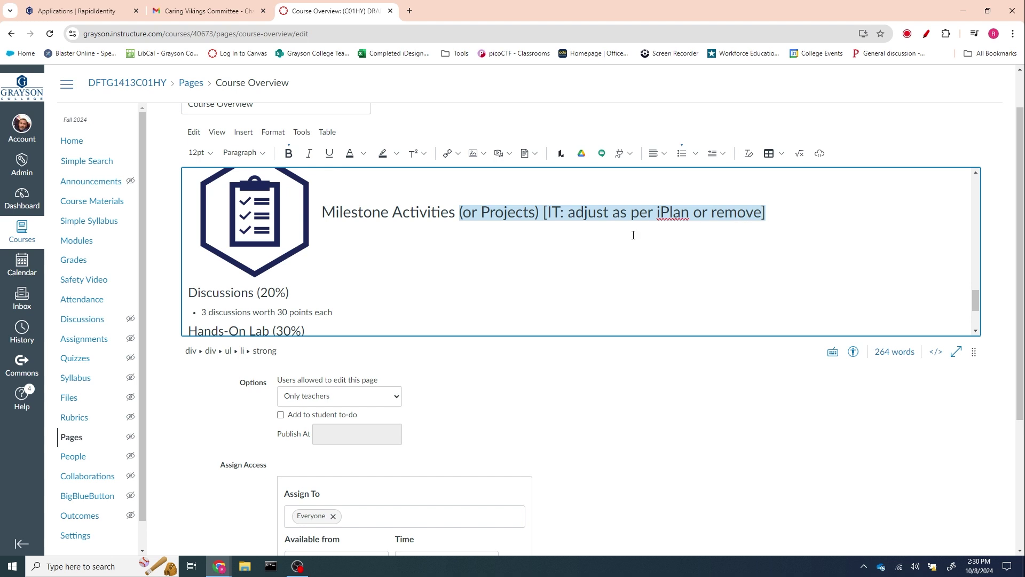
pyautogui.scroll(-1, 524, 265)
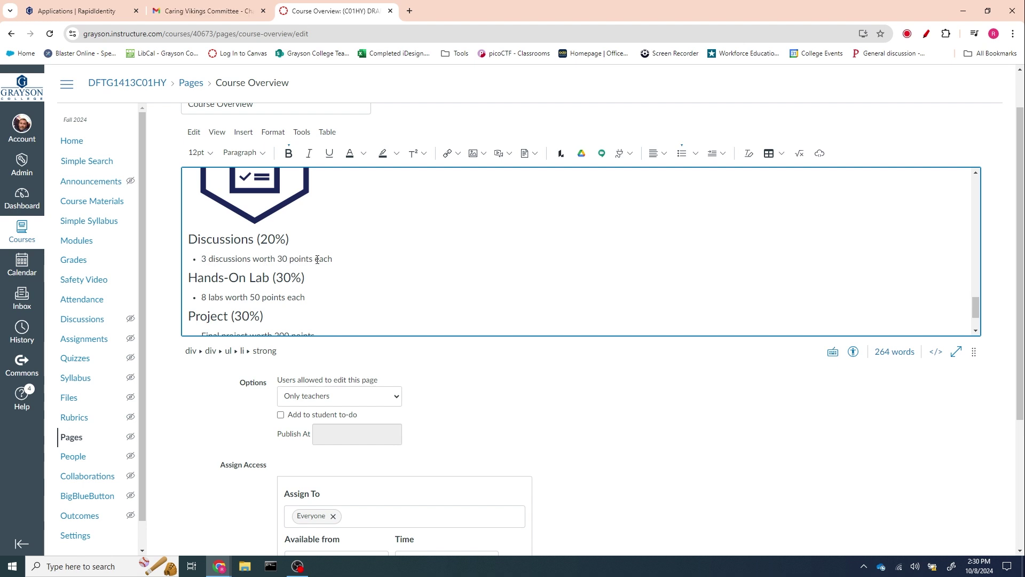
pyautogui.scroll(-2, 318, 259)
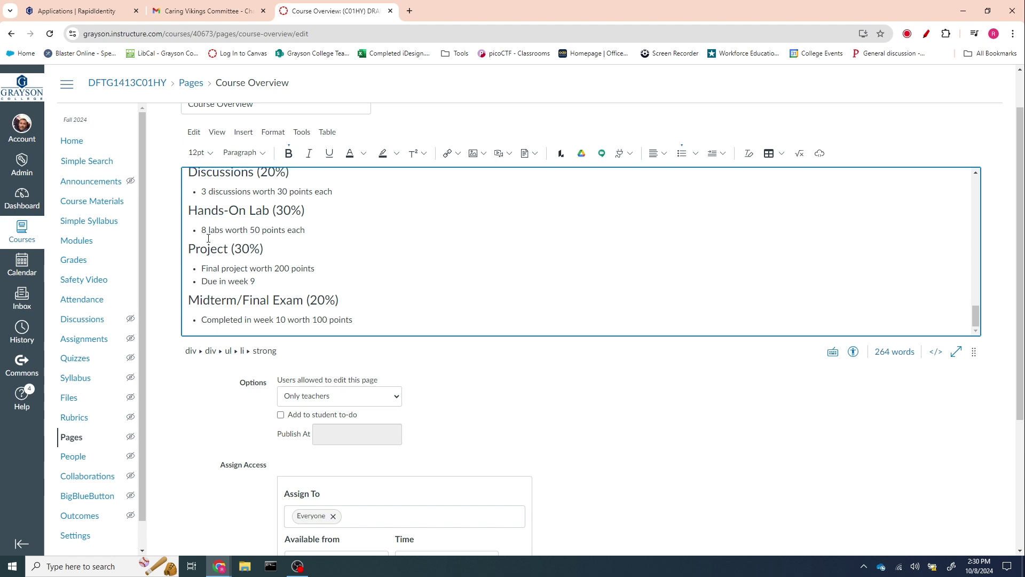
pyautogui.moveTo(208, 231); pyautogui.dragTo(228, 232)
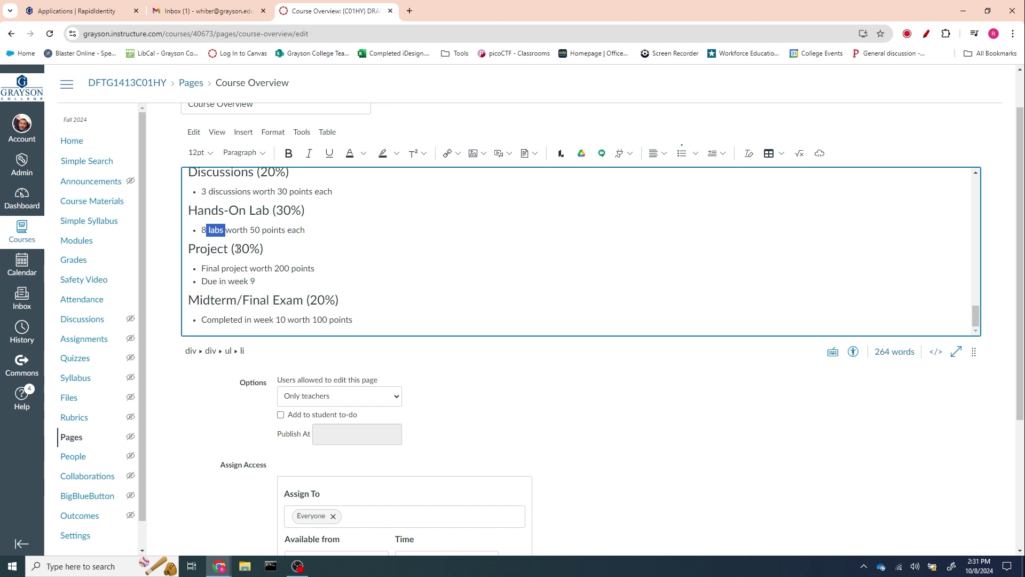
pyautogui.moveTo(235, 250); pyautogui.dragTo(262, 251)
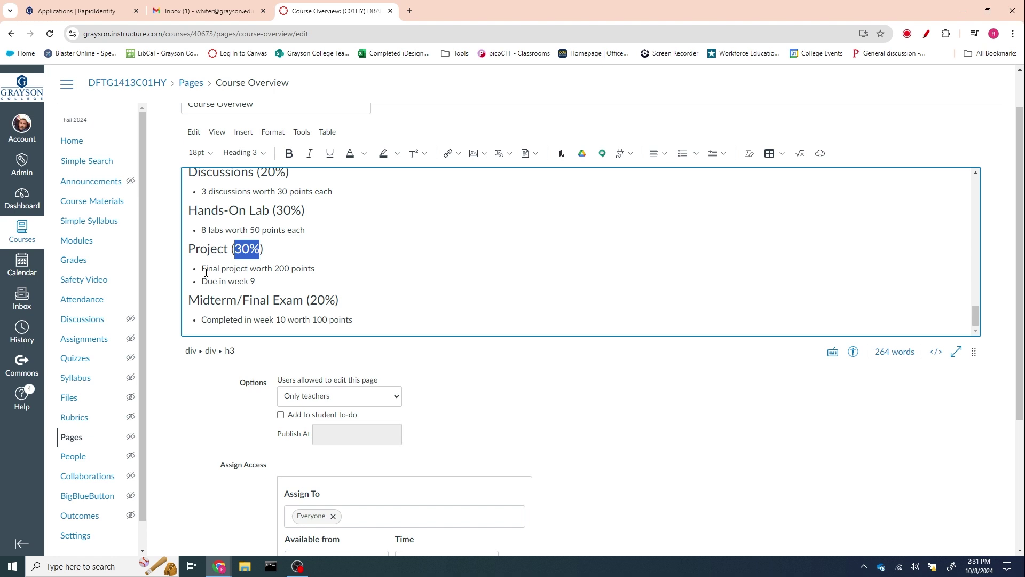
pyautogui.moveTo(206, 270); pyautogui.dragTo(291, 271)
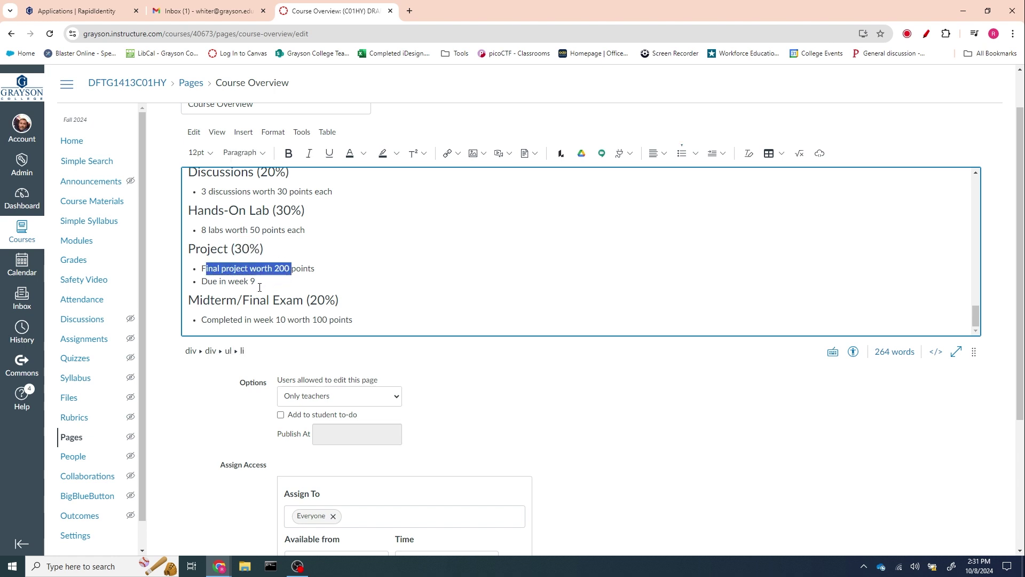
pyautogui.scroll(-2, 262, 281)
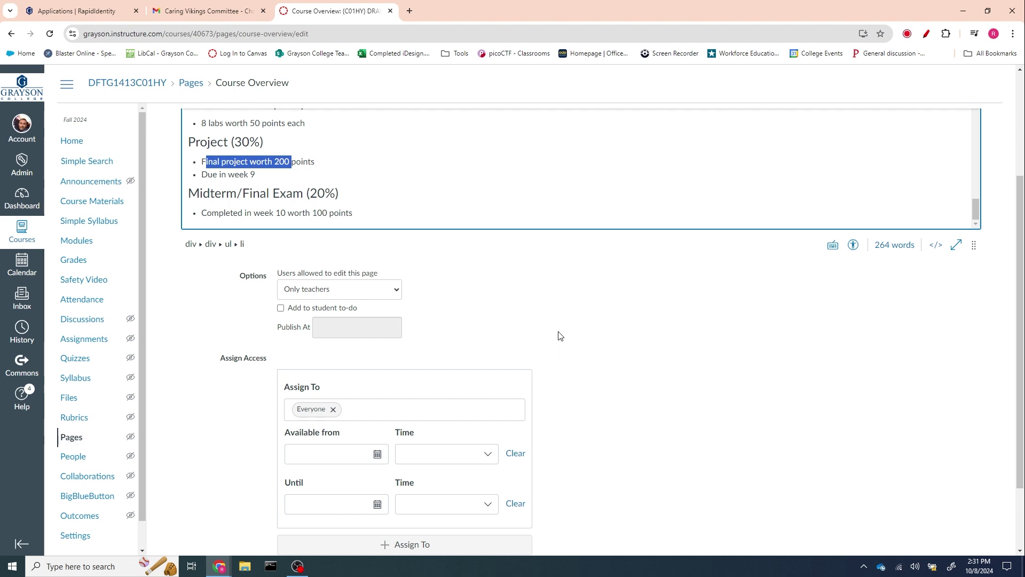
pyautogui.scroll(-2, 558, 337)
# - Save the edited Course Overview page and scroll through the published view
pyautogui.click(959, 506)
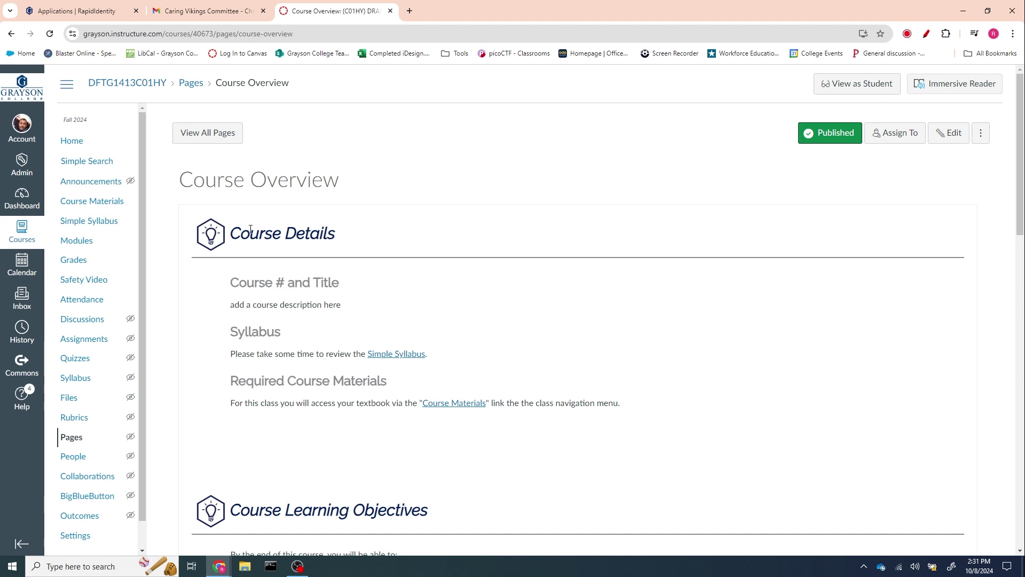
pyautogui.scroll(-1, 337, 450)
pyautogui.scroll(-4, 338, 450)
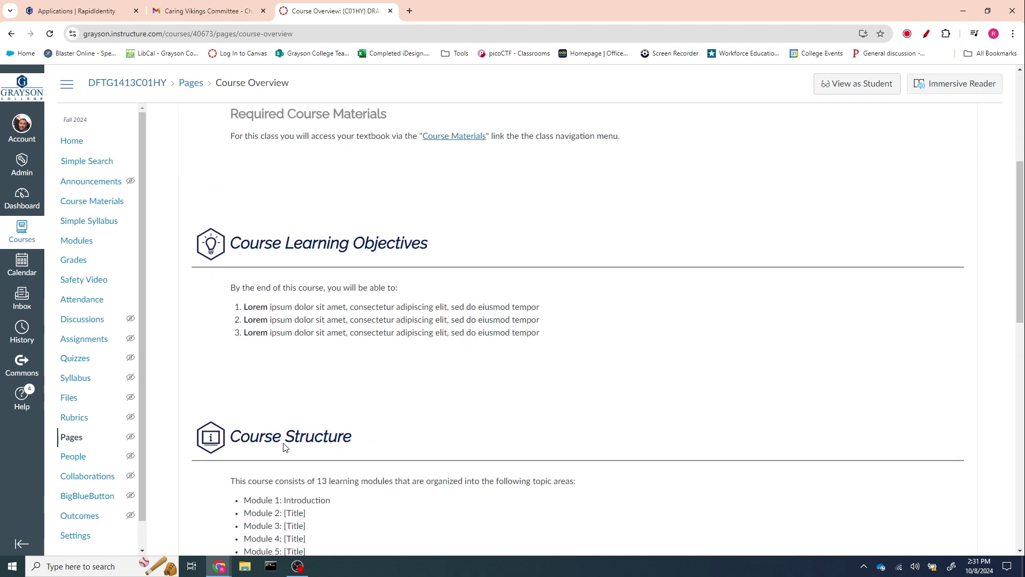
pyautogui.scroll(-2, 304, 487)
pyautogui.scroll(5, 410, 486)
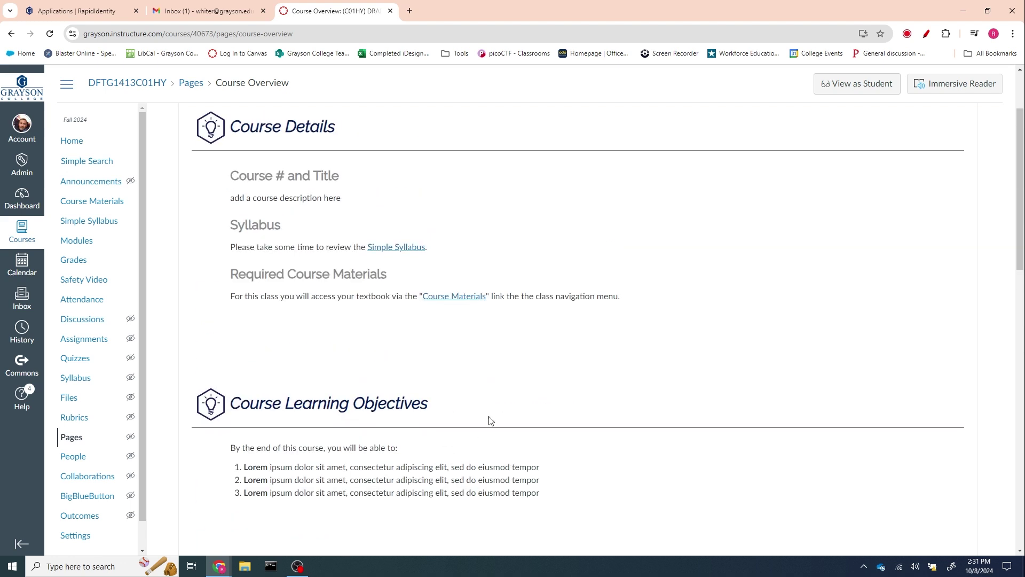
# - Test the Course Materials and Simple Syllabus links, closing each opened tab
pyautogui.click(460, 301)
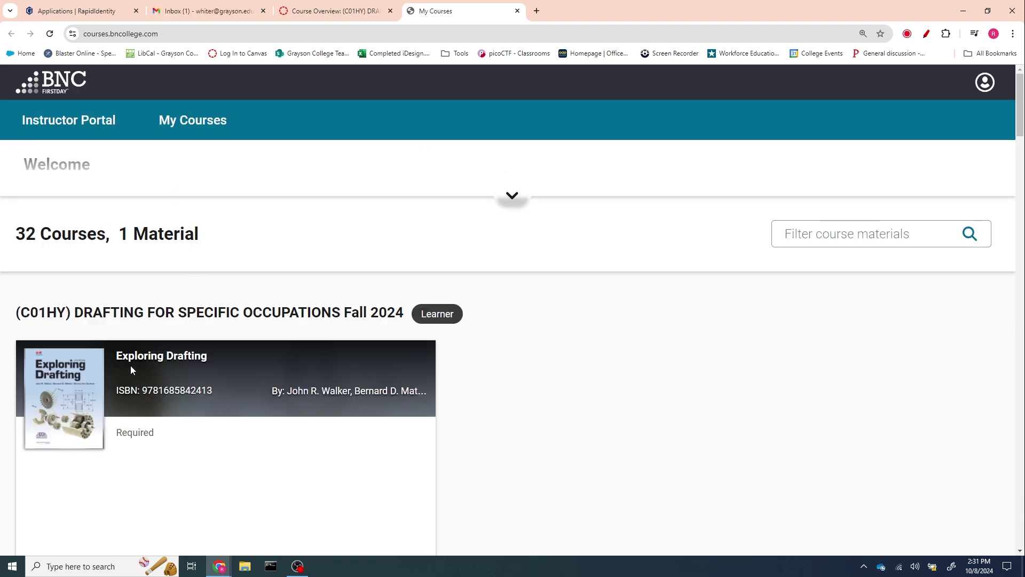
pyautogui.click(517, 11)
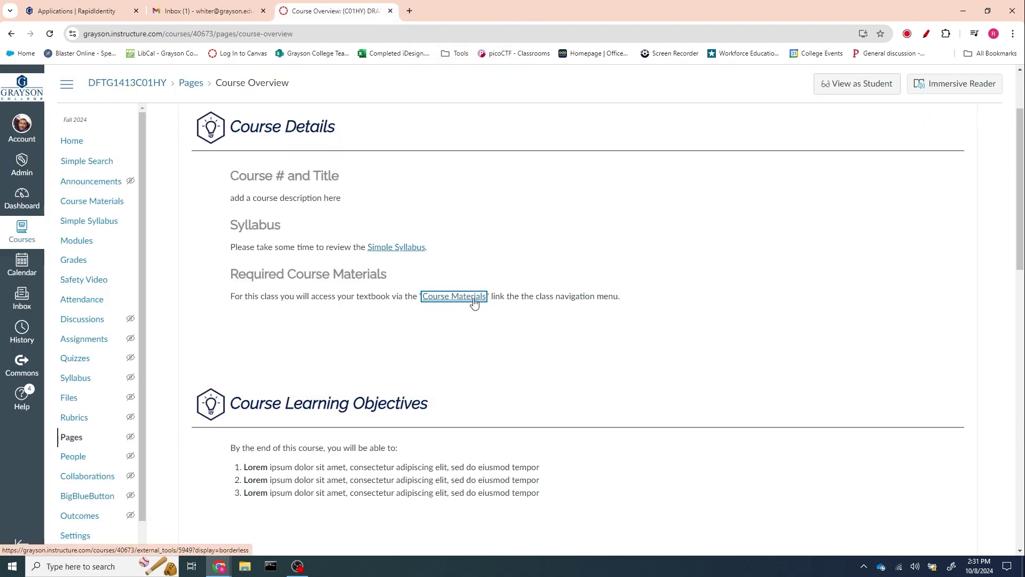
pyautogui.click(391, 248)
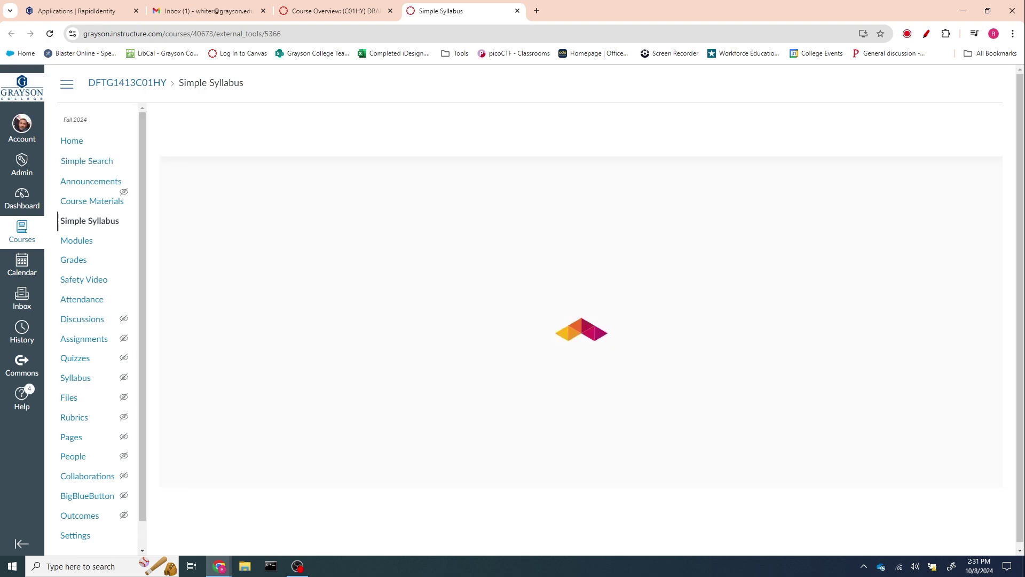
pyautogui.click(516, 12)
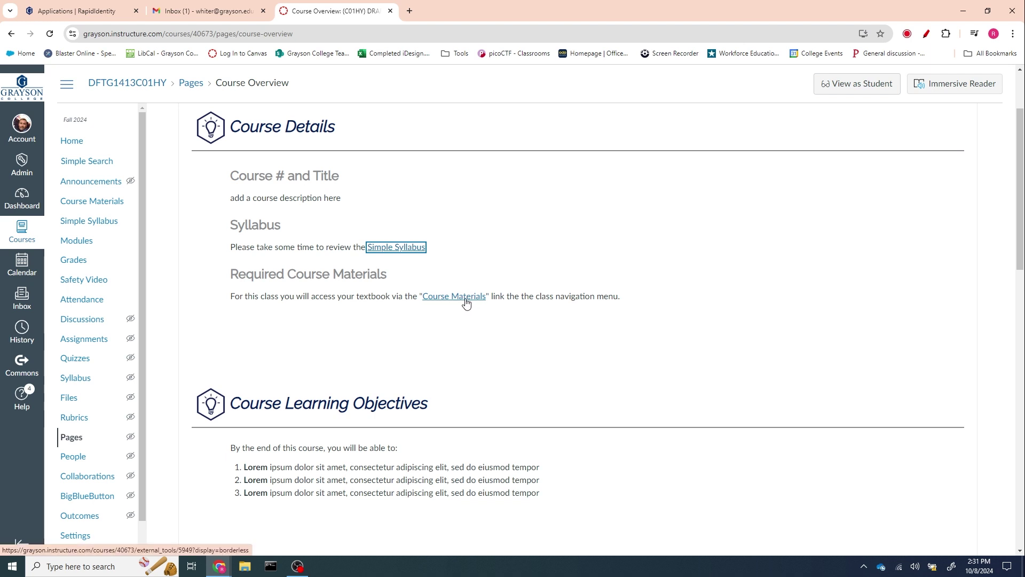
# - Review the Course # and Title, Syllabus and Required Course Materials headings
pyautogui.moveTo(229, 178); pyautogui.dragTo(357, 183)
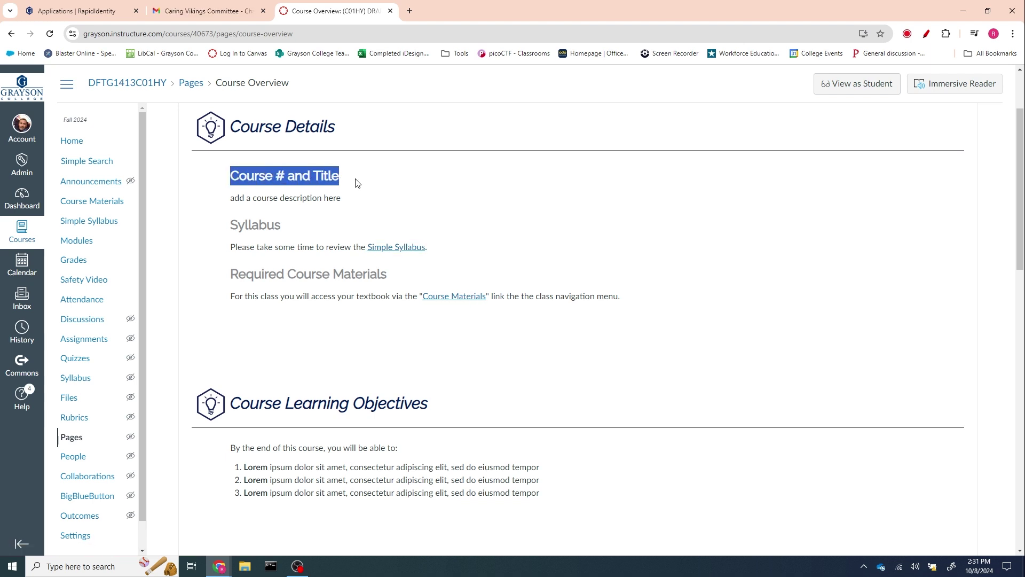
pyautogui.moveTo(238, 224); pyautogui.dragTo(281, 225)
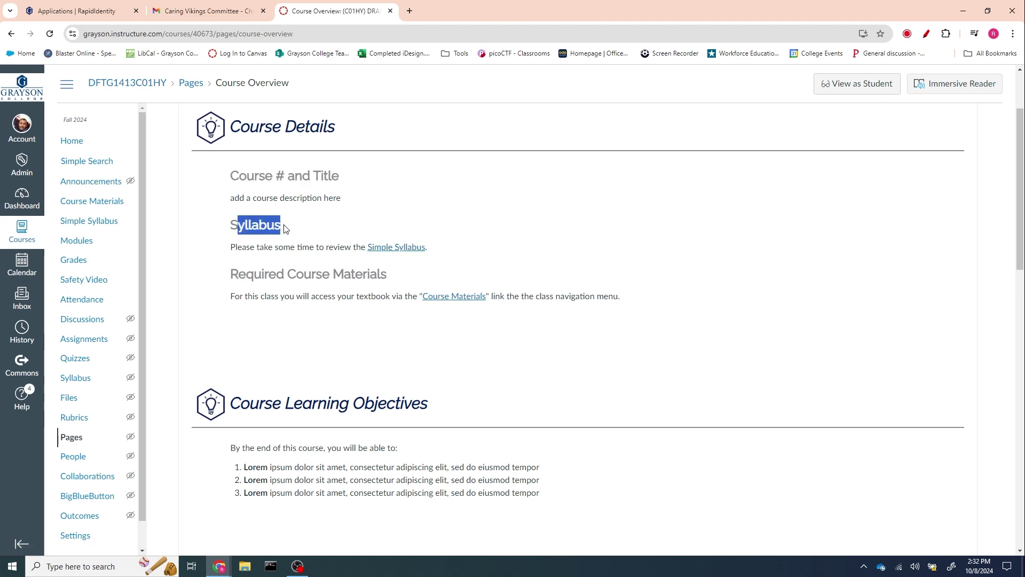
pyautogui.moveTo(234, 278); pyautogui.dragTo(390, 281)
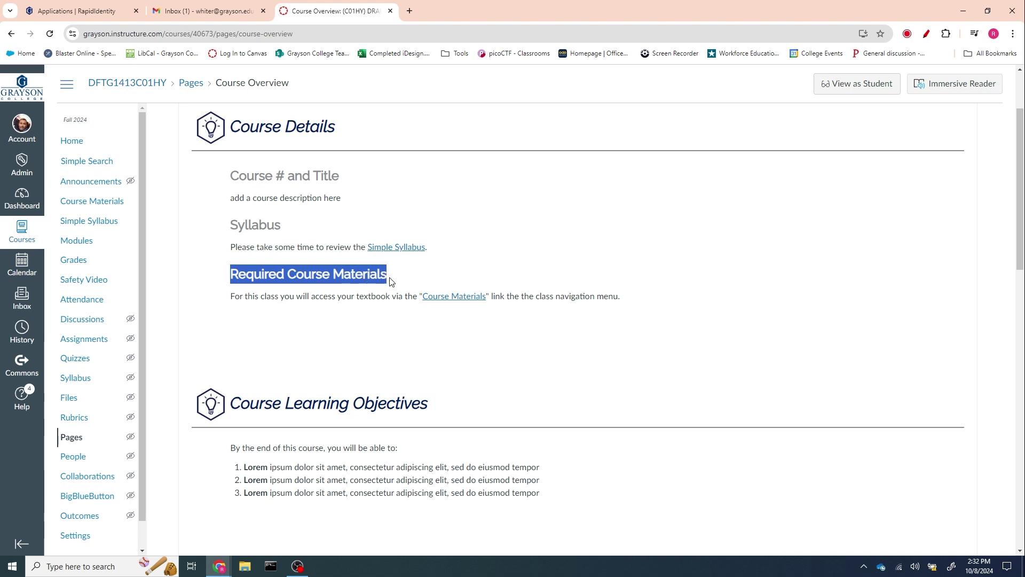
pyautogui.moveTo(230, 175); pyautogui.dragTo(352, 179)
pyautogui.scroll(-15, 353, 179)
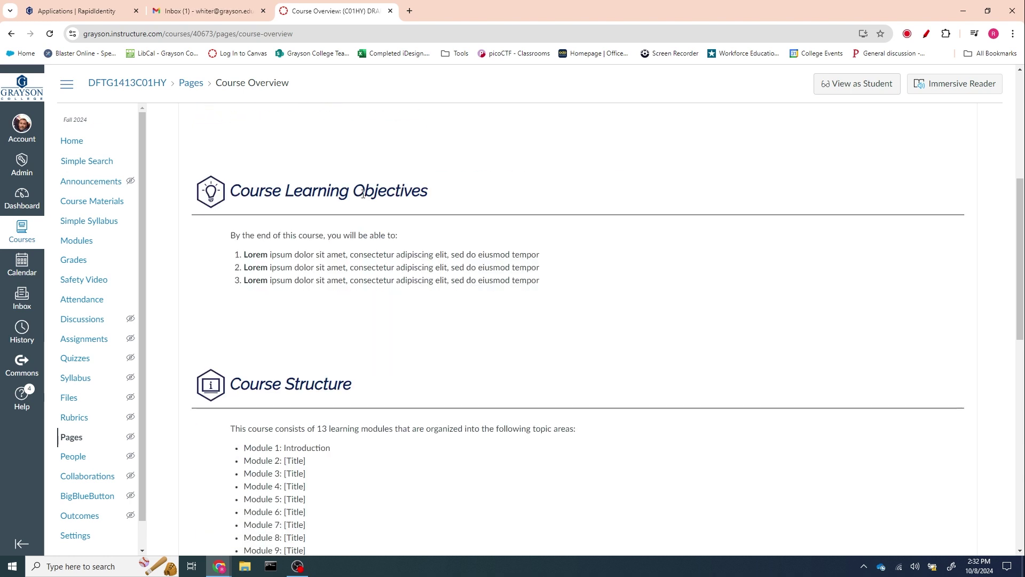
pyautogui.scroll(1, 464, 315)
pyautogui.scroll(-1, 936, 531)
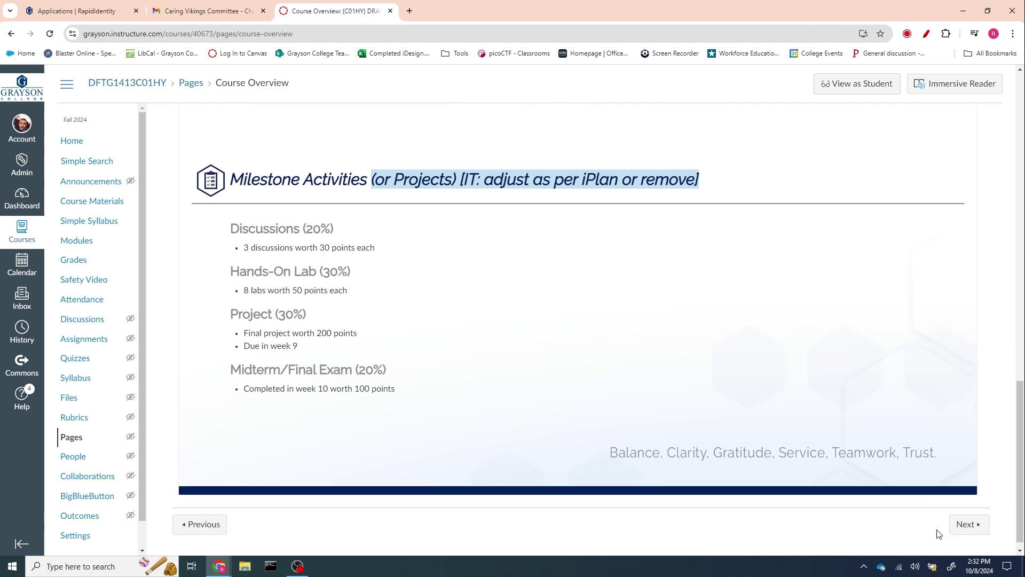
# - Go on to Student Textbook Information and open Course Materials in a new BNC FirstDay tab
pyautogui.click(966, 513)
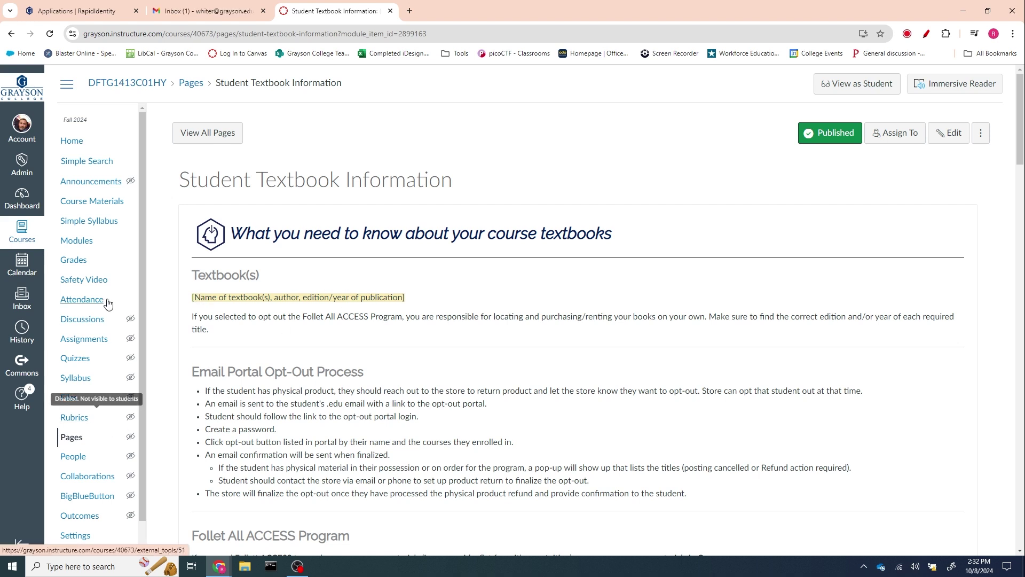
pyautogui.click(102, 202)
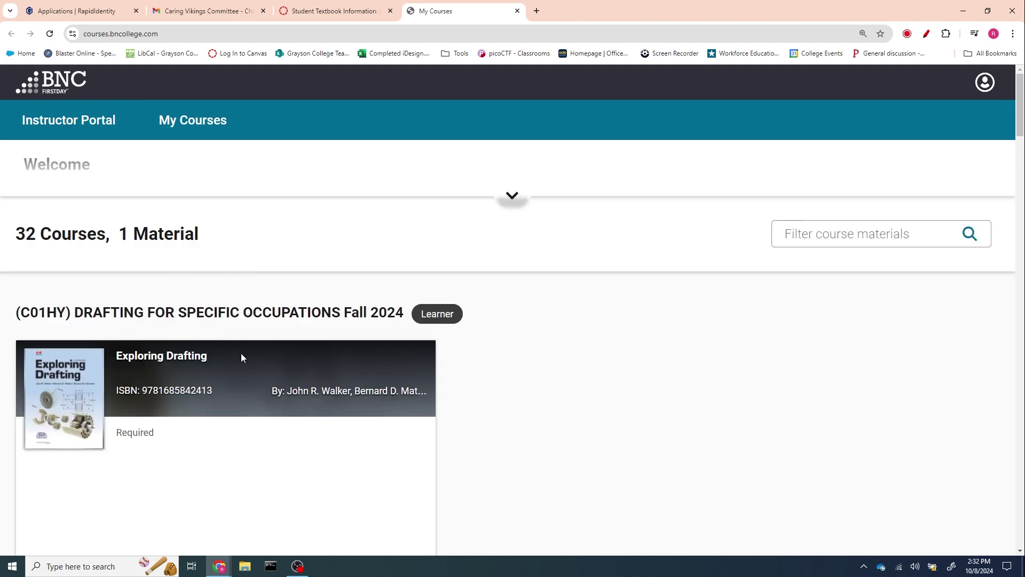
# - Close the BNC First Day My Courses tab to return to the Student Textbook Information page
pyautogui.scroll(-2, 240, 347)
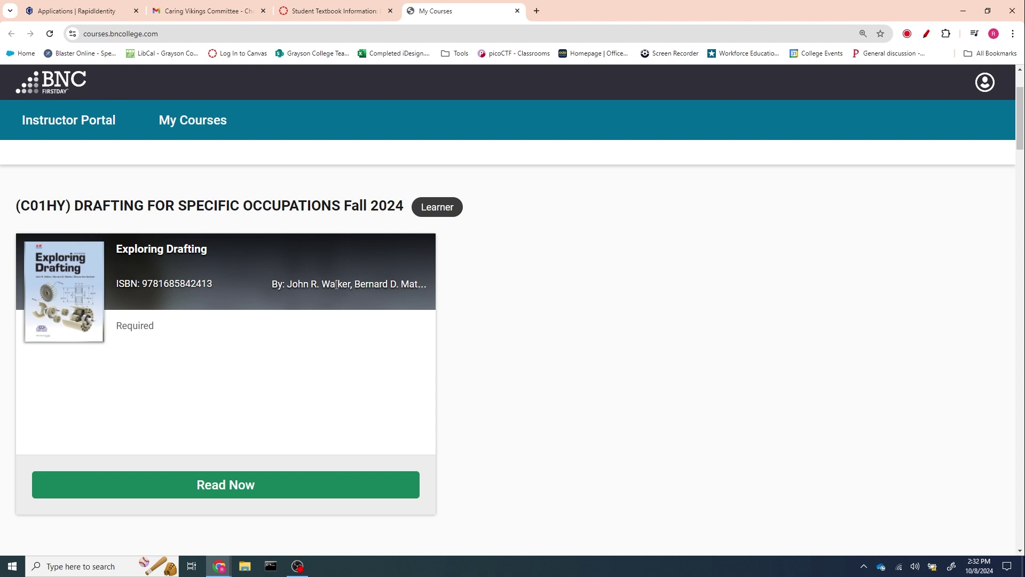
pyautogui.click(517, 11)
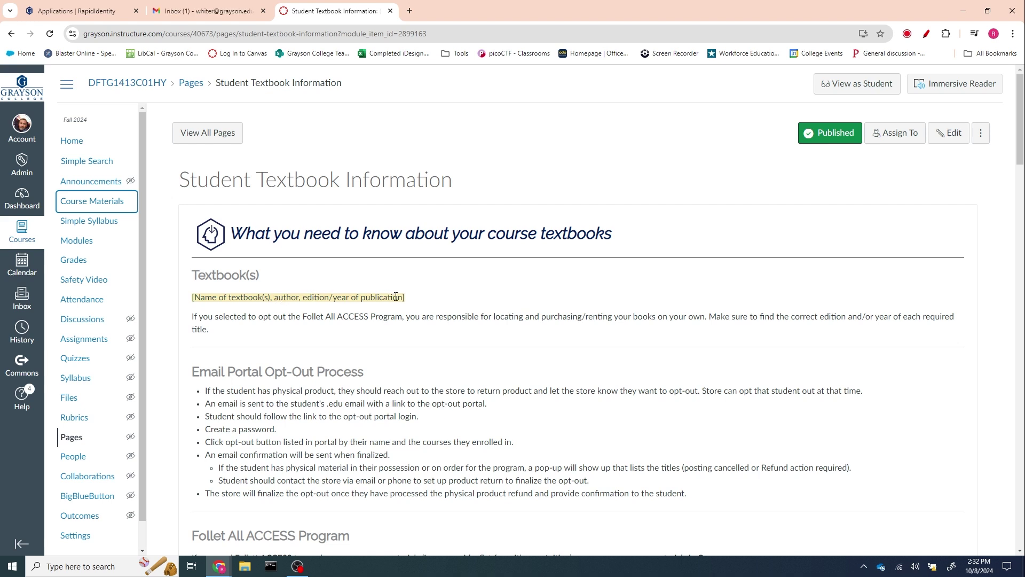
pyautogui.moveTo(403, 298); pyautogui.dragTo(188, 304)
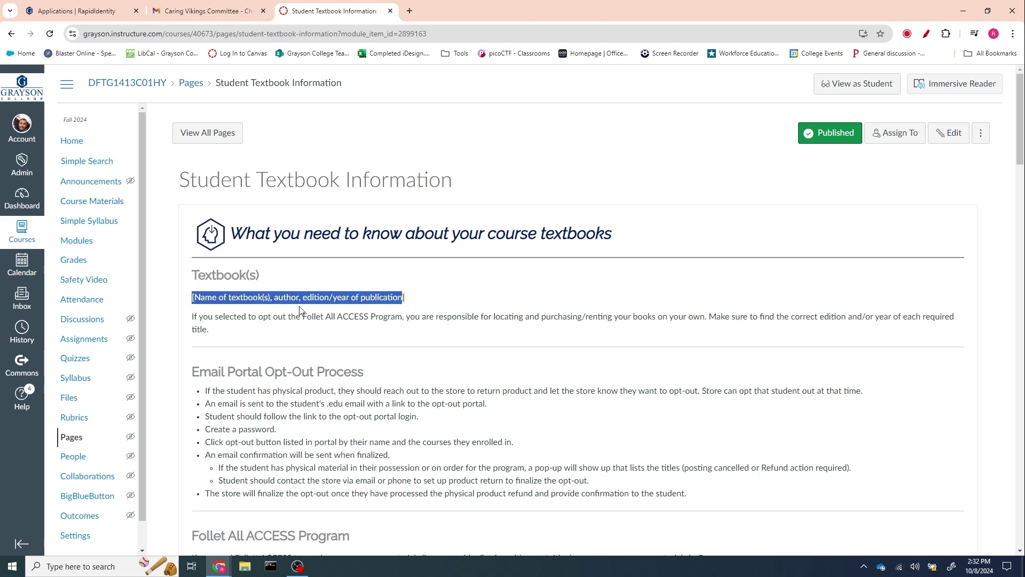
pyautogui.scroll(-6, 395, 324)
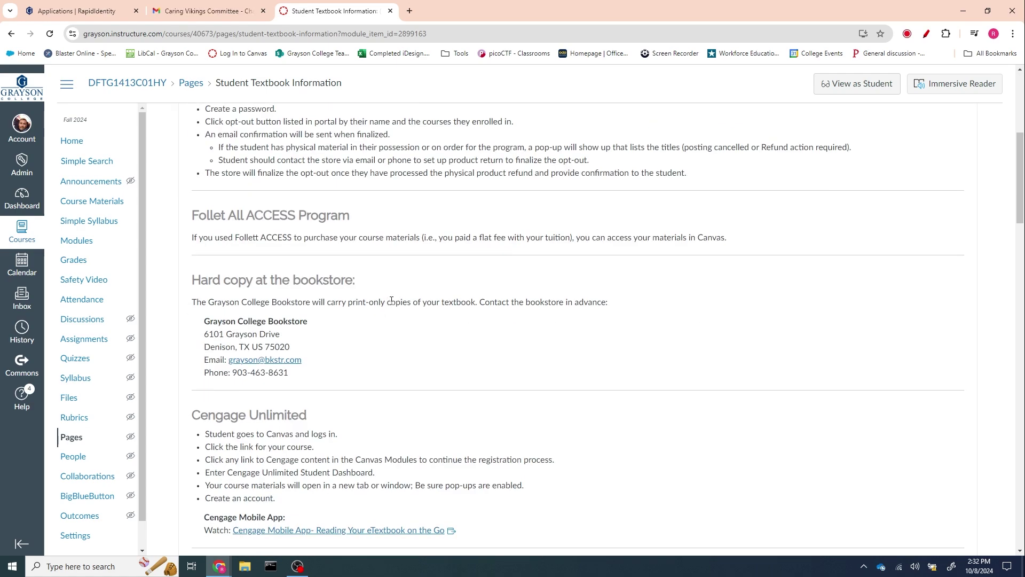
pyautogui.scroll(-5, 391, 303)
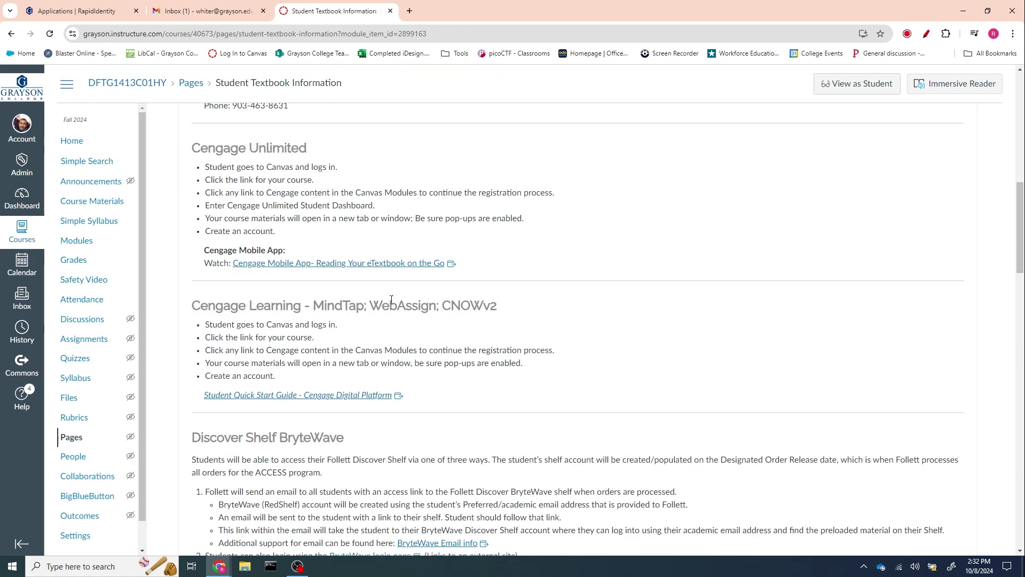
pyautogui.scroll(-4, 391, 299)
pyautogui.scroll(-4, 385, 301)
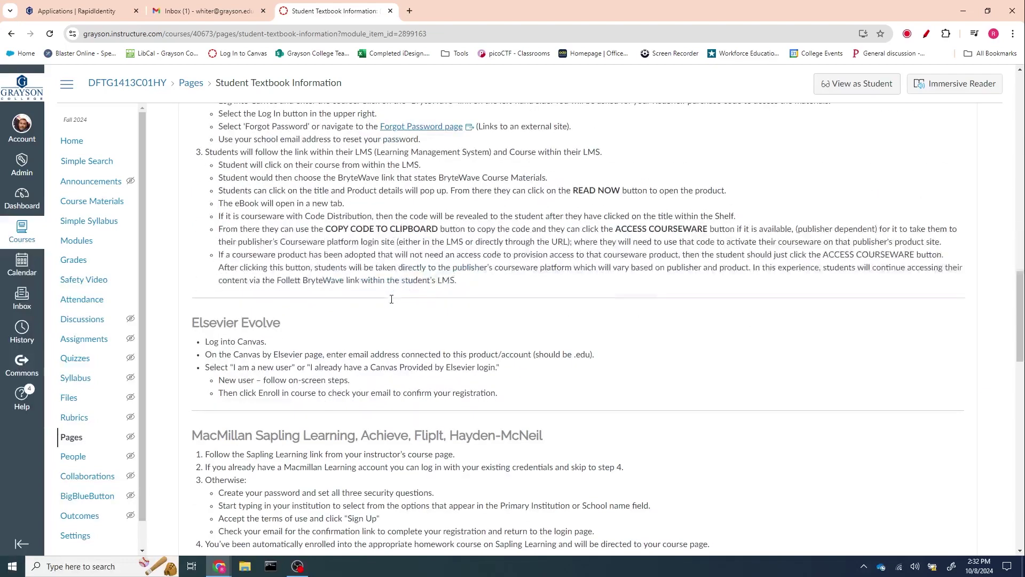
pyautogui.scroll(-5, 386, 301)
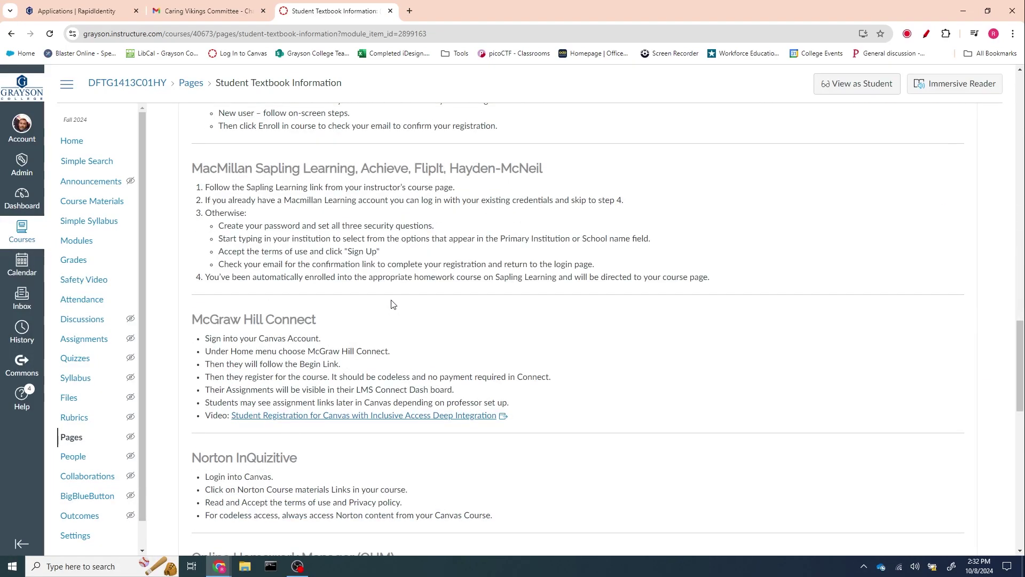
pyautogui.scroll(-1, 393, 305)
pyautogui.scroll(-4, 393, 305)
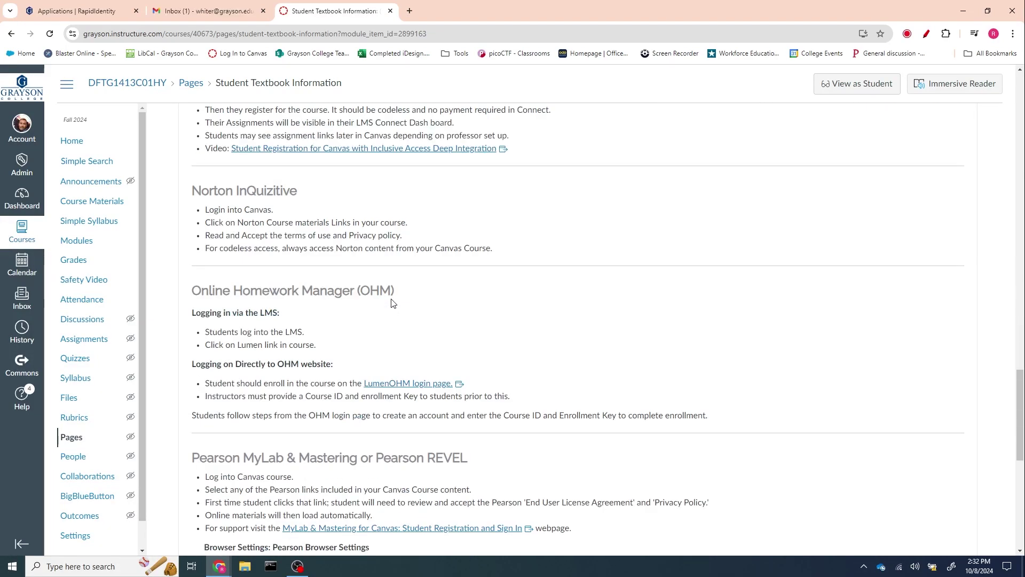
pyautogui.scroll(-5, 393, 303)
pyautogui.scroll(-4, 390, 301)
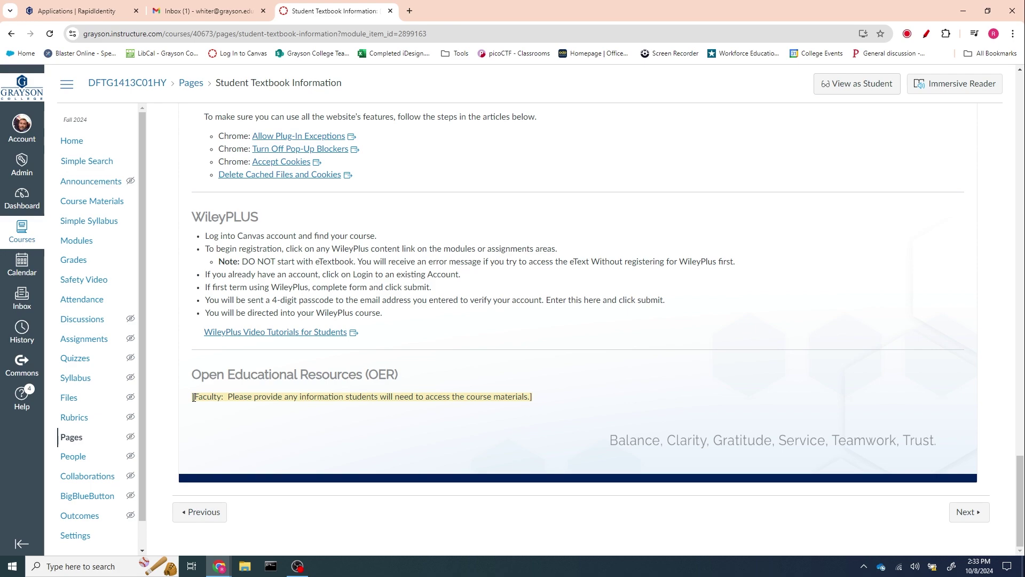
pyautogui.moveTo(193, 397); pyautogui.dragTo(586, 401)
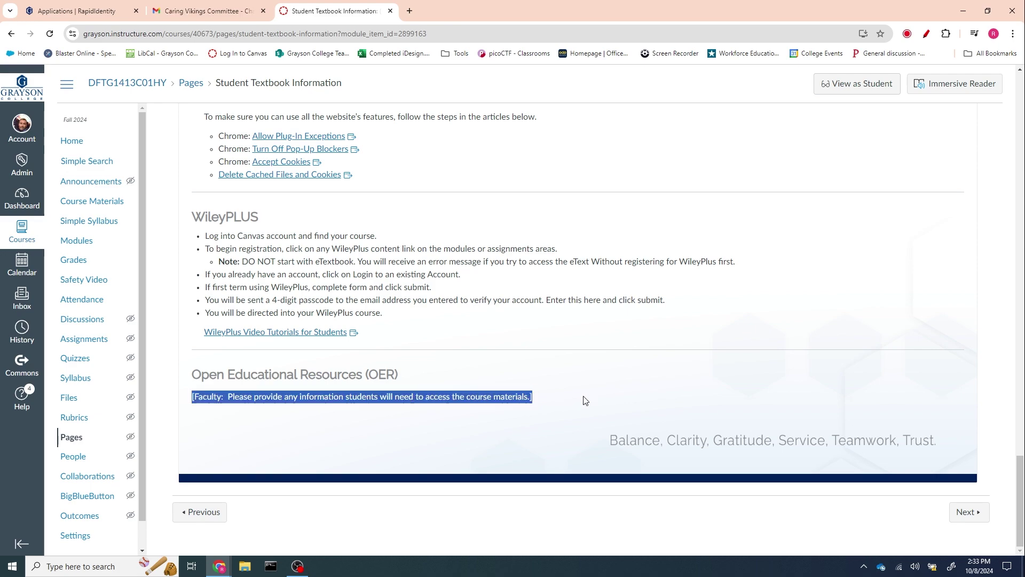
pyautogui.scroll(13, 556, 383)
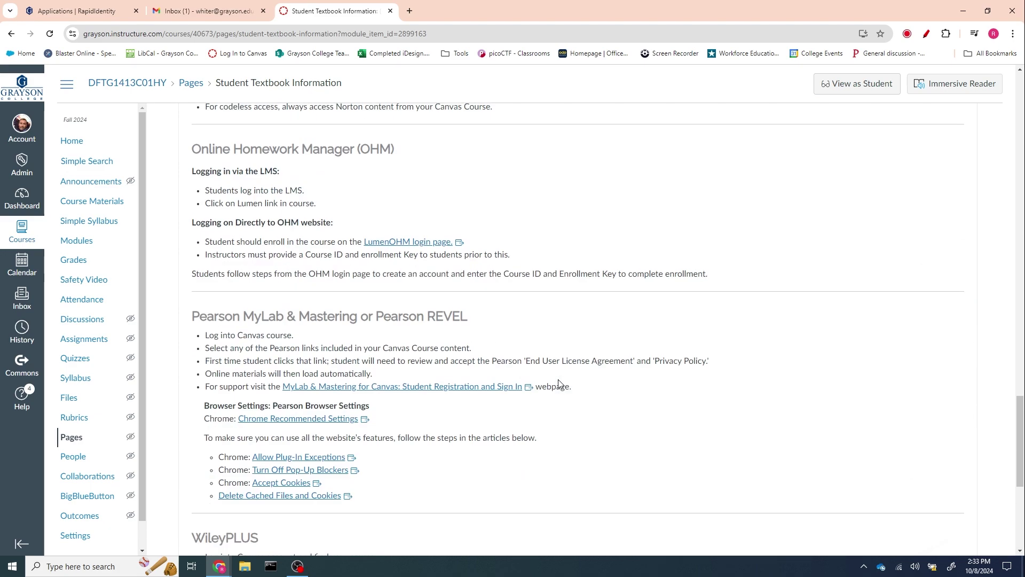
pyautogui.scroll(15, 554, 381)
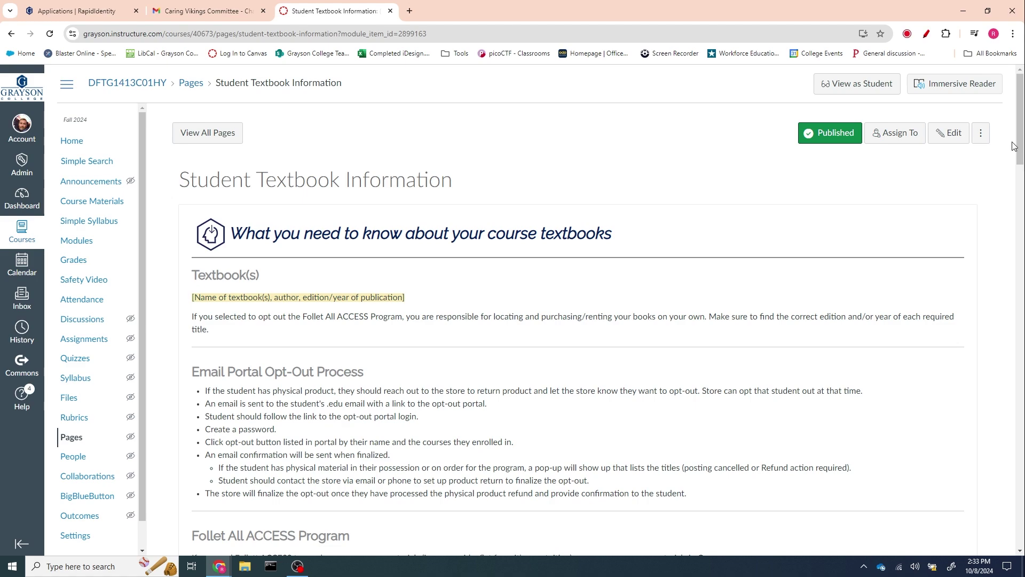
pyautogui.moveTo(1020, 135); pyautogui.dragTo(979, 528)
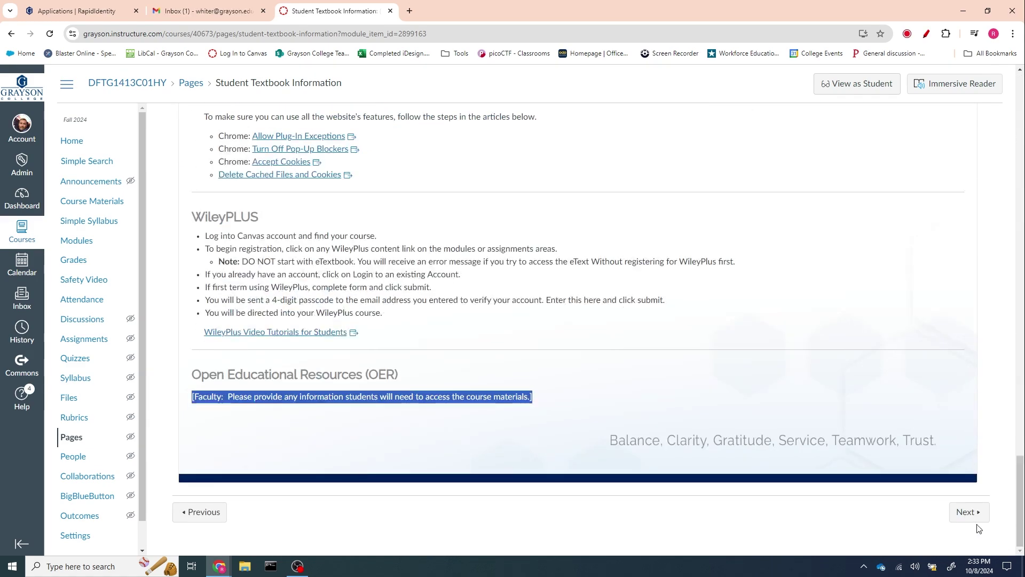
# - Look through the Course User Guide page, then return to the course home page
pyautogui.click(968, 513)
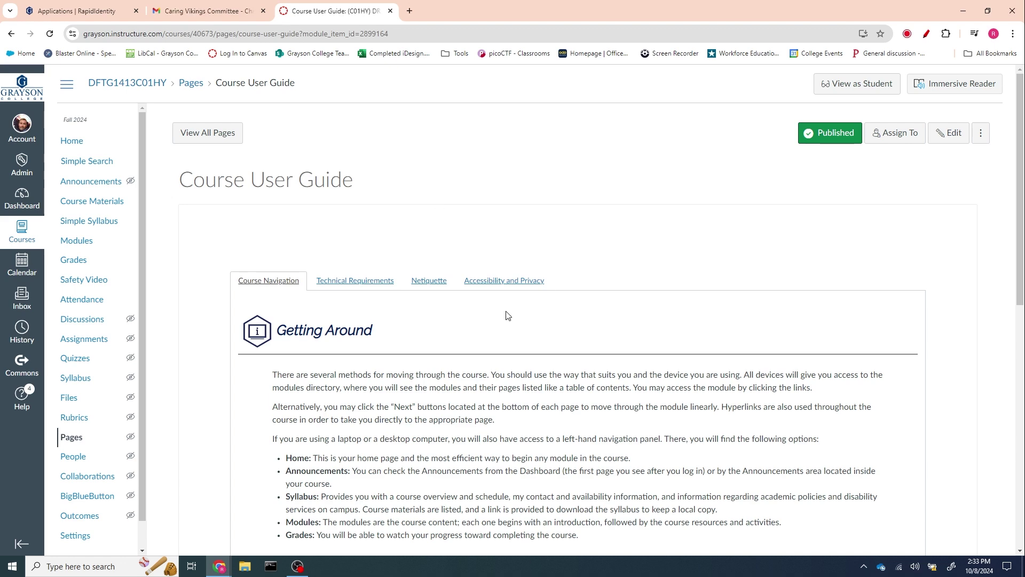
pyautogui.scroll(-10, 390, 320)
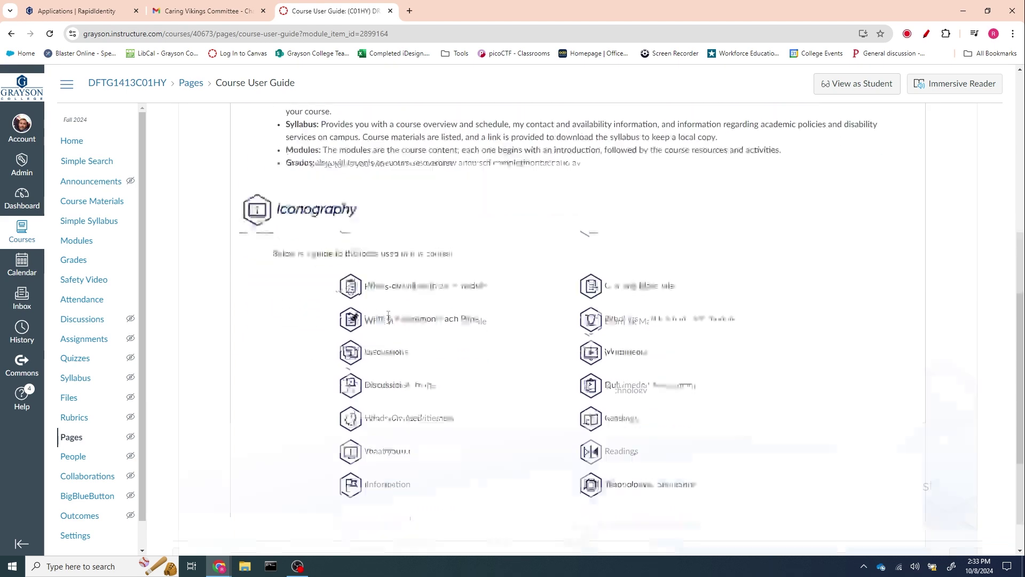
pyautogui.scroll(10, 388, 320)
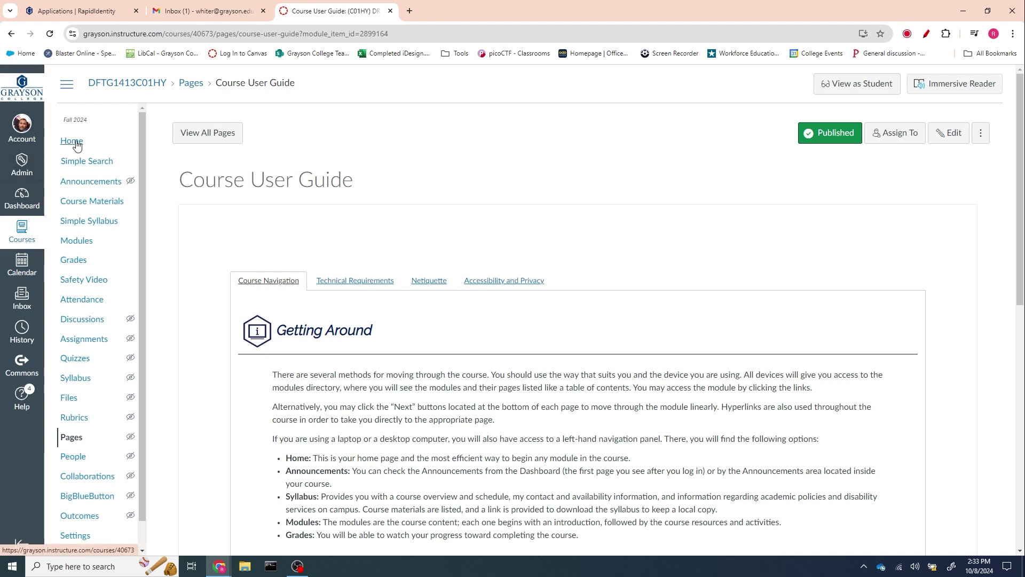
pyautogui.click(75, 146)
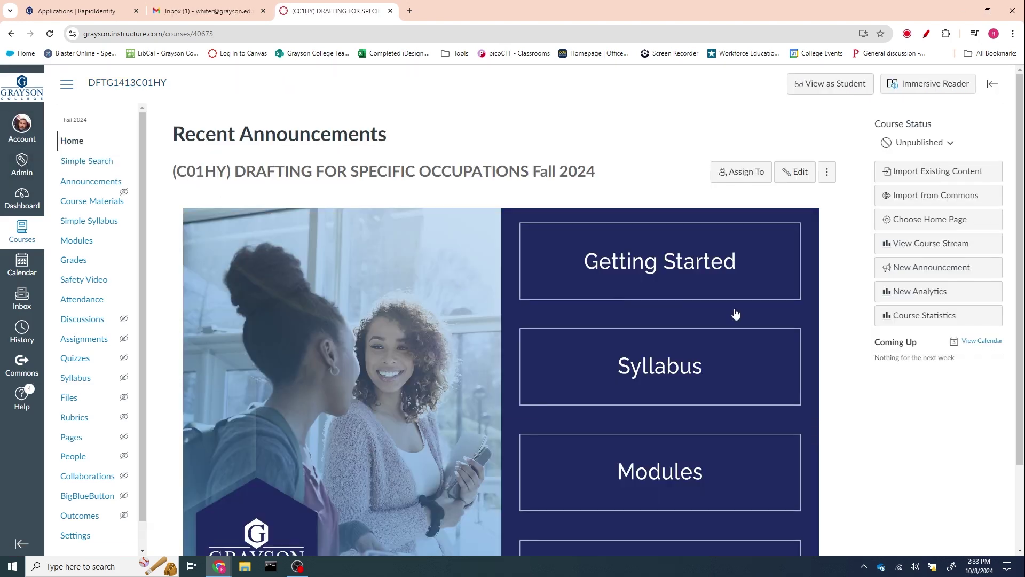
pyautogui.scroll(-2, 657, 427)
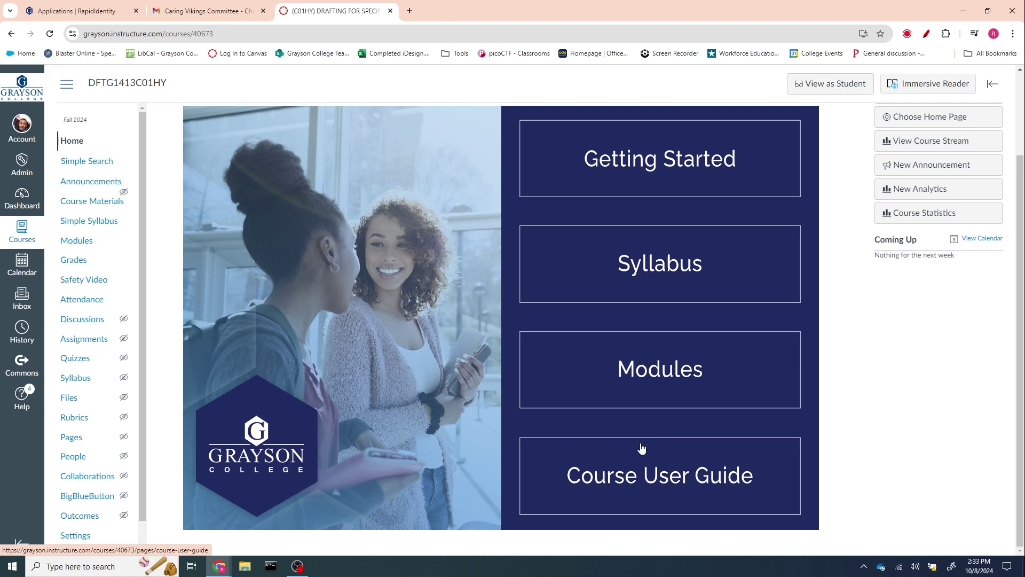
# - Open the Modules page, collapse Instructor Resources, and scroll down to Module X | [Title]
pyautogui.click(639, 381)
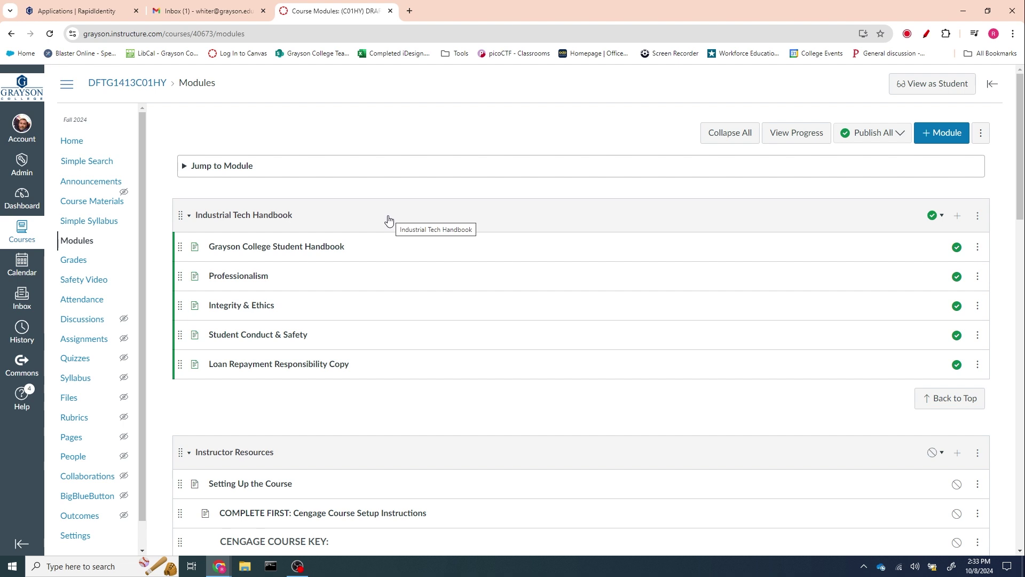
pyautogui.scroll(-3, 388, 220)
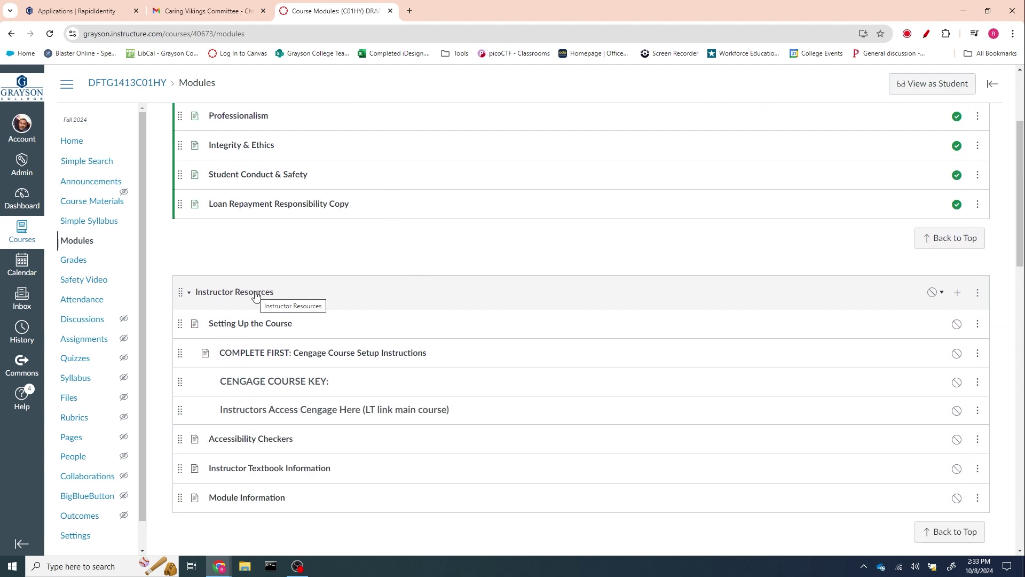
pyautogui.click(190, 298)
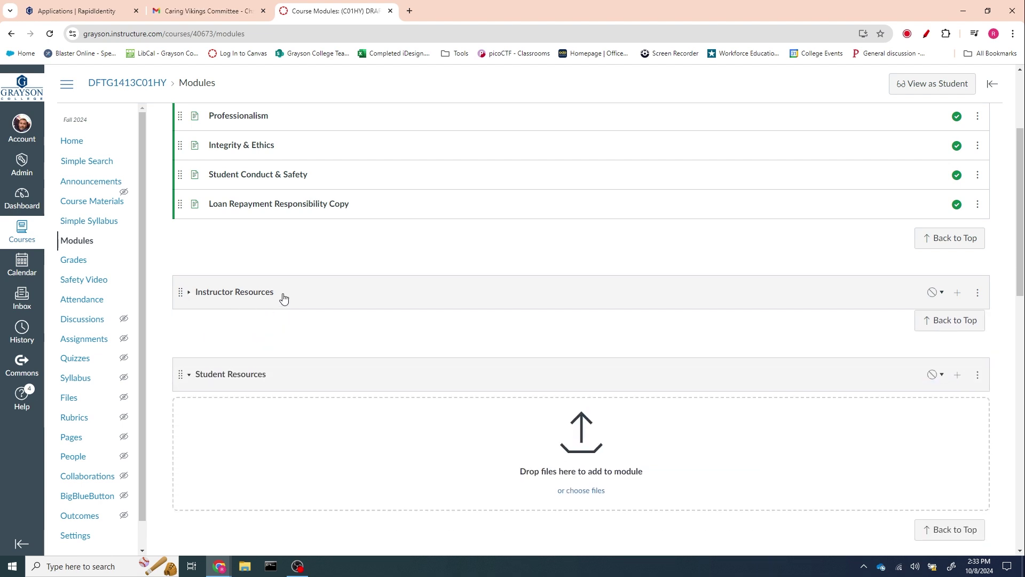
pyautogui.scroll(-2, 278, 298)
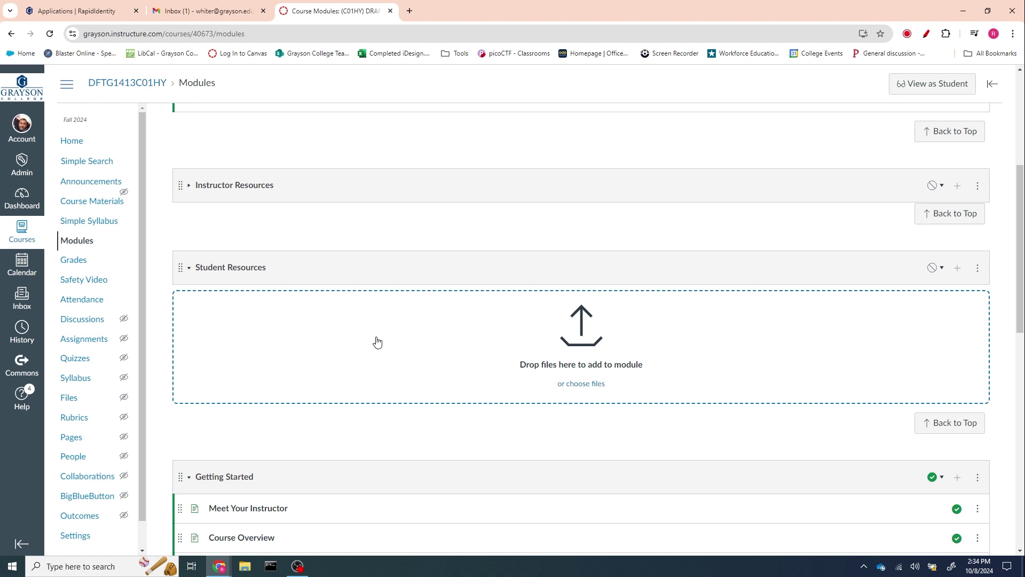
pyautogui.click(189, 269)
pyautogui.click(188, 268)
pyautogui.scroll(-5, 407, 405)
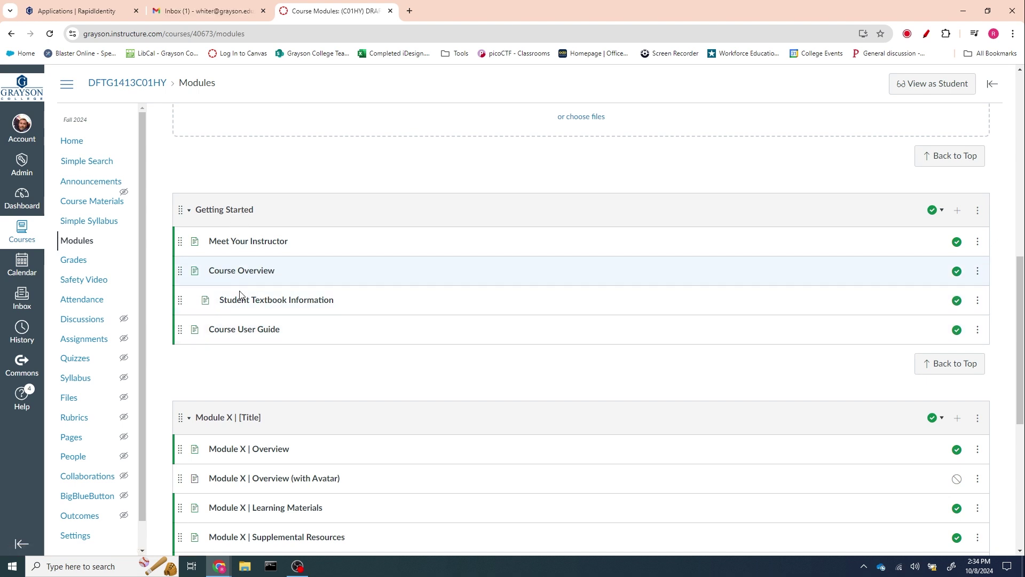
pyautogui.scroll(-6, 243, 318)
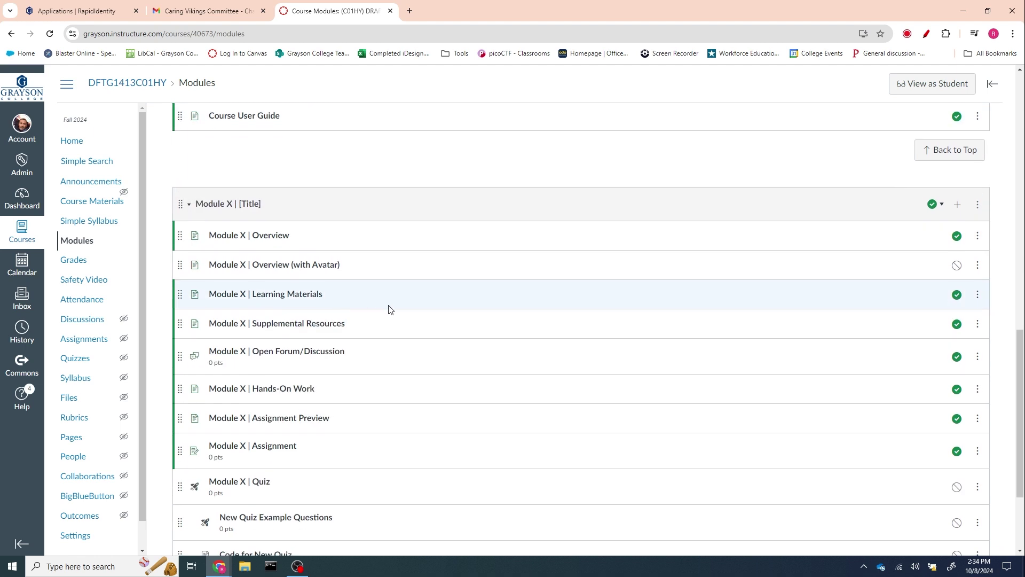
pyautogui.scroll(-1, 387, 315)
pyautogui.scroll(4, 263, 281)
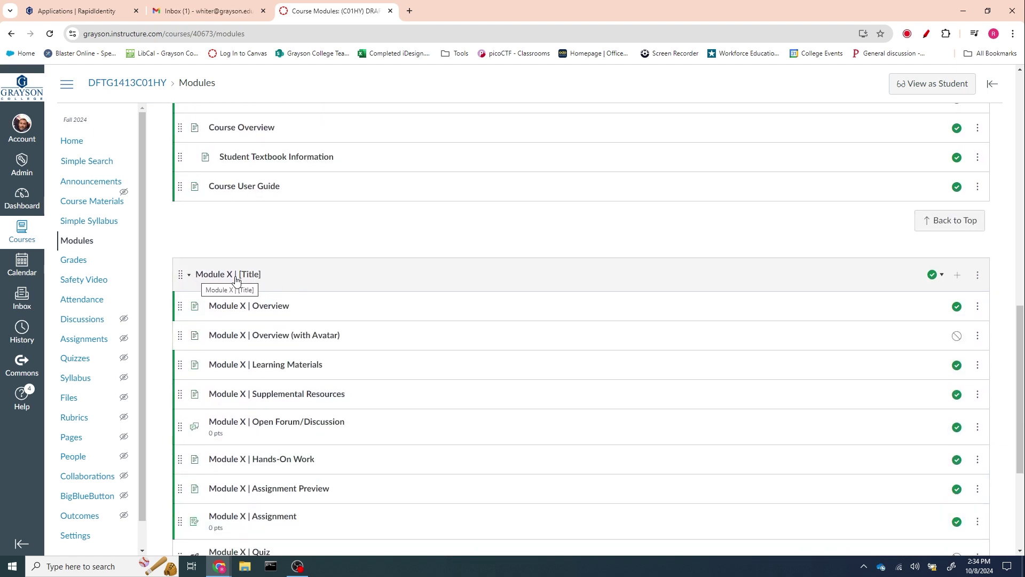
# - Rename the Module X | [Title] module to Module 1 | Introduction and save it
pyautogui.click(978, 276)
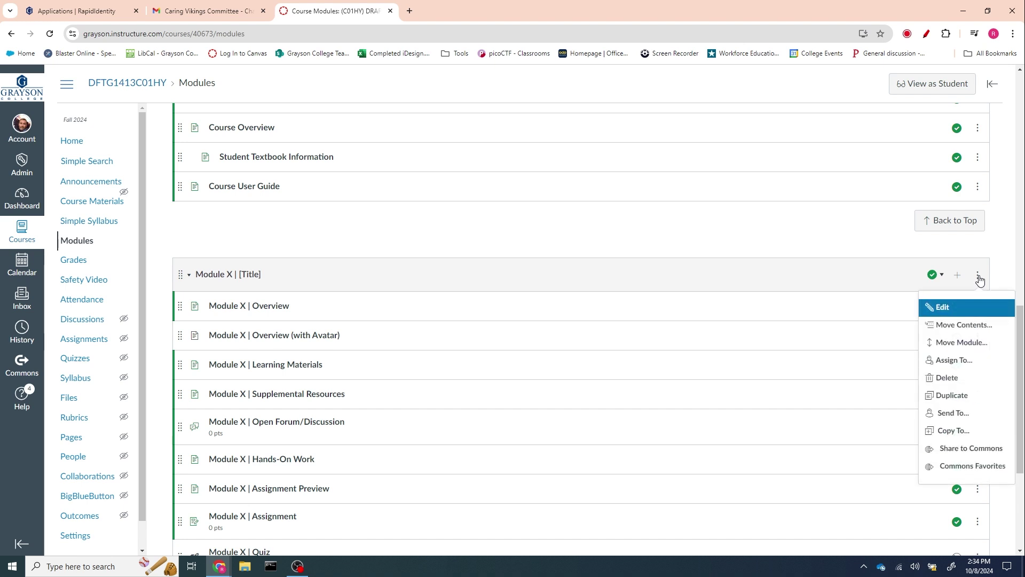
pyautogui.click(941, 308)
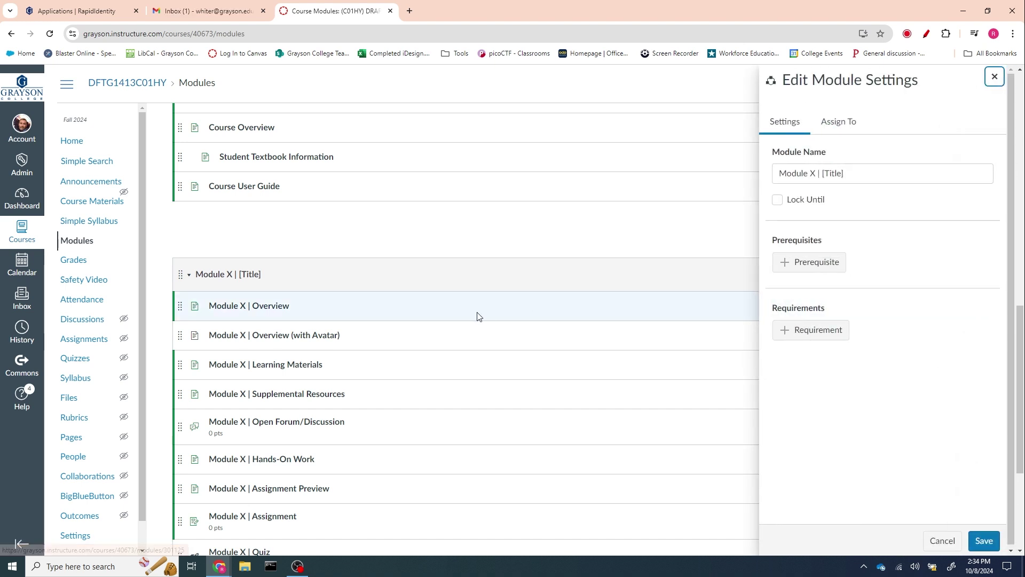
pyautogui.doubleClick(812, 174)
pyautogui.write('1')
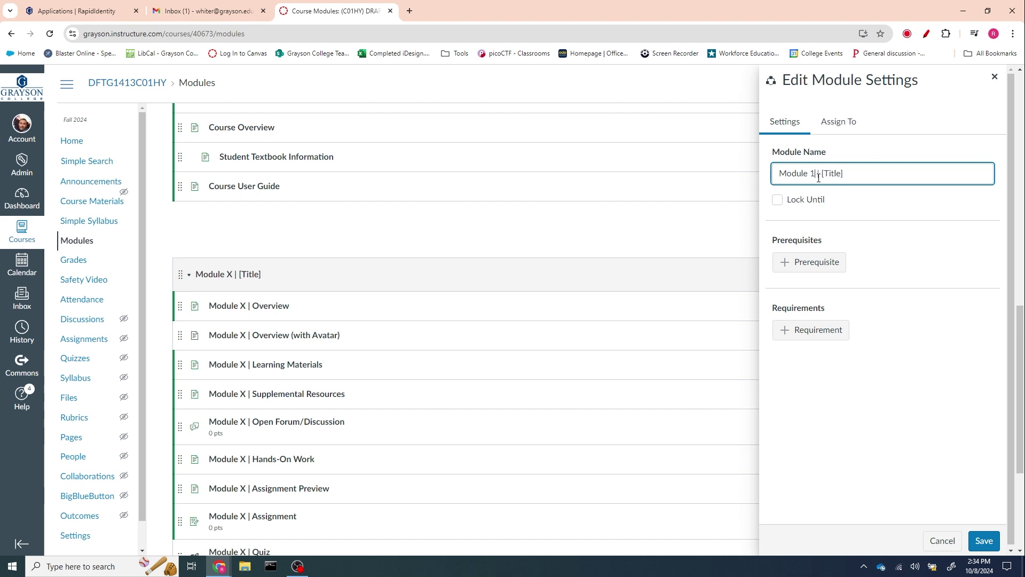
pyautogui.moveTo(822, 173); pyautogui.dragTo(874, 172)
pyautogui.write('In')
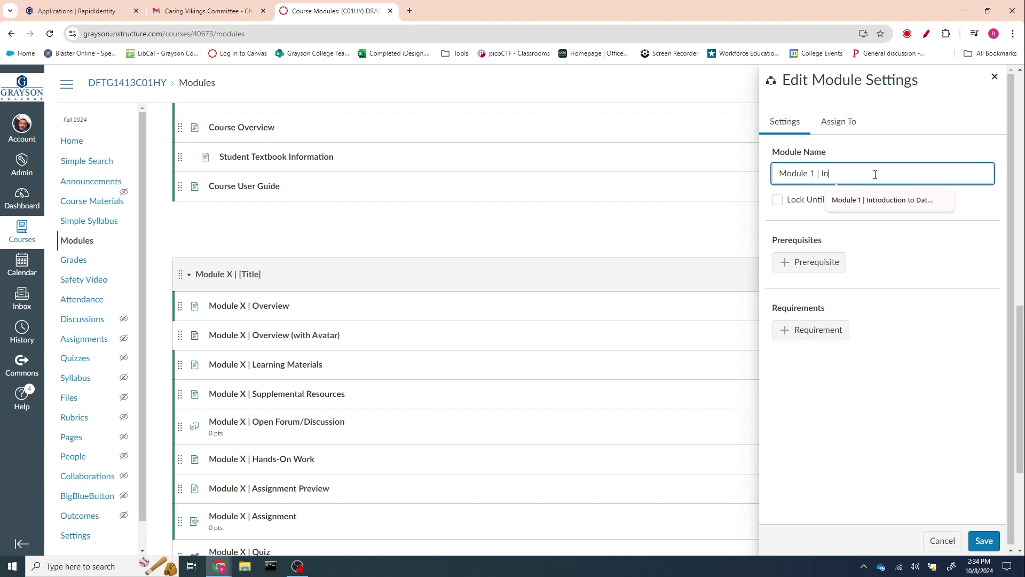
pyautogui.write('troduction')
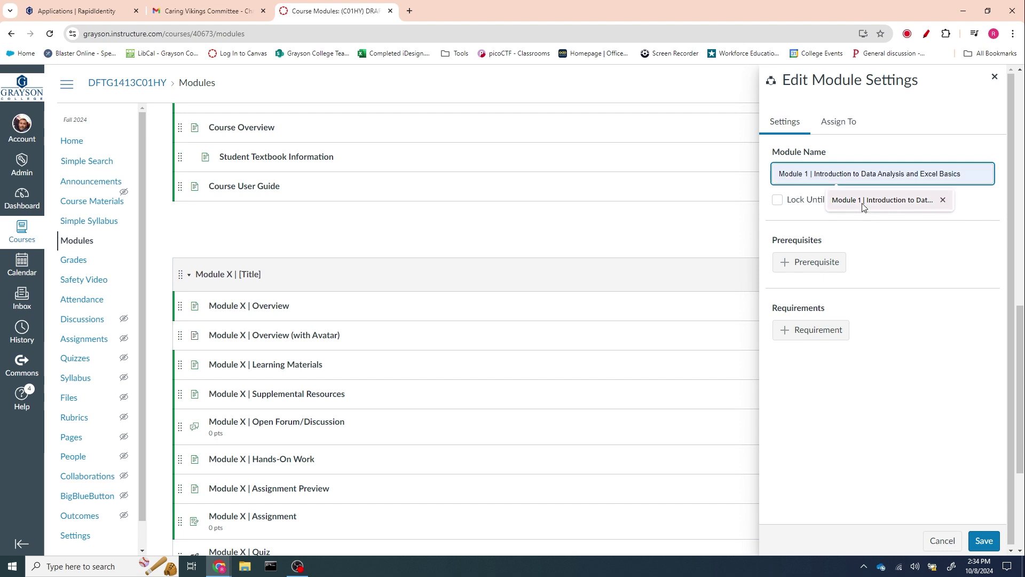
pyautogui.click(892, 256)
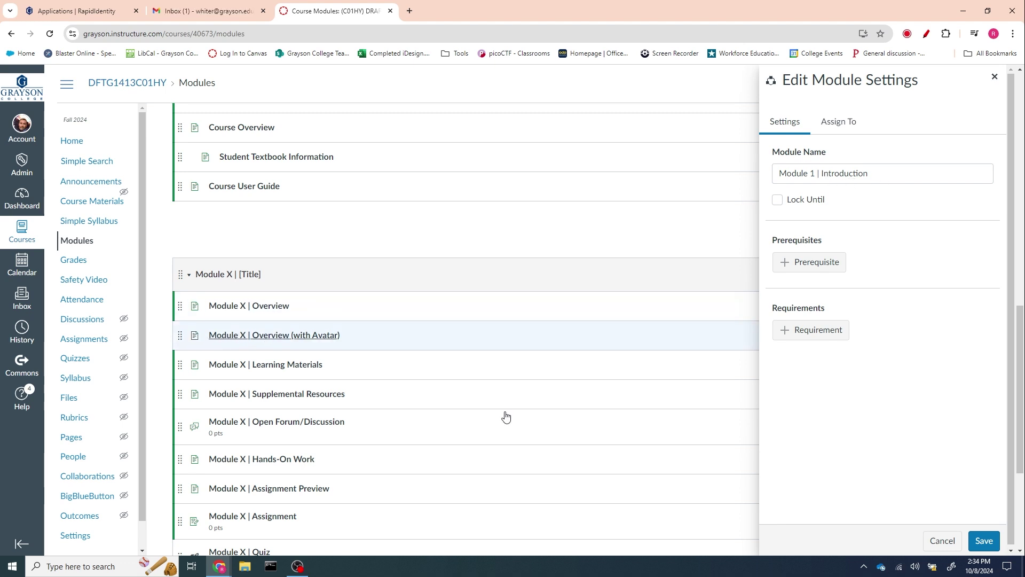
pyautogui.click(974, 541)
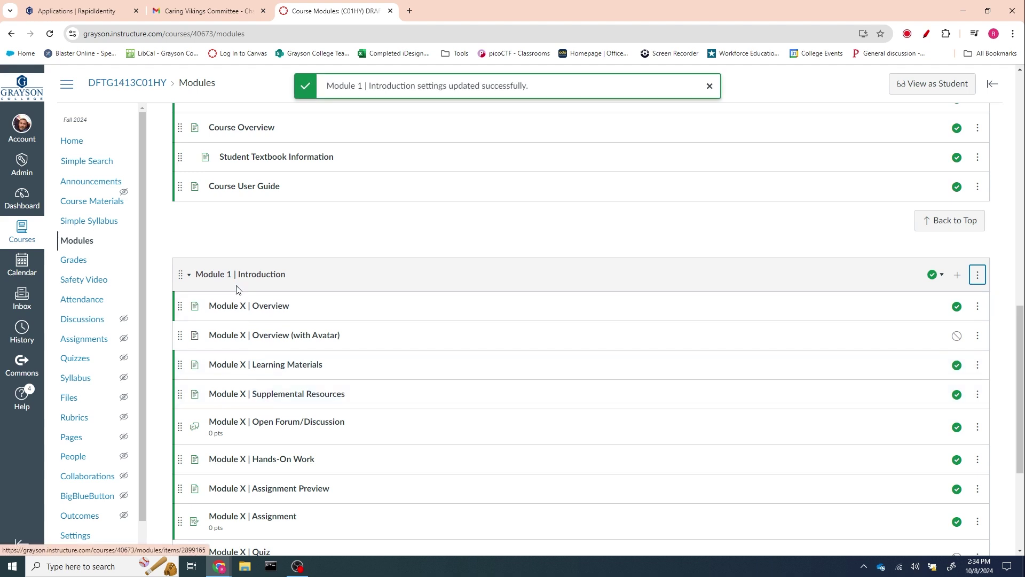
# - Duplicate the Module 1 | Introduction module
pyautogui.scroll(-1, 336, 294)
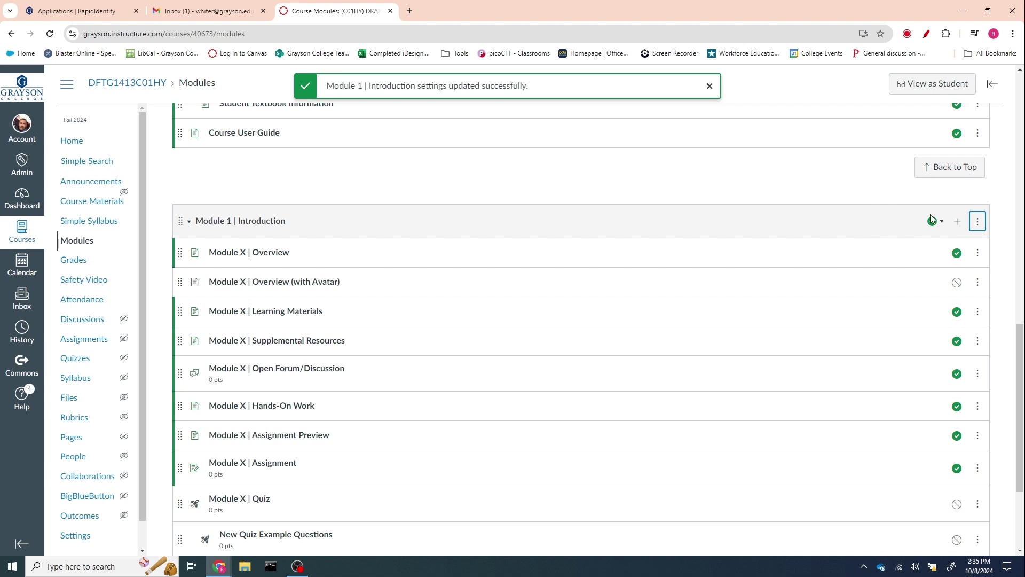
pyautogui.click(978, 221)
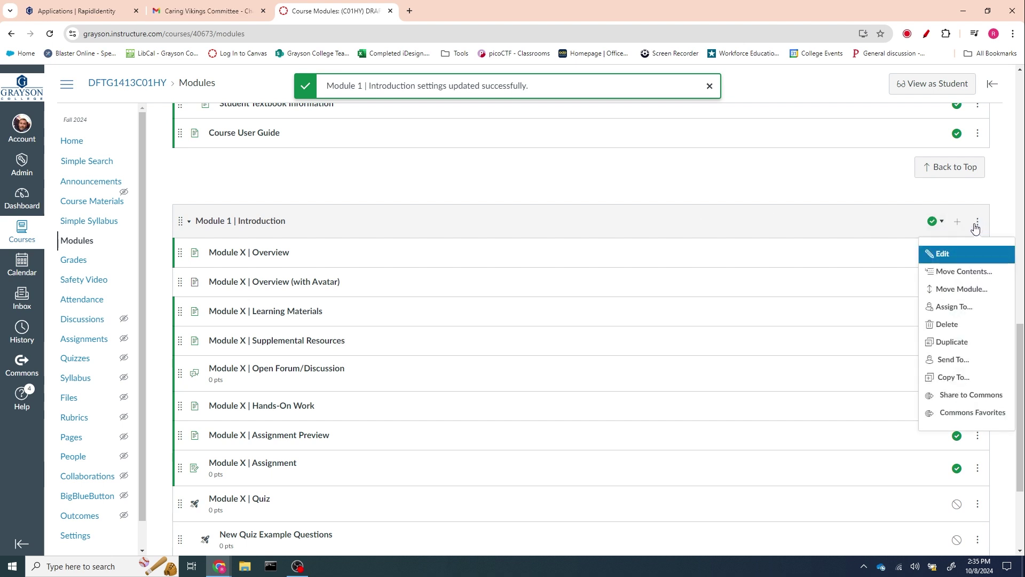
pyautogui.click(948, 342)
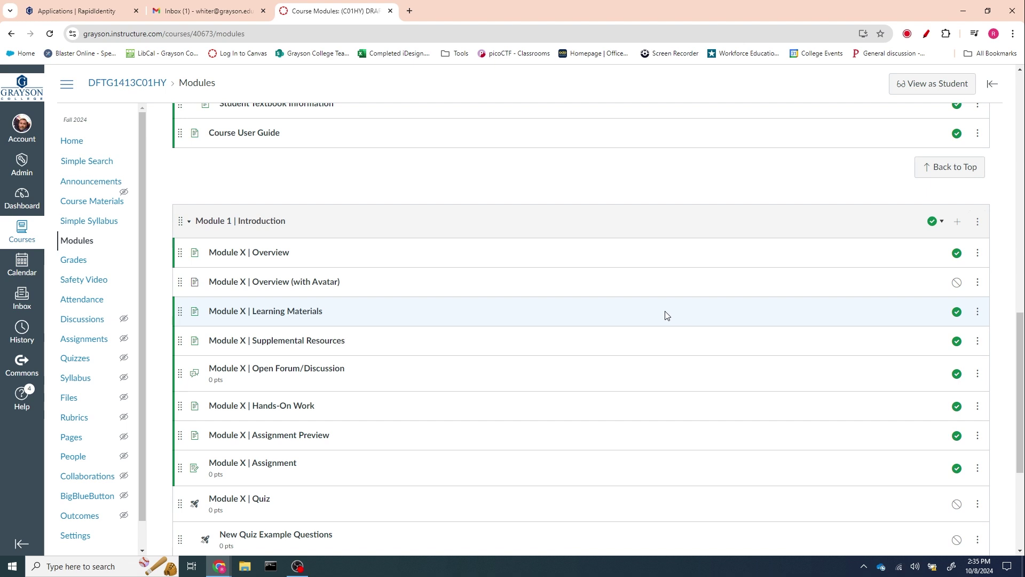
# - Rename the copied module to Module X | {Title} and save it
pyautogui.scroll(-4, 666, 315)
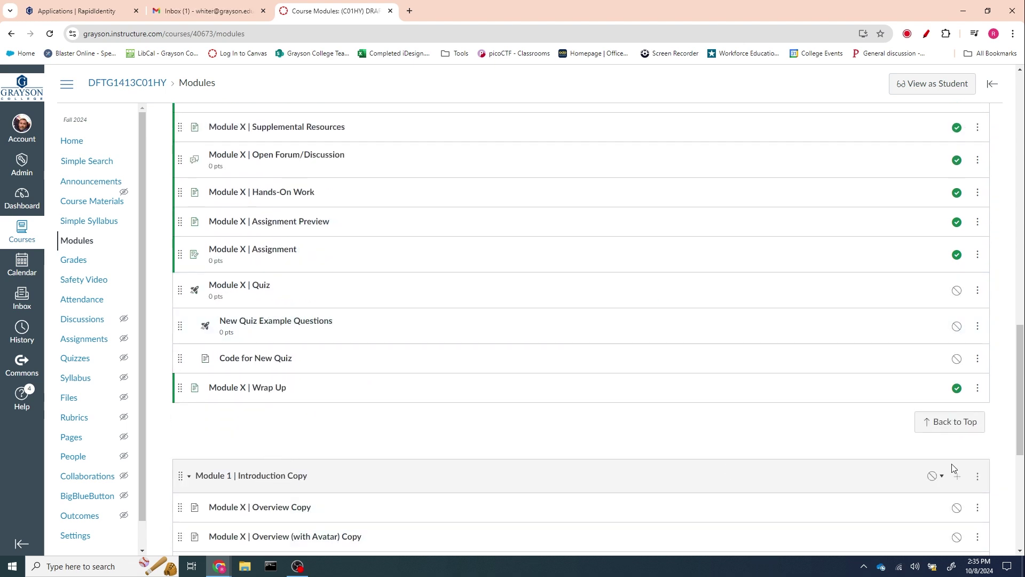
pyautogui.click(977, 476)
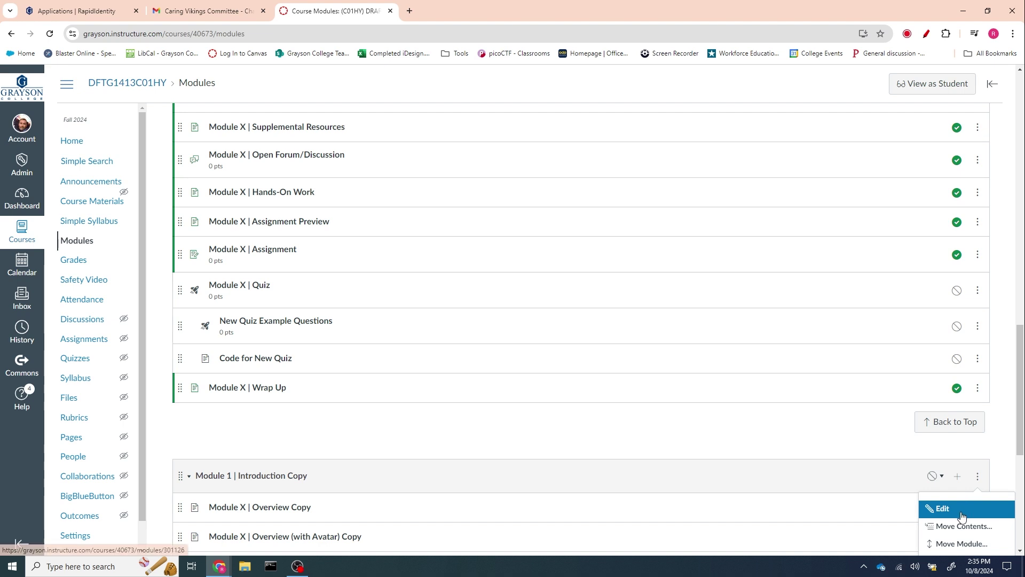
pyautogui.click(958, 507)
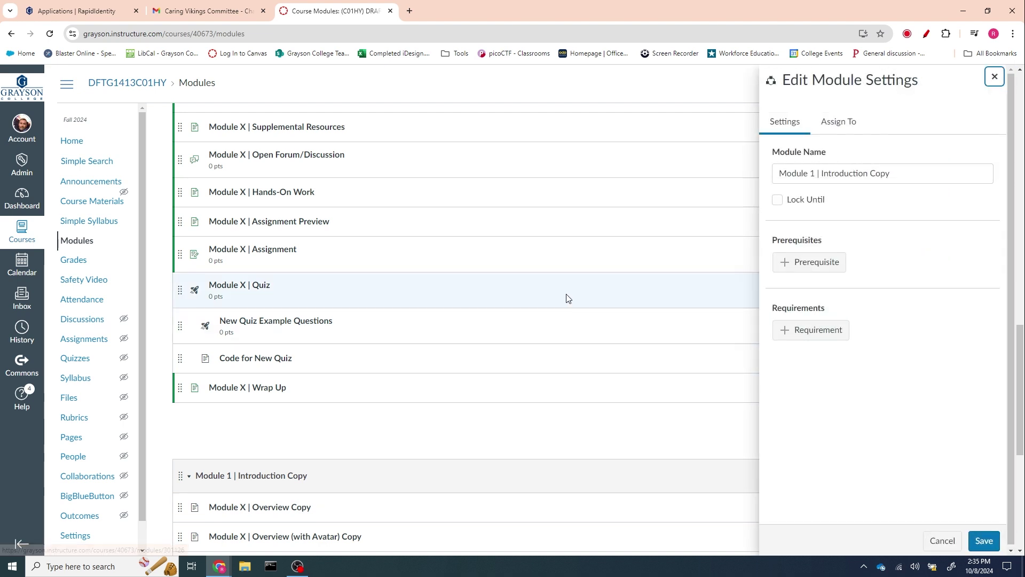
pyautogui.doubleClick(812, 175)
pyautogui.write('X')
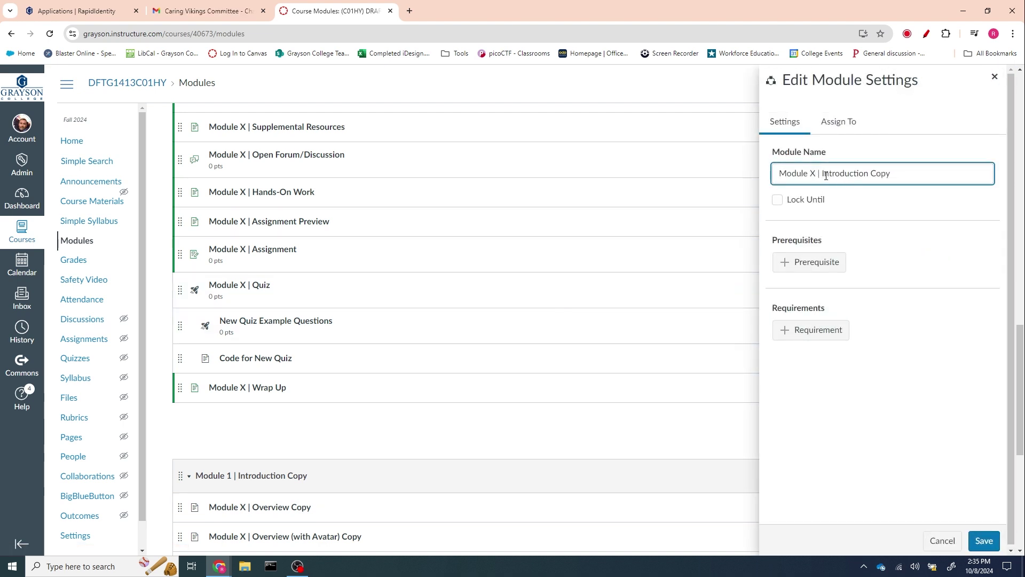
pyautogui.moveTo(823, 173); pyautogui.dragTo(891, 175)
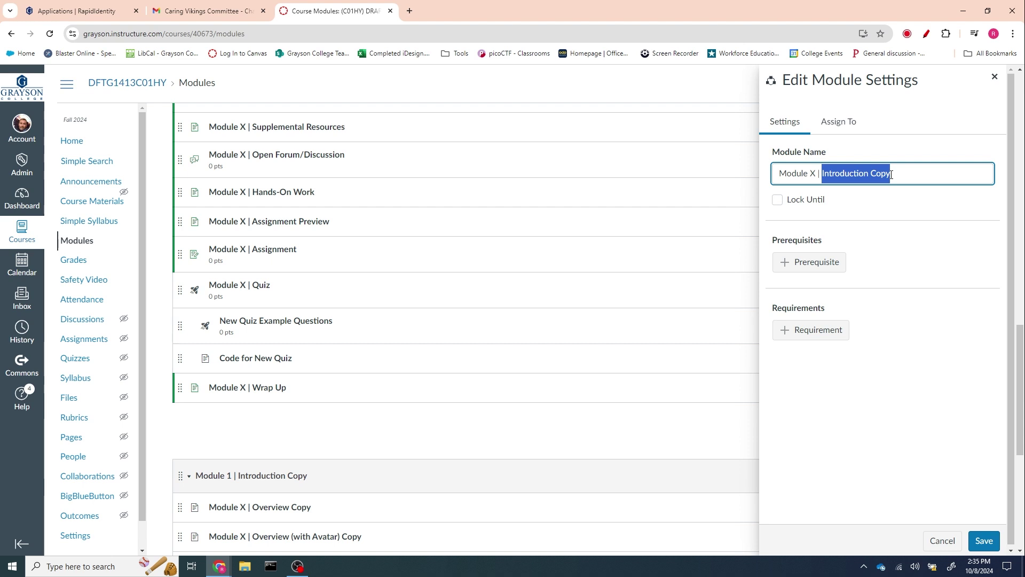
pyautogui.write('{Title')
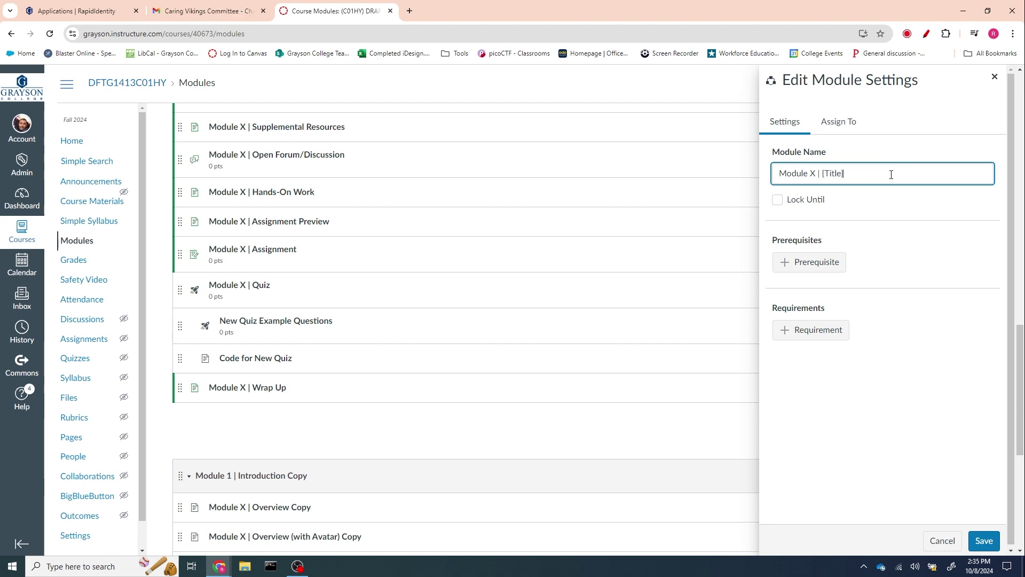
pyautogui.click(984, 540)
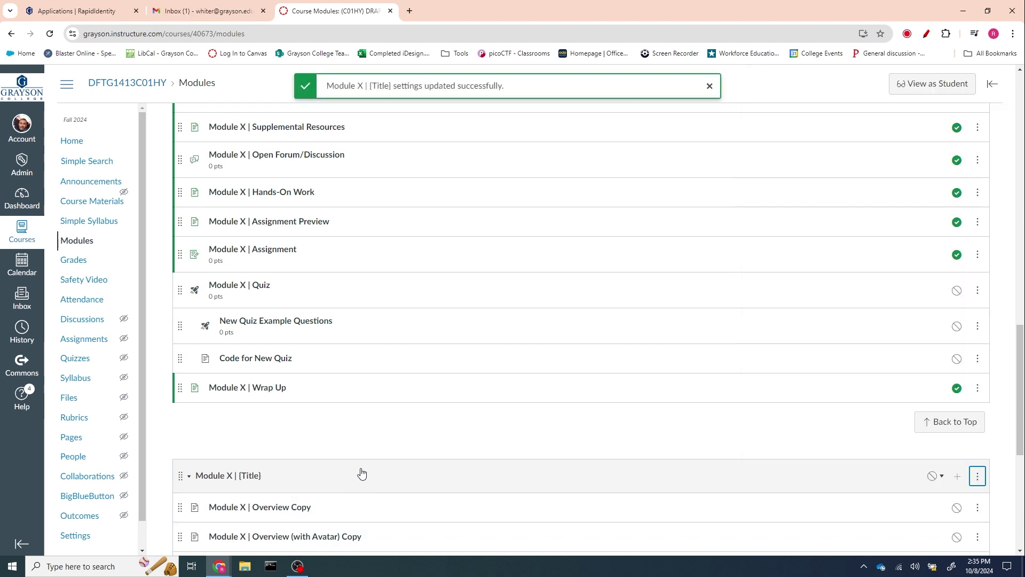
pyautogui.scroll(2, 362, 473)
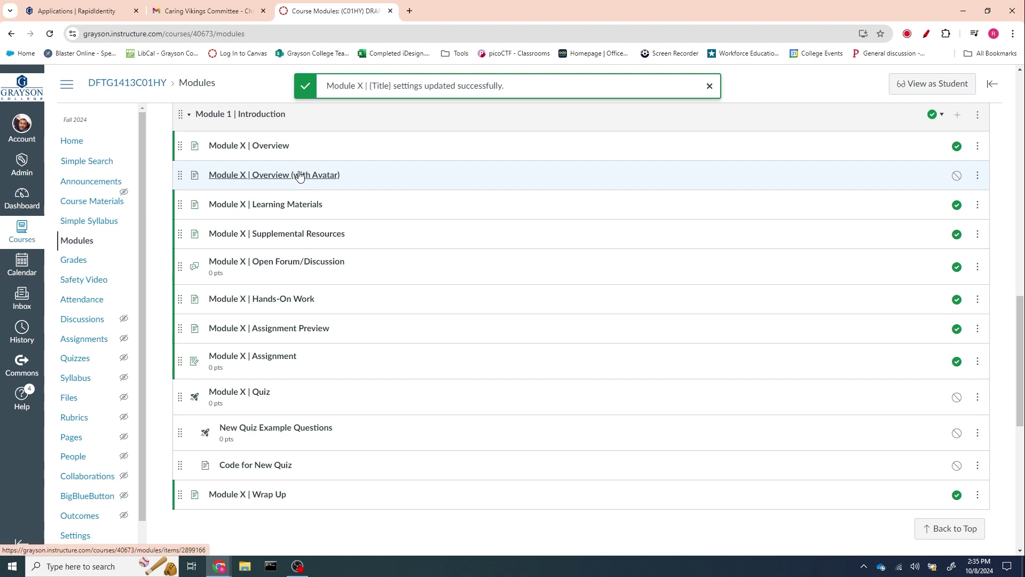
# - Retitle the Overview item from Module X to Module 1
pyautogui.click(709, 86)
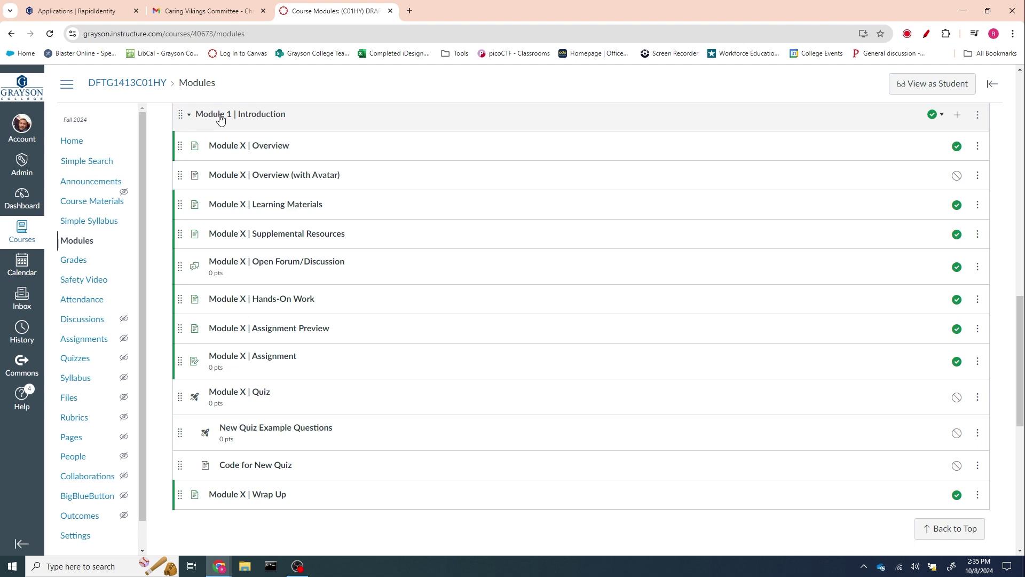
pyautogui.click(981, 118)
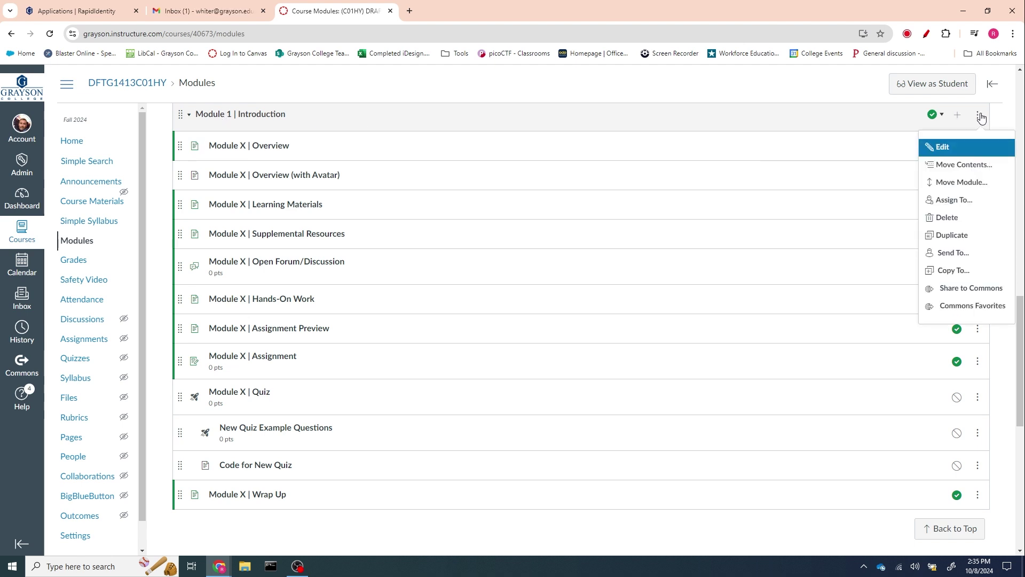
pyautogui.click(956, 146)
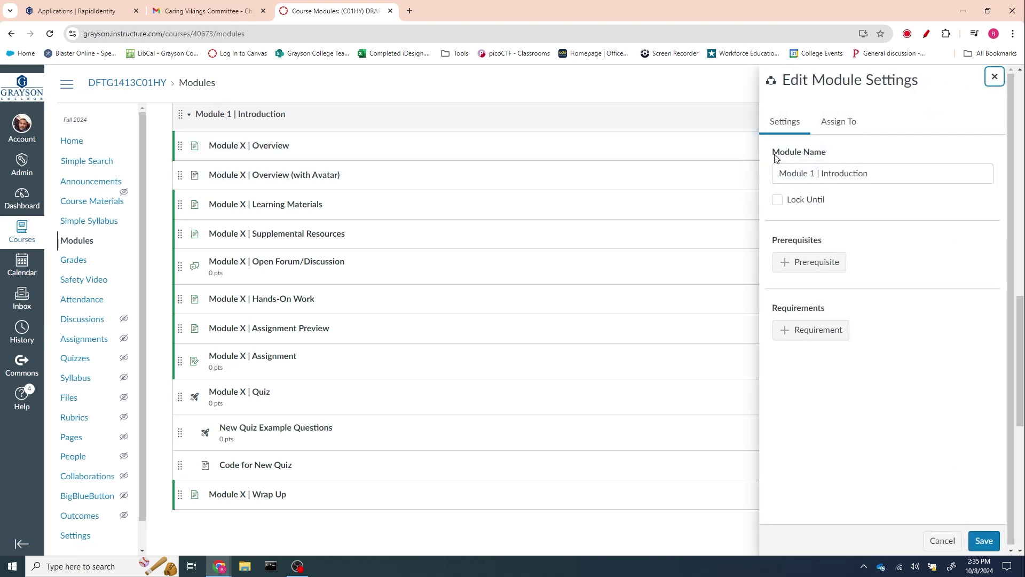
pyautogui.click(994, 77)
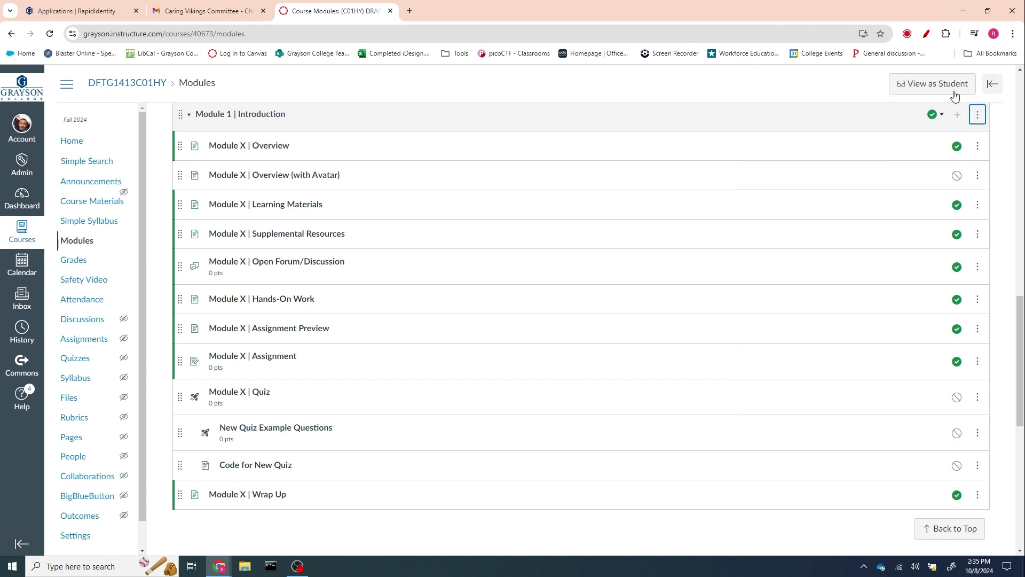
pyautogui.click(979, 150)
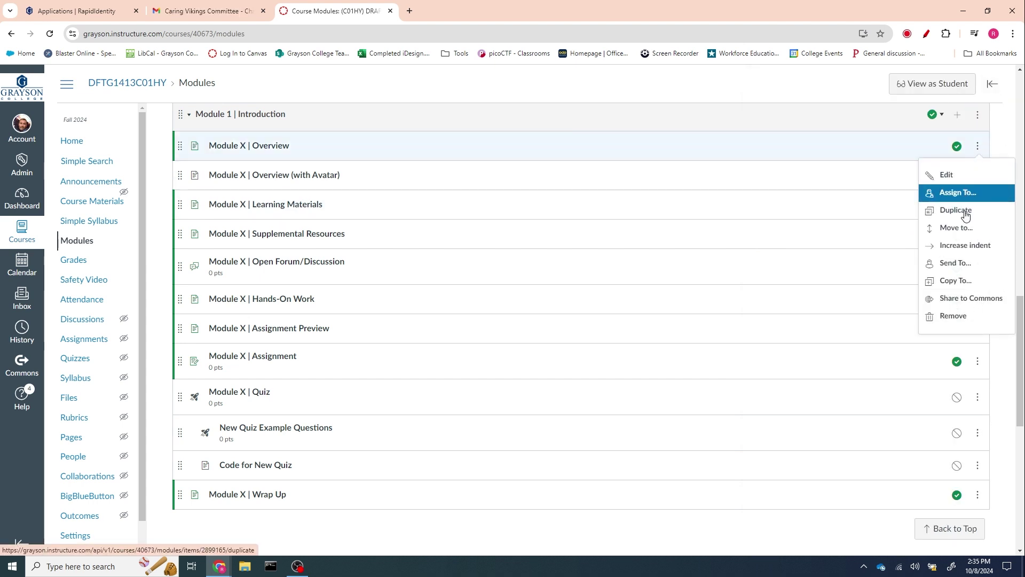
pyautogui.click(942, 174)
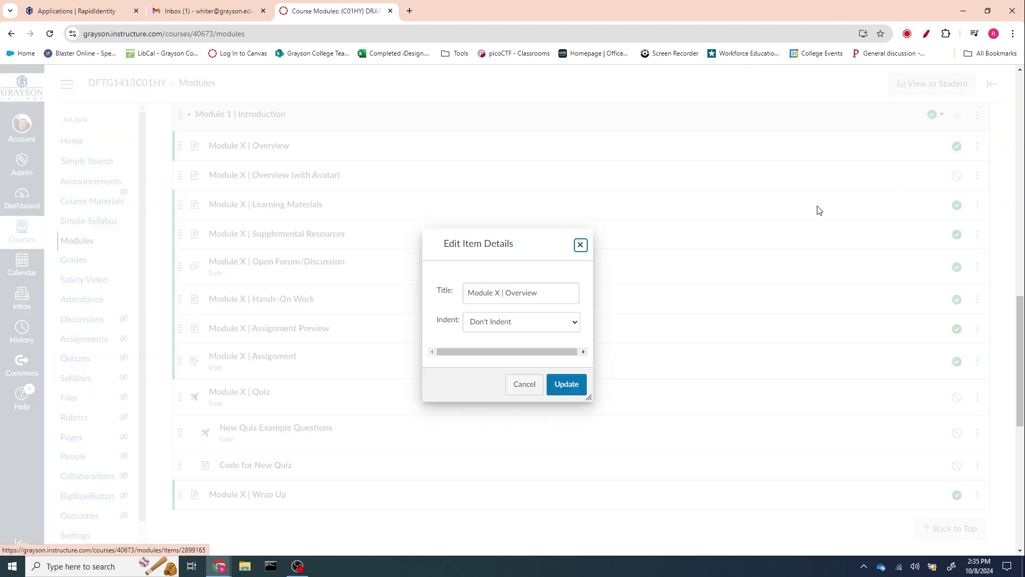
pyautogui.doubleClick(497, 293)
pyautogui.write('1')
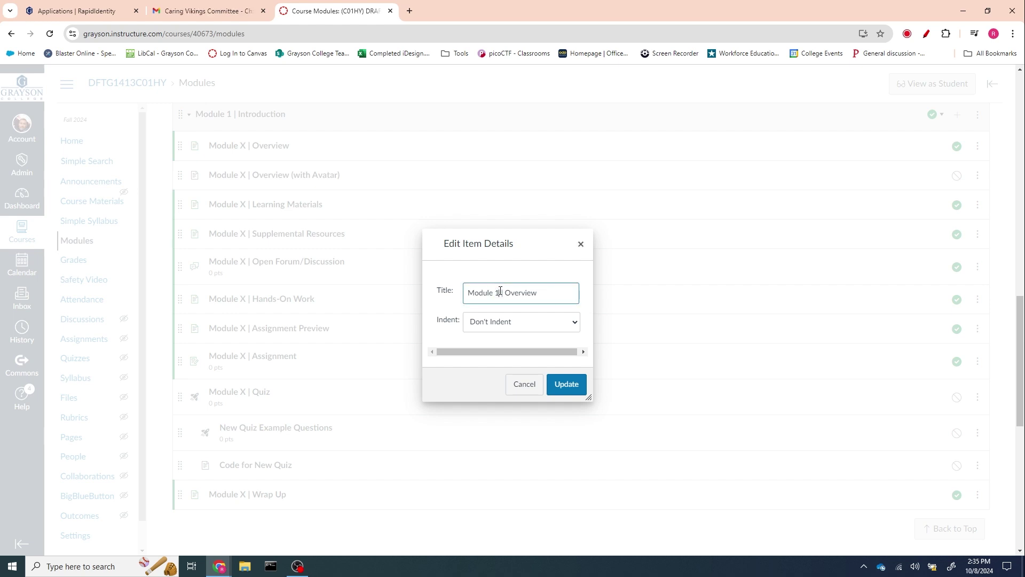
pyautogui.click(576, 380)
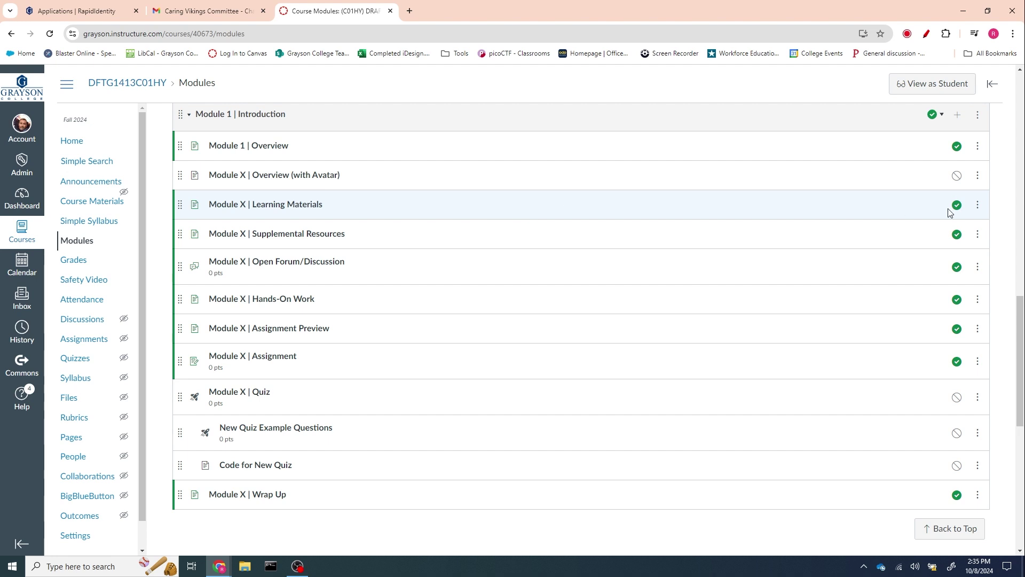
# - Retitle the Learning Materials item from Module X to Module 1
pyautogui.click(980, 206)
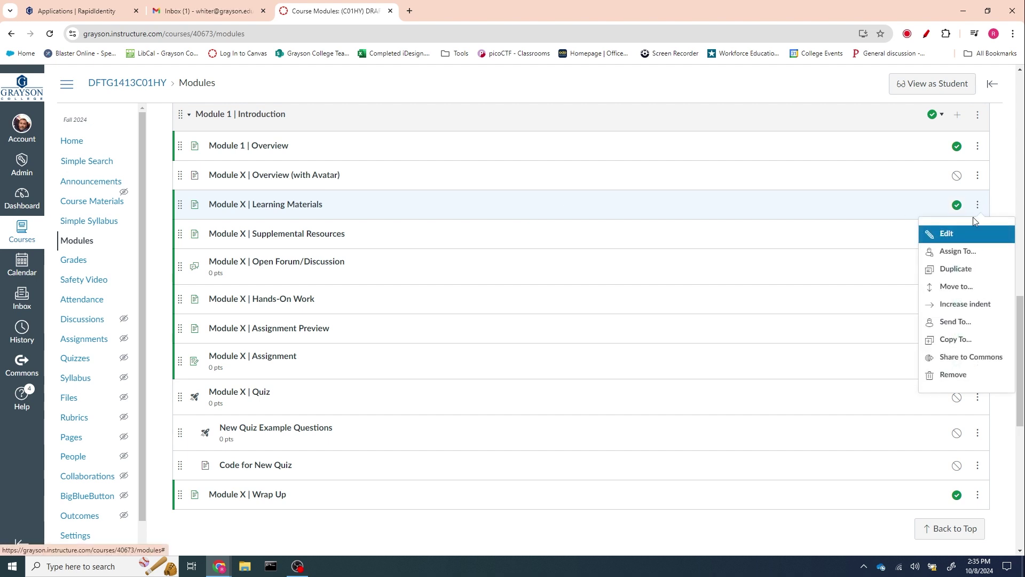
pyautogui.click(948, 234)
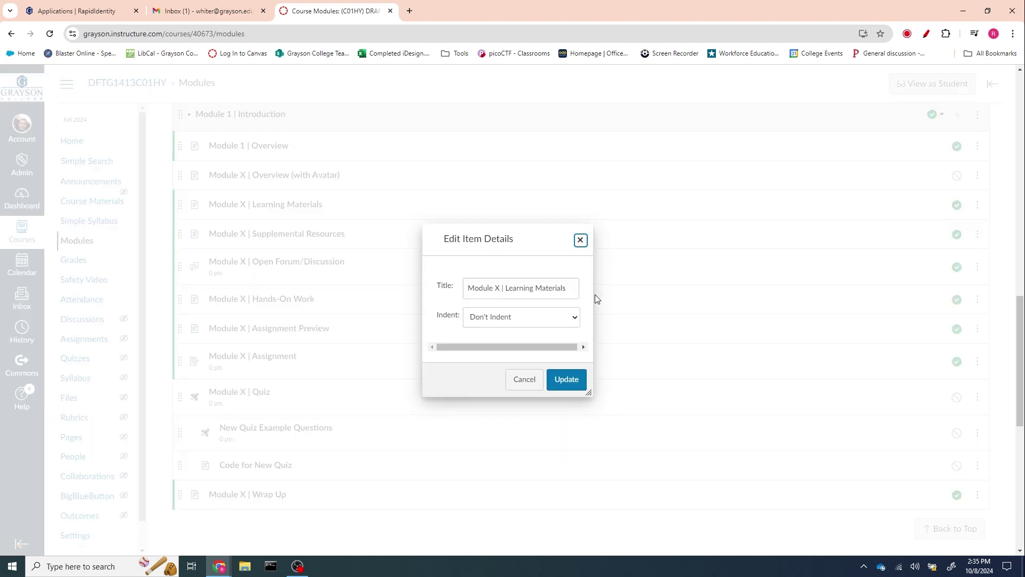
pyautogui.doubleClick(494, 289)
pyautogui.write('1')
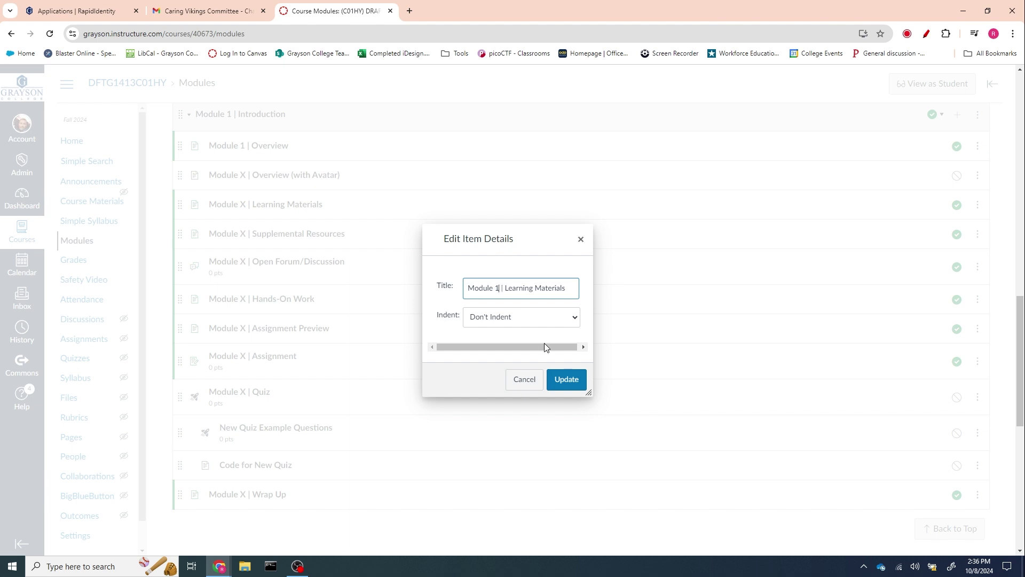
pyautogui.click(567, 380)
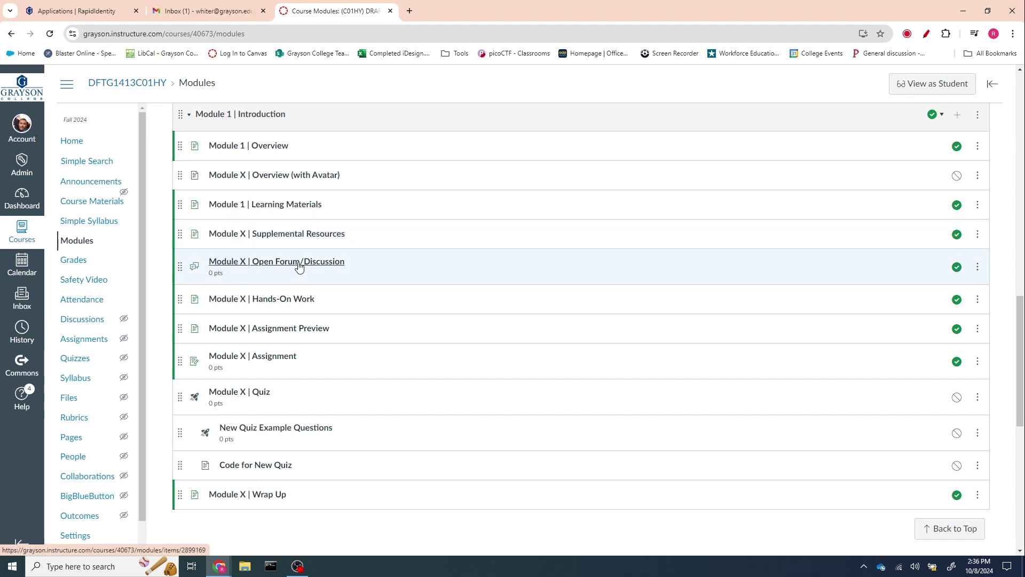
# - Retitle the Open Forum/Discussion item from Module X to Module 1
pyautogui.click(977, 266)
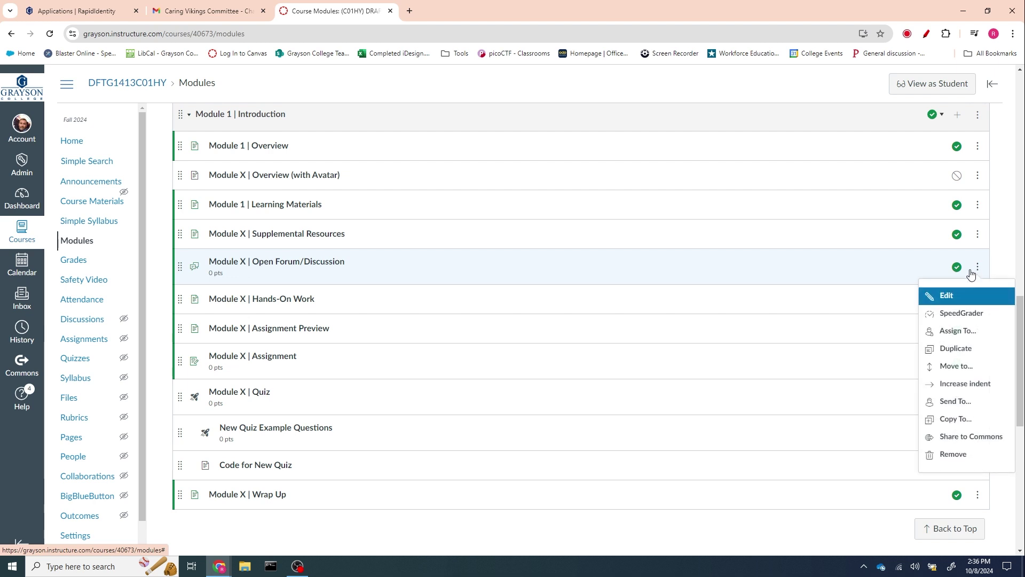
pyautogui.click(954, 297)
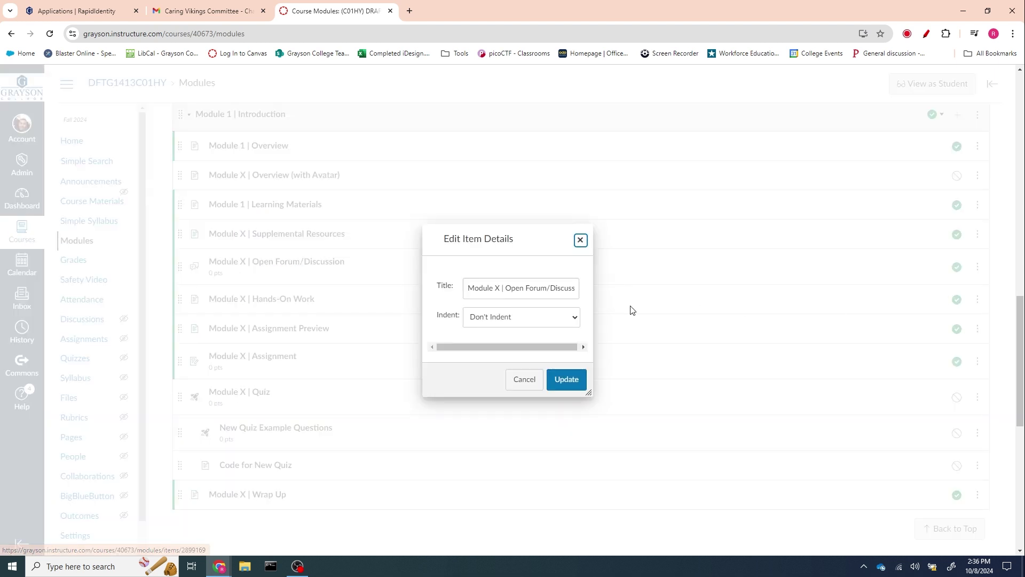
pyautogui.doubleClick(499, 288)
pyautogui.write('1')
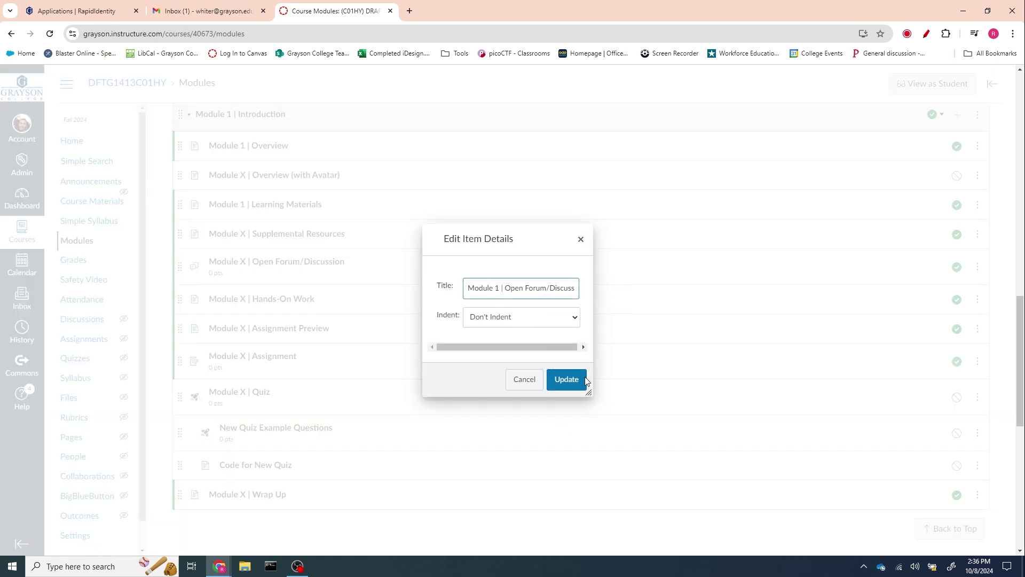
pyautogui.click(566, 380)
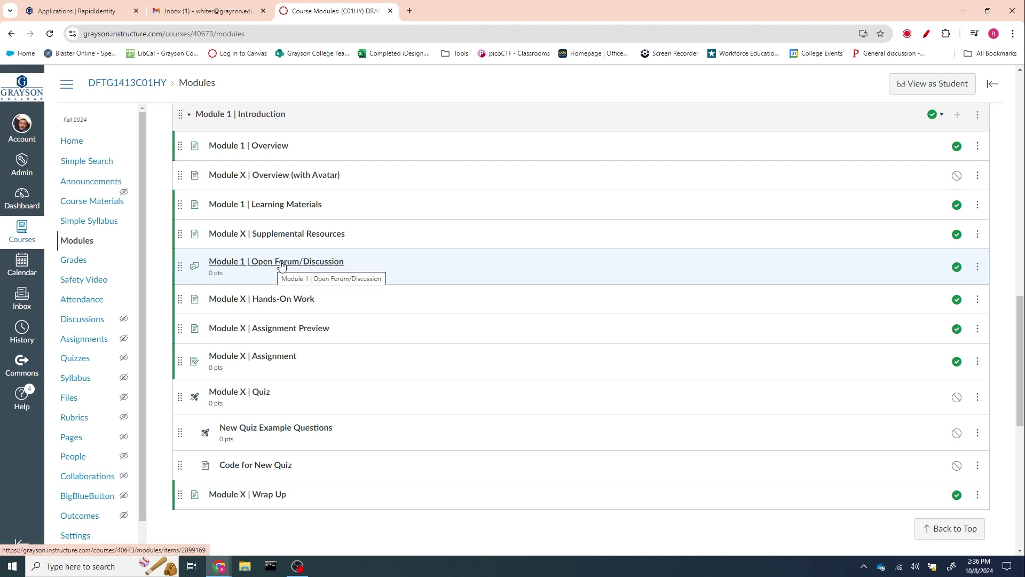
# - Open the Module 1 | Open Forum/Discussion topic and scroll through its instructions
pyautogui.click(282, 262)
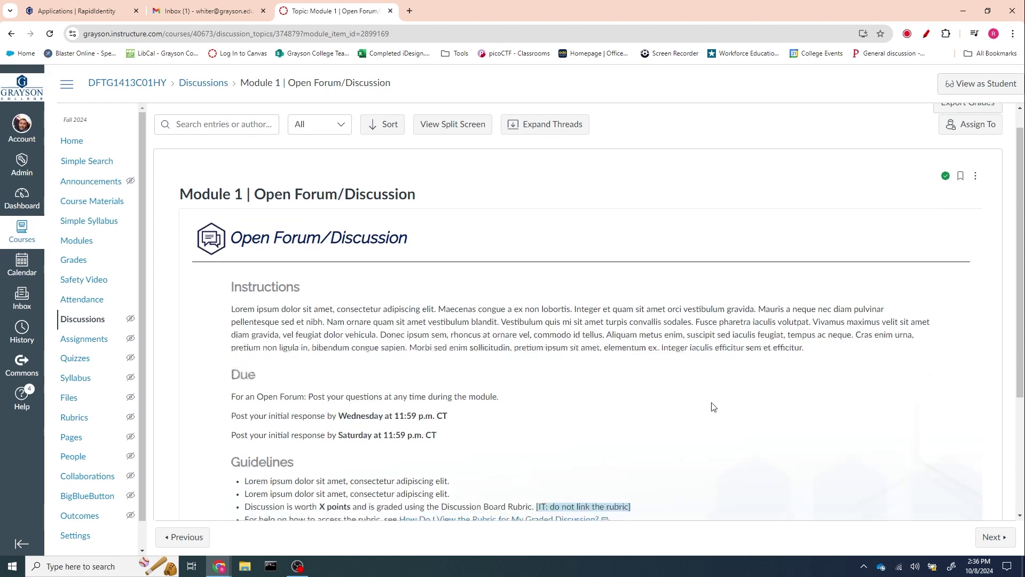
pyautogui.scroll(-3, 321, 283)
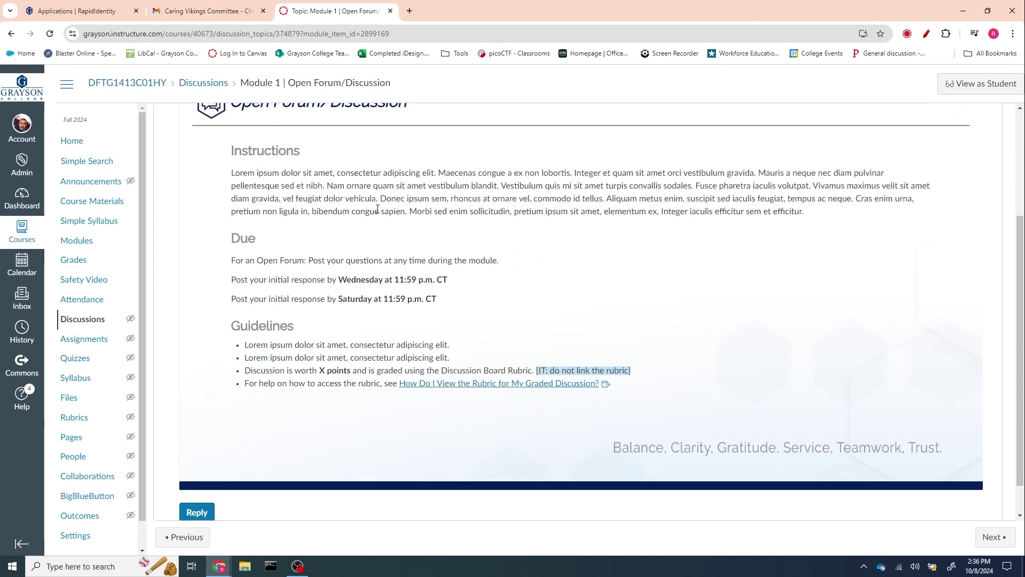
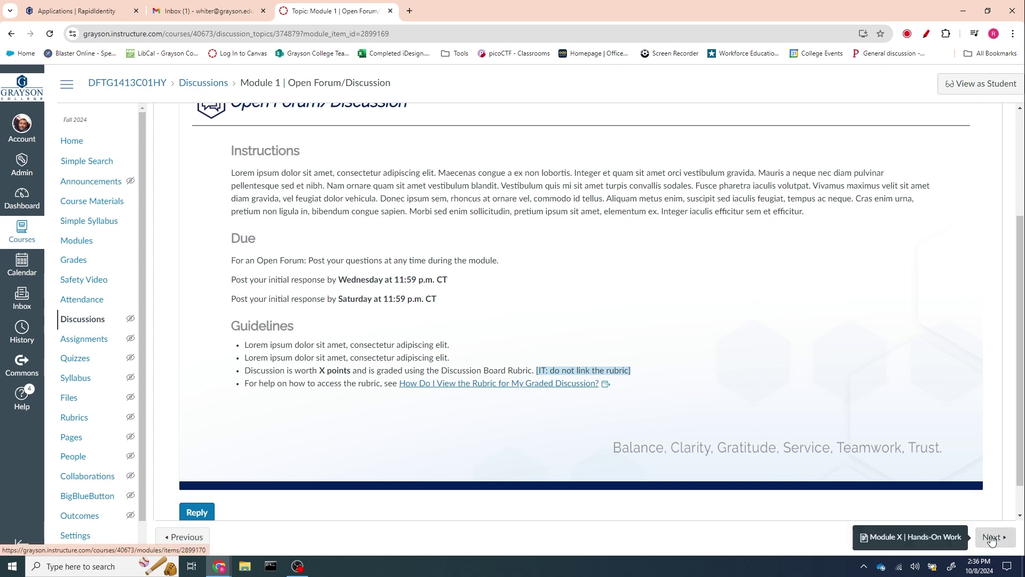
# - Advance from the Module 1 discussion to the Module X | Hands-On Work page
pyautogui.click(990, 538)
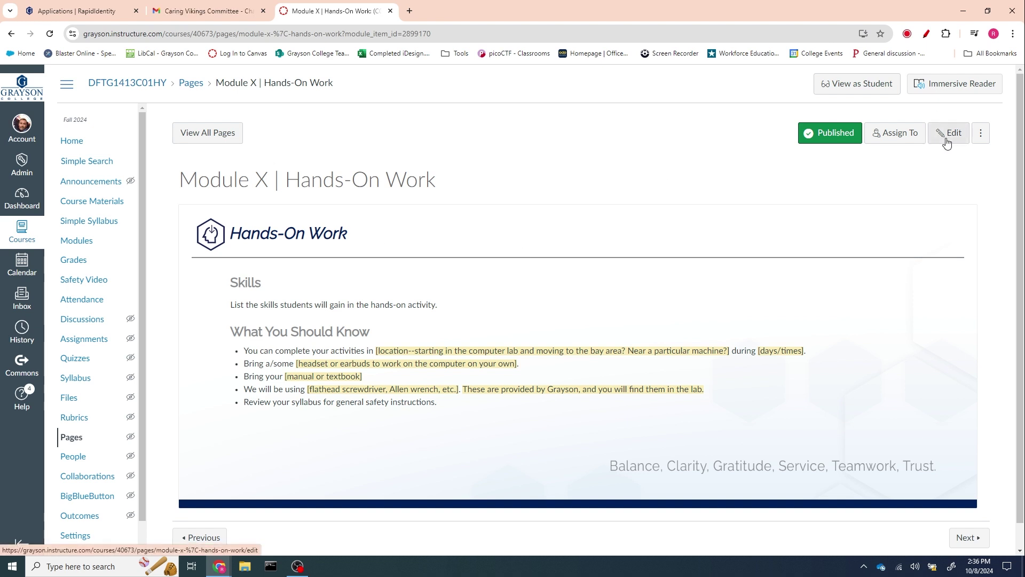
# - Retitle the page 'Module 1 | Hands-On Work', save it, and move to Assignment Preview
pyautogui.click(981, 136)
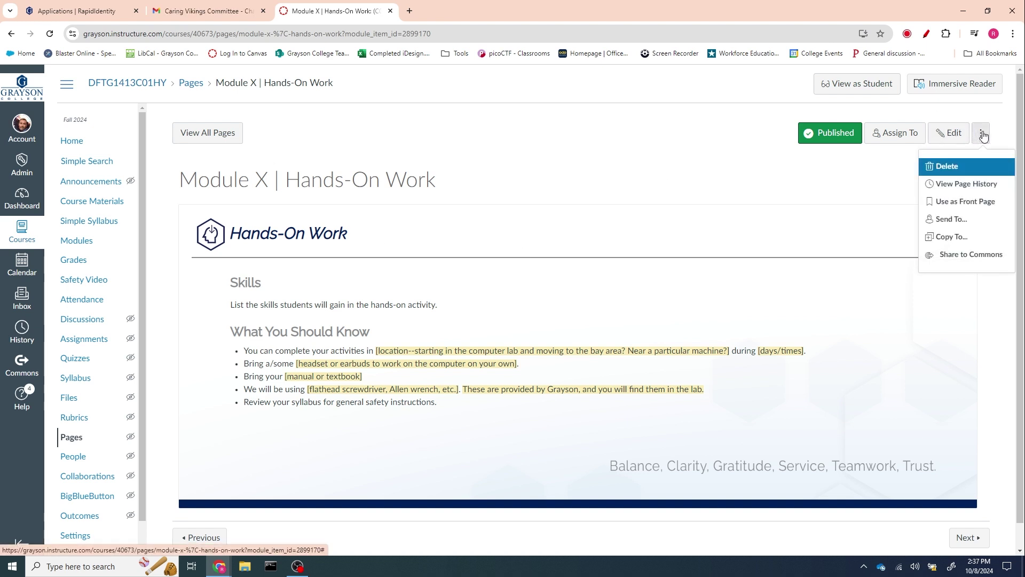
pyautogui.click(299, 252)
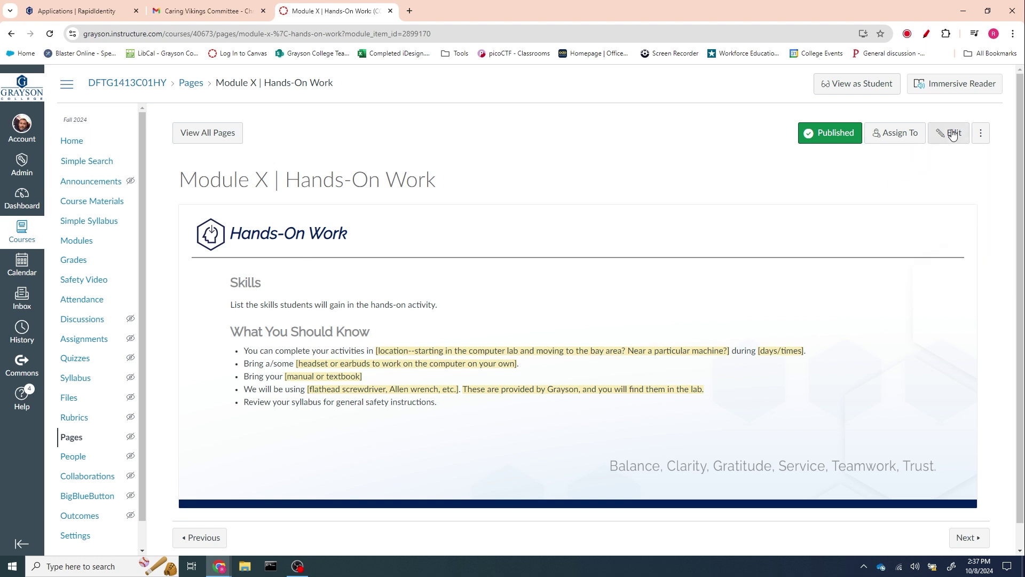
pyautogui.click(950, 133)
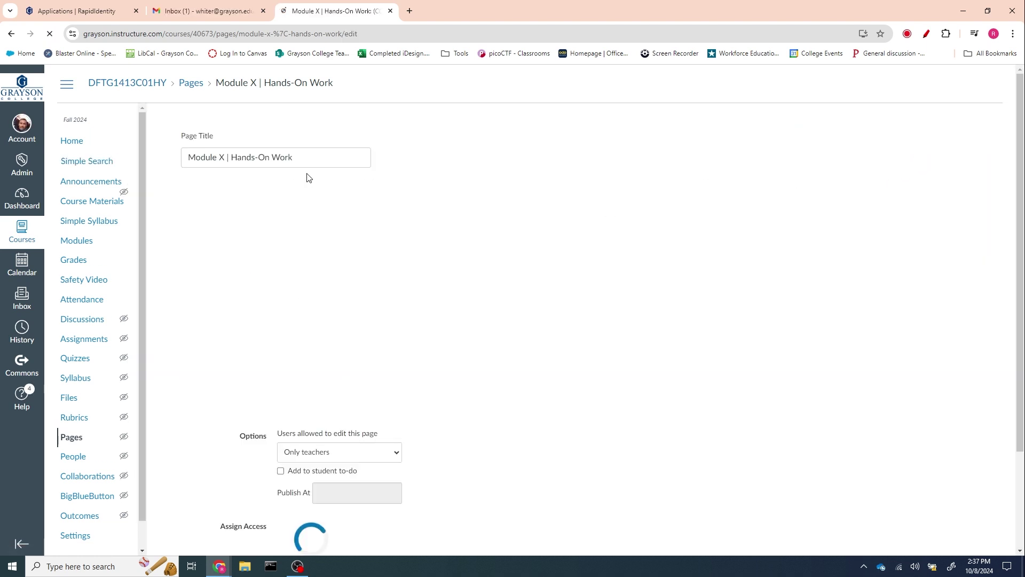
pyautogui.doubleClick(223, 158)
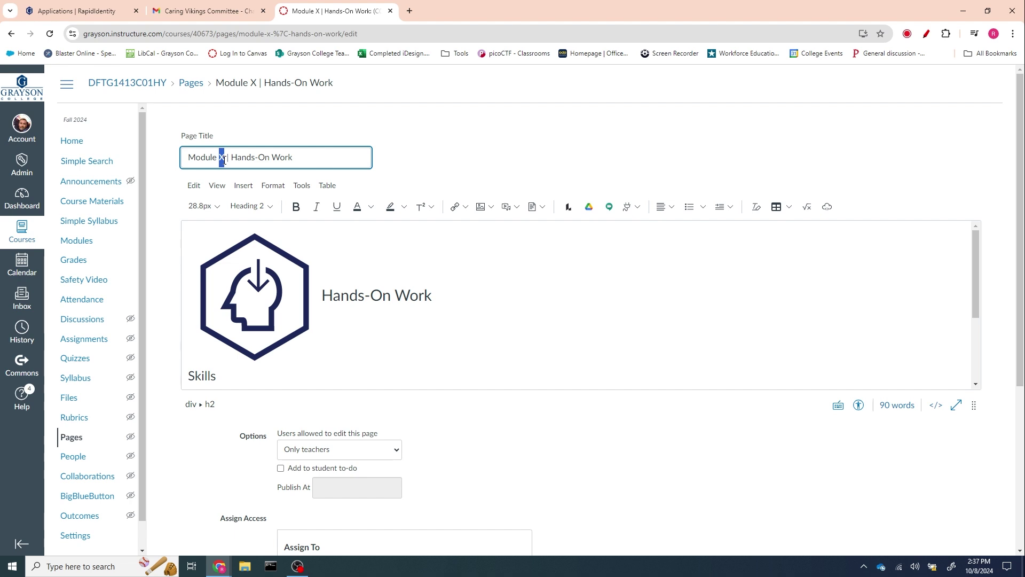
pyautogui.write('1')
pyautogui.scroll(-2, 563, 286)
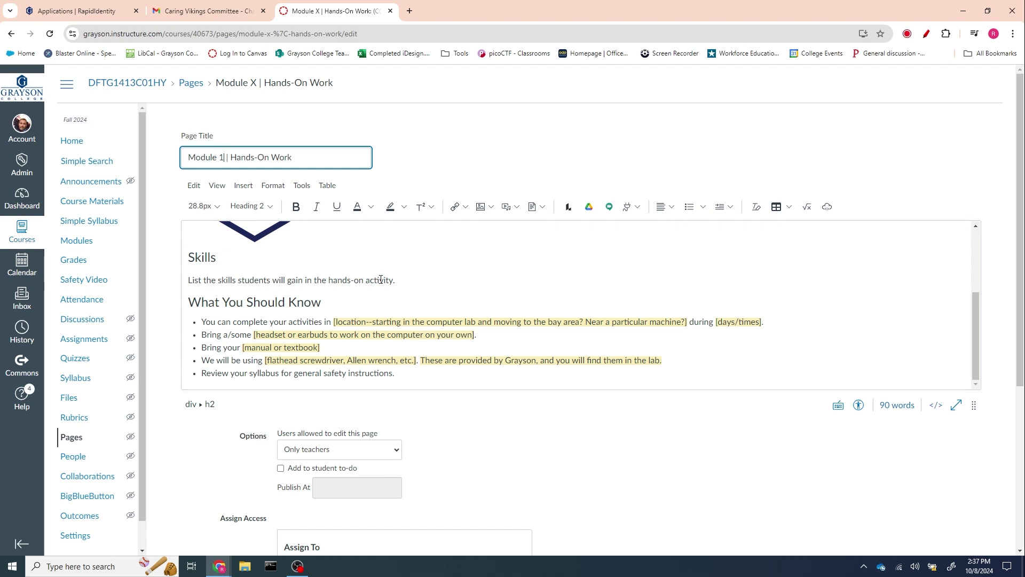
pyautogui.scroll(-2, 385, 297)
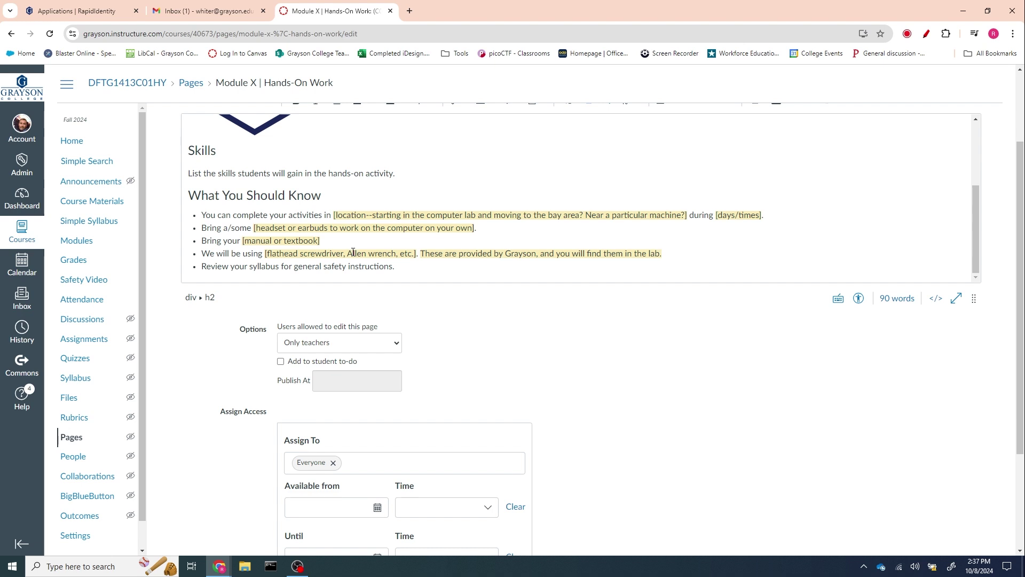
pyautogui.scroll(-3, 615, 408)
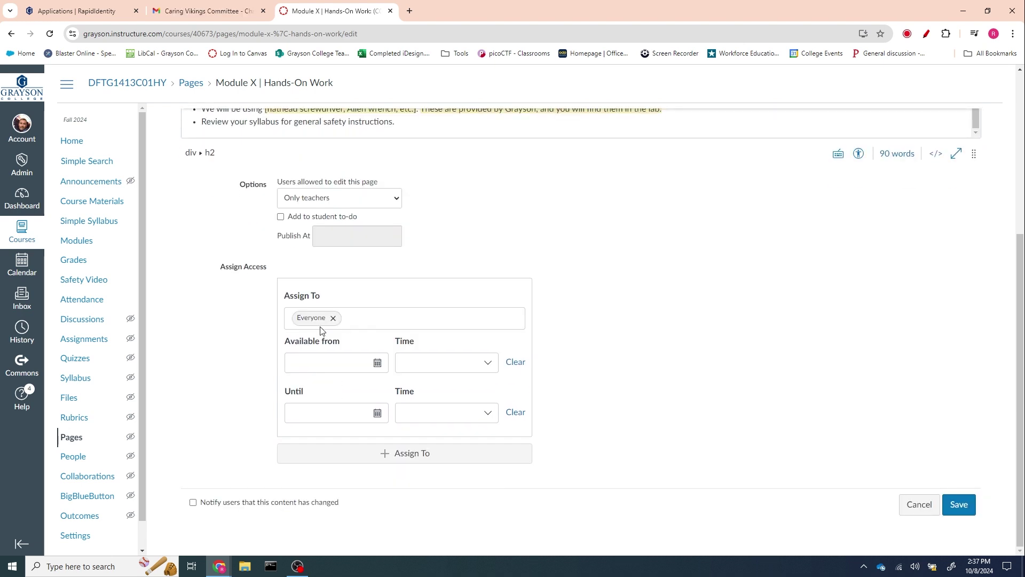
pyautogui.click(960, 505)
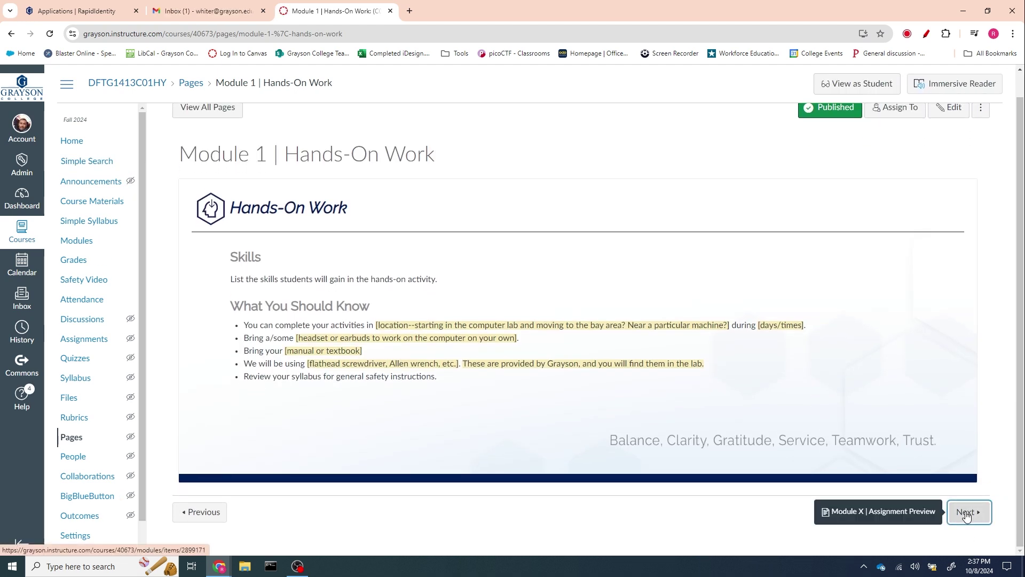
pyautogui.click(969, 518)
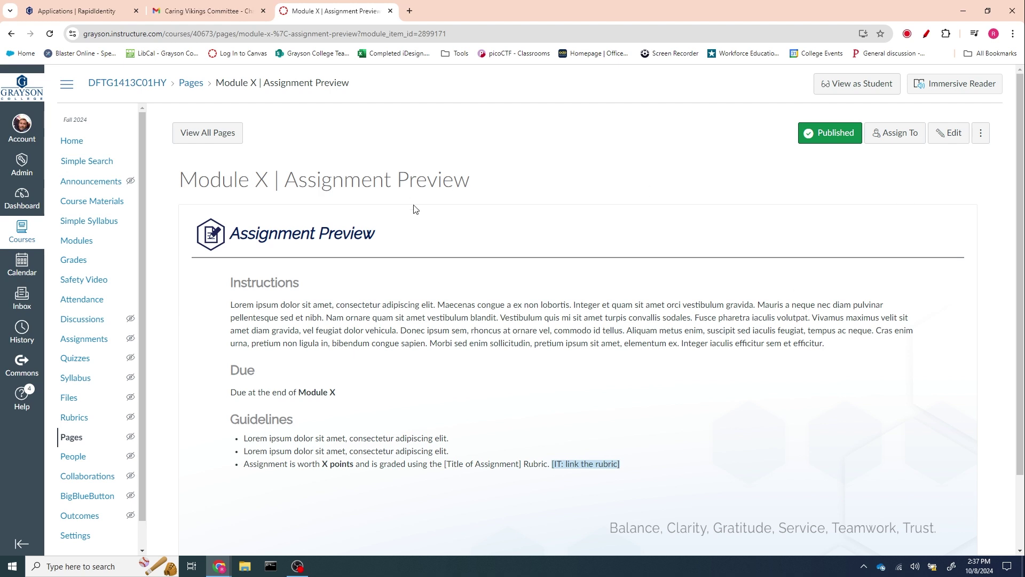
# - Rename the assignment 'Module 1 | Assignment', keeping the Assignments group and Points display
pyautogui.scroll(-2, 525, 256)
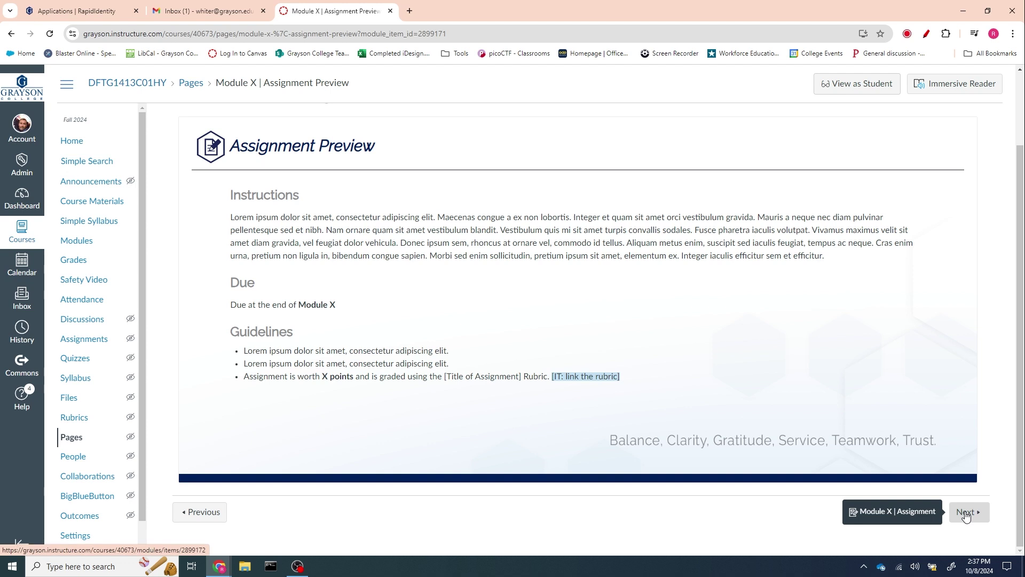
pyautogui.click(966, 512)
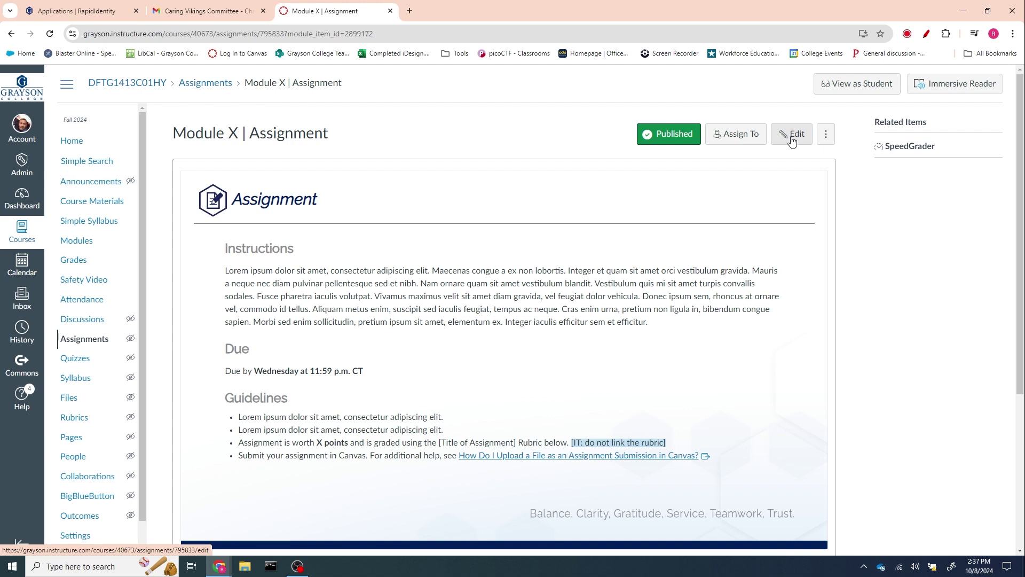
pyautogui.click(792, 138)
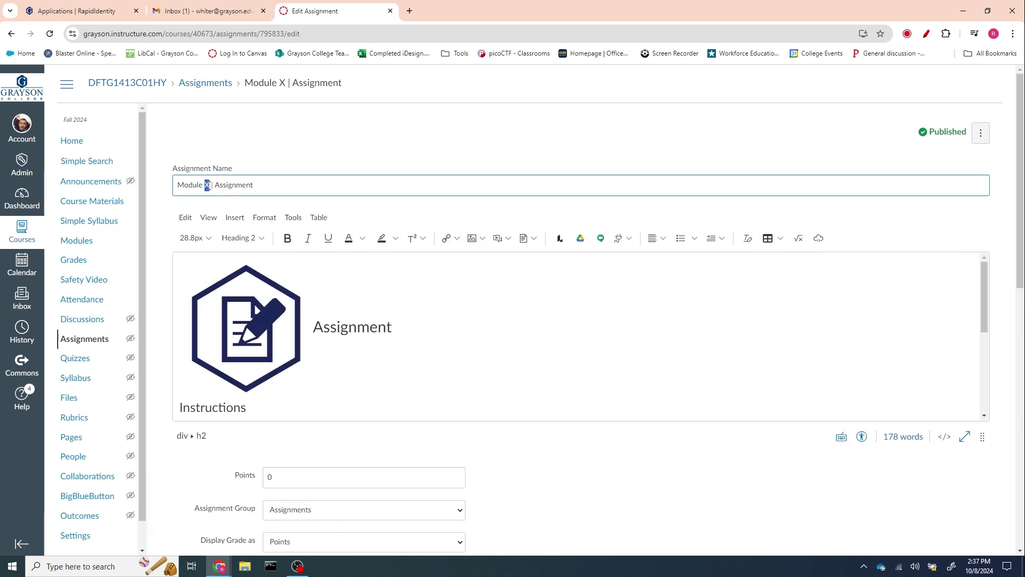
pyautogui.write('1')
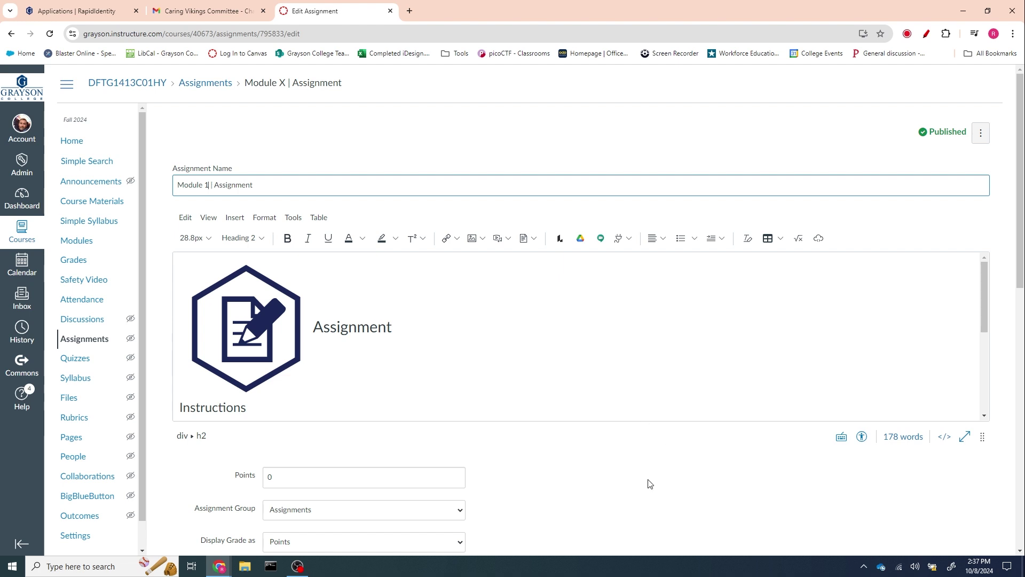
pyautogui.scroll(-2, 650, 483)
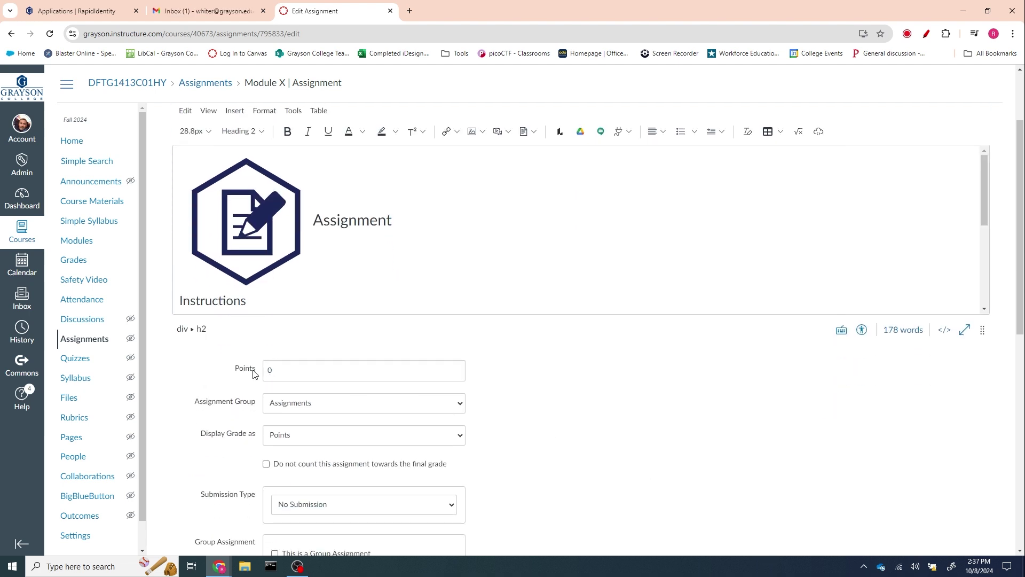
pyautogui.click(327, 403)
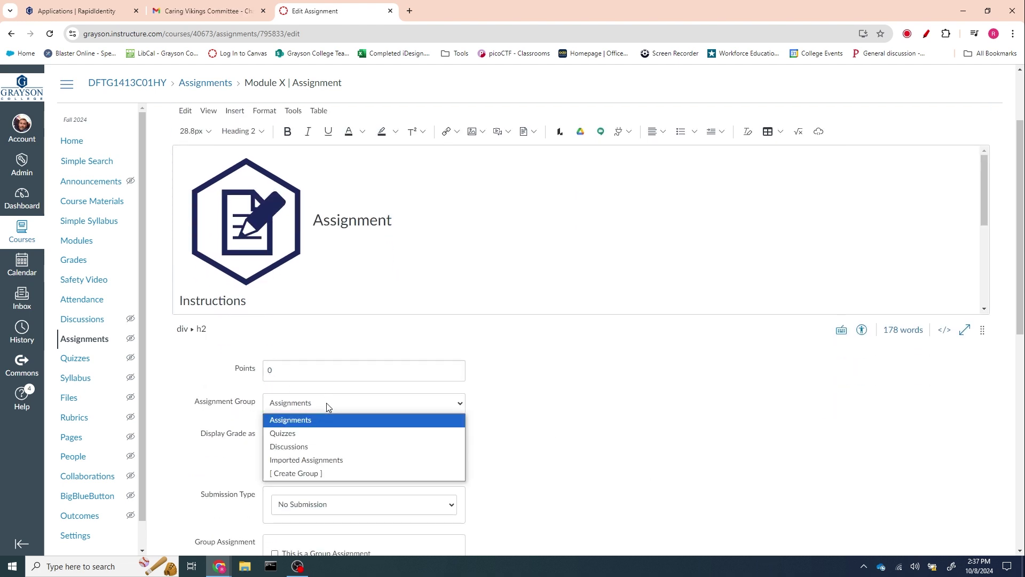
pyautogui.click(530, 440)
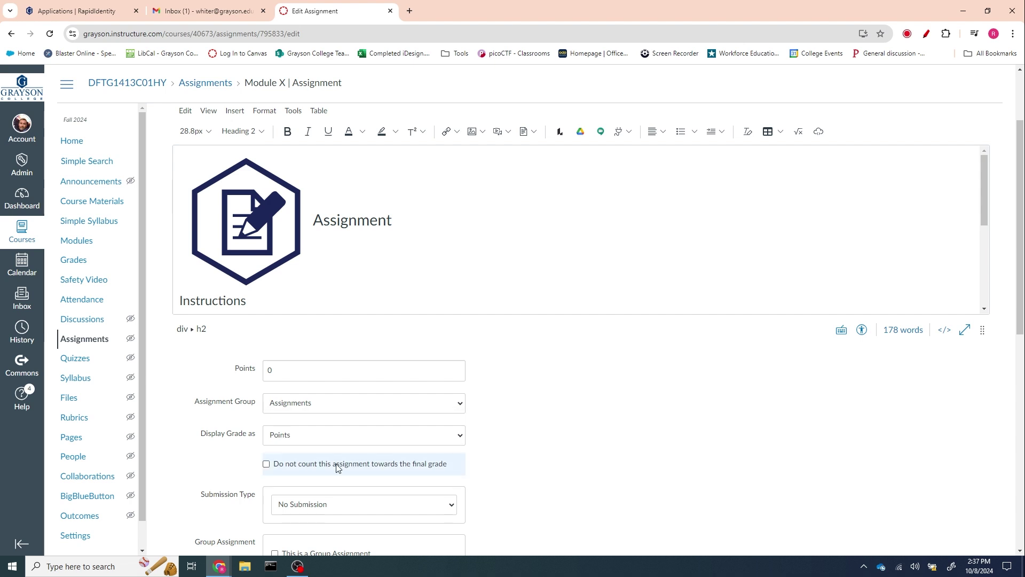
pyautogui.click(308, 437)
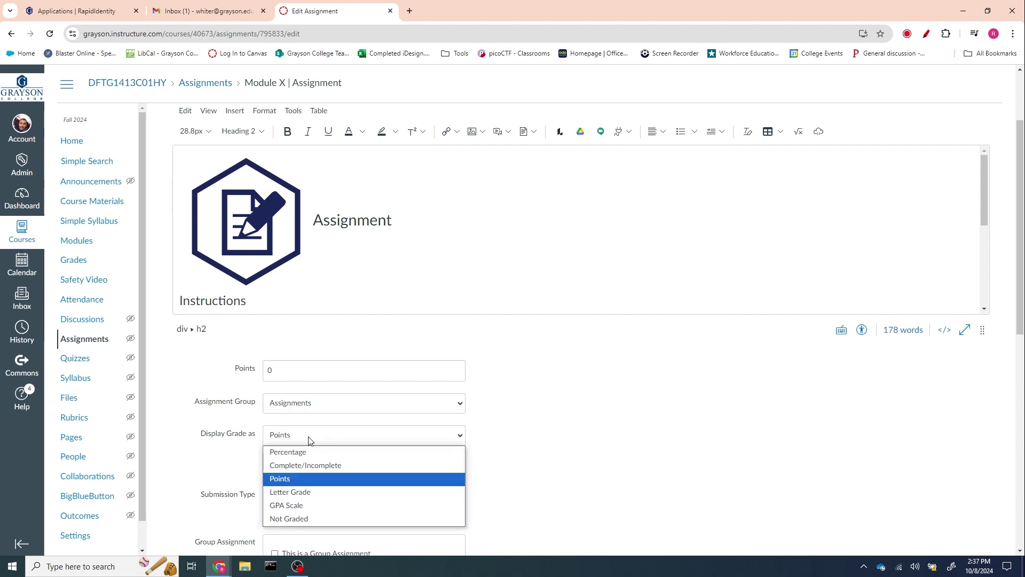
pyautogui.click(607, 441)
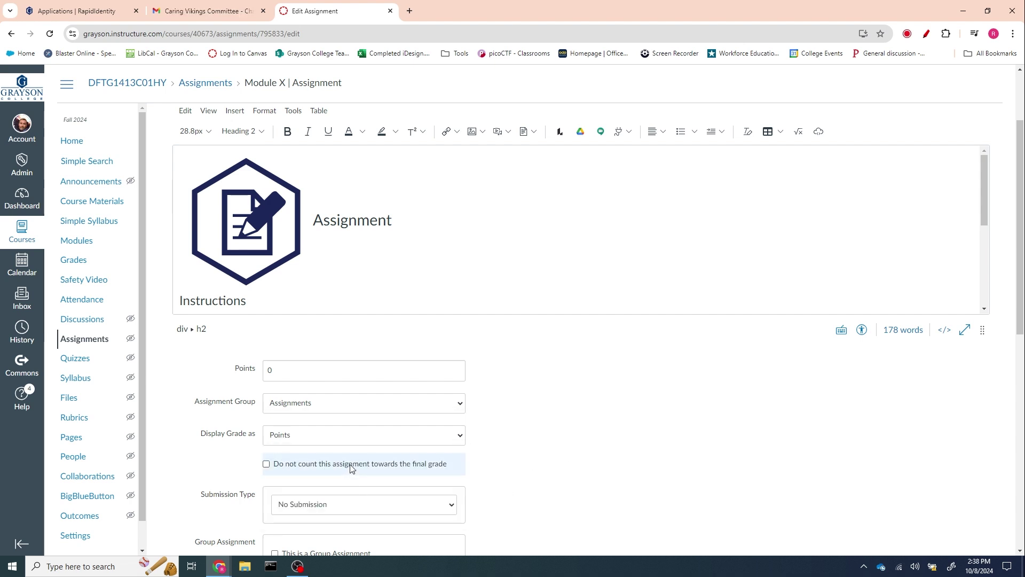
pyautogui.scroll(-3, 488, 470)
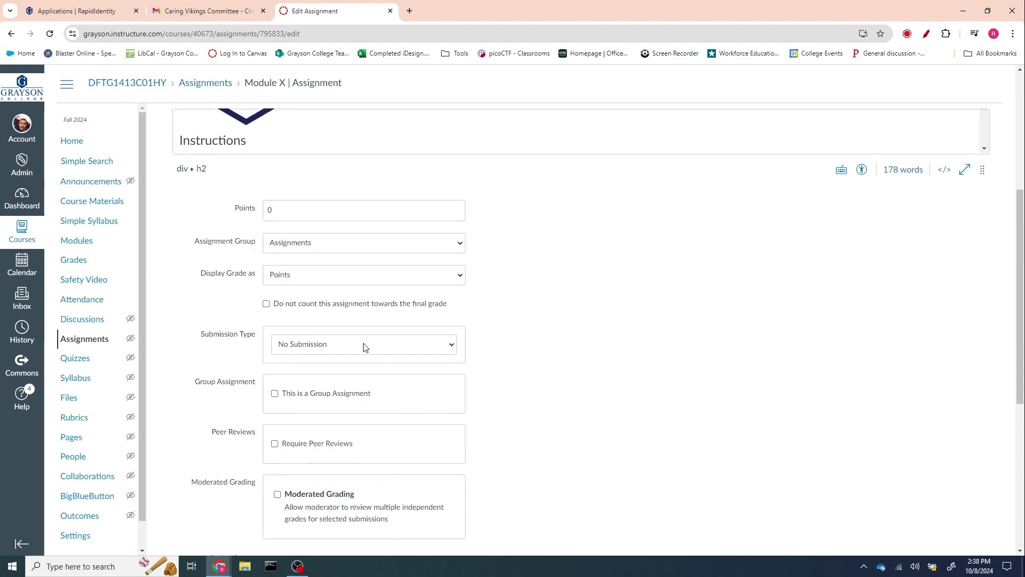
# - Keep No Submission as the submission type, then save 'Module 1 | Assignment' and review it
pyautogui.click(316, 348)
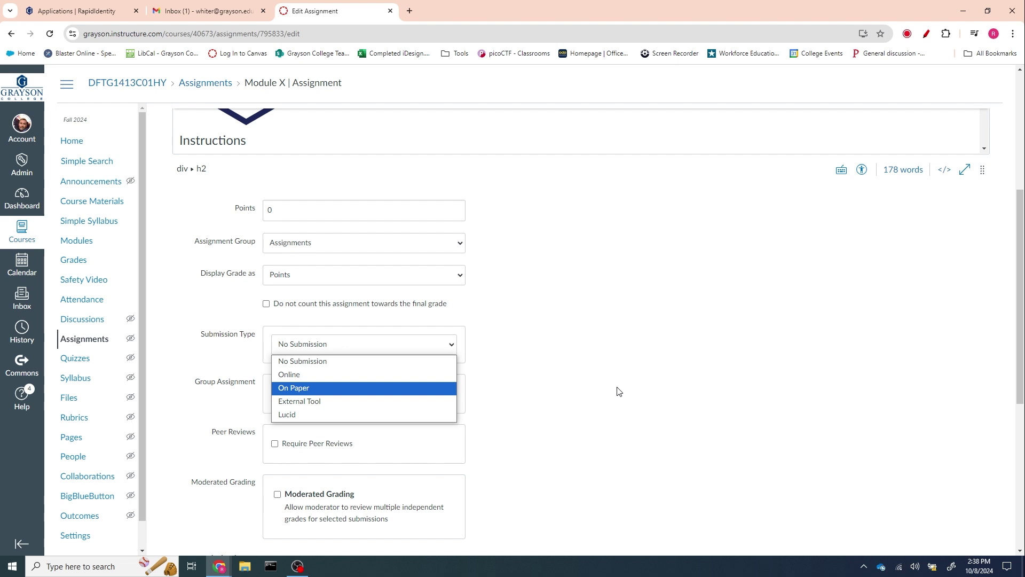
pyautogui.click(618, 350)
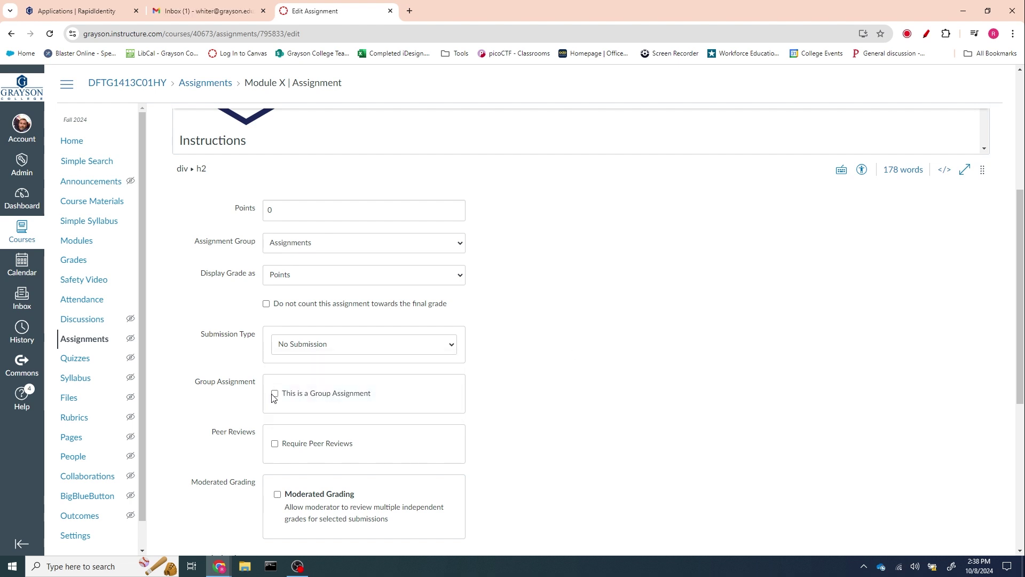
pyautogui.scroll(-3, 517, 422)
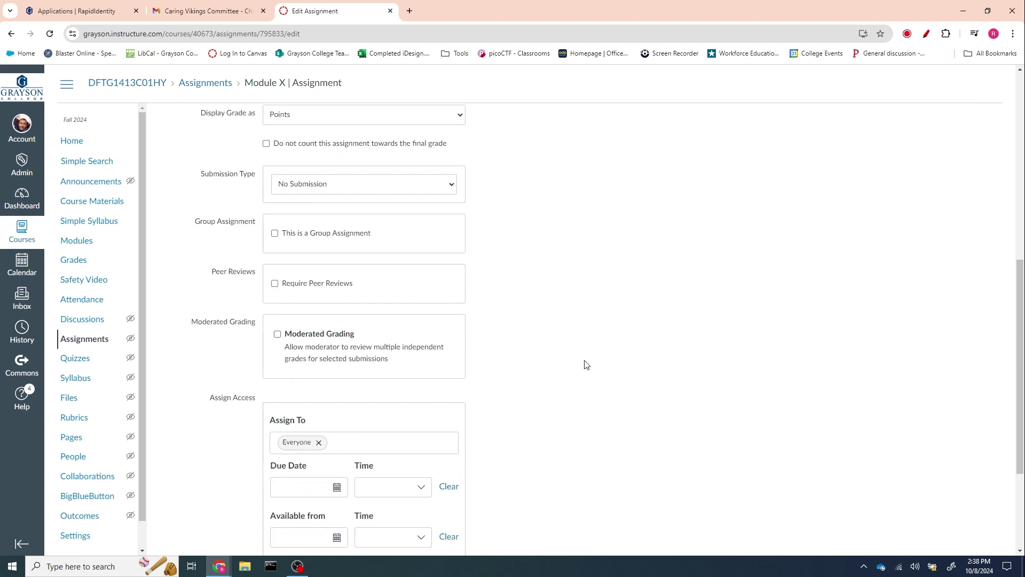
pyautogui.scroll(-3, 343, 361)
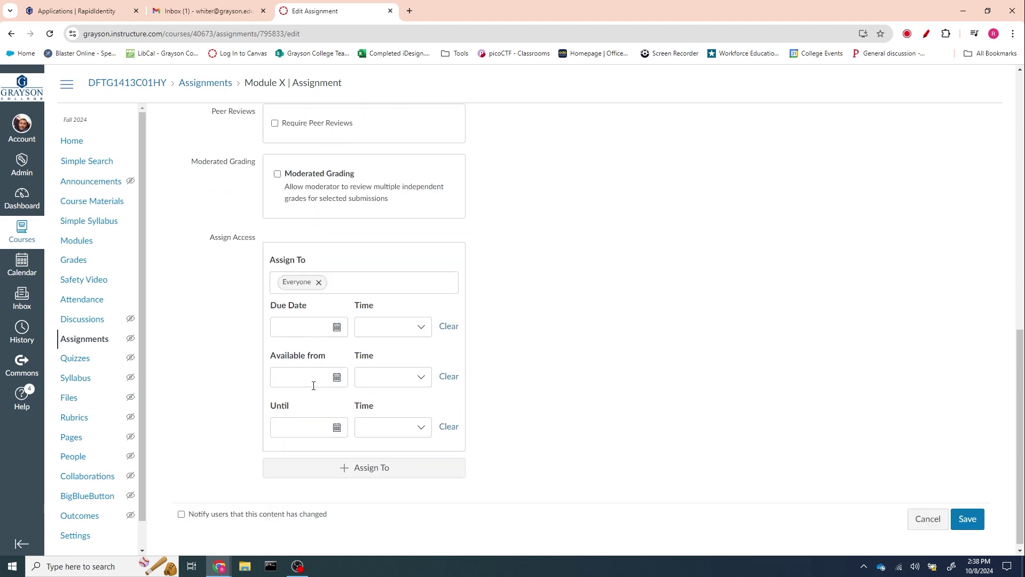
pyautogui.scroll(11, 636, 371)
pyautogui.scroll(-2, 481, 309)
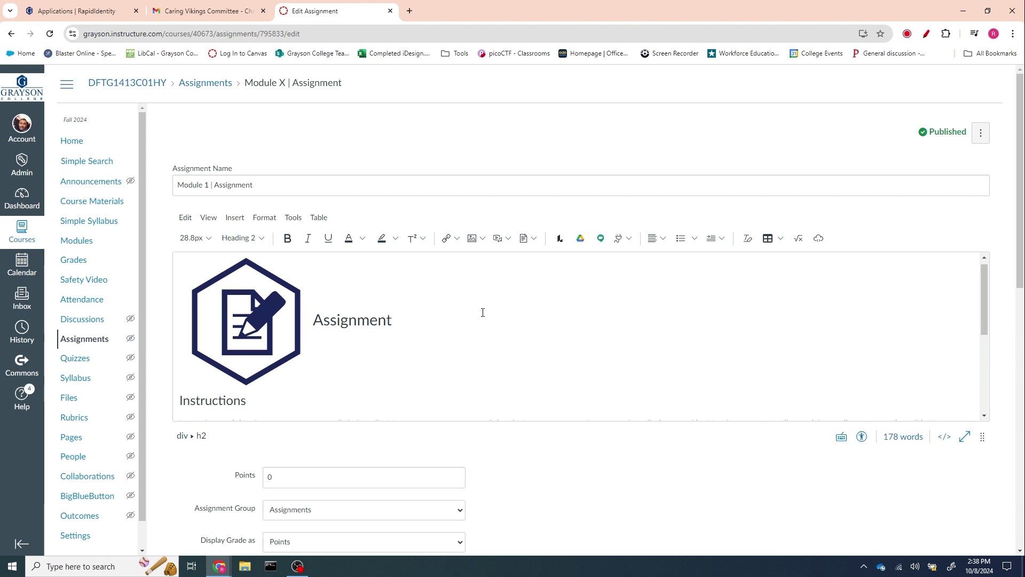
pyautogui.scroll(-2, 308, 358)
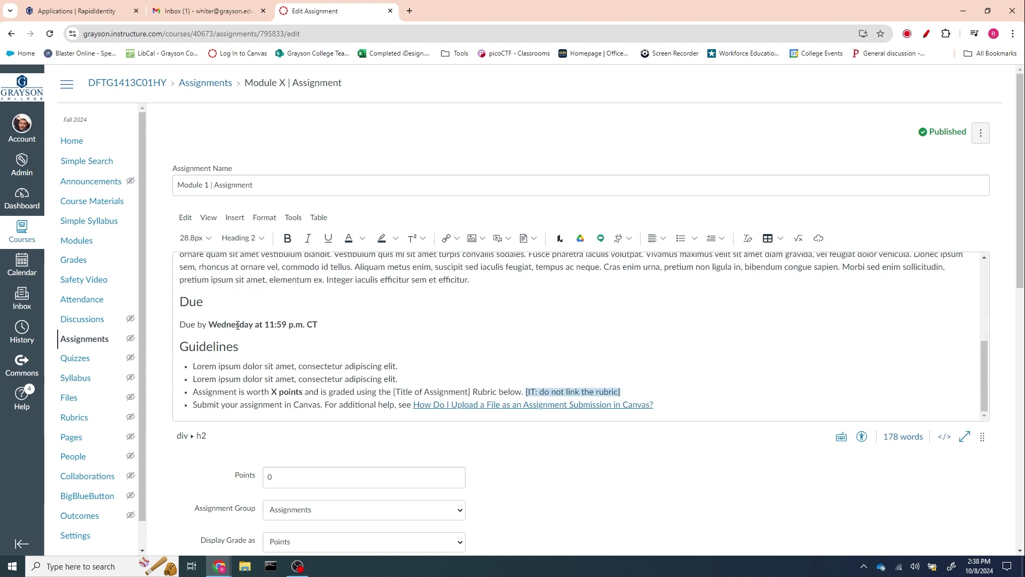
pyautogui.scroll(-2, 289, 326)
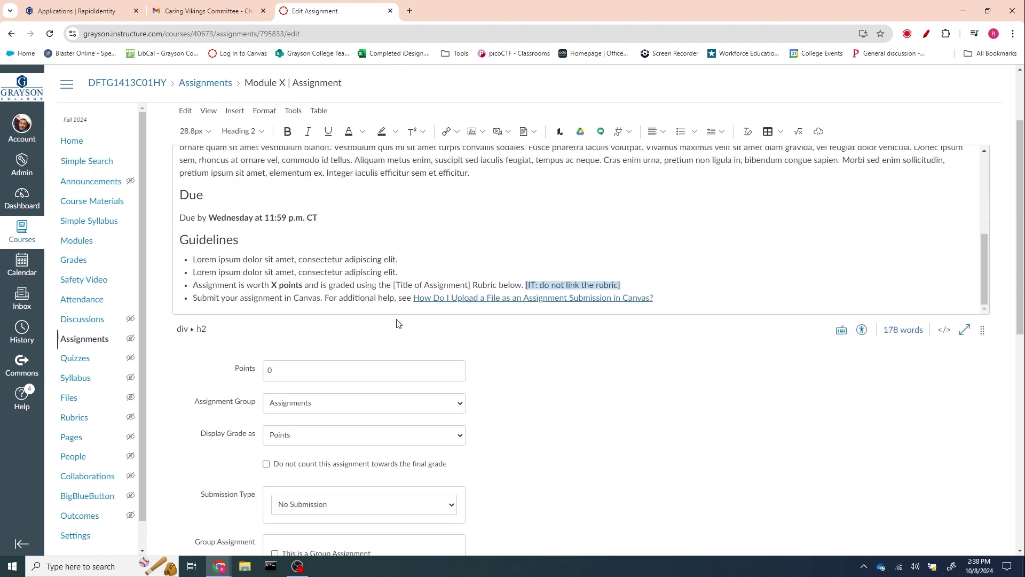
pyautogui.scroll(-9, 697, 435)
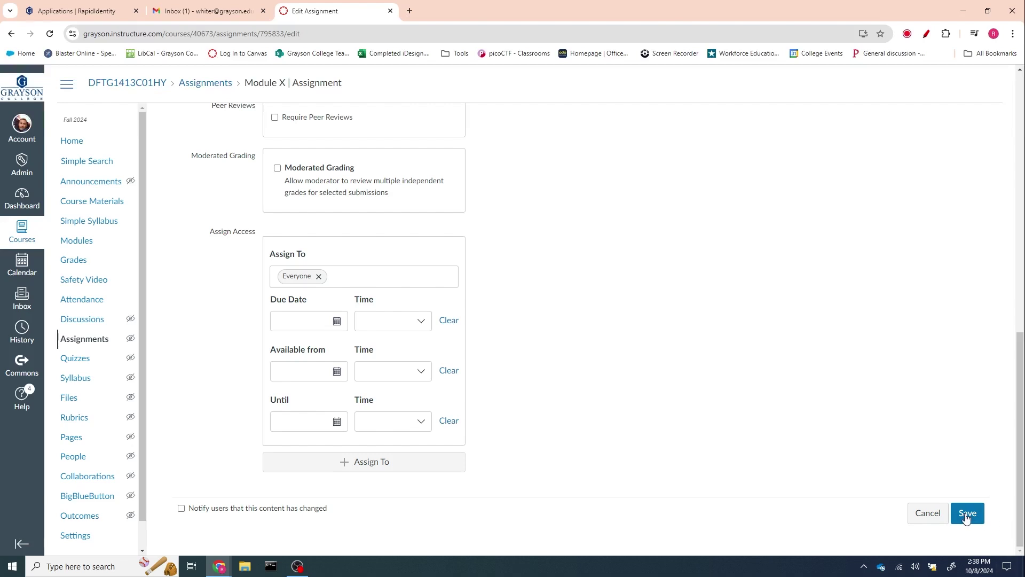
pyautogui.click(965, 513)
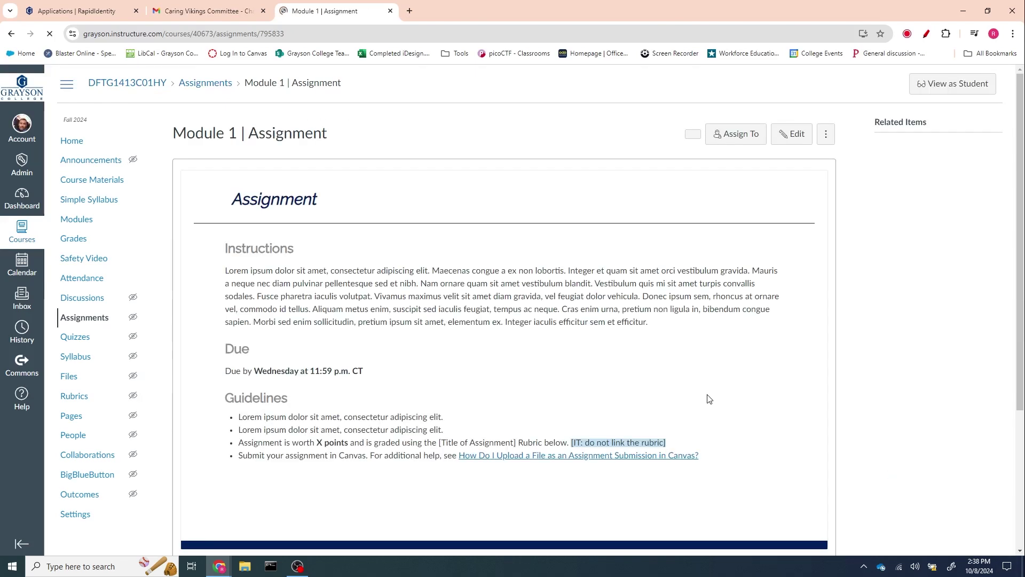
pyautogui.scroll(-4, 703, 396)
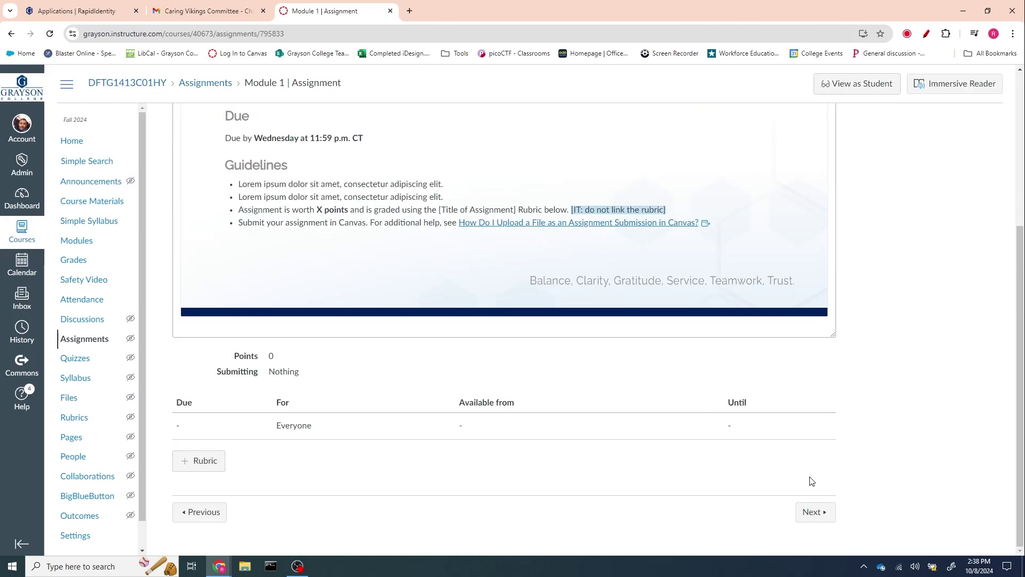
# - Rename the quiz 'Module 1 | Quiz' in the Quizzes group, with grades shown as Points
pyautogui.click(812, 512)
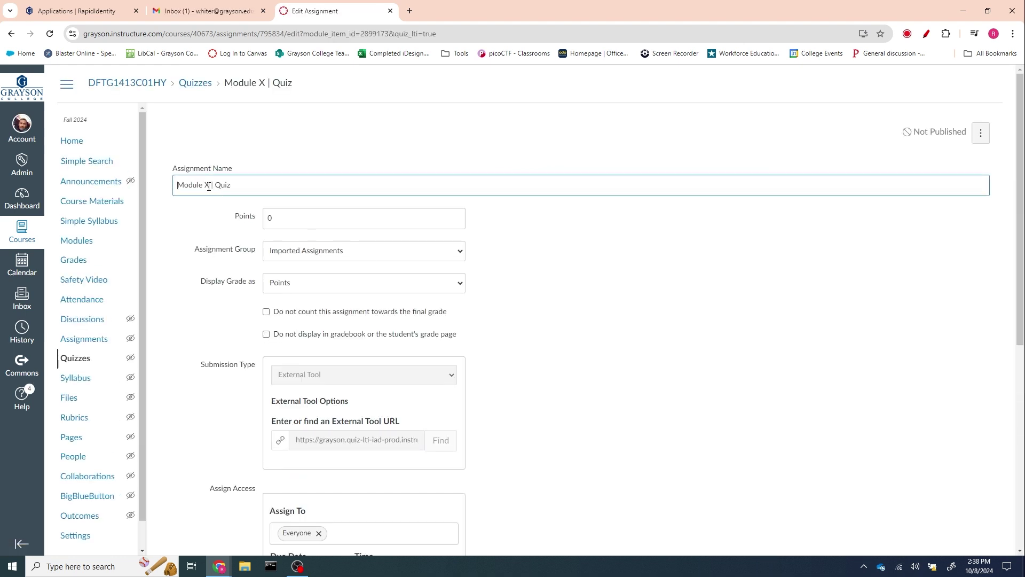
pyautogui.write('1')
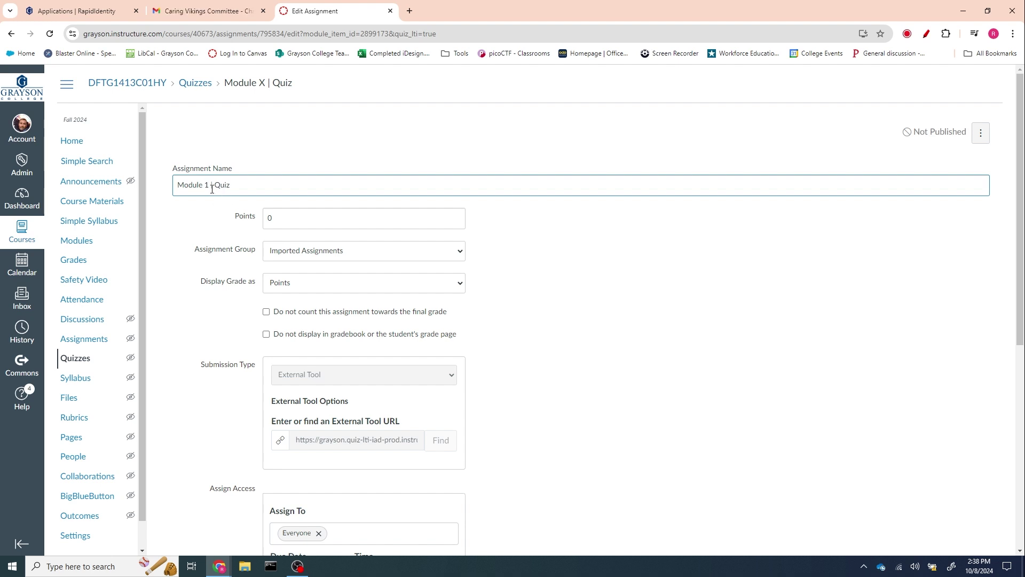
pyautogui.doubleClick(218, 187)
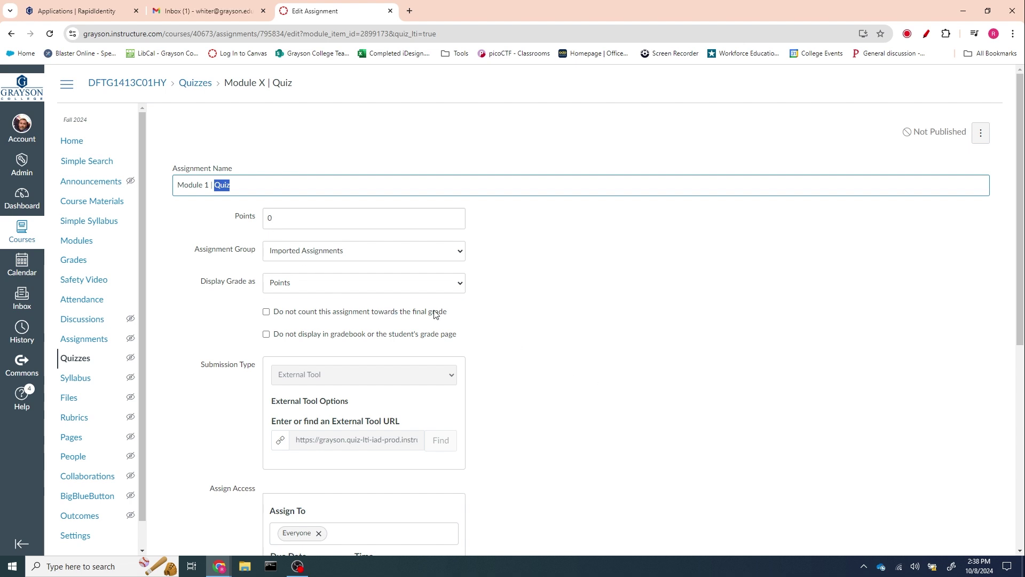
pyautogui.click(305, 257)
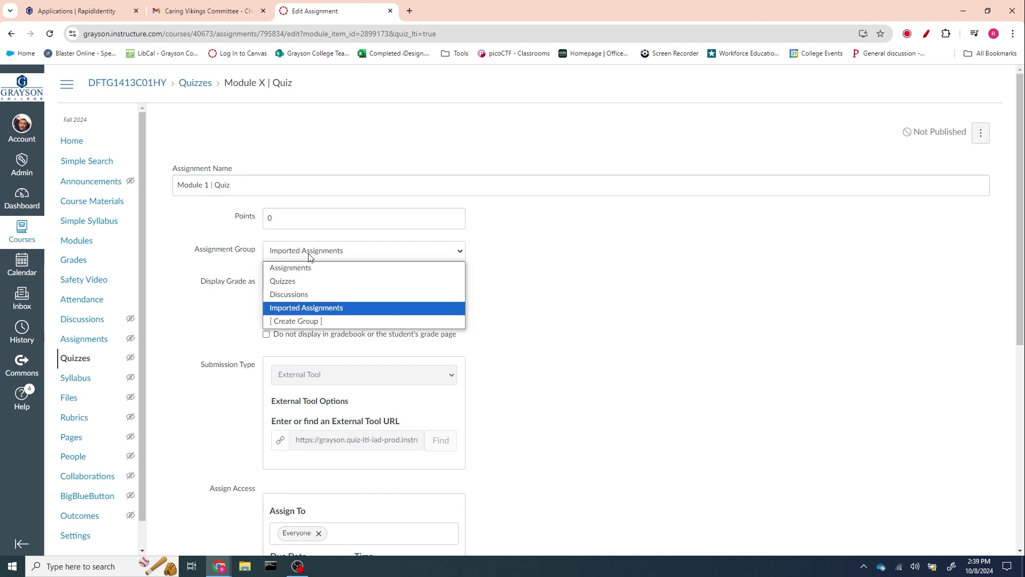
pyautogui.click(297, 281)
pyautogui.click(297, 287)
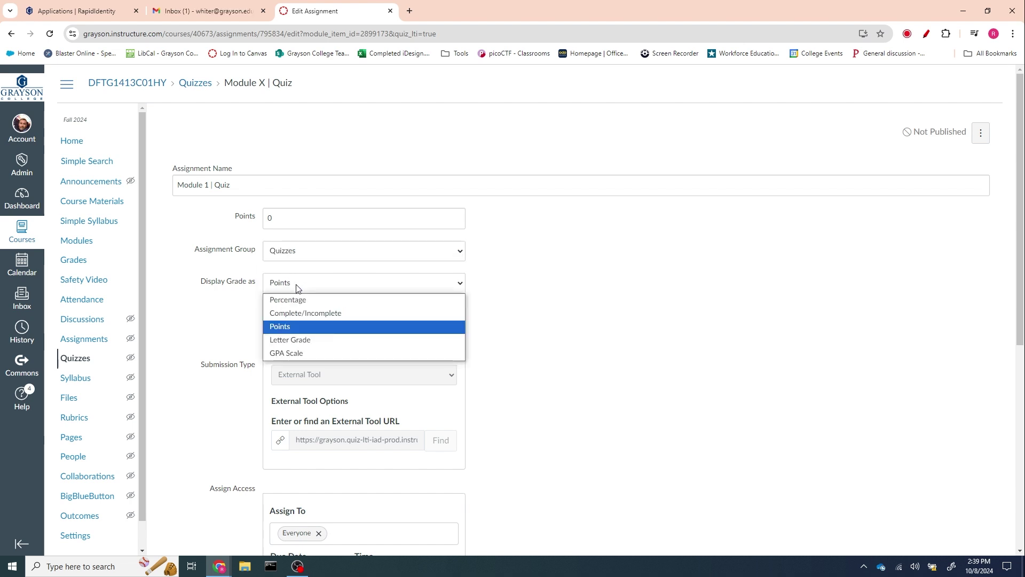
pyautogui.click(603, 332)
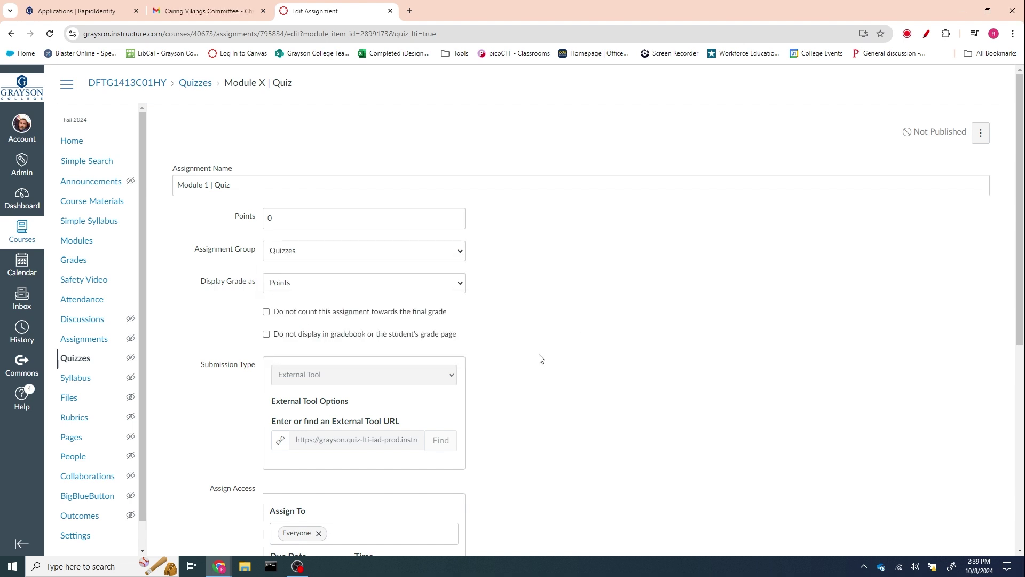
pyautogui.scroll(-2, 552, 352)
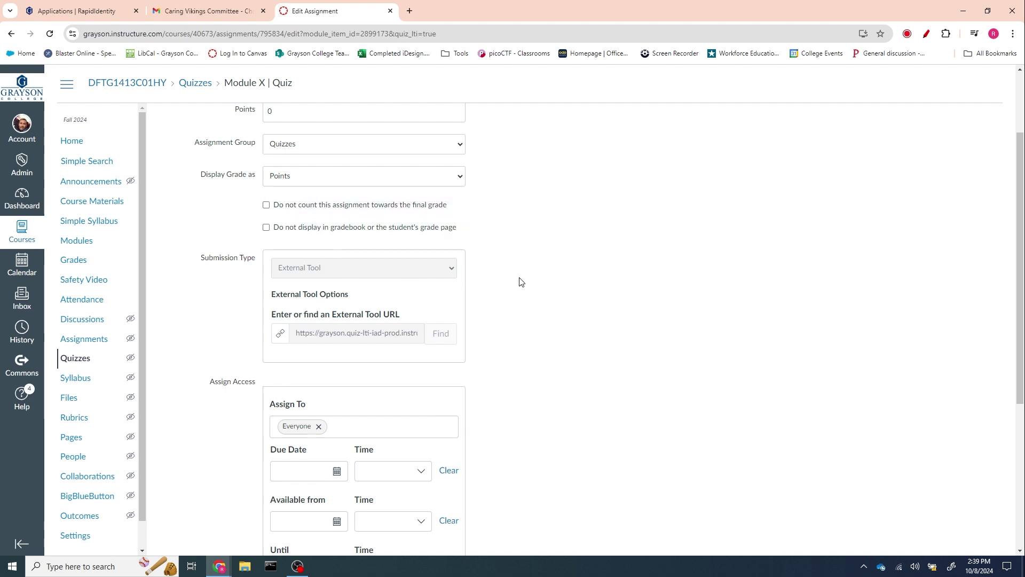
pyautogui.scroll(-3, 521, 282)
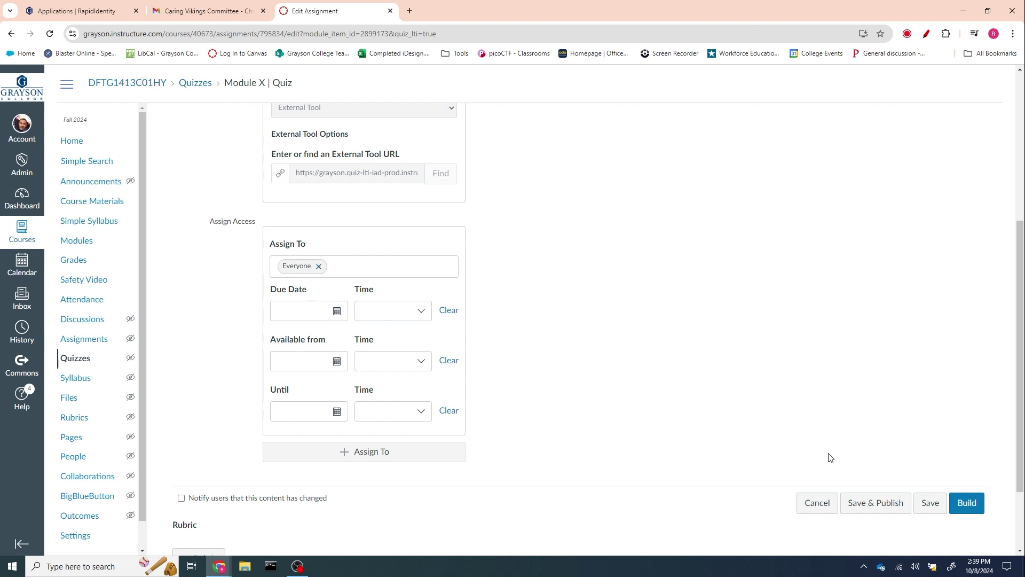
# - Open the quiz builder and look over the Insert Content choices without adding any questions
pyautogui.click(967, 503)
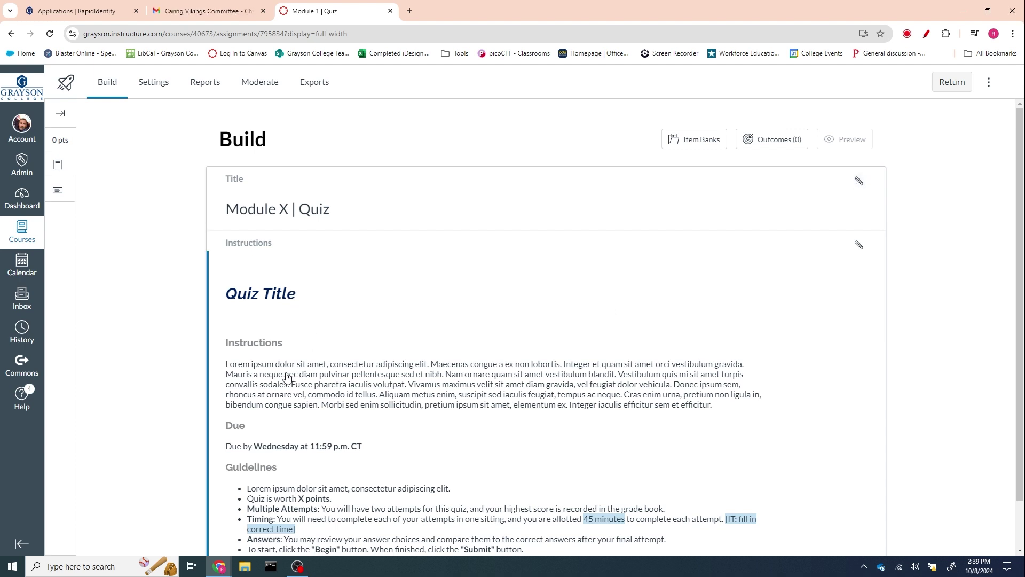
pyautogui.scroll(-1, 393, 405)
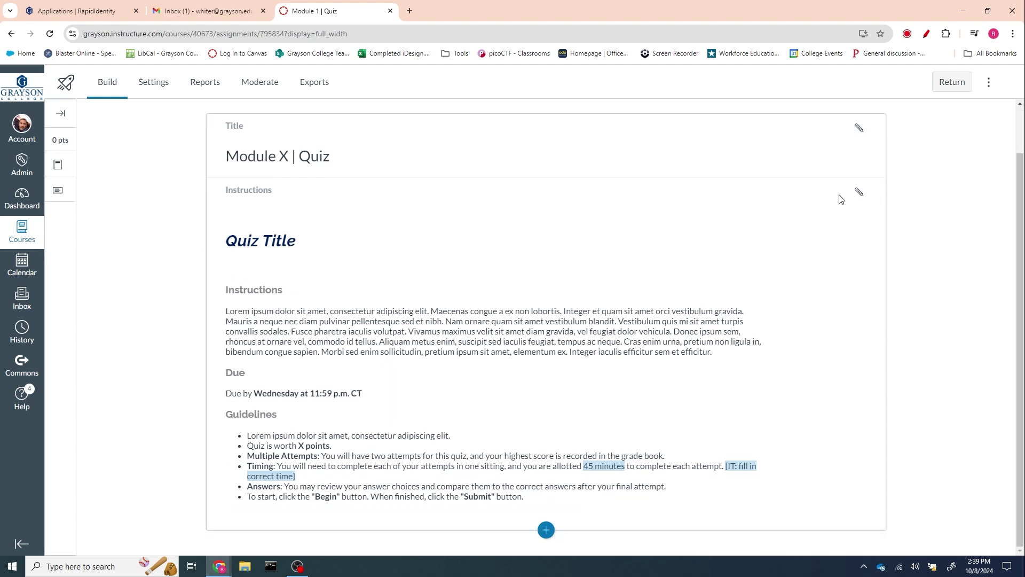
pyautogui.click(546, 531)
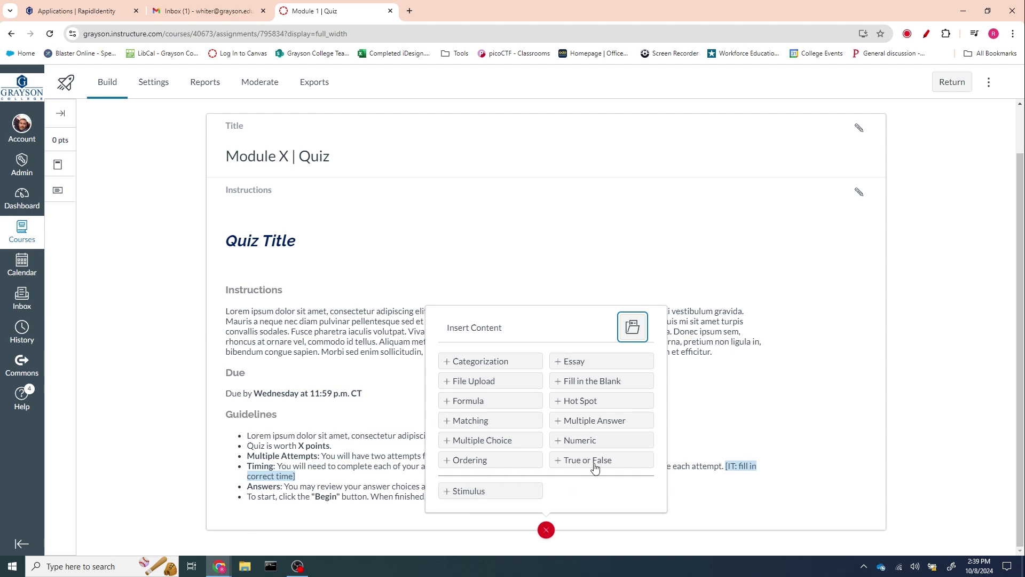
pyautogui.click(858, 400)
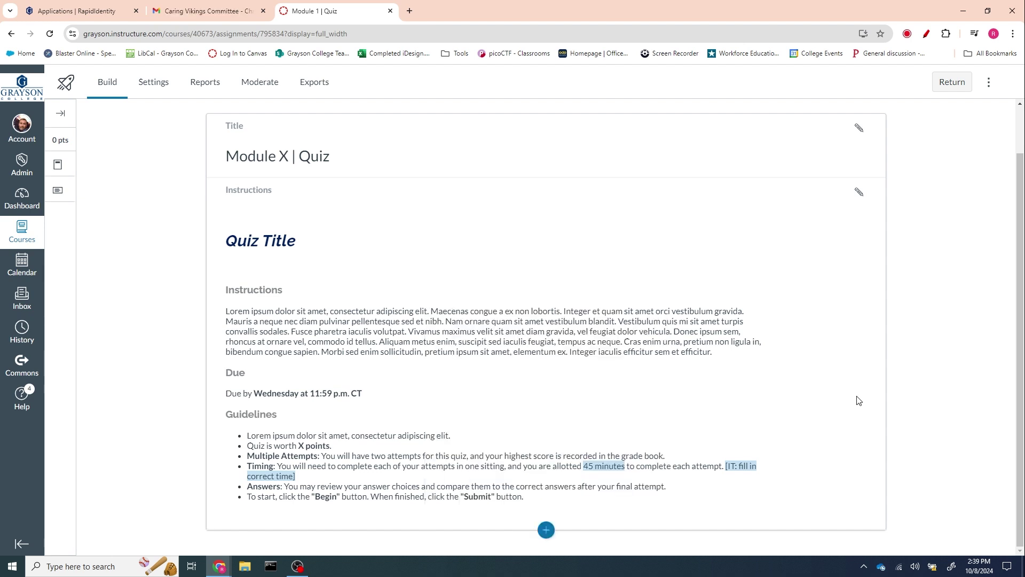
pyautogui.scroll(1, 581, 550)
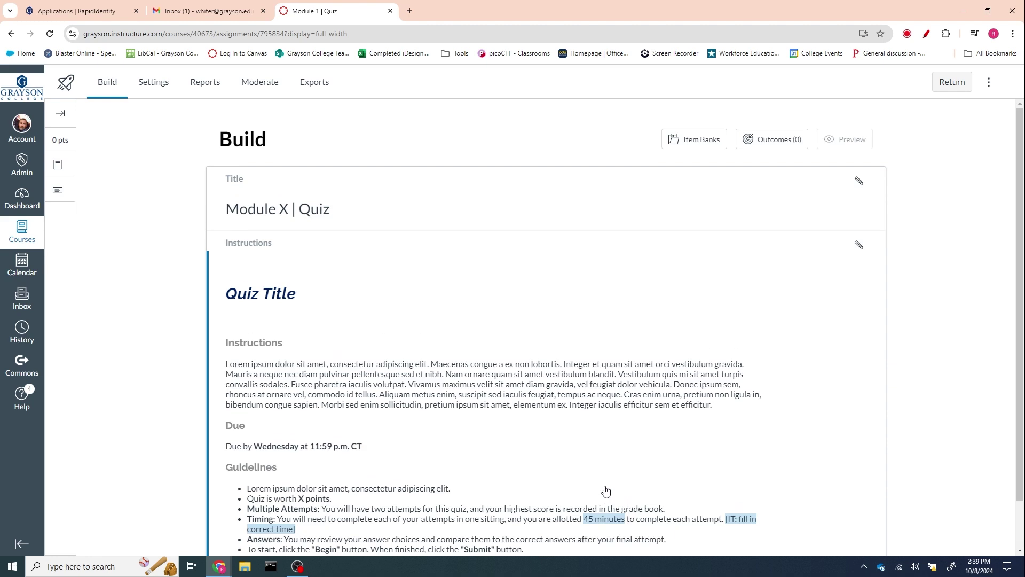
pyautogui.scroll(-1, 951, 362)
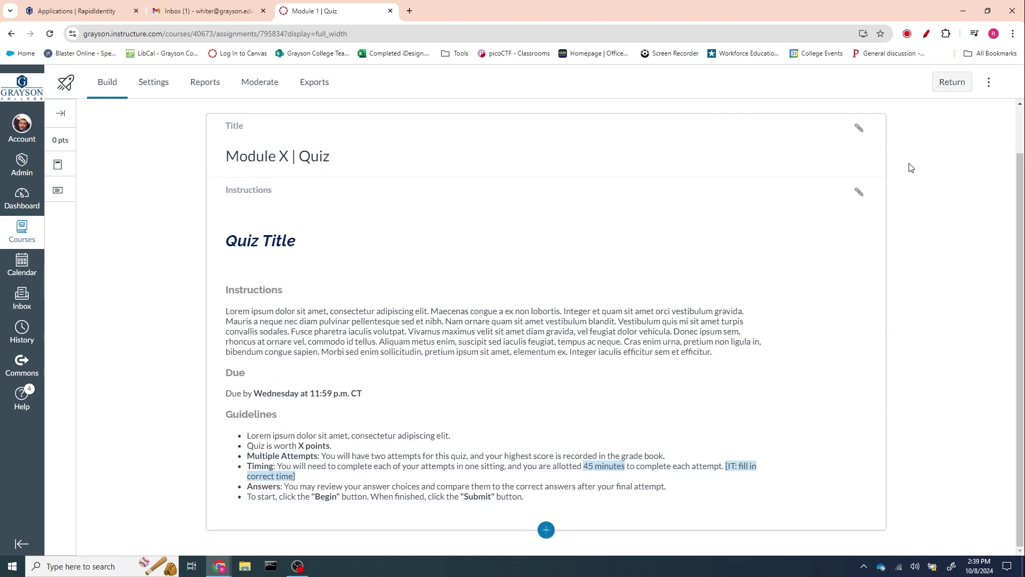
# - Return to the Modules page and locate 'Module 1 | Quiz' under Module 1 | Introduction
pyautogui.click(952, 81)
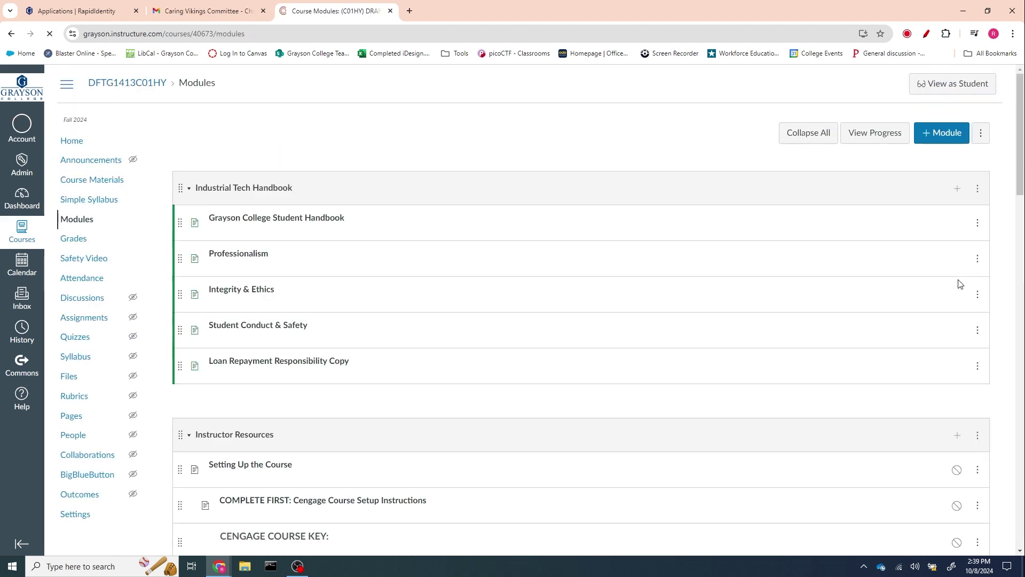
pyautogui.scroll(-6, 768, 356)
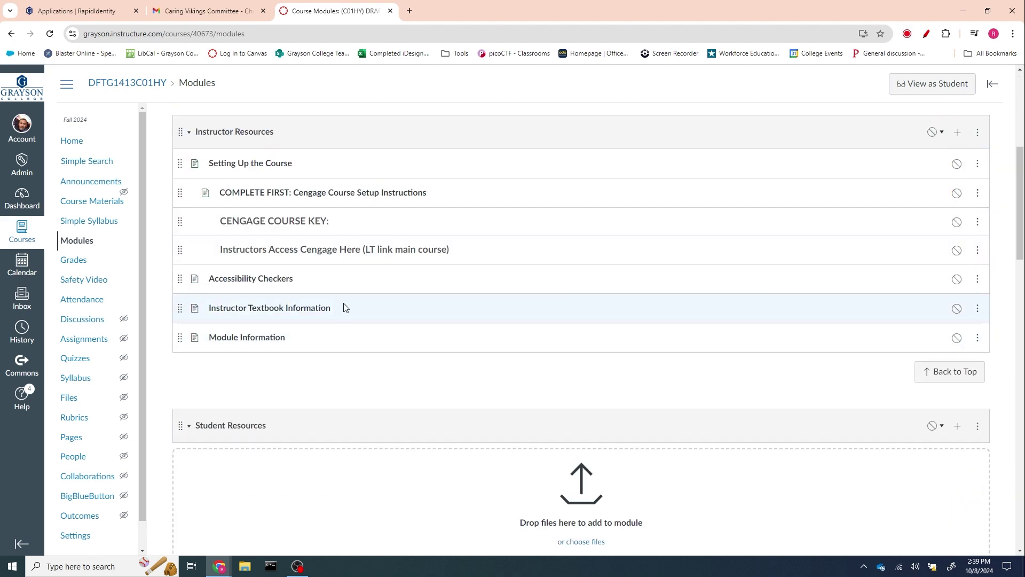
pyautogui.scroll(-11, 396, 315)
pyautogui.scroll(-4, 396, 322)
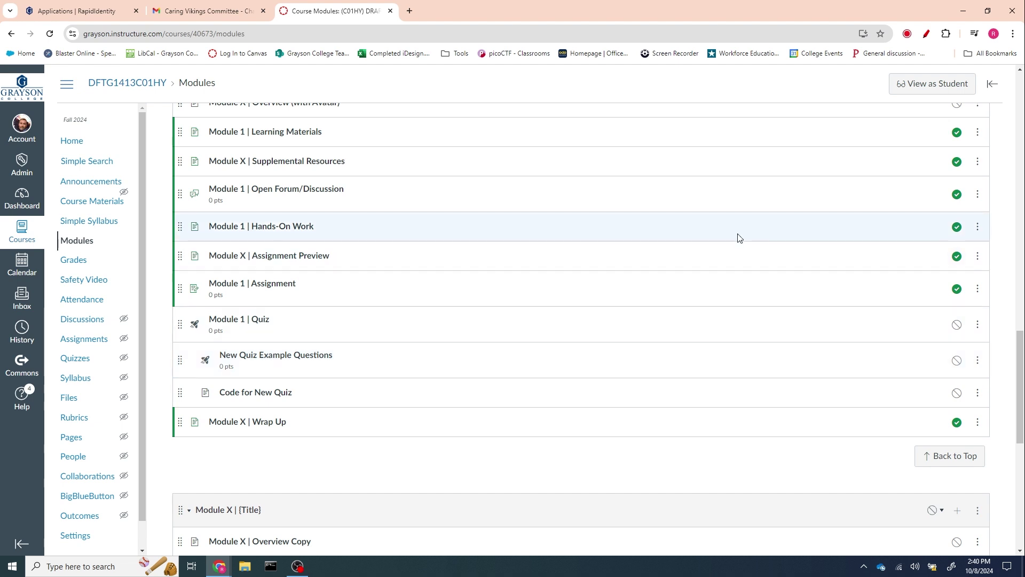
pyautogui.scroll(3, 737, 233)
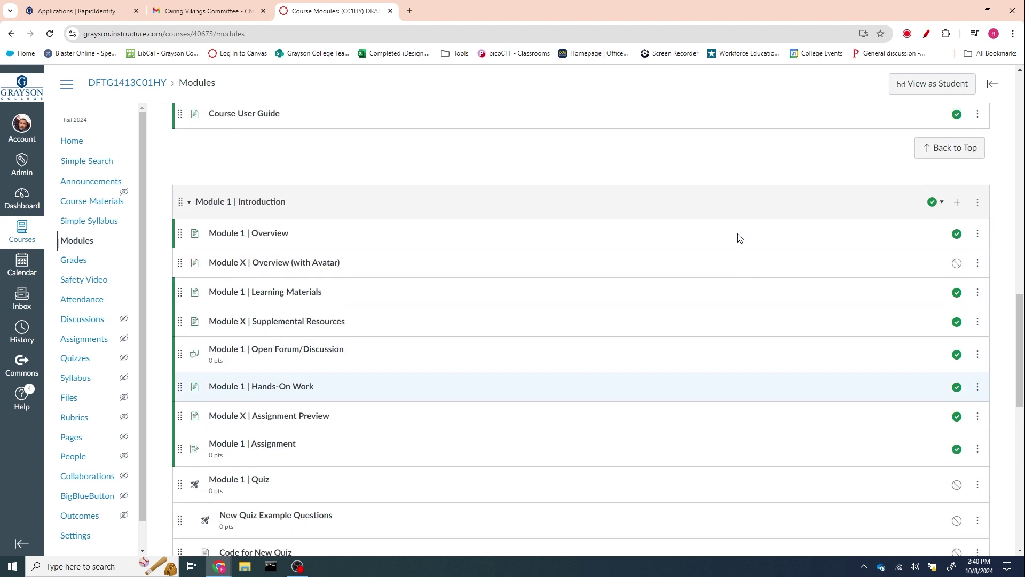
# - Start adding a Quiz item to the Module 1 | Introduction module
pyautogui.click(957, 202)
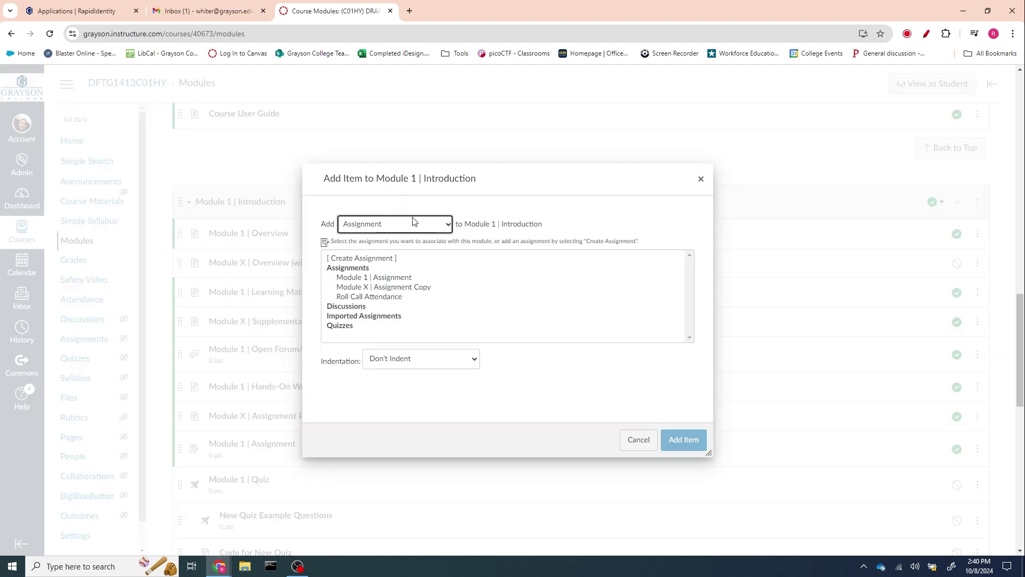
pyautogui.click(437, 224)
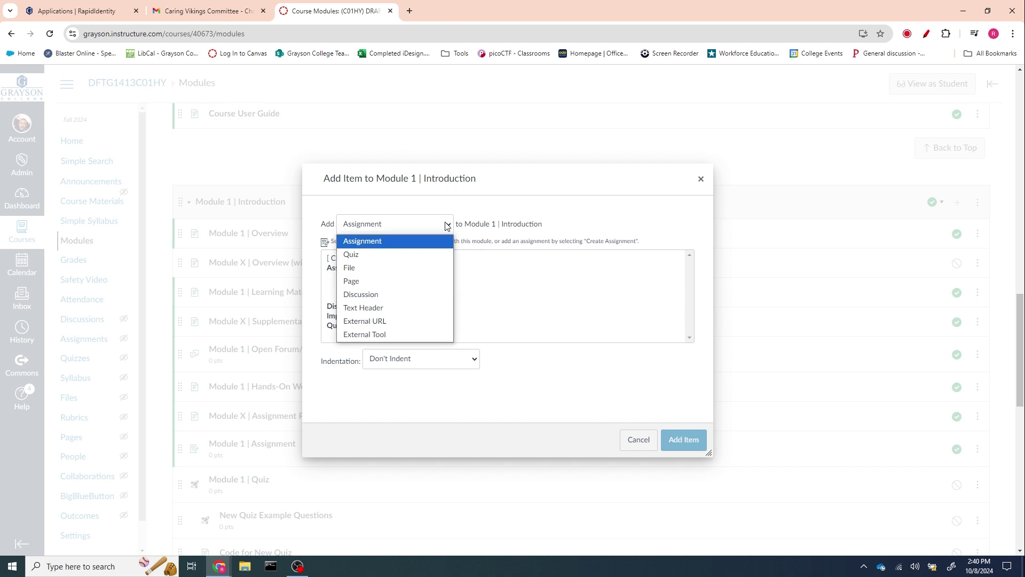
pyautogui.click(395, 253)
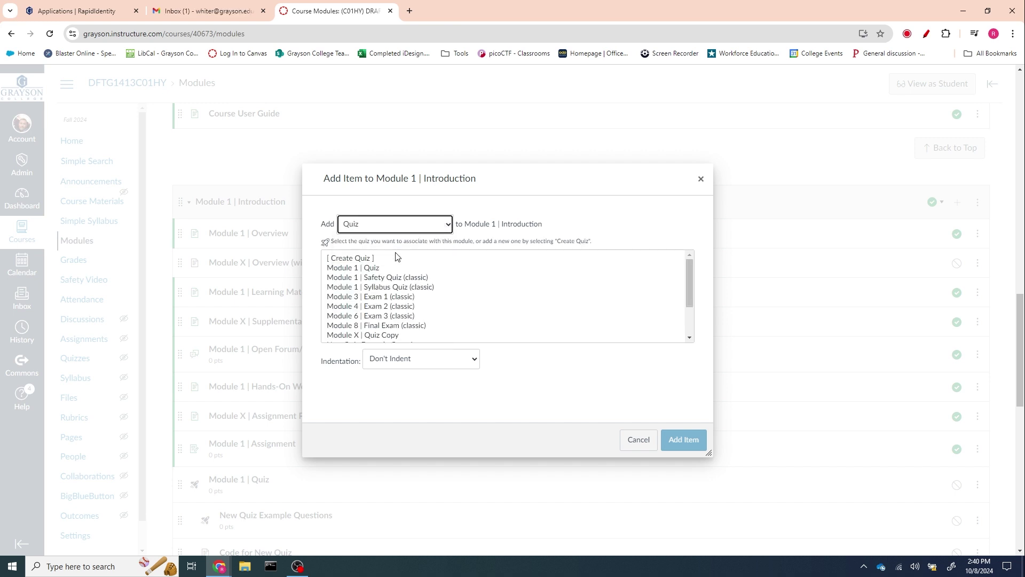
# - Select 'Module 3 | Exam 1 (classic)' from the quiz list and add it to the module
pyautogui.scroll(-3, 454, 276)
pyautogui.scroll(3, 458, 277)
pyautogui.scroll(-3, 457, 302)
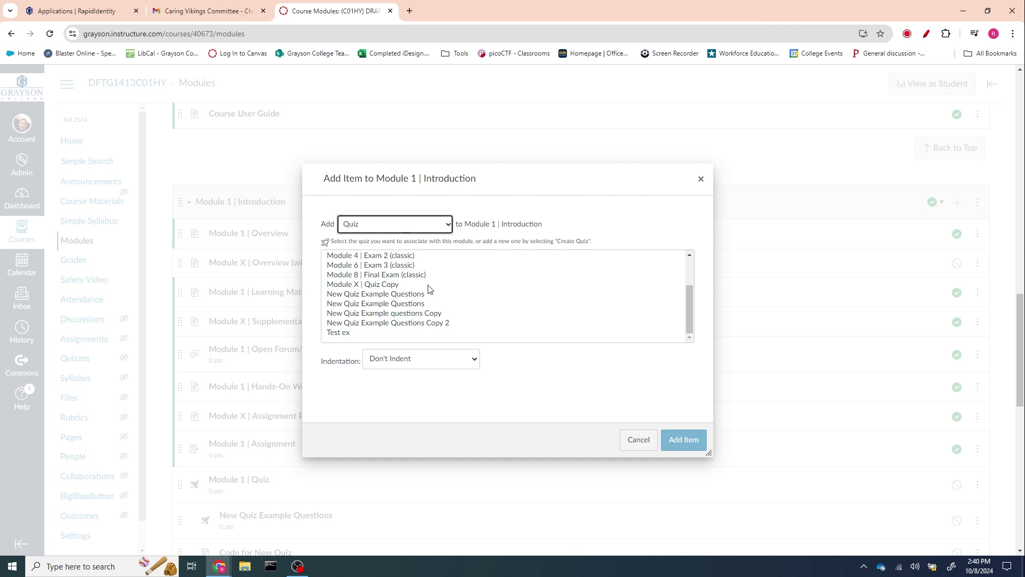
pyautogui.scroll(3, 482, 289)
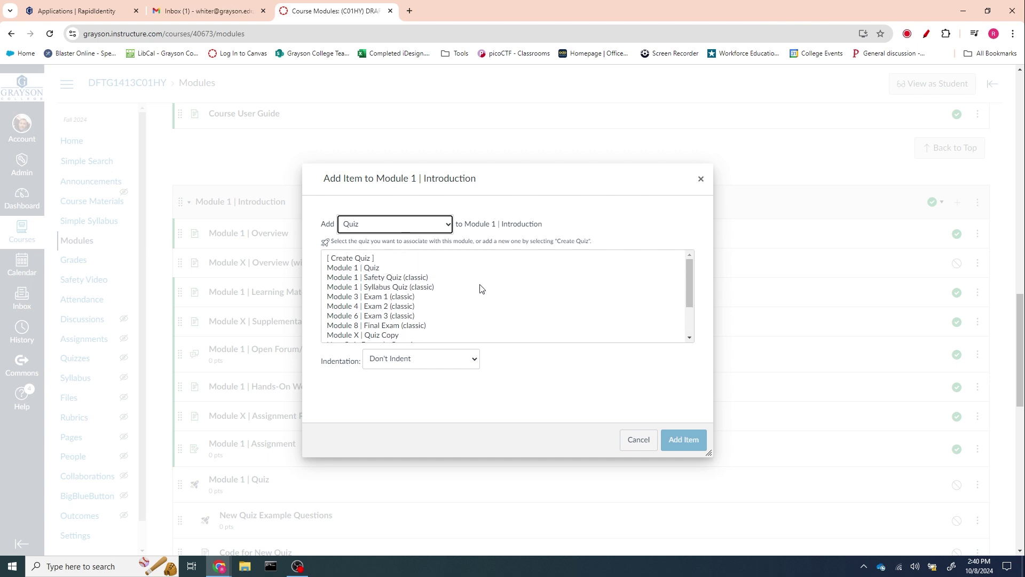
pyautogui.scroll(-3, 383, 300)
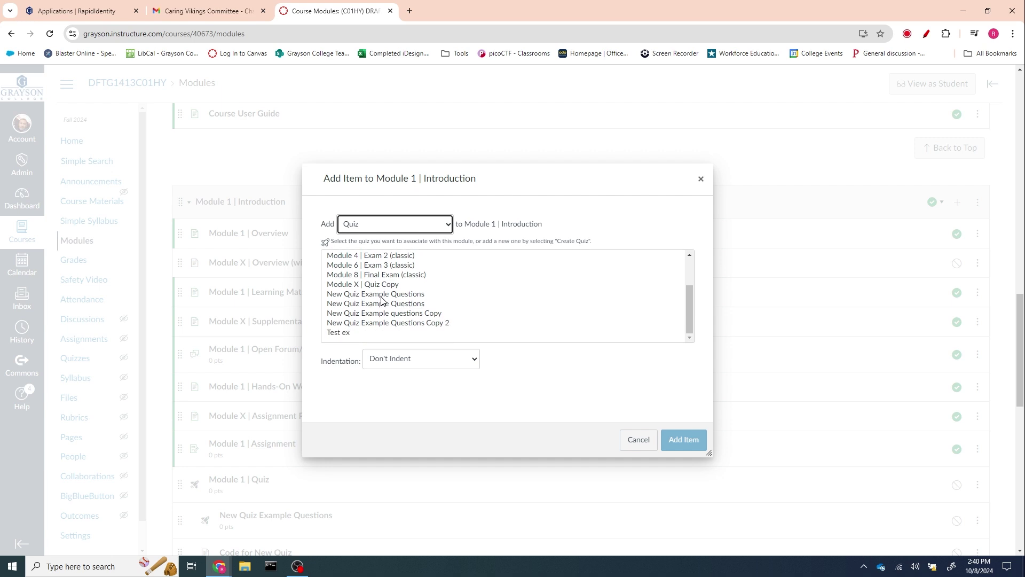
pyautogui.scroll(3, 382, 301)
pyautogui.click(382, 297)
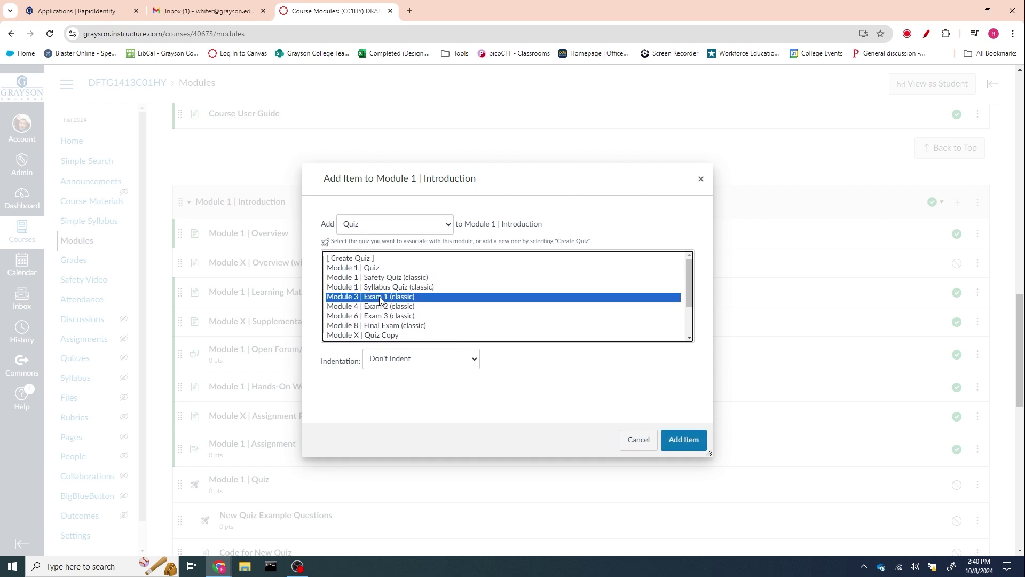
pyautogui.click(370, 278)
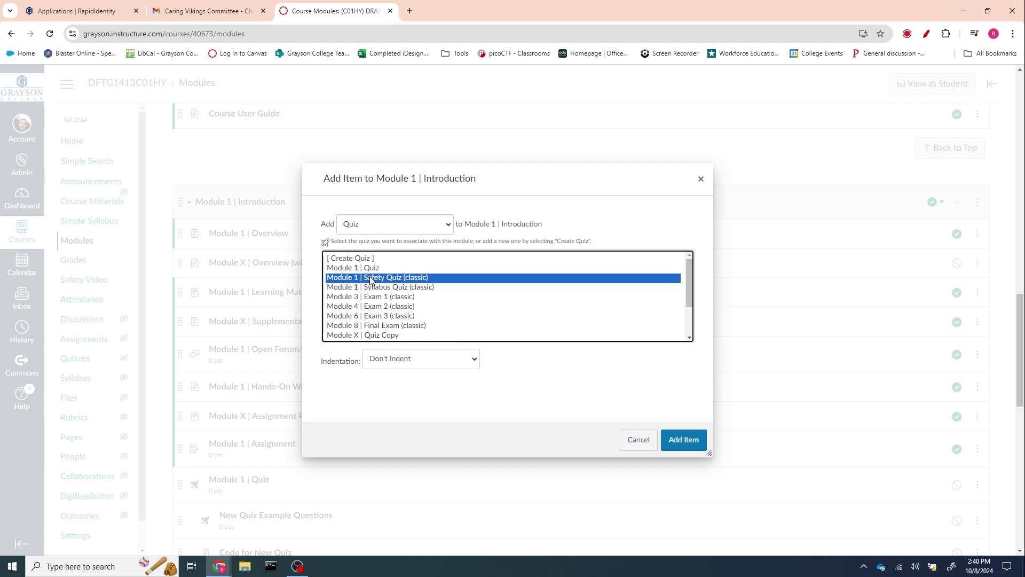
pyautogui.click(373, 287)
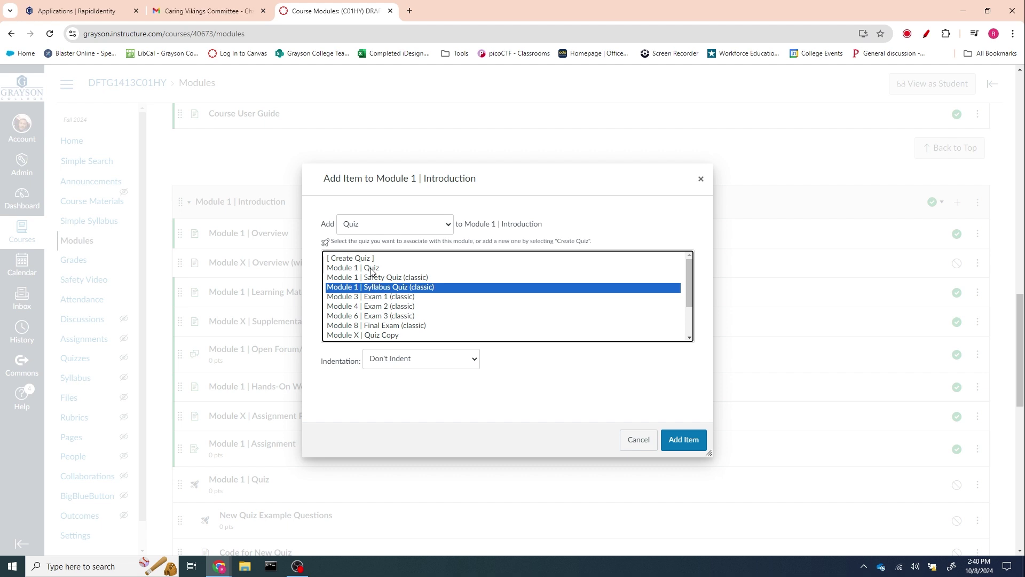
pyautogui.click(383, 297)
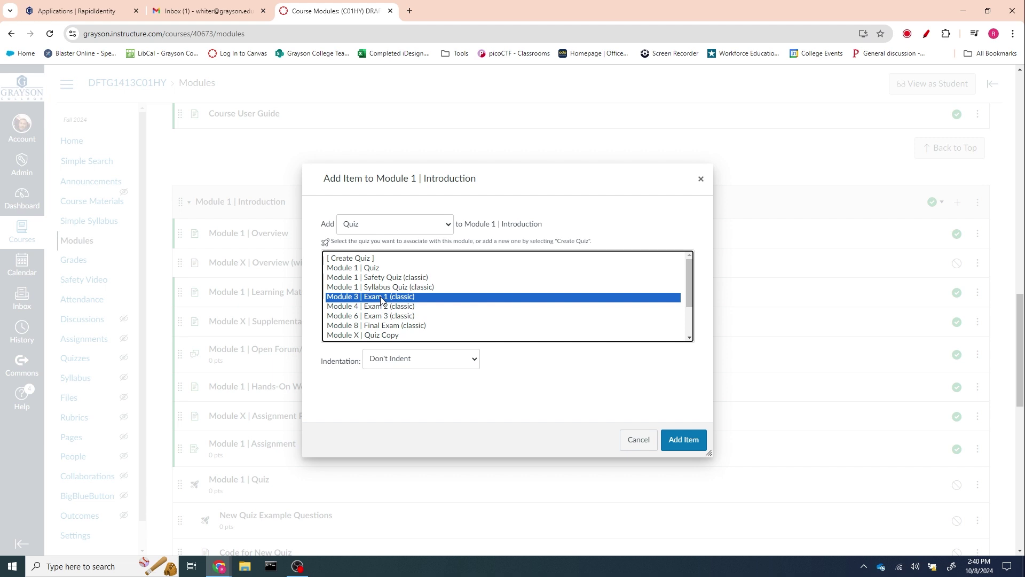
pyautogui.click(683, 440)
# - Retitle the new item 'Module 1 | Exam 1 (classic)' and drag it below New Quiz Example Questions
pyautogui.scroll(-3, 477, 382)
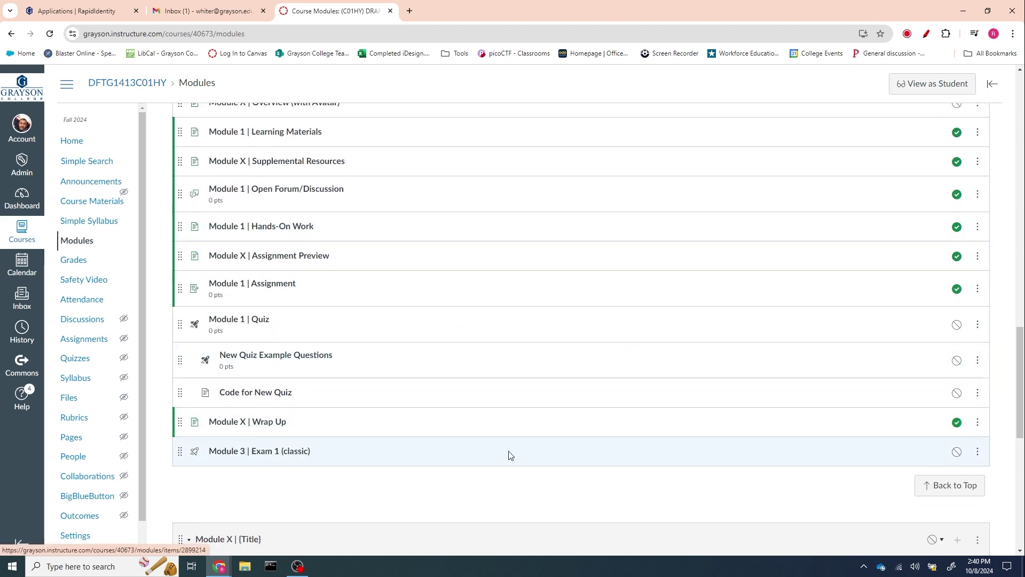
pyautogui.click(978, 451)
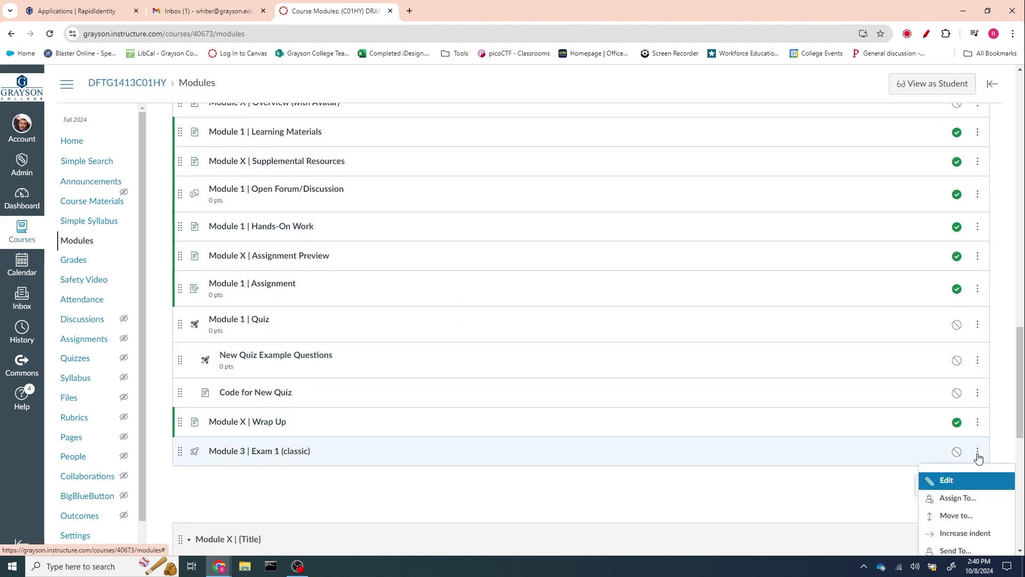
pyautogui.click(947, 482)
pyautogui.doubleClick(496, 292)
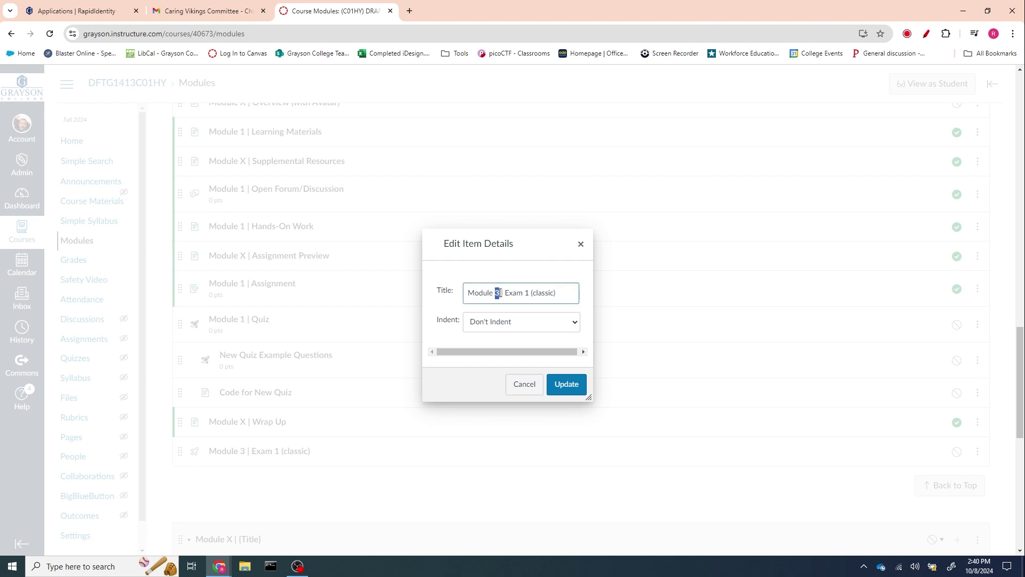
pyautogui.write('1')
pyautogui.click(565, 384)
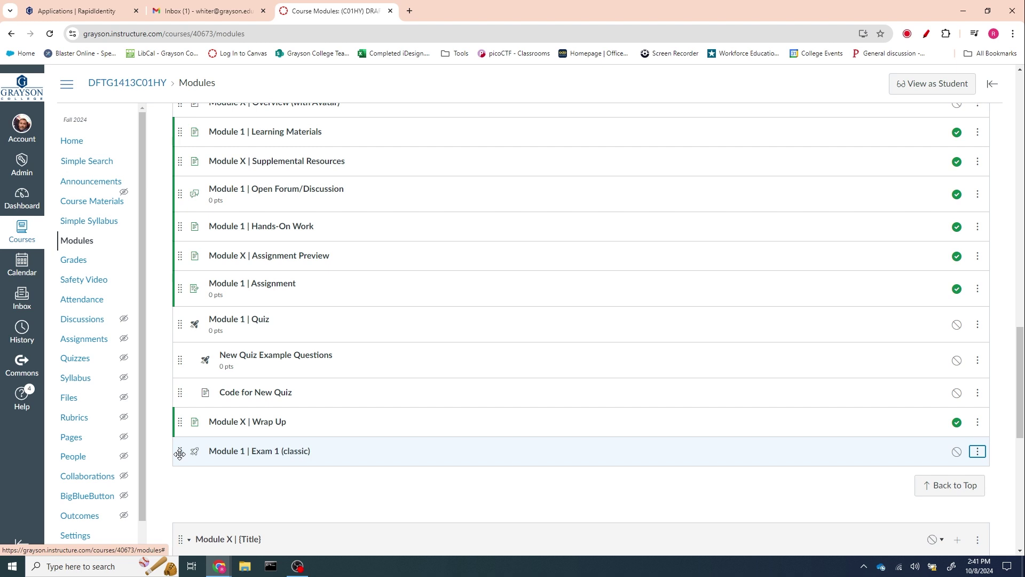
pyautogui.moveTo(180, 454); pyautogui.dragTo(171, 389)
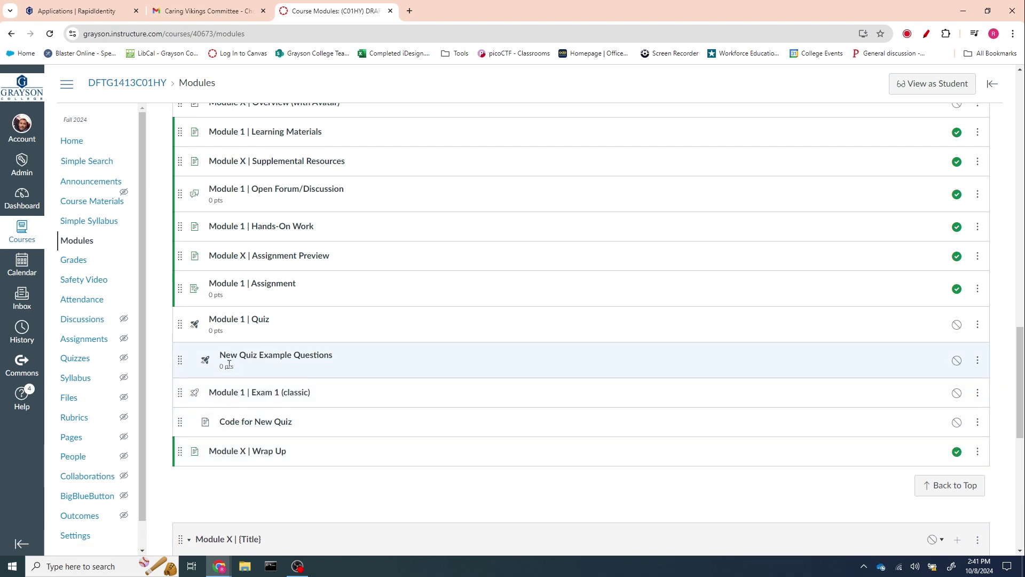
# - Open the 'Module 1 | Exam 1 (classic)' quiz and review its 100 points, 60-minute limit and 2 attempts
pyautogui.click(235, 393)
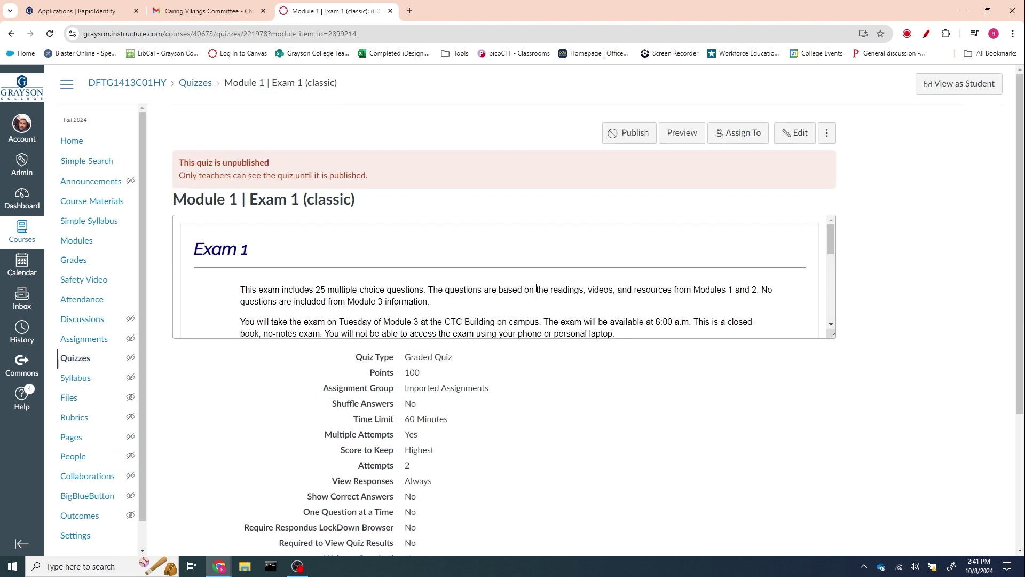
pyautogui.scroll(-2, 536, 289)
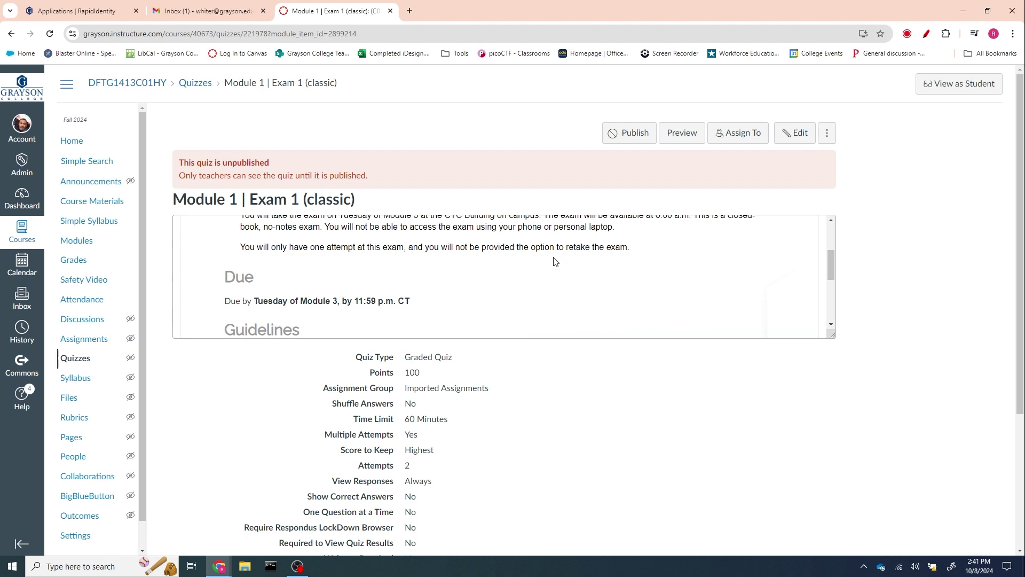
pyautogui.scroll(-2, 554, 261)
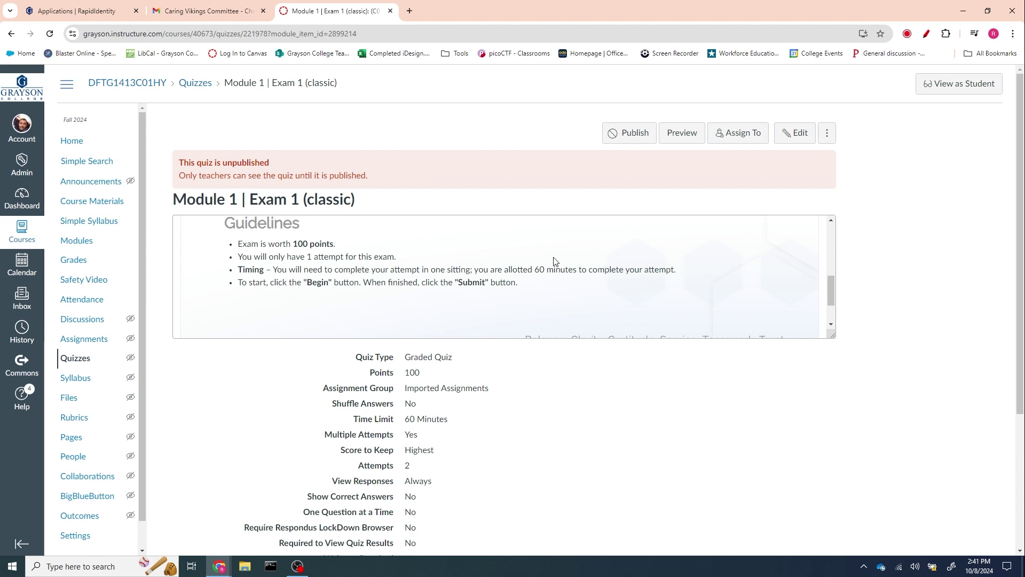
pyautogui.scroll(4, 554, 261)
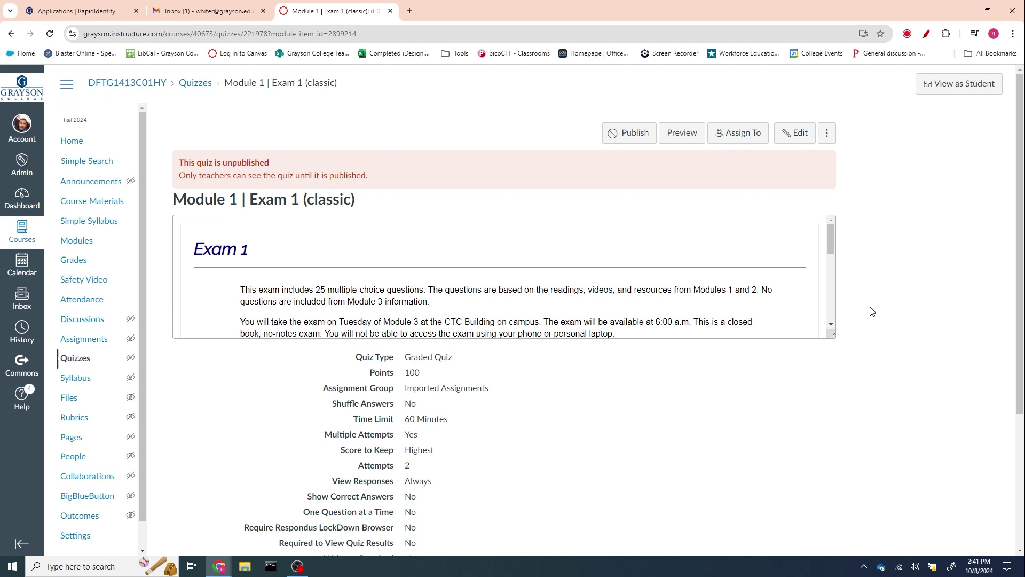
pyautogui.scroll(-3, 872, 310)
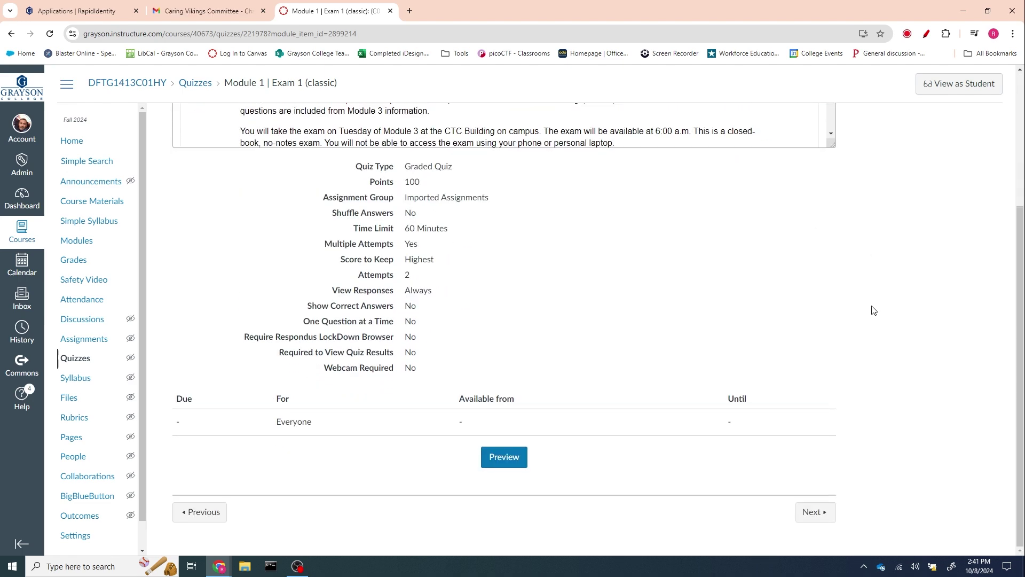
pyautogui.scroll(3, 849, 319)
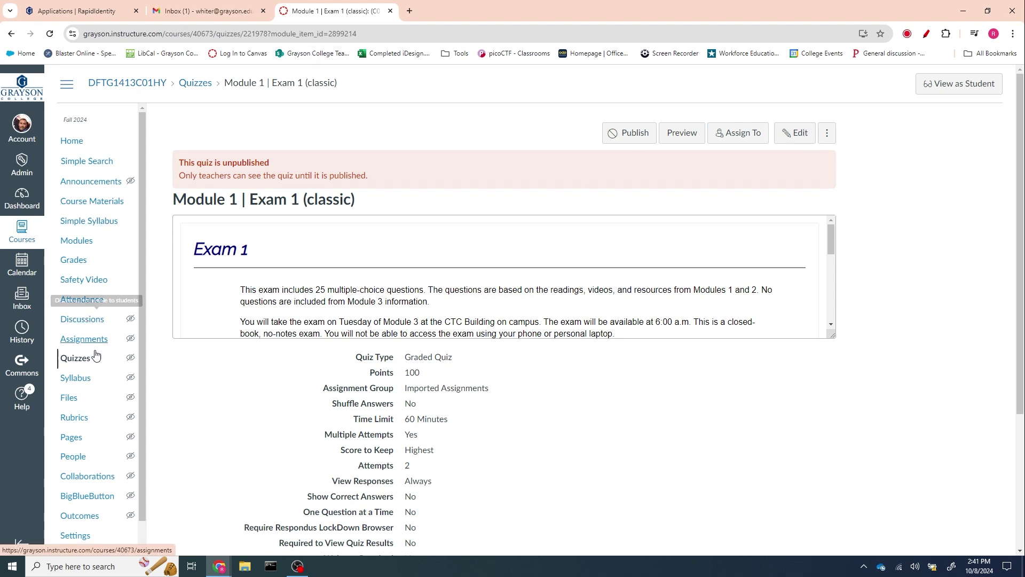
# - Remove the 'Module 1 | Exam 1 (classic)' item from the Module 1 | Introduction module
pyautogui.click(70, 244)
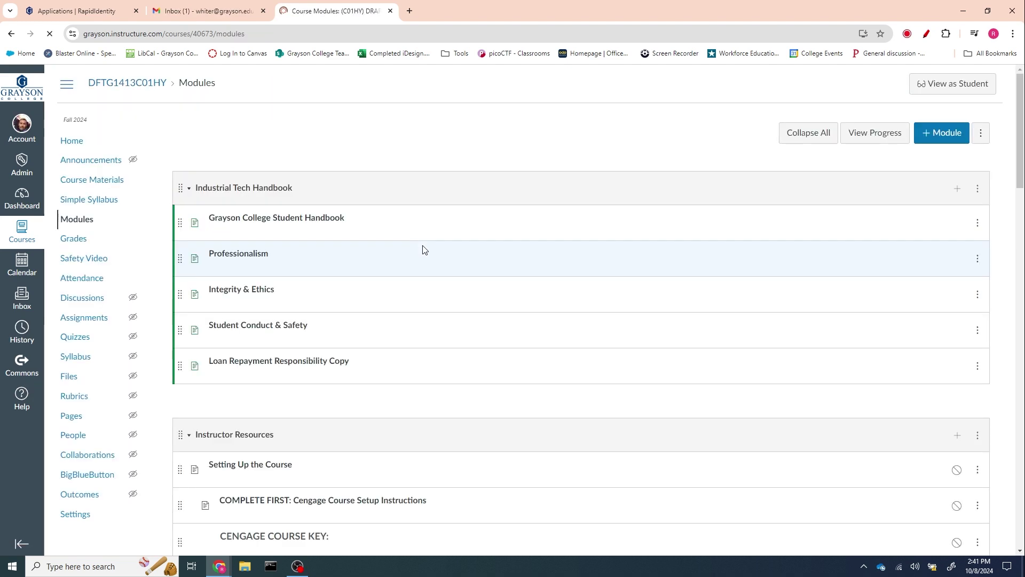
pyautogui.scroll(-4, 529, 307)
pyautogui.scroll(-5, 526, 305)
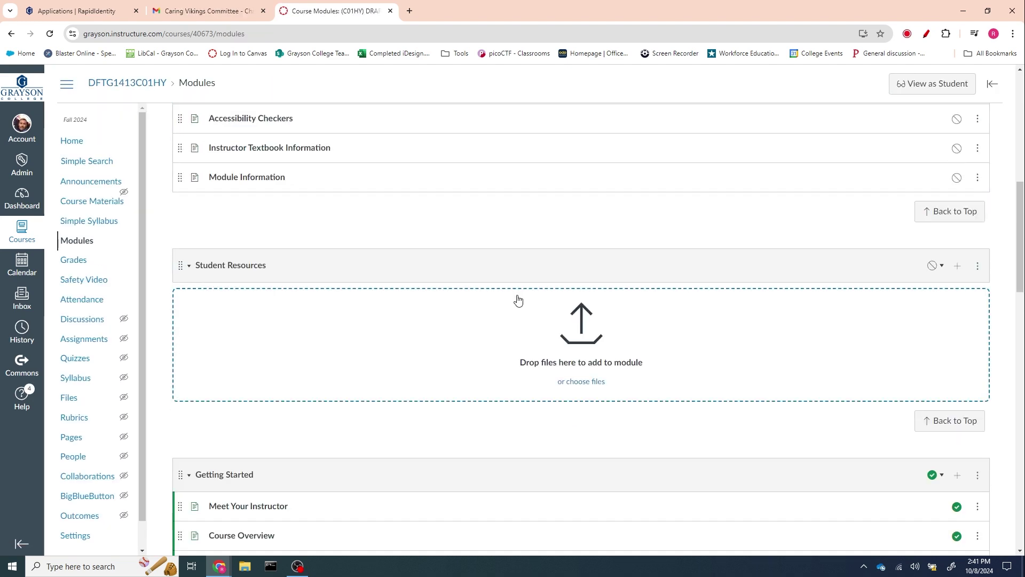
pyautogui.scroll(-13, 518, 300)
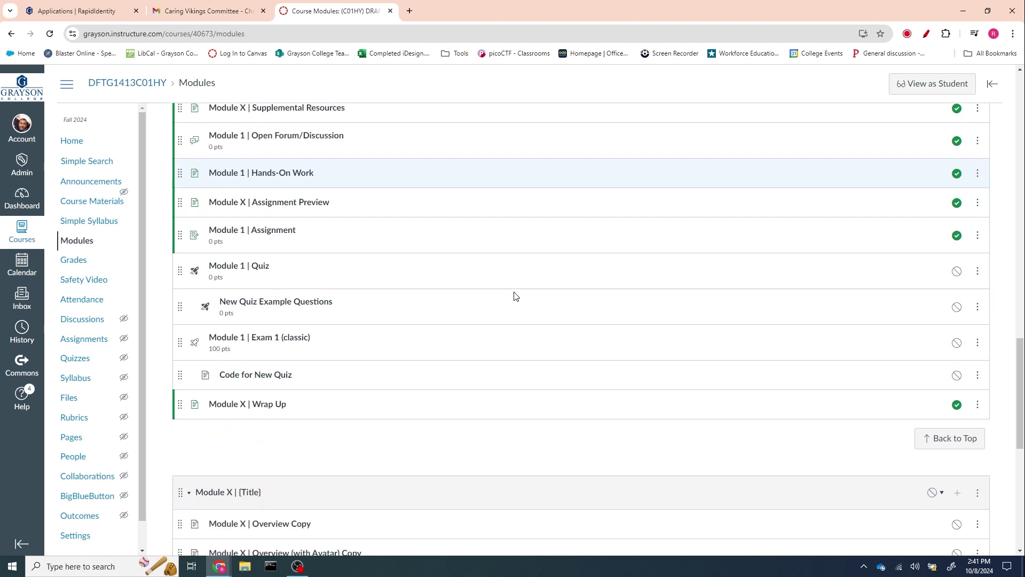
pyautogui.click(977, 344)
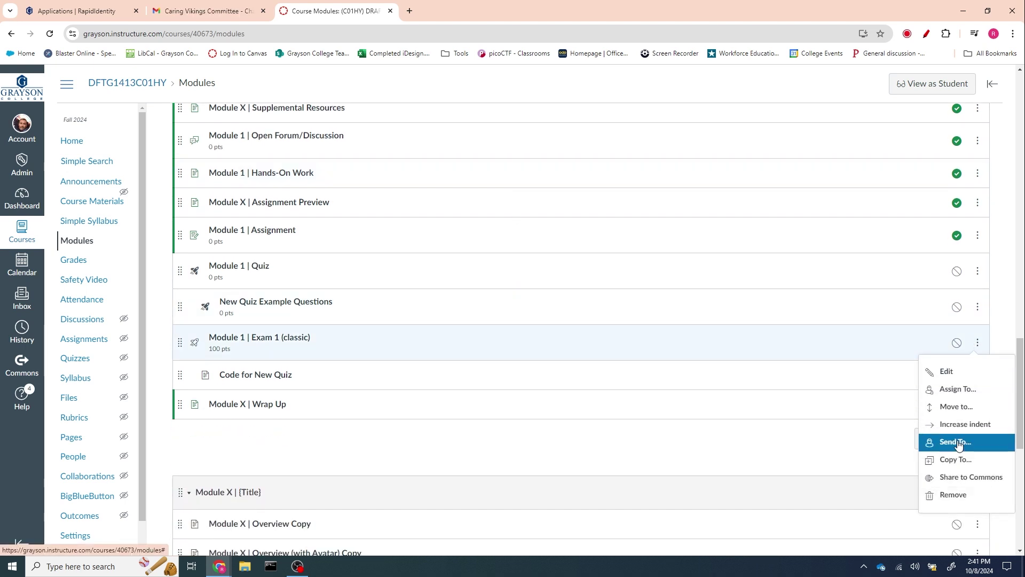
pyautogui.click(957, 499)
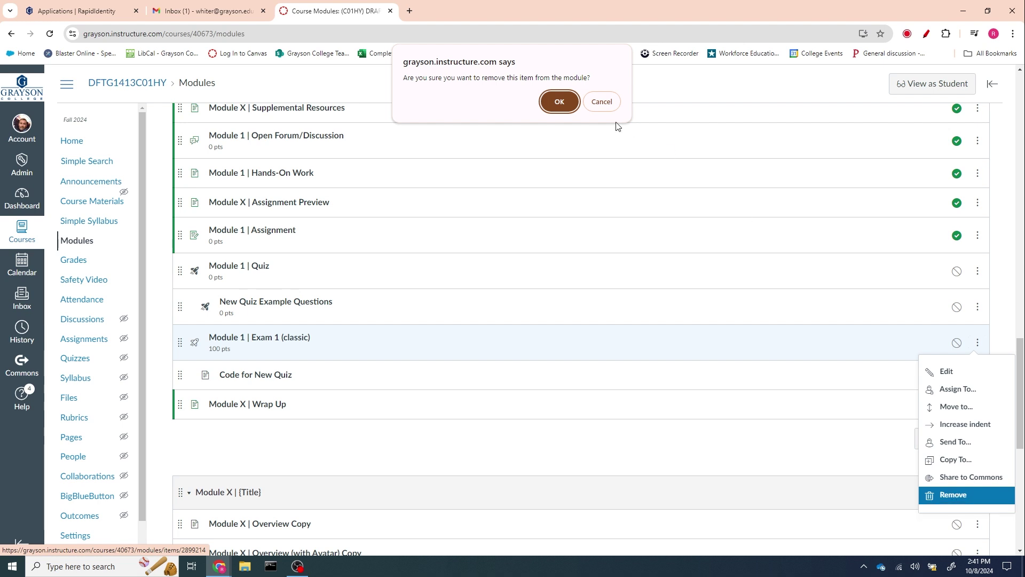
pyautogui.click(560, 101)
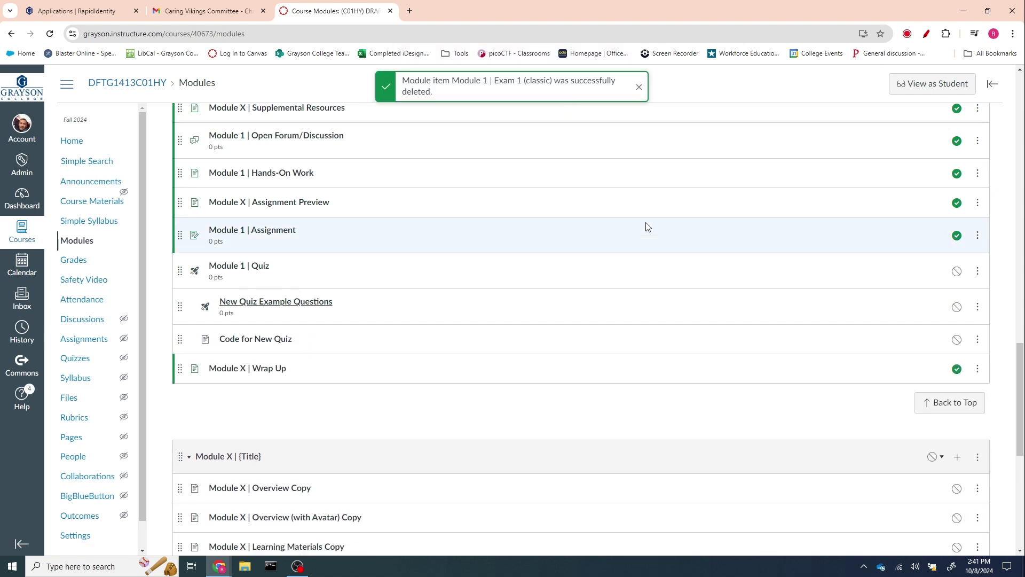
pyautogui.click(635, 87)
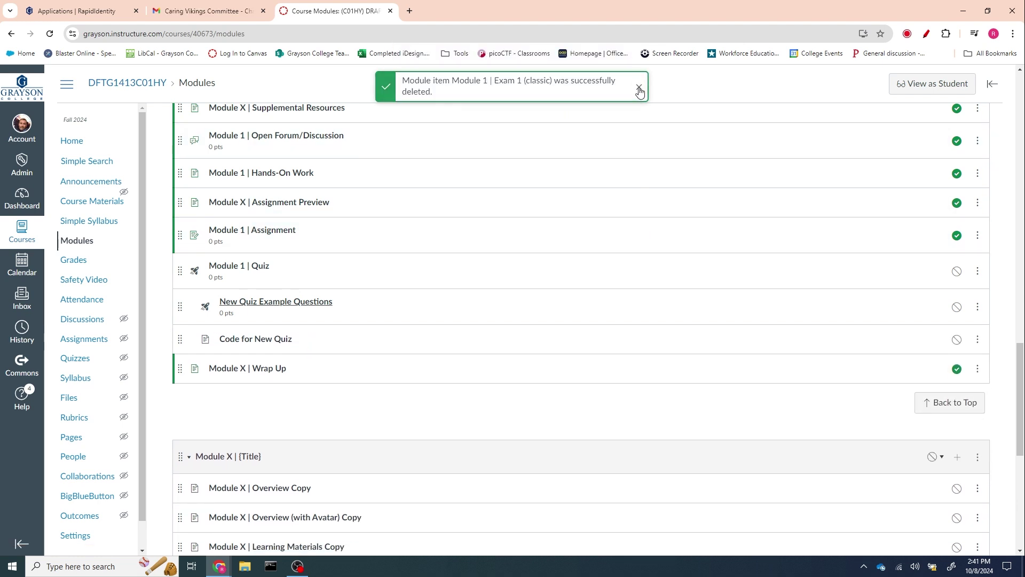
# - Retitle the Exam 1 quiz from Module 1 to 'Module 3 | Exam 1 (classic)' and save it
pyautogui.click(92, 365)
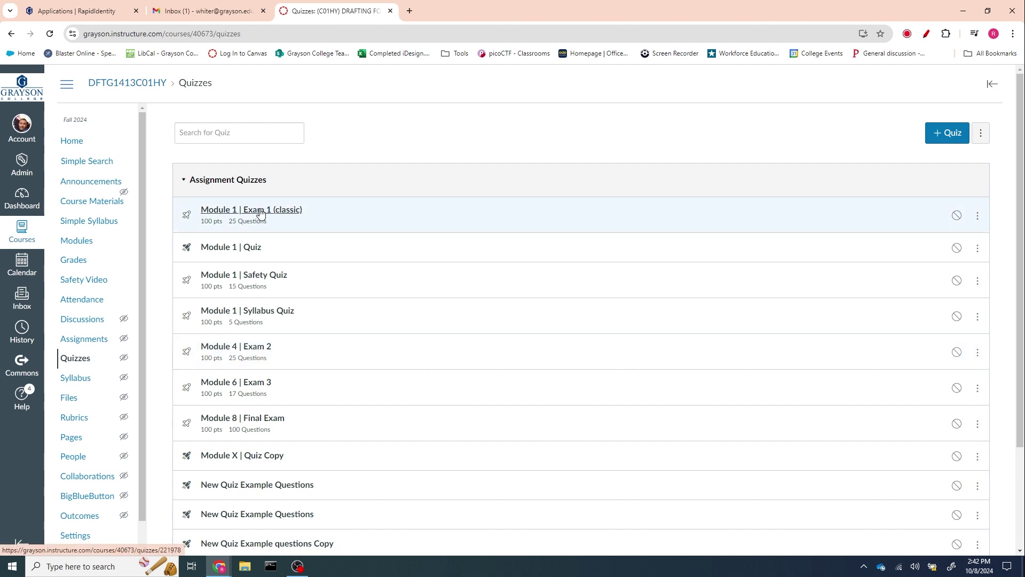
pyautogui.click(977, 217)
pyautogui.click(943, 246)
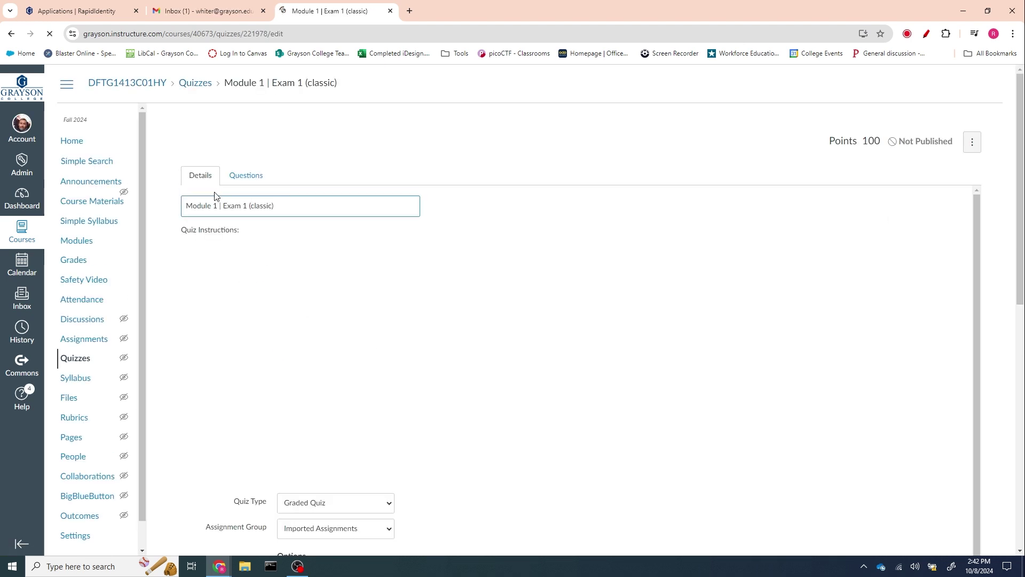
pyautogui.doubleClick(215, 205)
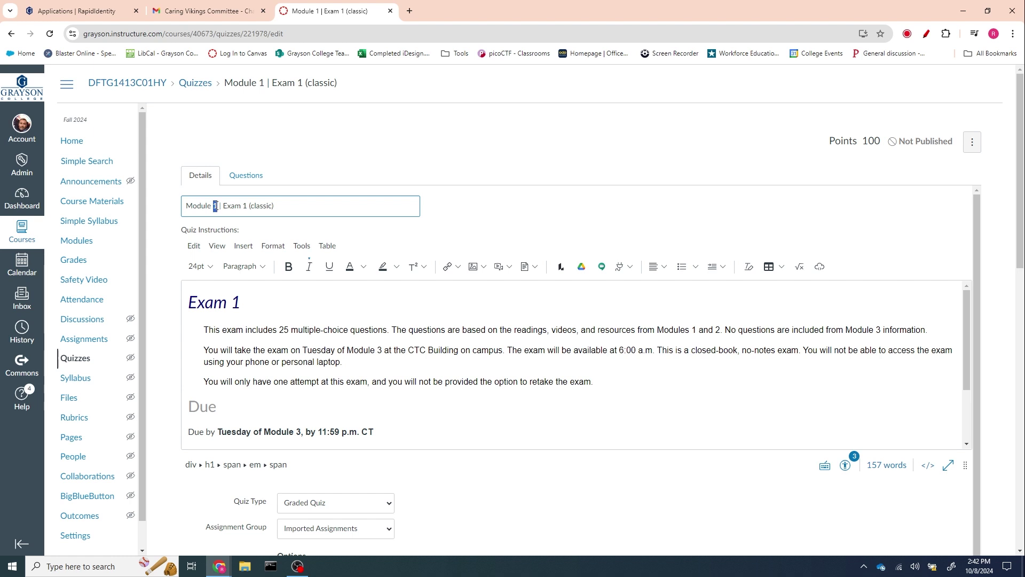
pyautogui.write('3')
pyautogui.scroll(-1, 879, 492)
pyautogui.scroll(-10, 982, 497)
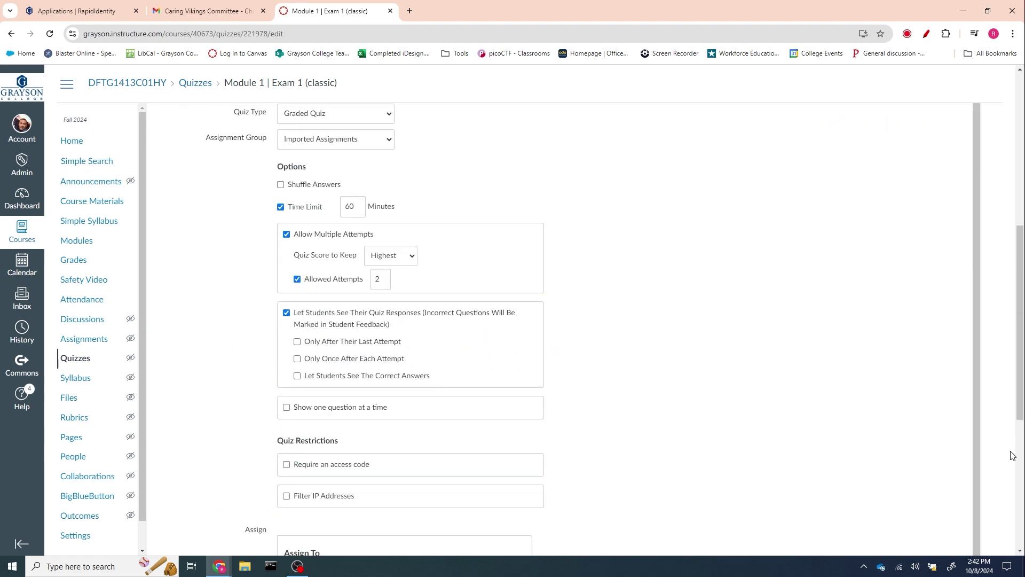
pyautogui.click(953, 503)
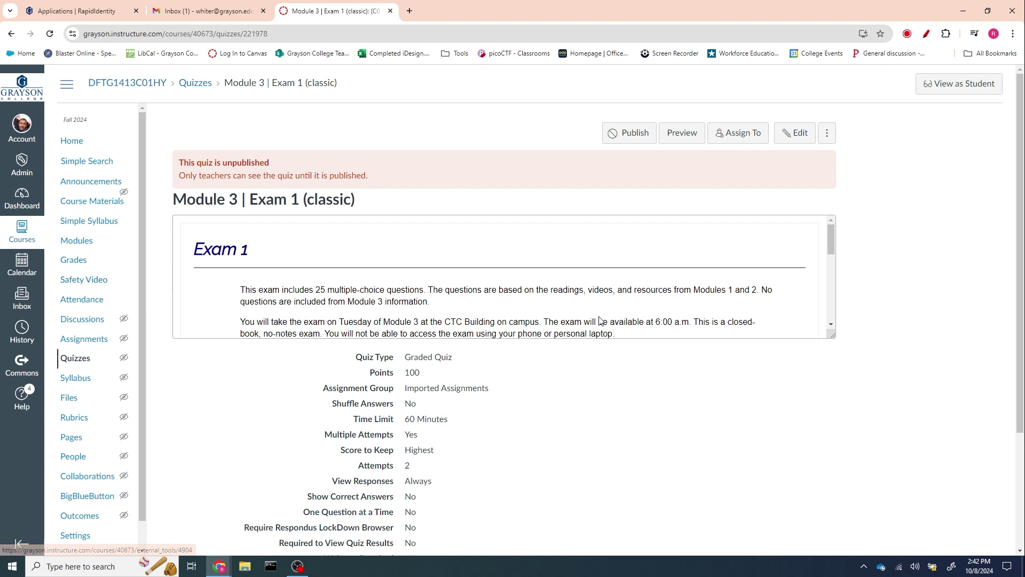
pyautogui.scroll(-3, 948, 366)
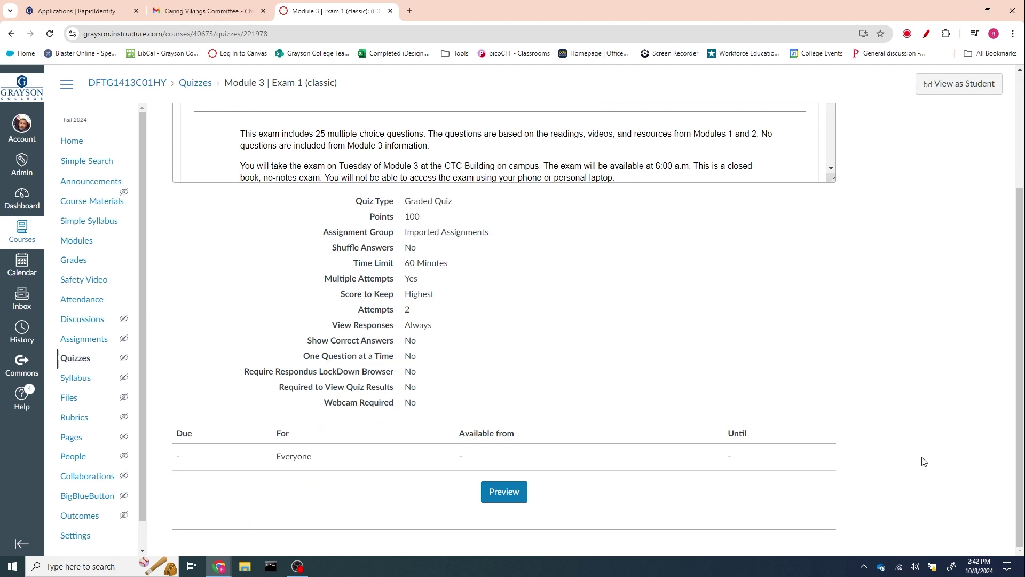
pyautogui.click(76, 243)
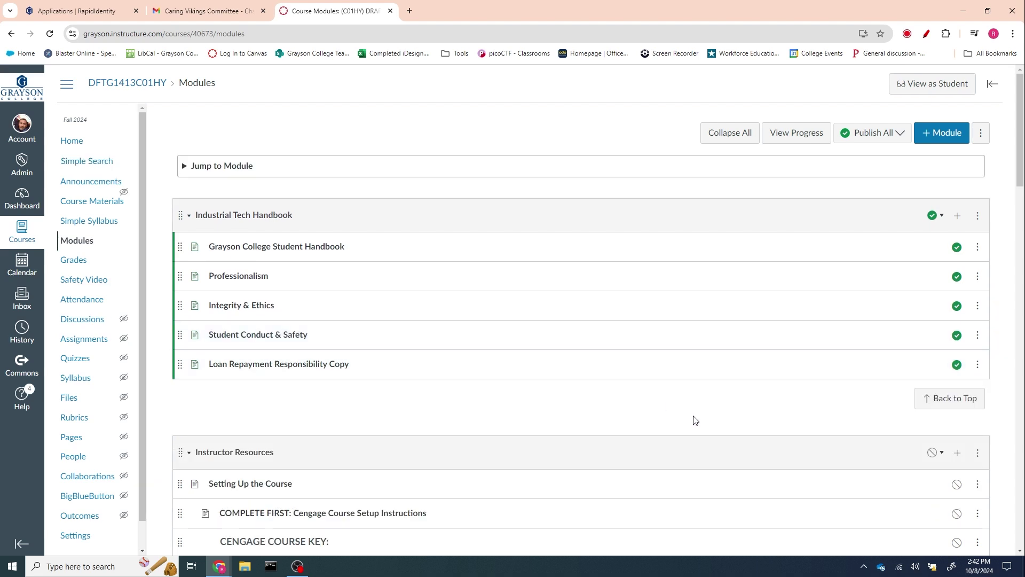
pyautogui.scroll(-6, 686, 411)
pyautogui.scroll(-14, 680, 407)
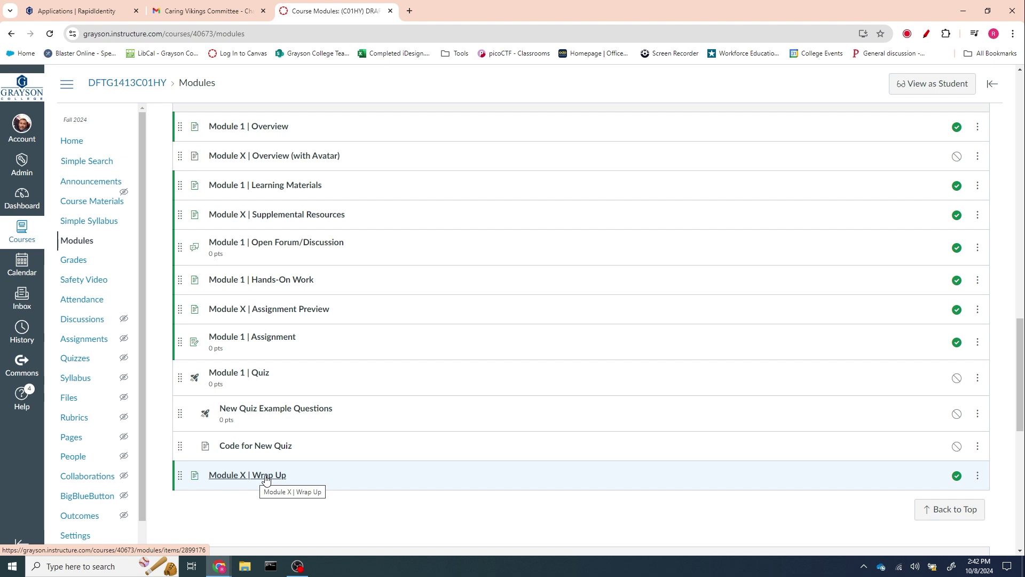
pyautogui.scroll(2, 272, 373)
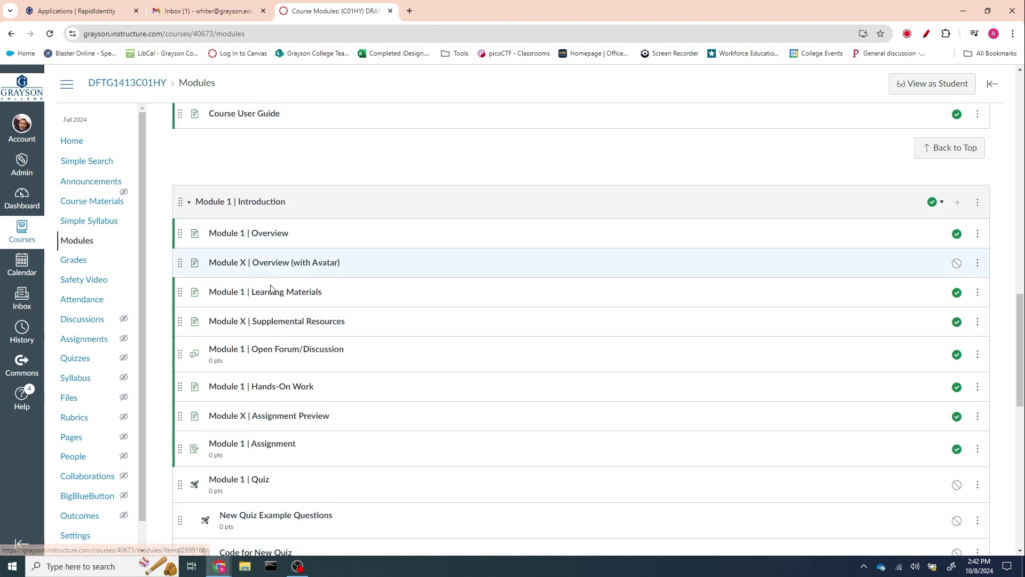
pyautogui.click(270, 233)
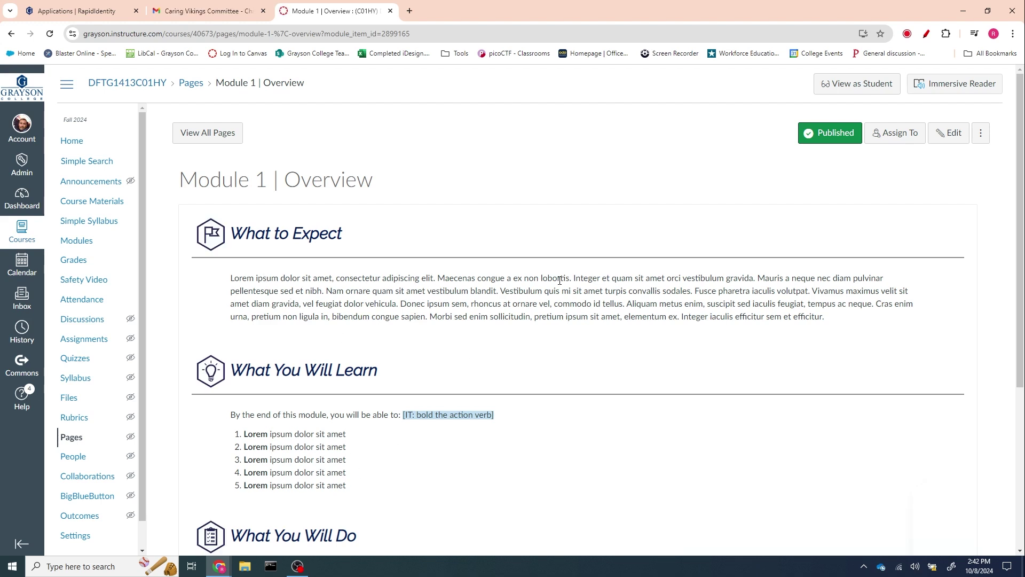
pyautogui.scroll(-1, 407, 299)
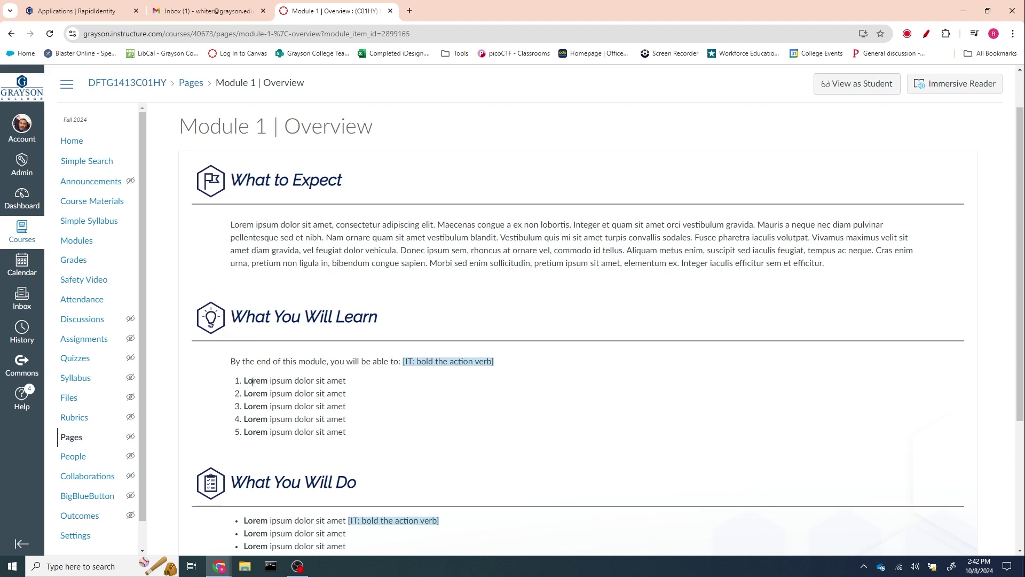
pyautogui.scroll(-3, 427, 408)
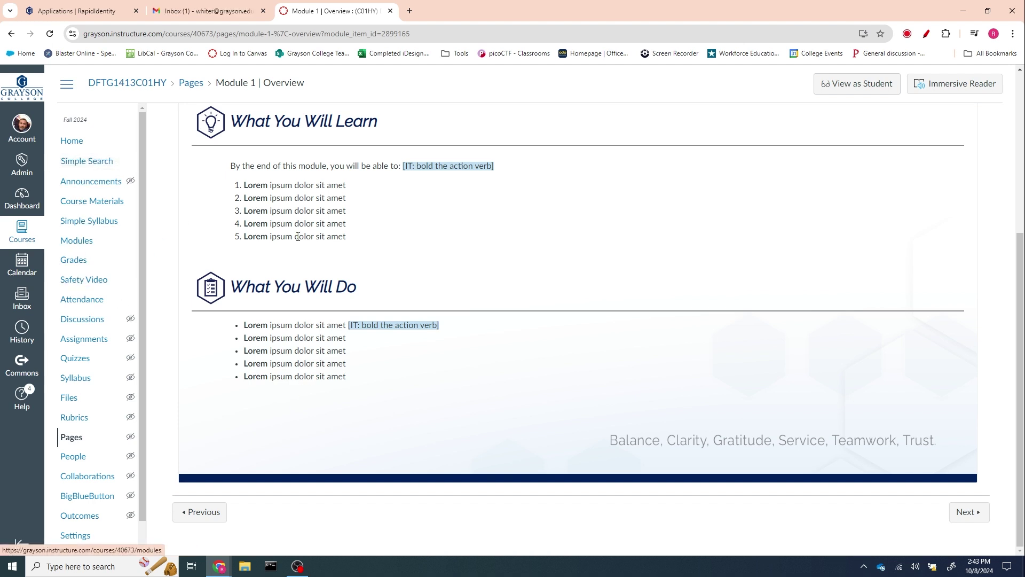
# - Change the 'Module X | Wrap Up' page title to 'Module 1 | Wrap Up' and save it
pyautogui.click(79, 245)
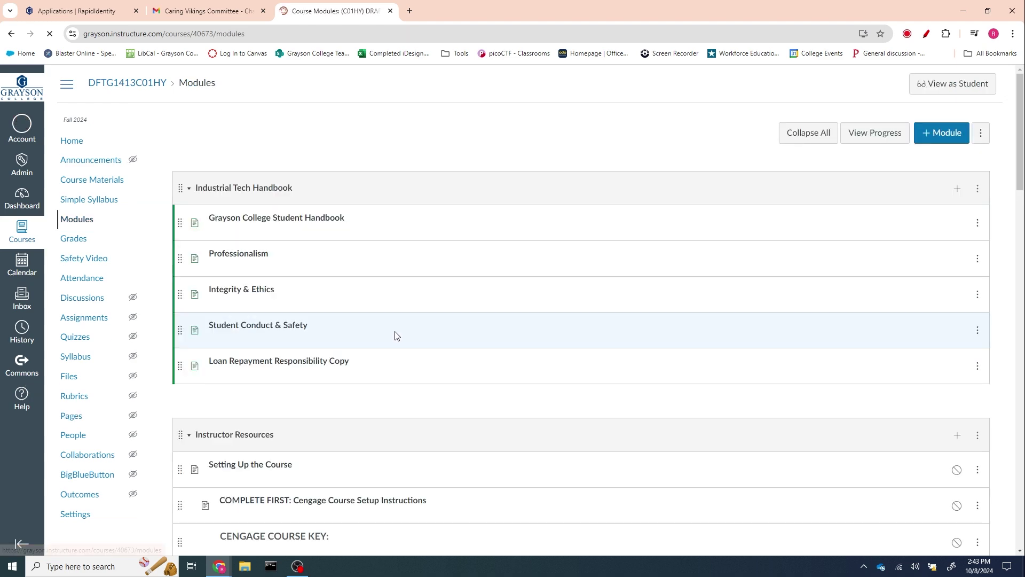
pyautogui.scroll(-5, 394, 335)
pyautogui.scroll(-15, 394, 335)
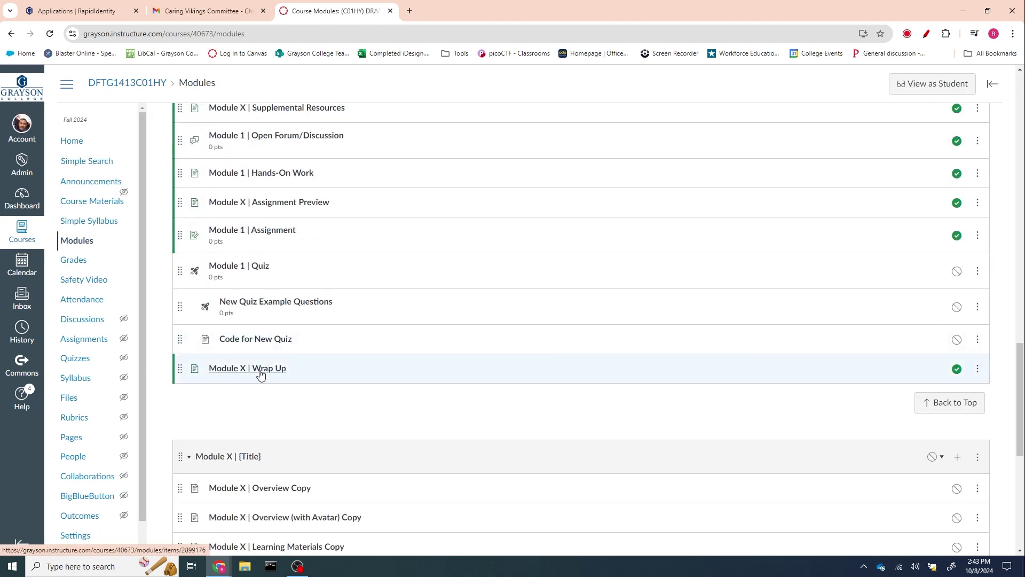
pyautogui.click(261, 373)
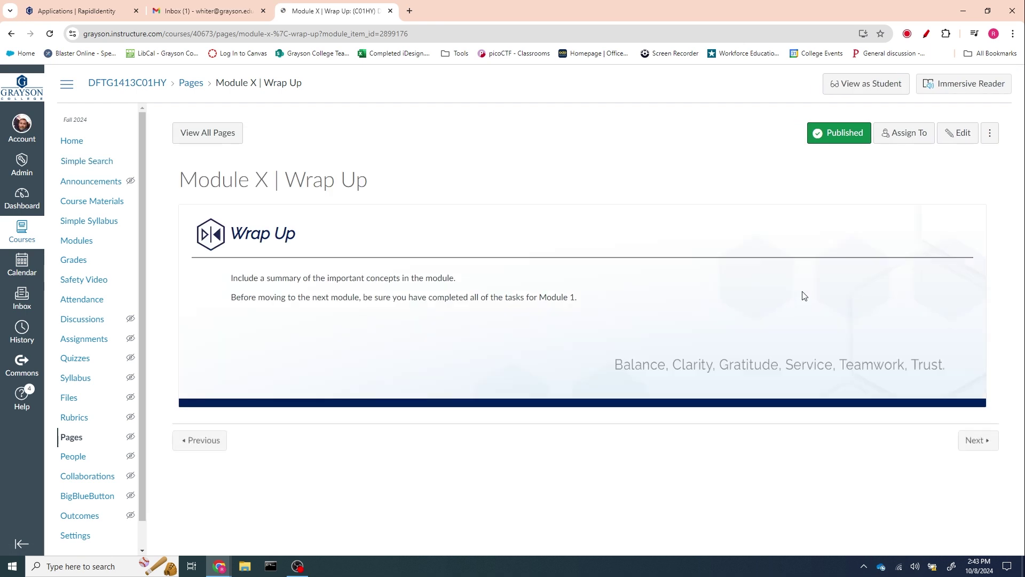
pyautogui.click(956, 134)
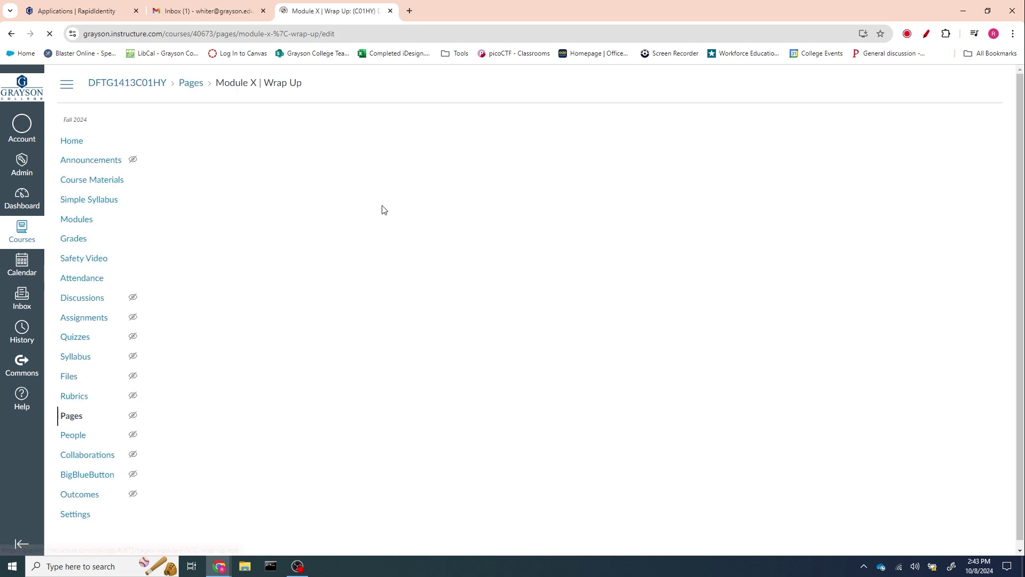
pyautogui.doubleClick(221, 157)
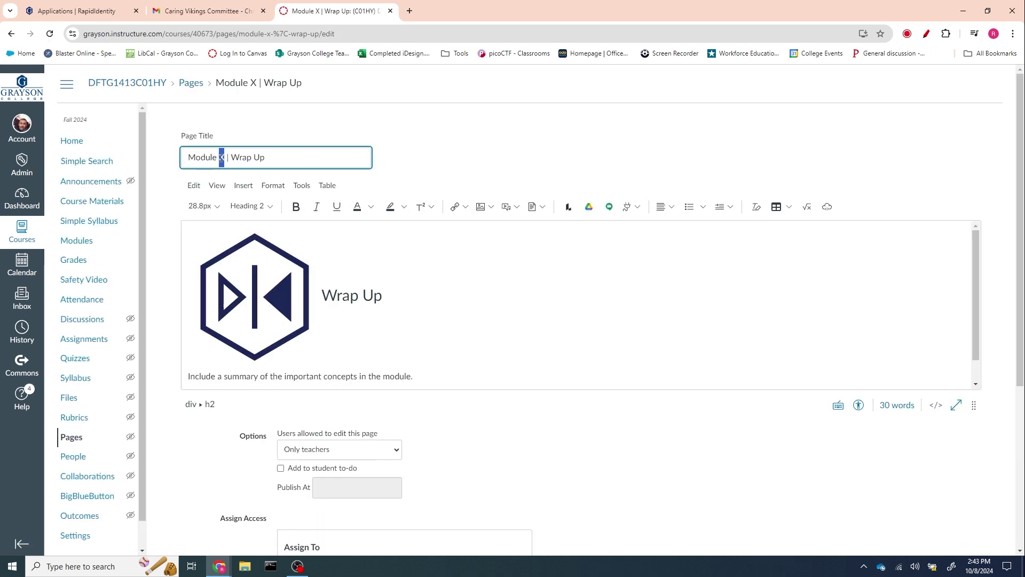
pyautogui.write('1')
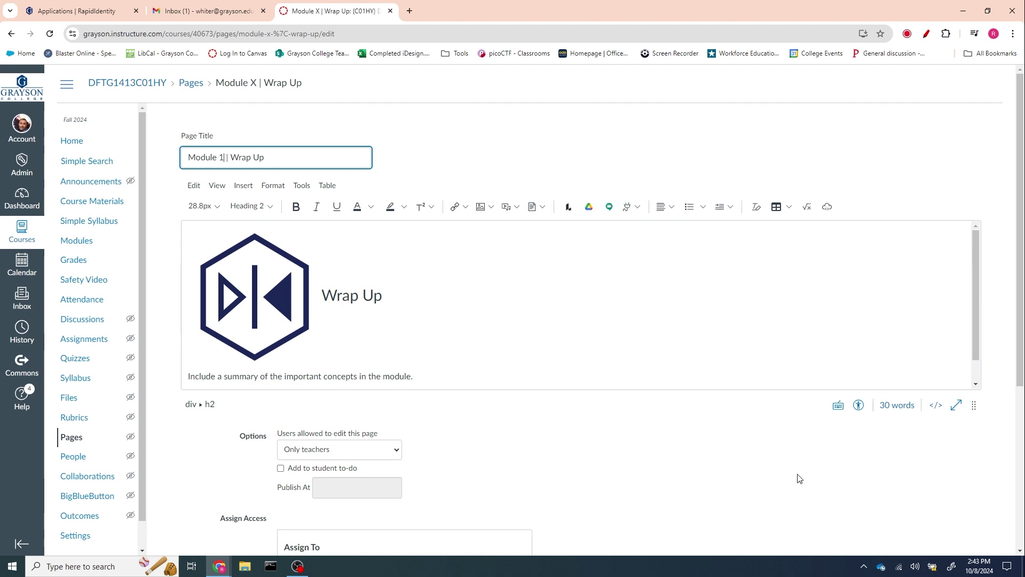
pyautogui.scroll(-3, 689, 338)
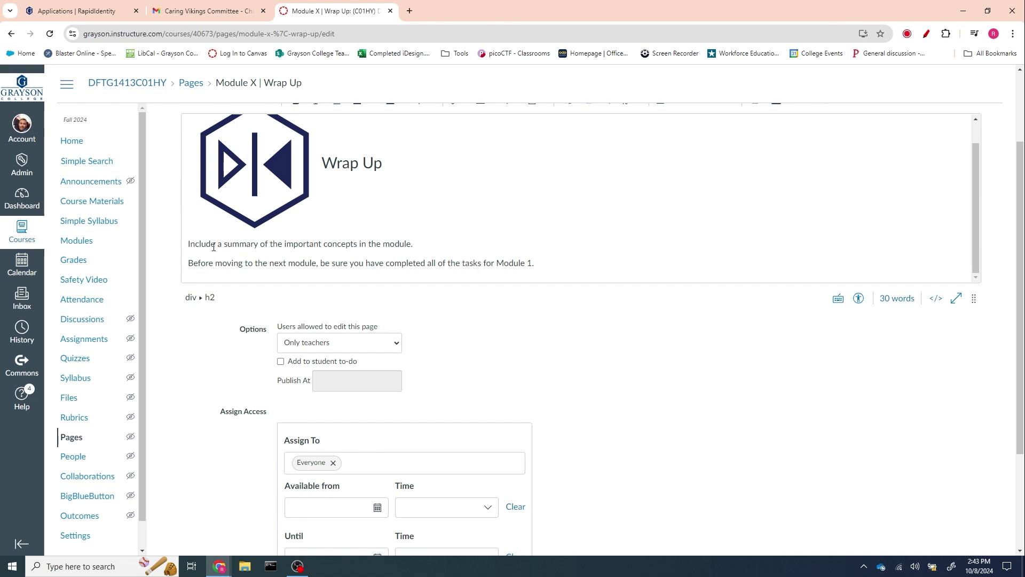
pyautogui.moveTo(218, 243); pyautogui.dragTo(406, 244)
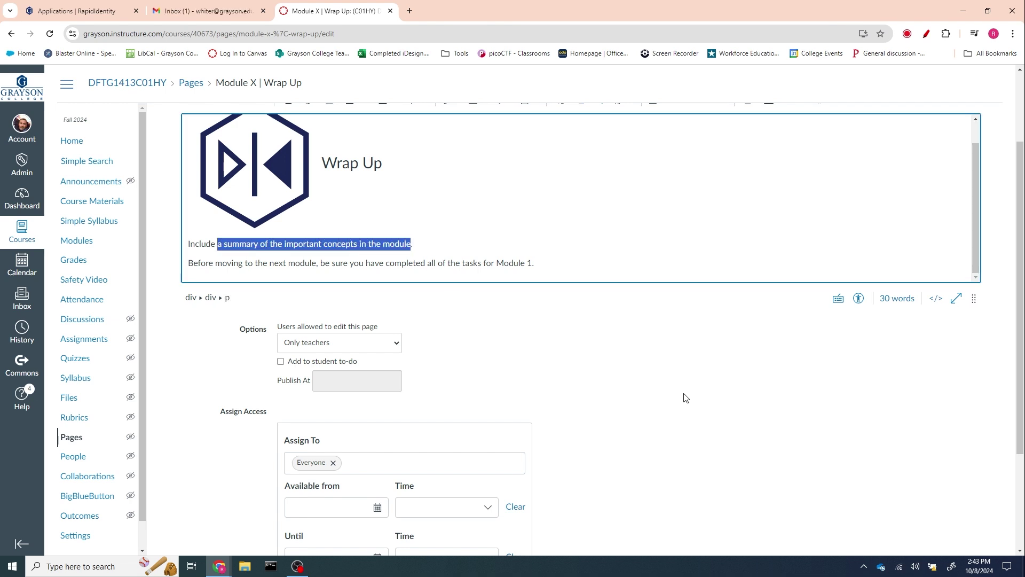
pyautogui.scroll(-3, 683, 393)
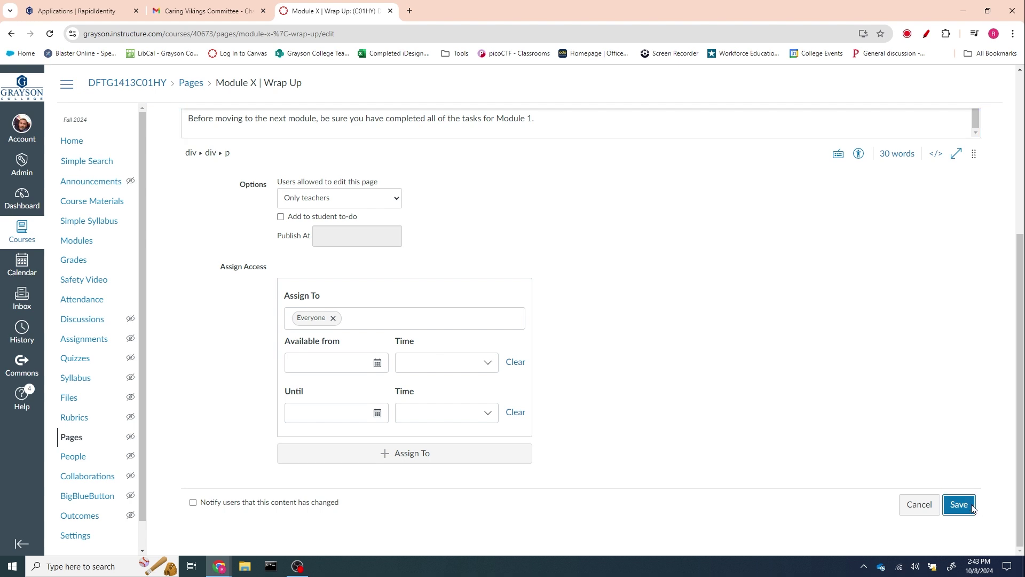
pyautogui.click(971, 504)
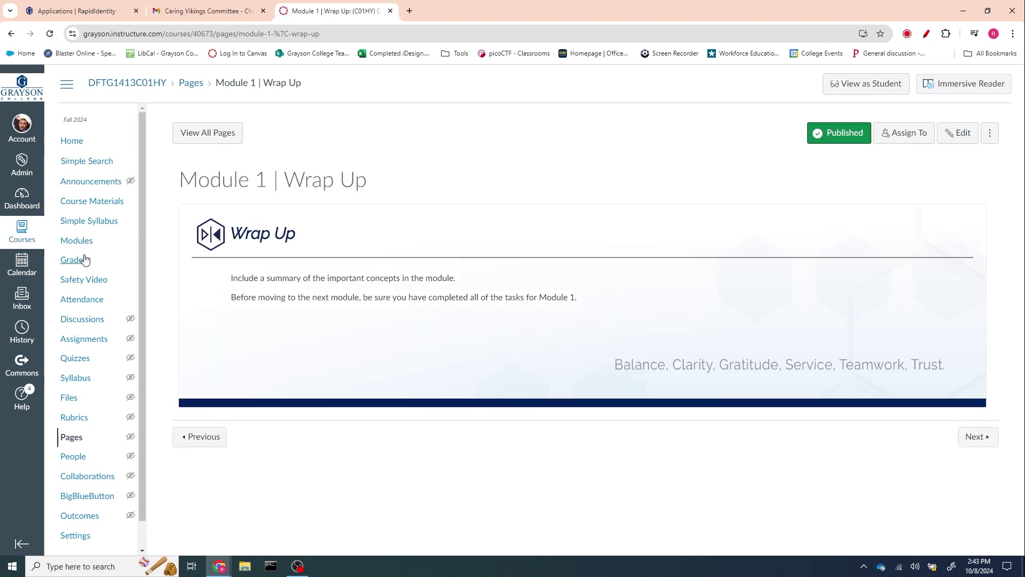
pyautogui.click(76, 241)
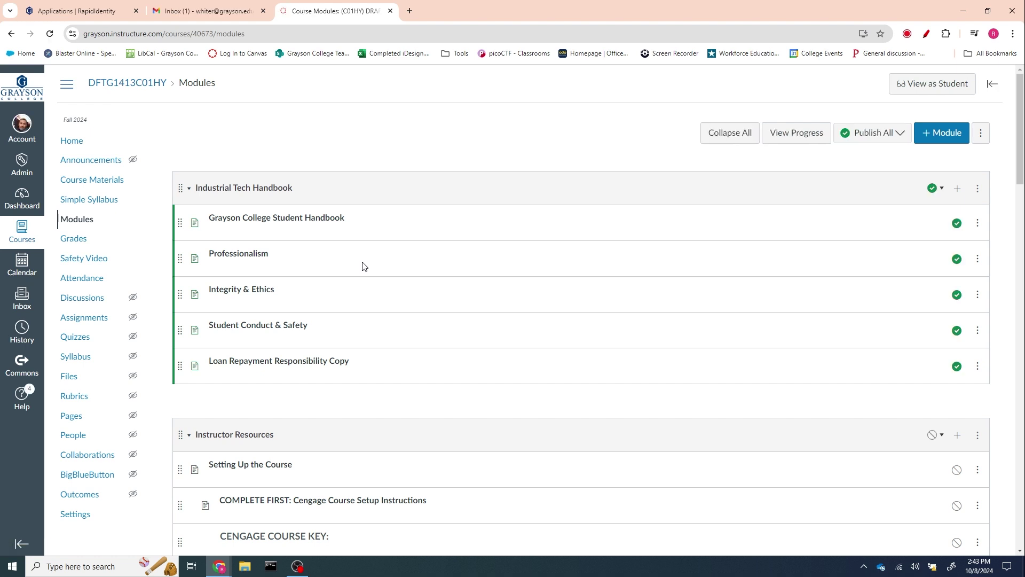
# - Duplicate the 'Module X | {Title}' template module to create 'Module X | {Title} Copy'
pyautogui.scroll(-7, 362, 266)
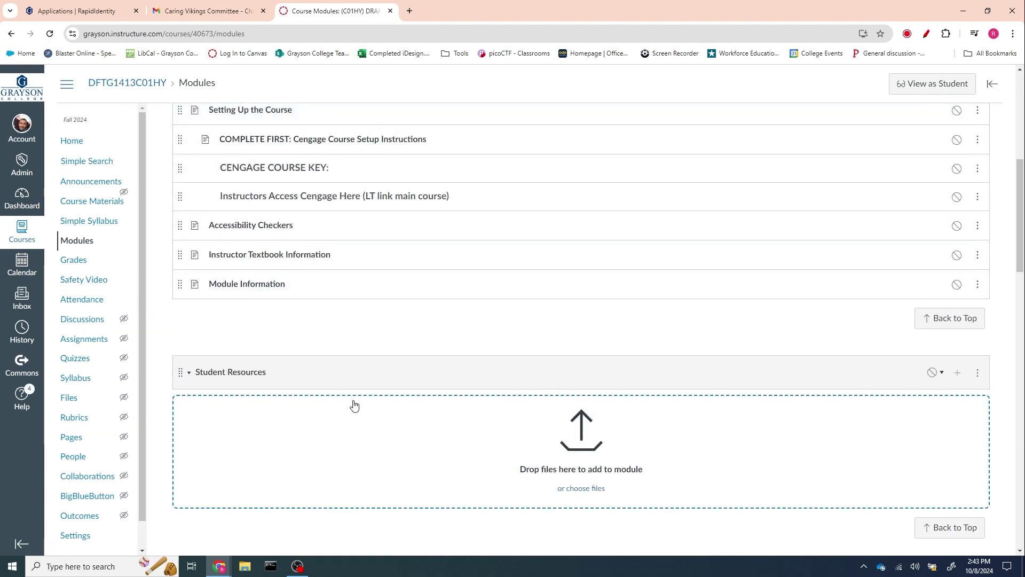
pyautogui.scroll(6, 354, 405)
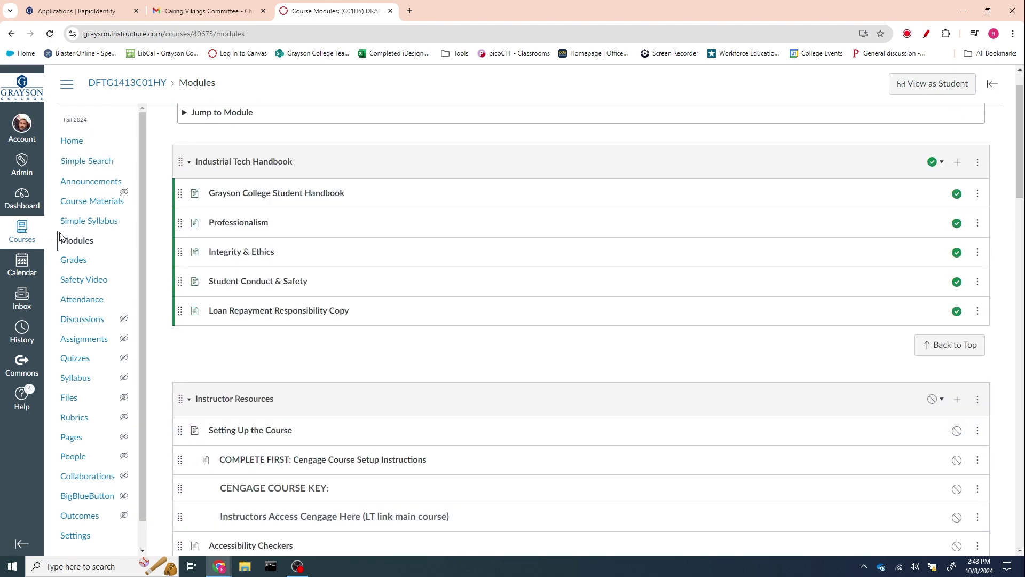
pyautogui.scroll(-5, 287, 324)
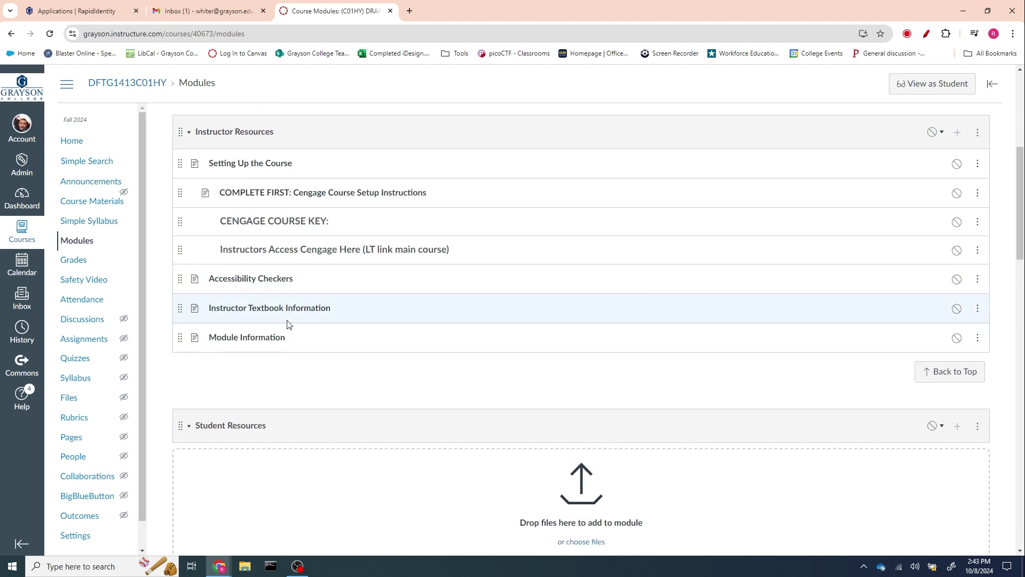
pyautogui.scroll(-16, 287, 324)
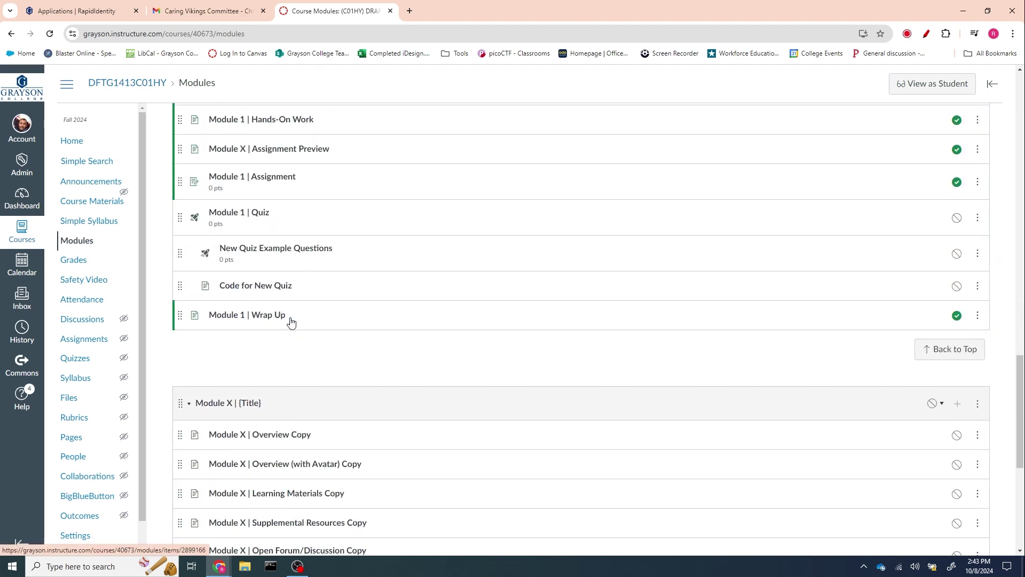
pyautogui.scroll(-4, 291, 321)
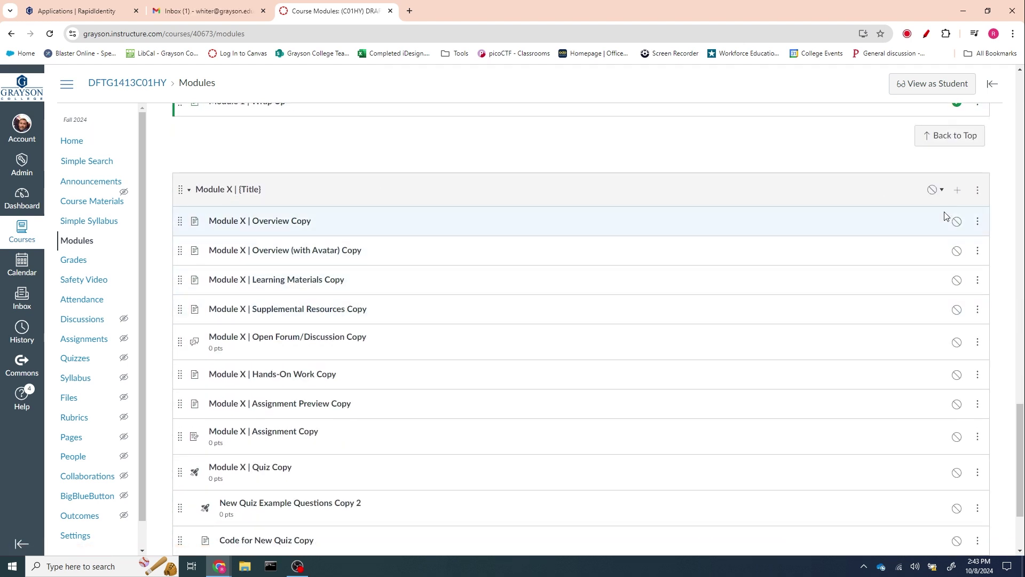
pyautogui.click(978, 192)
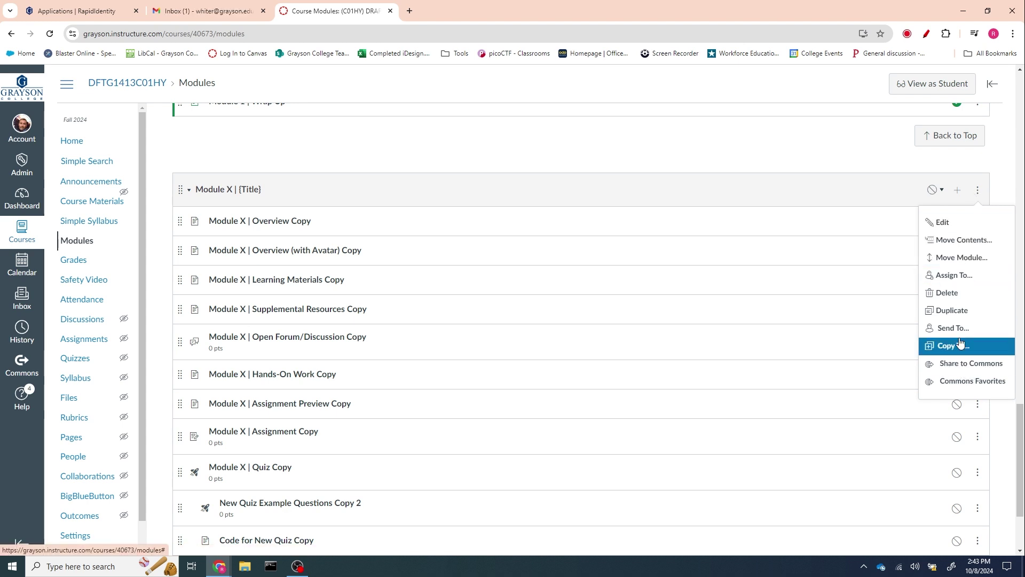
pyautogui.click(946, 310)
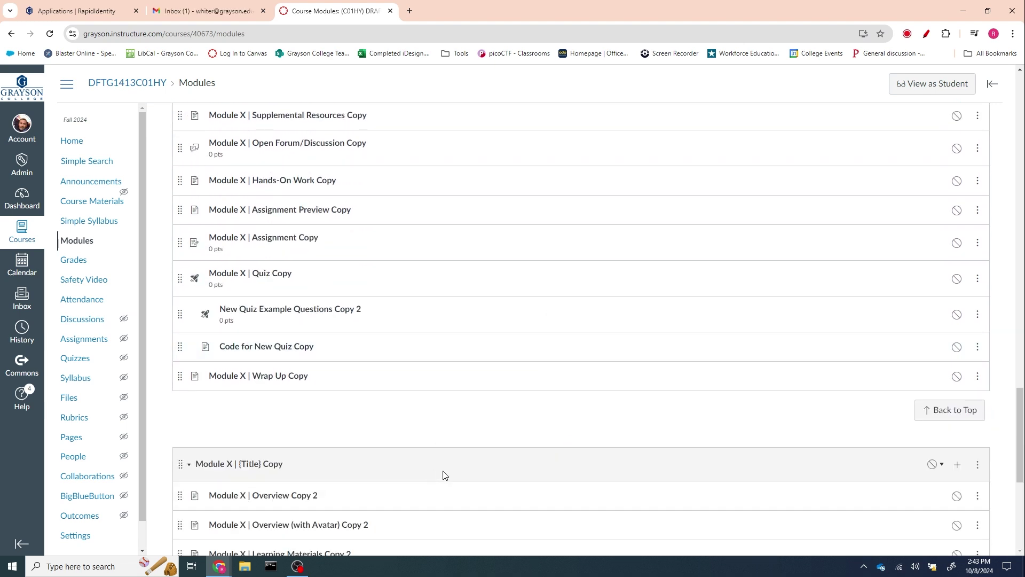
pyautogui.scroll(10, 454, 407)
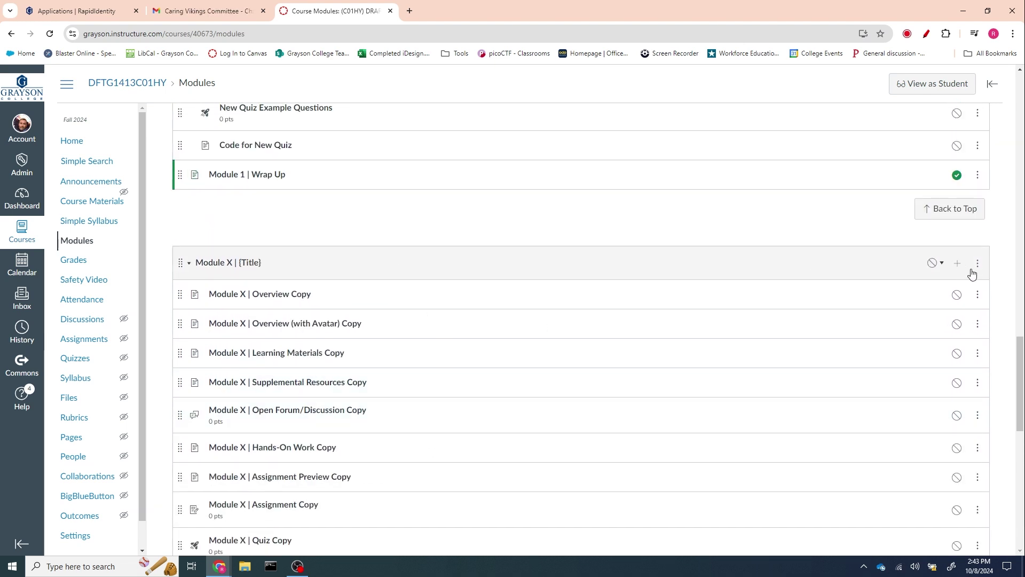
# - Rename the 'Module X | {Title}' module to 'Module 2 | {Title}'
pyautogui.click(978, 263)
pyautogui.click(956, 297)
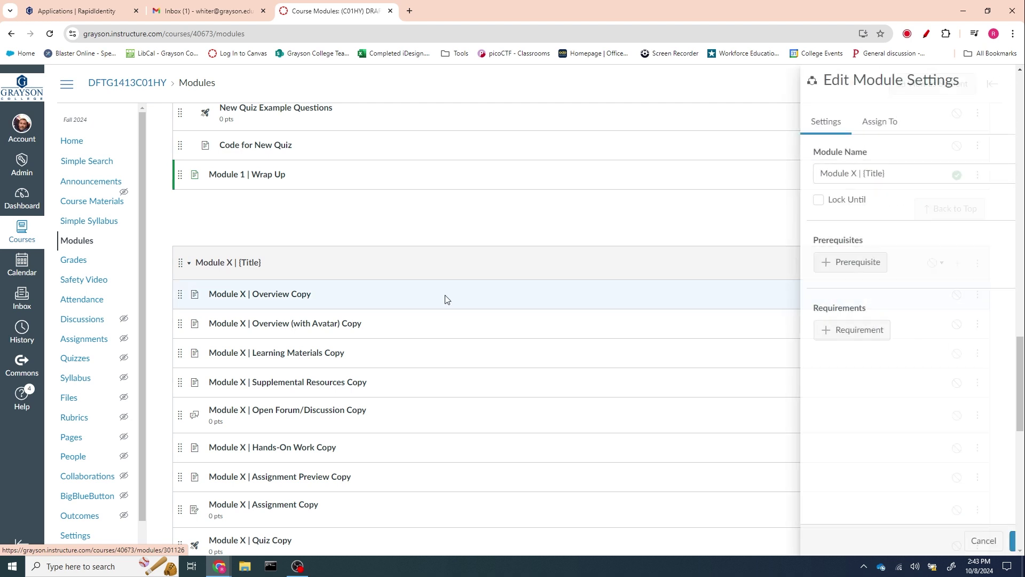
pyautogui.click(812, 173)
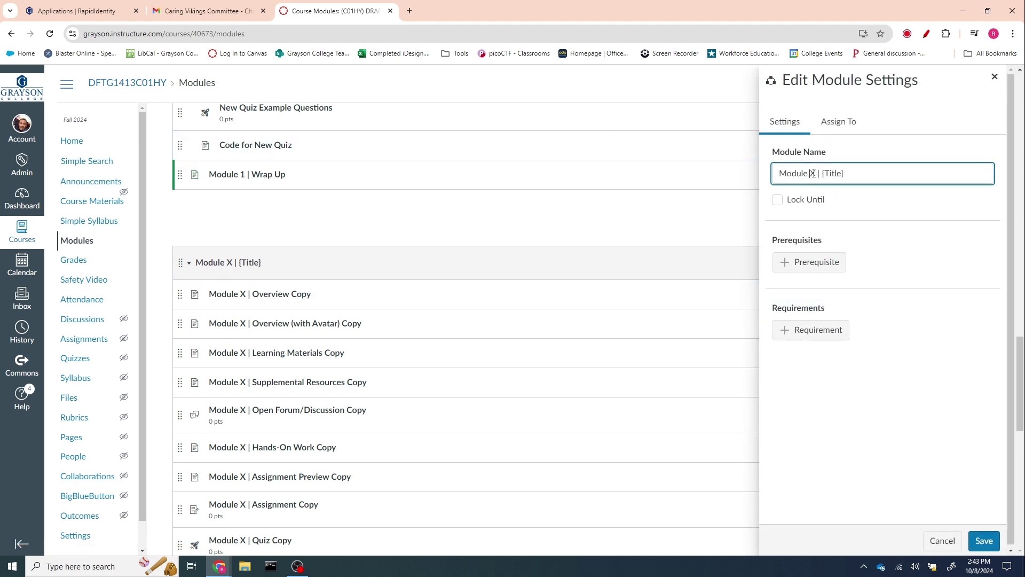
pyautogui.write('2')
pyautogui.click(984, 540)
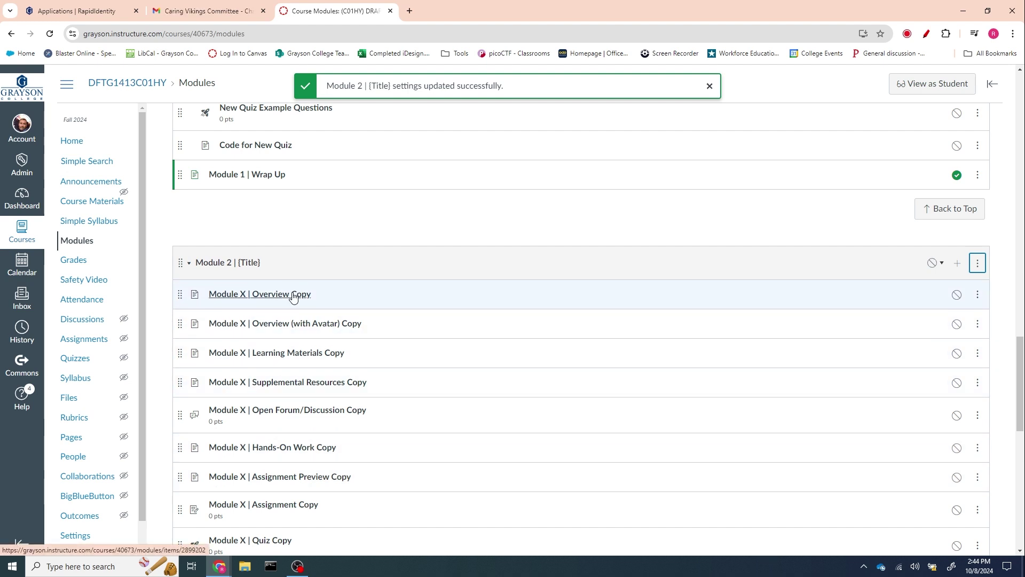
pyautogui.scroll(-3, 466, 342)
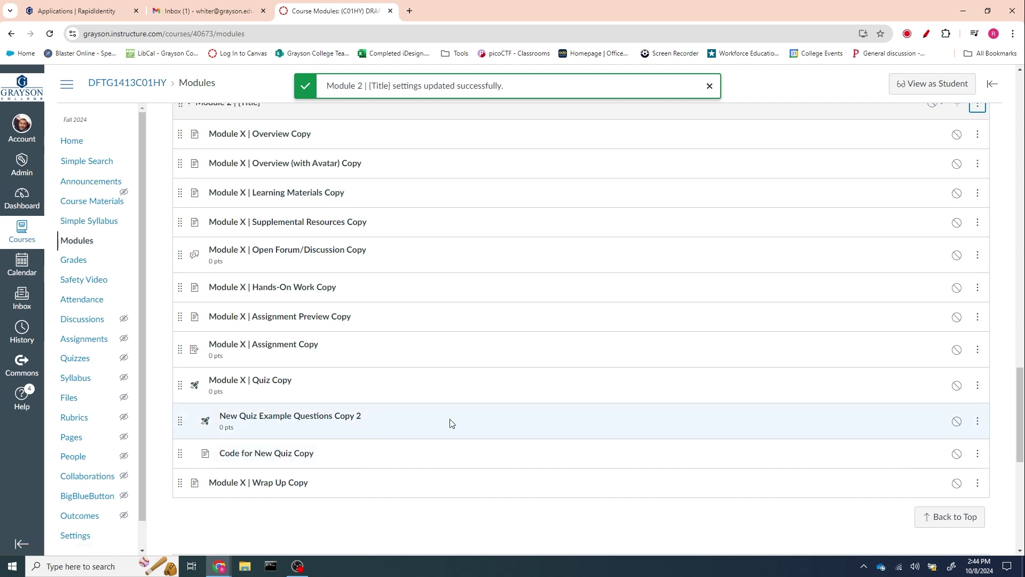
pyautogui.scroll(3, 451, 423)
pyautogui.scroll(1, 451, 424)
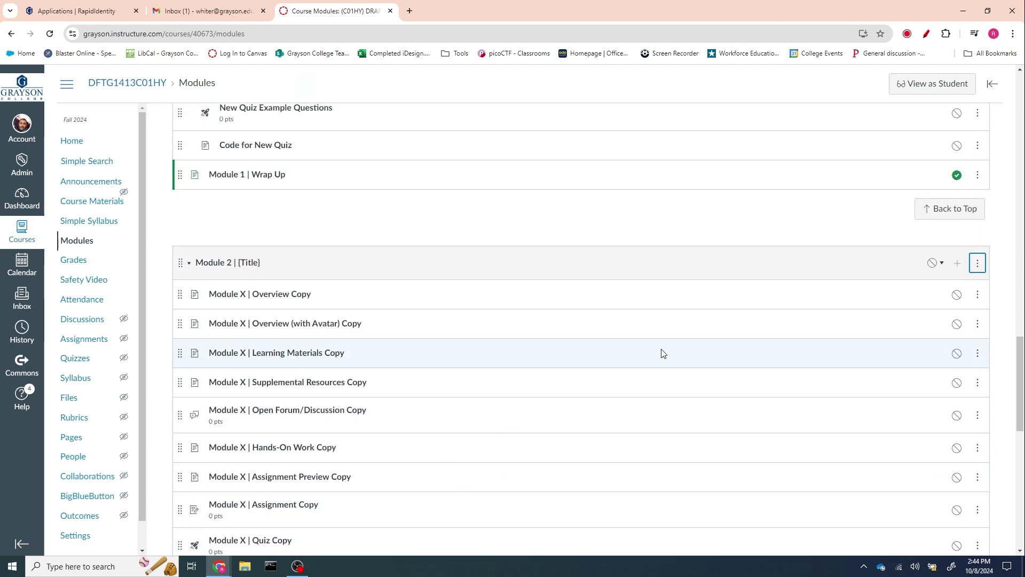
pyautogui.click(956, 265)
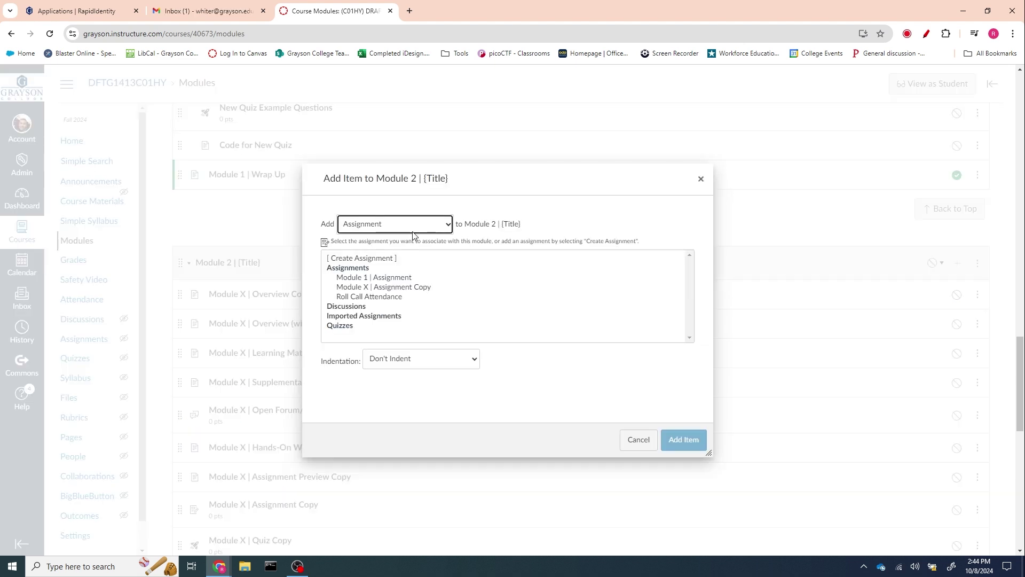
pyautogui.click(444, 226)
pyautogui.click(363, 257)
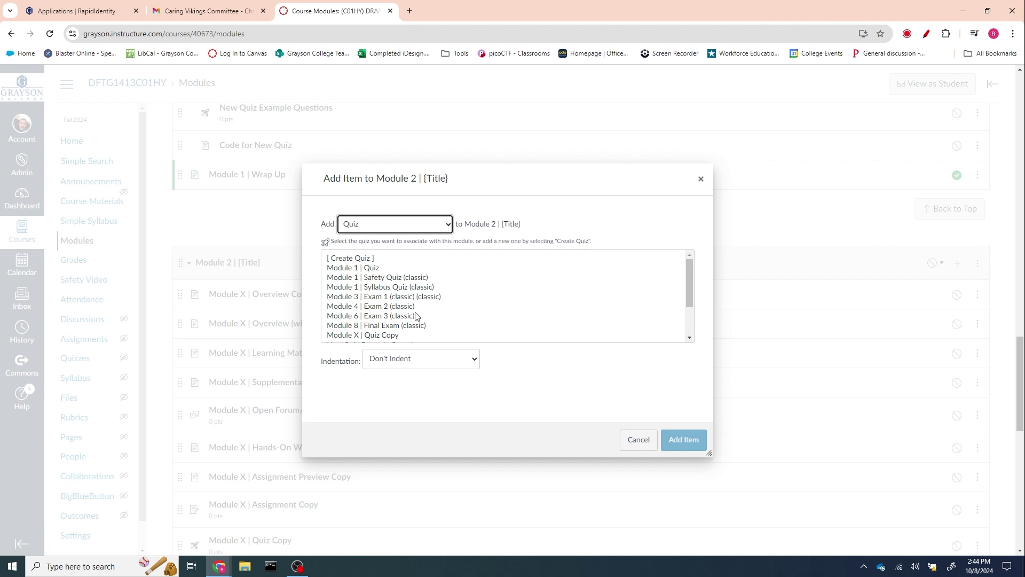
pyautogui.scroll(-2, 352, 299)
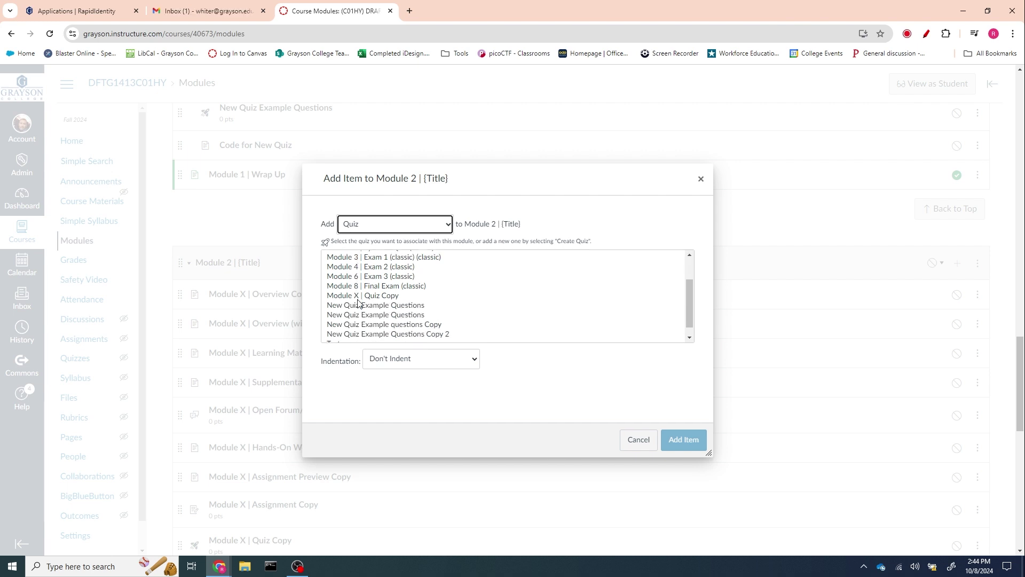
pyautogui.scroll(2, 372, 318)
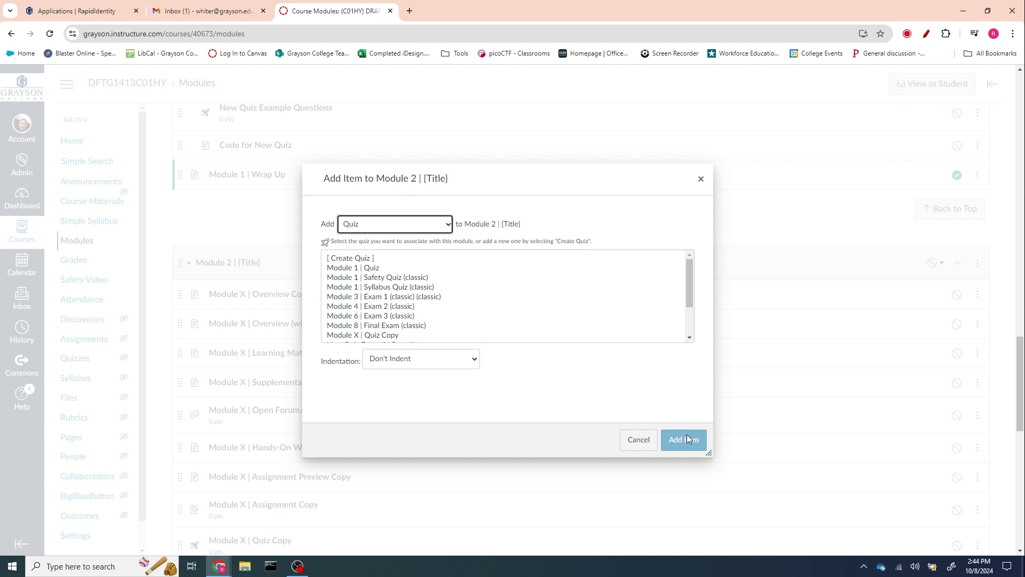
pyautogui.click(701, 179)
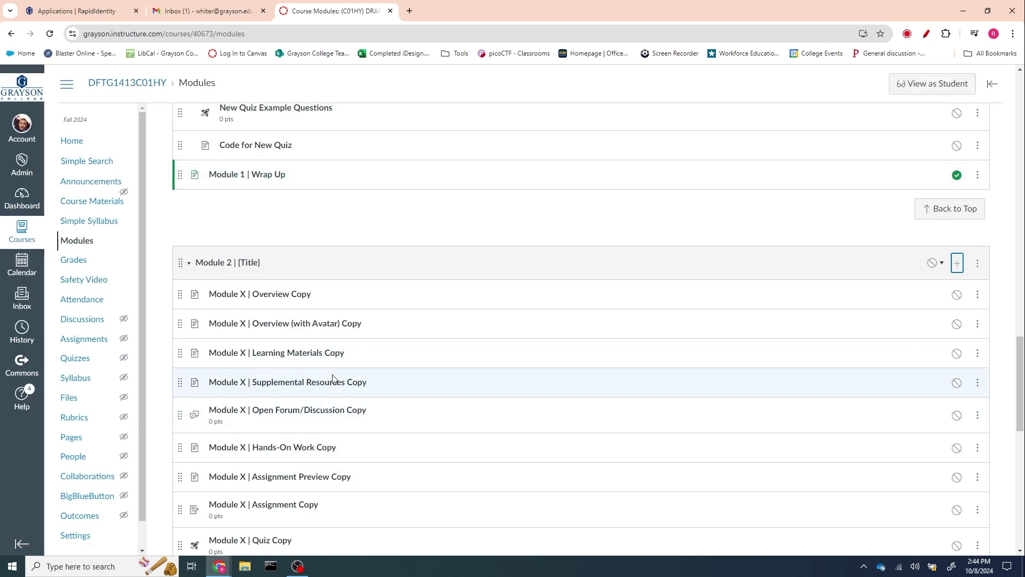
# - Duplicate 'Module X | {Title} Copy' to create 'Module X | {Title} Copy 2'
pyautogui.scroll(-7, 336, 379)
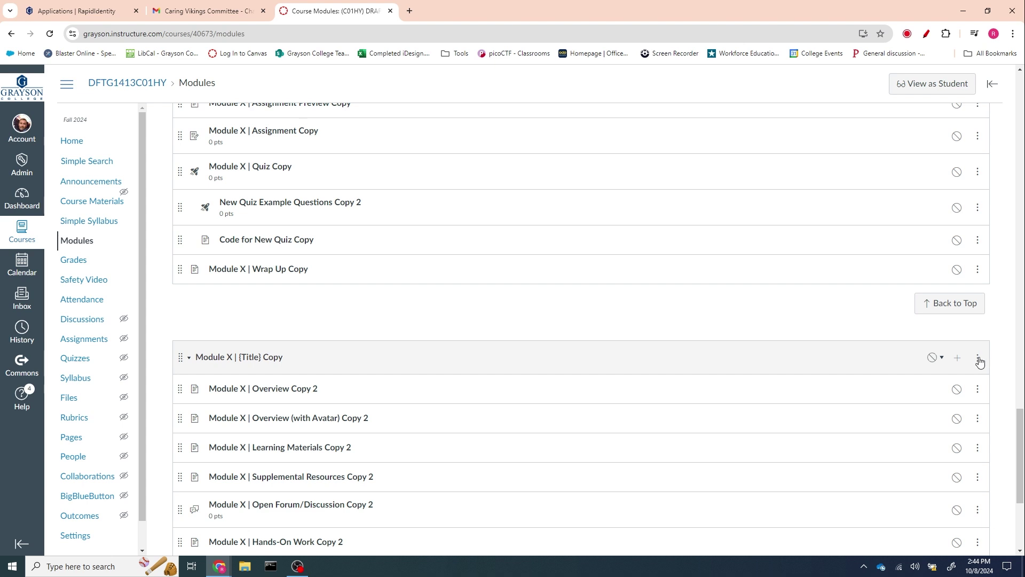
pyautogui.click(978, 358)
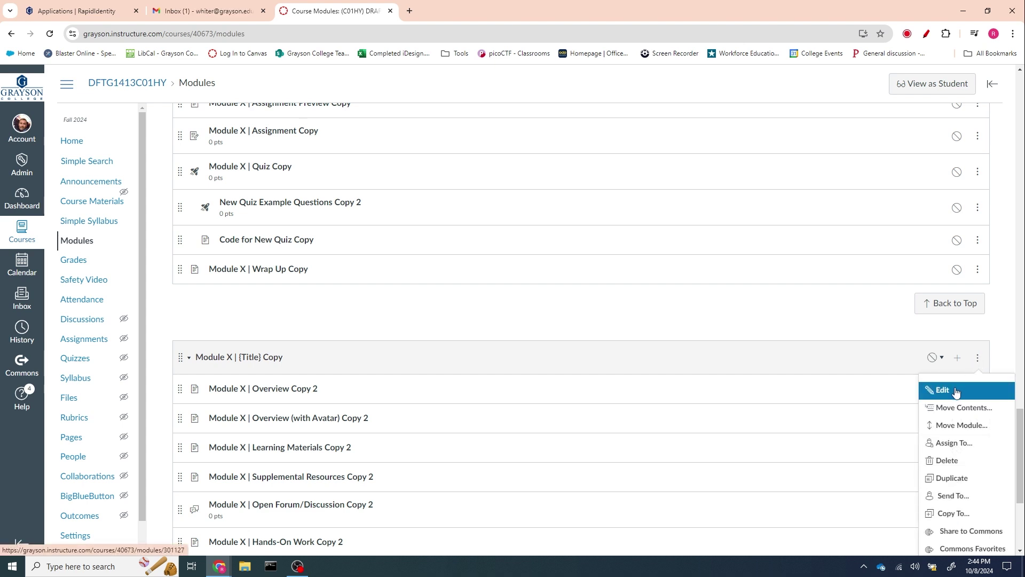
pyautogui.click(961, 477)
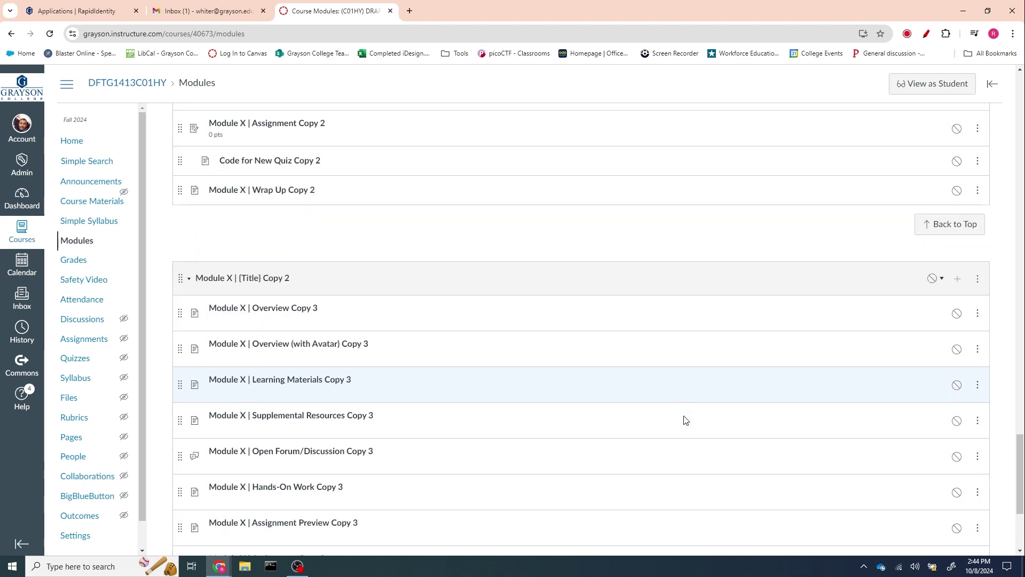
pyautogui.scroll(2, 645, 449)
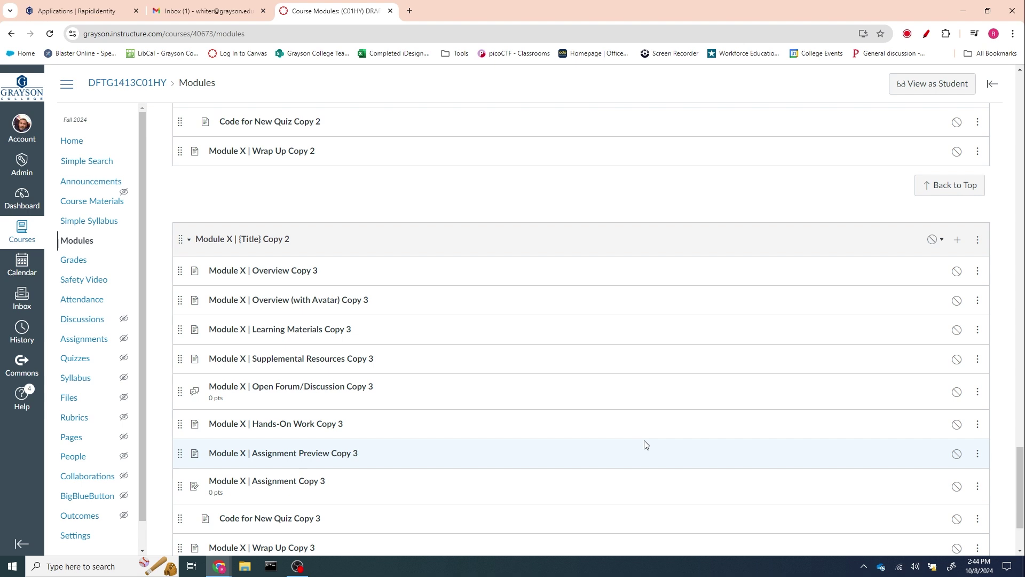
pyautogui.scroll(-2, 645, 445)
pyautogui.scroll(7, 647, 443)
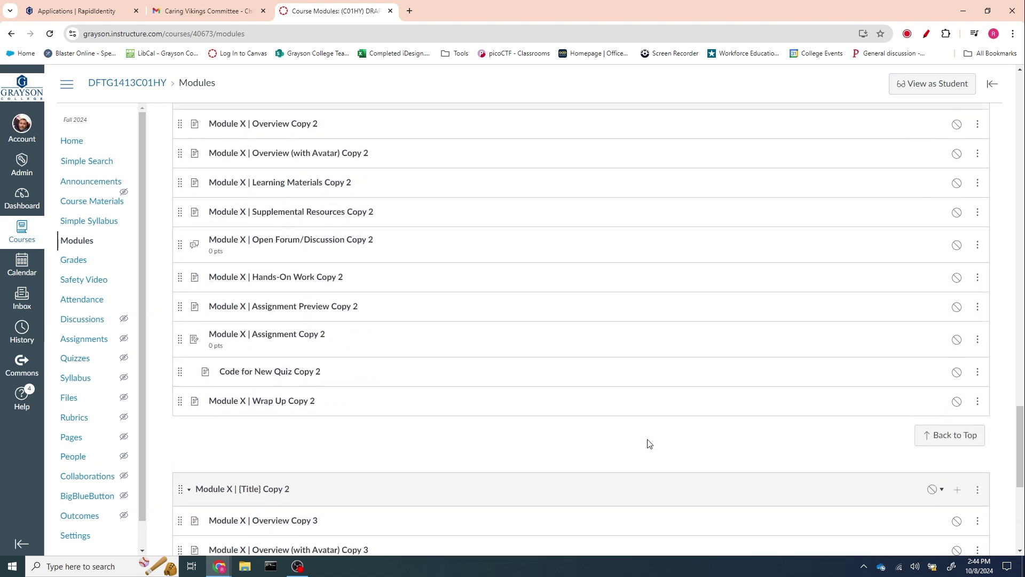
pyautogui.scroll(3, 649, 444)
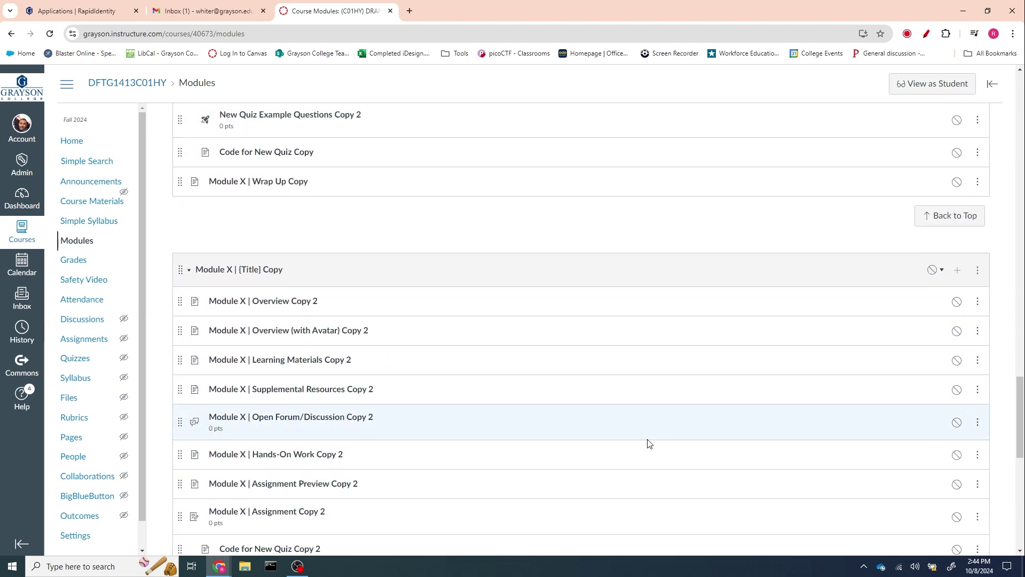
pyautogui.scroll(-7, 649, 444)
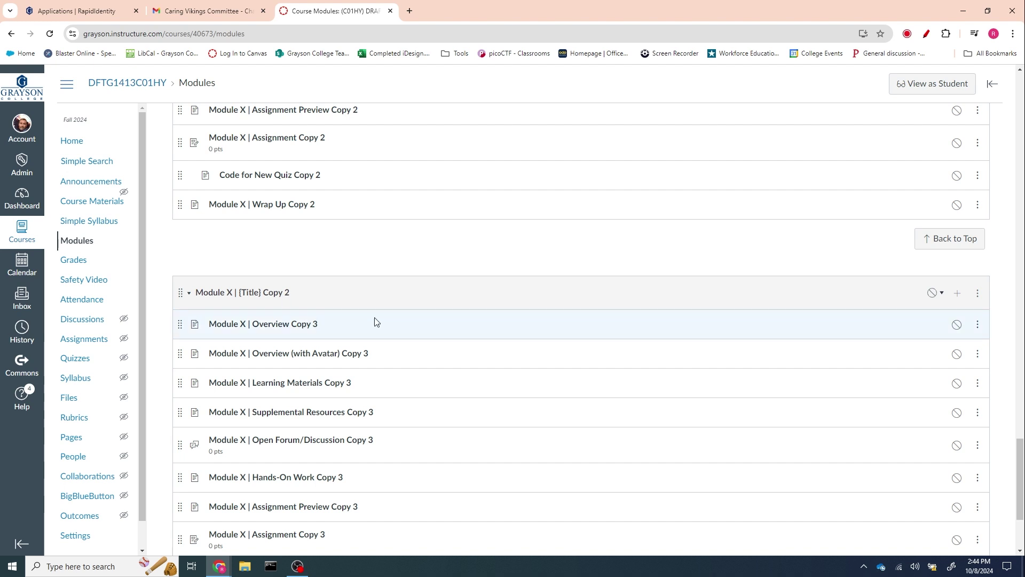
pyautogui.scroll(14, 376, 322)
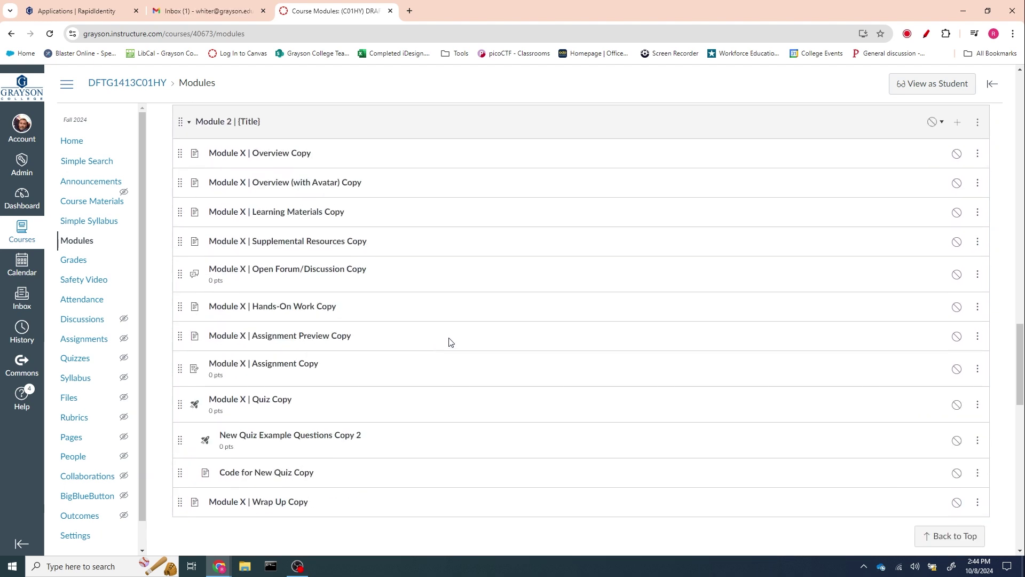
pyautogui.scroll(-5, 449, 341)
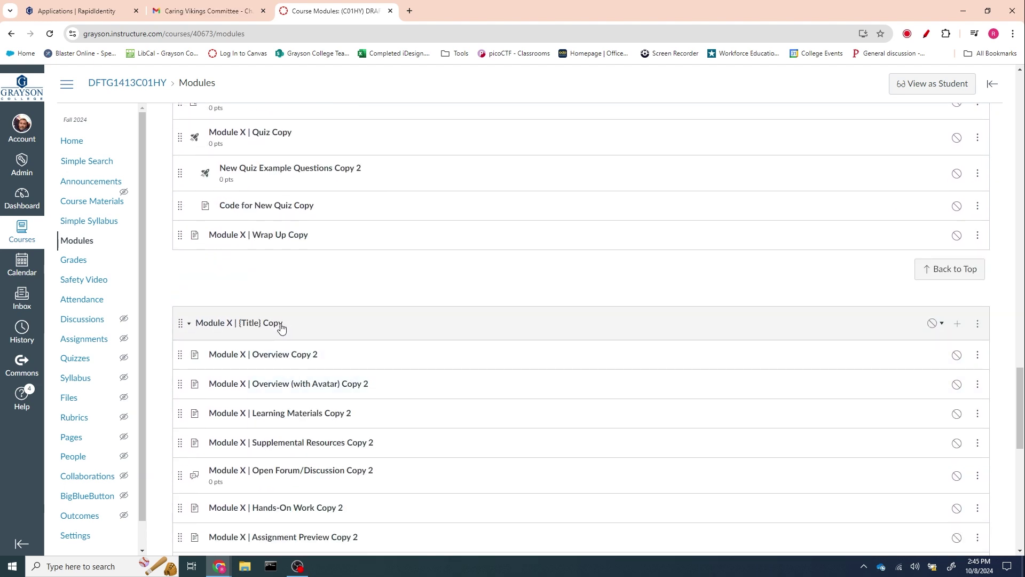
pyautogui.click(978, 330)
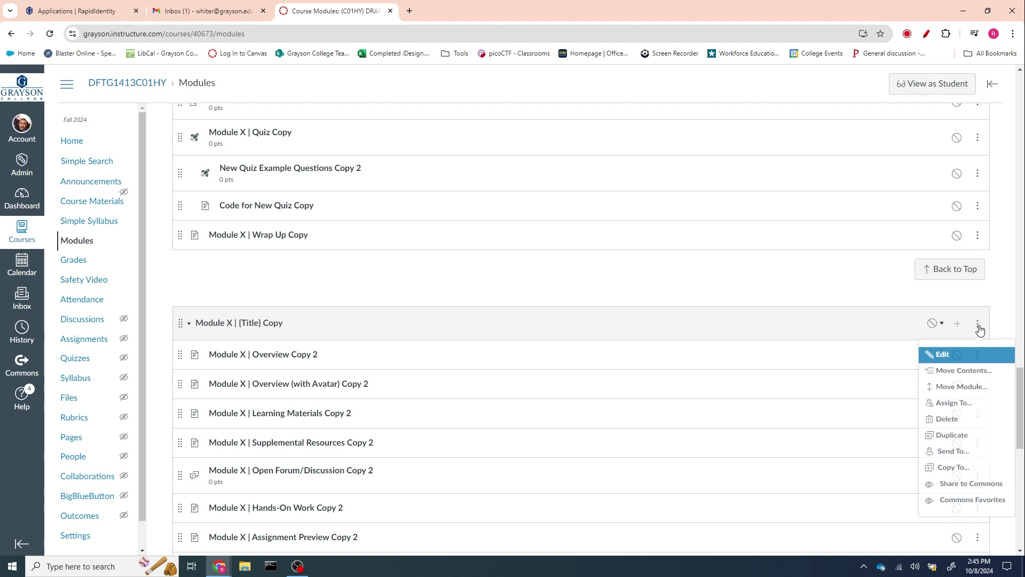
# - Rename the first copied module to 'Module 3 | {Title} Copy', removing the leftover X
pyautogui.click(943, 355)
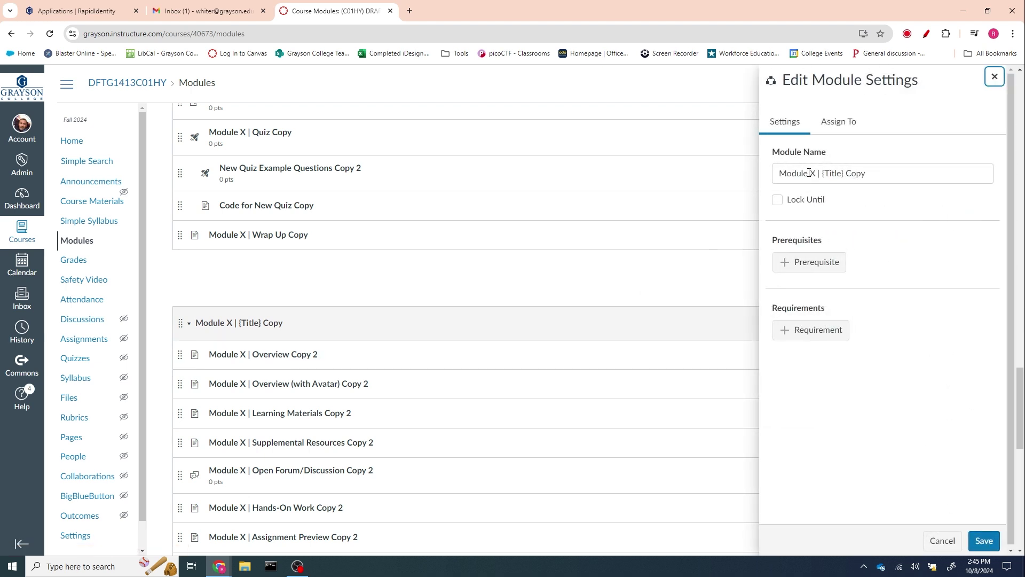
pyautogui.moveTo(810, 173); pyautogui.dragTo(814, 173)
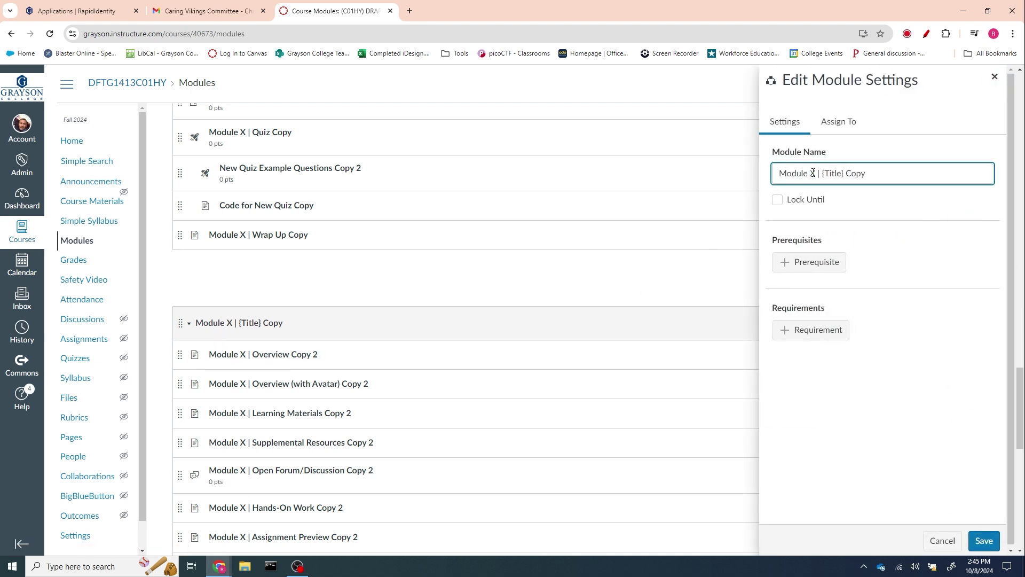
pyautogui.write('3')
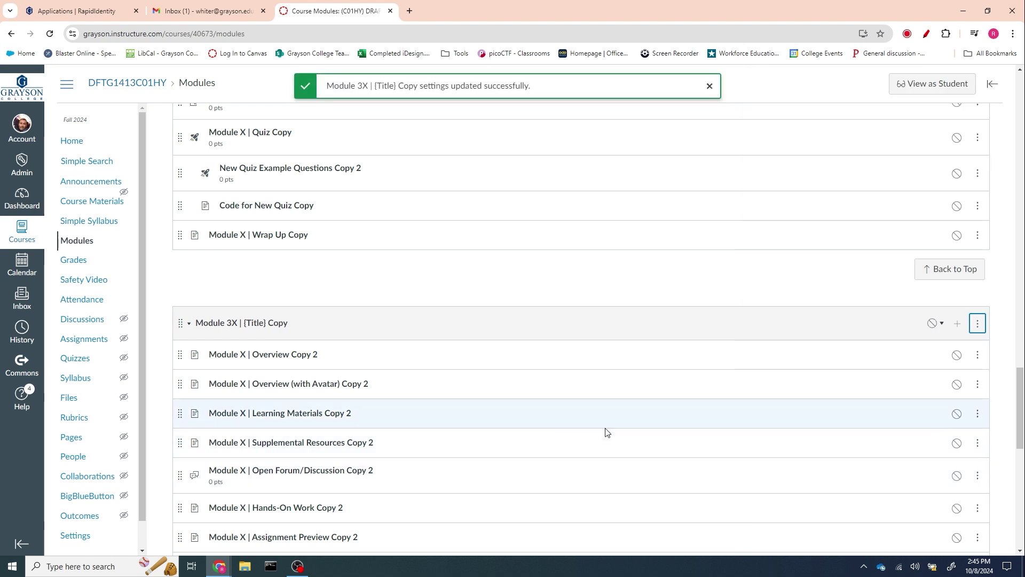
pyautogui.scroll(-7, 606, 427)
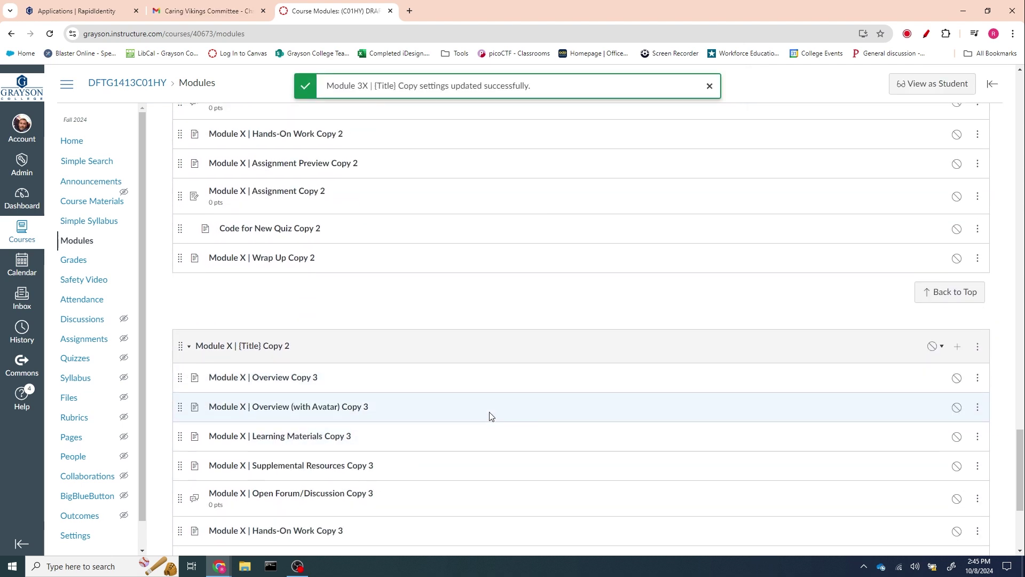
pyautogui.scroll(5, 487, 416)
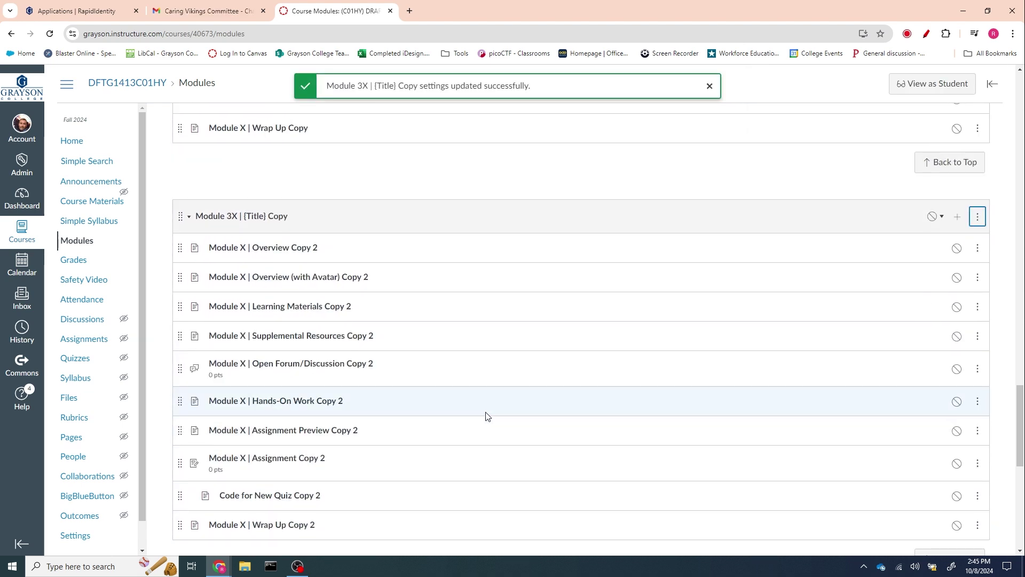
pyautogui.click(986, 224)
pyautogui.click(956, 249)
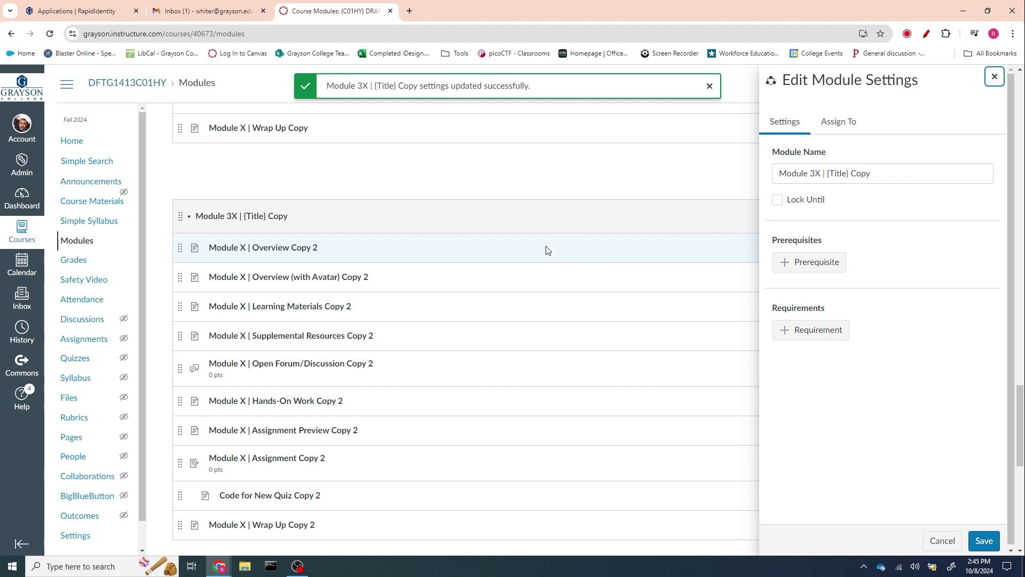
pyautogui.click(817, 172)
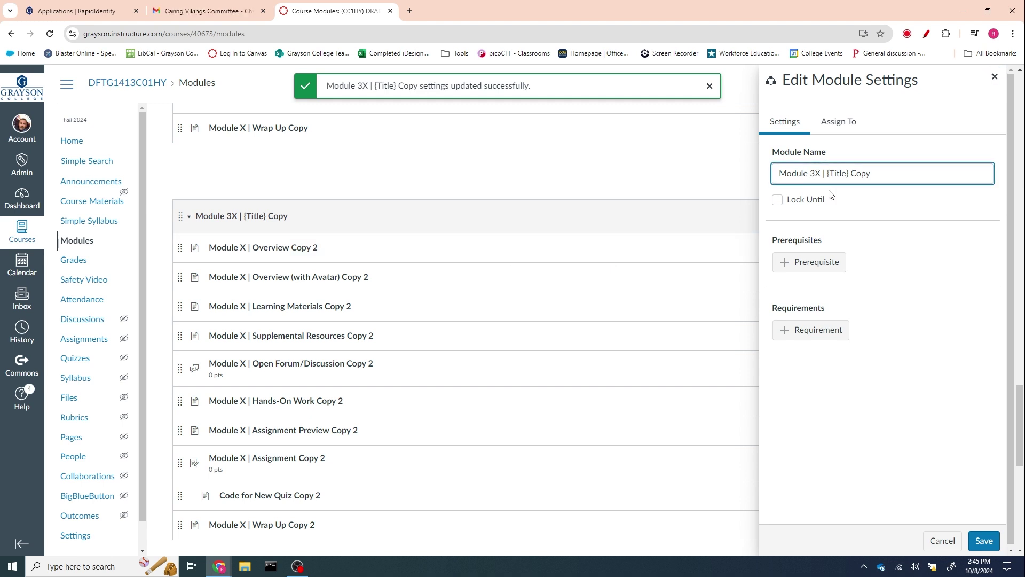
pyautogui.press('Delete')
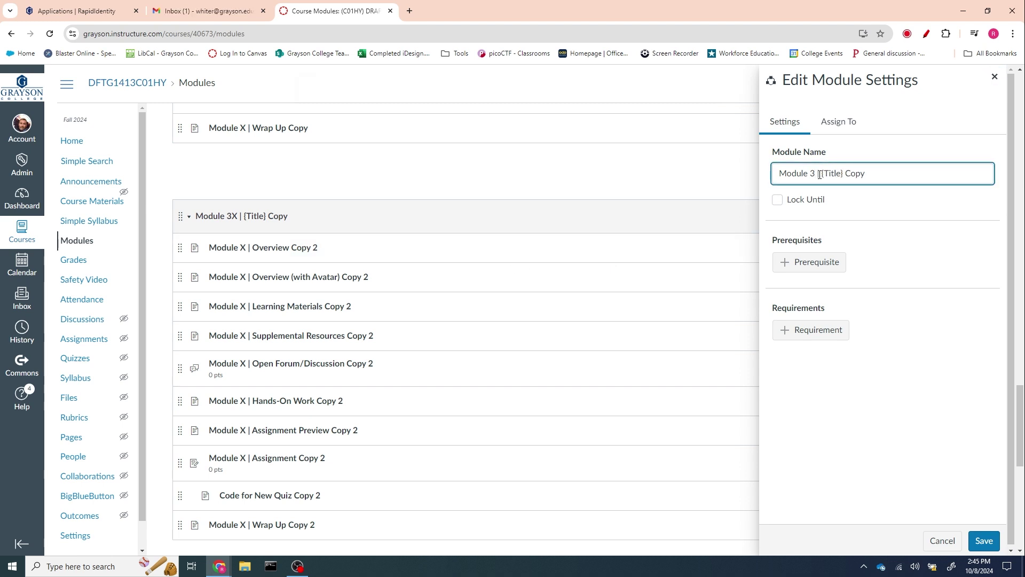
pyautogui.click(984, 540)
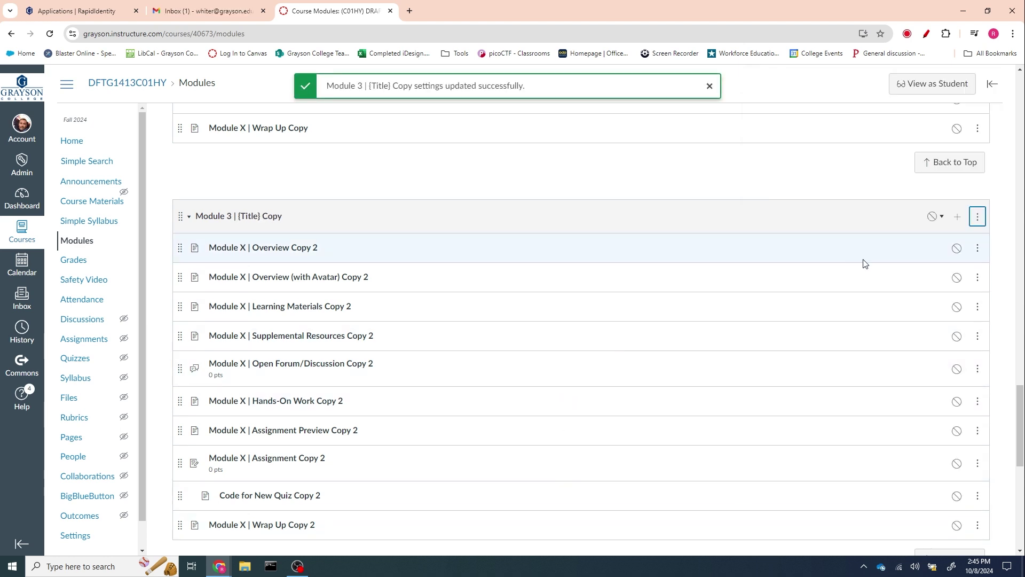
pyautogui.scroll(-1, 641, 430)
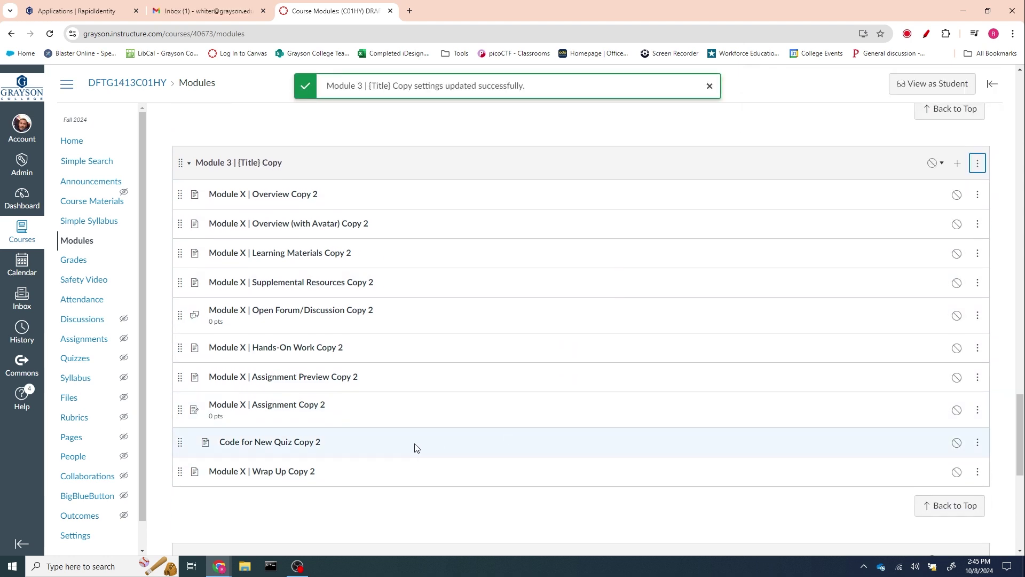
# - Add the 'Module 3 | Exam 1 (classic)' quiz to the end of Module 3 | {Title} Copy
pyautogui.click(957, 163)
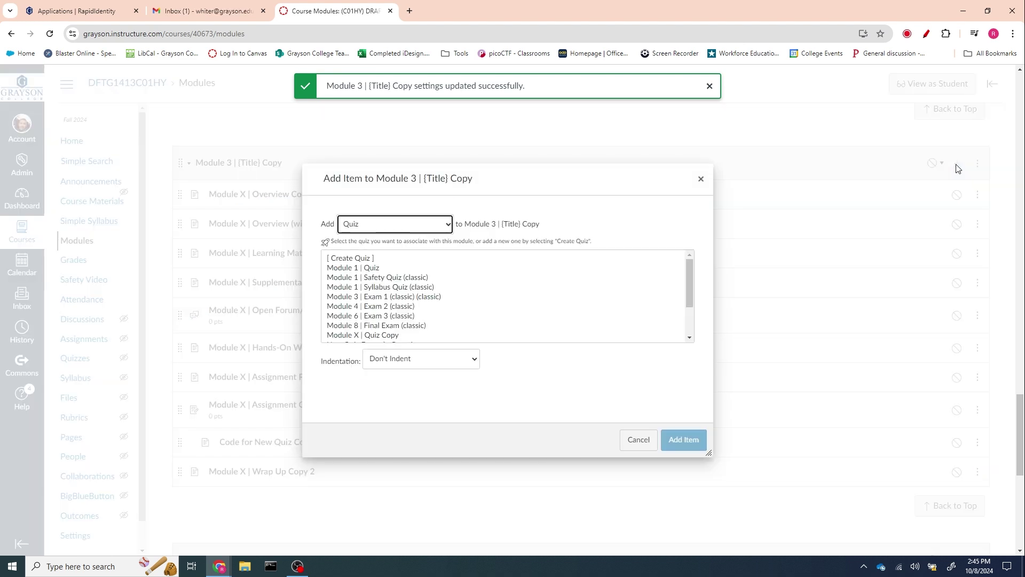
pyautogui.click(377, 298)
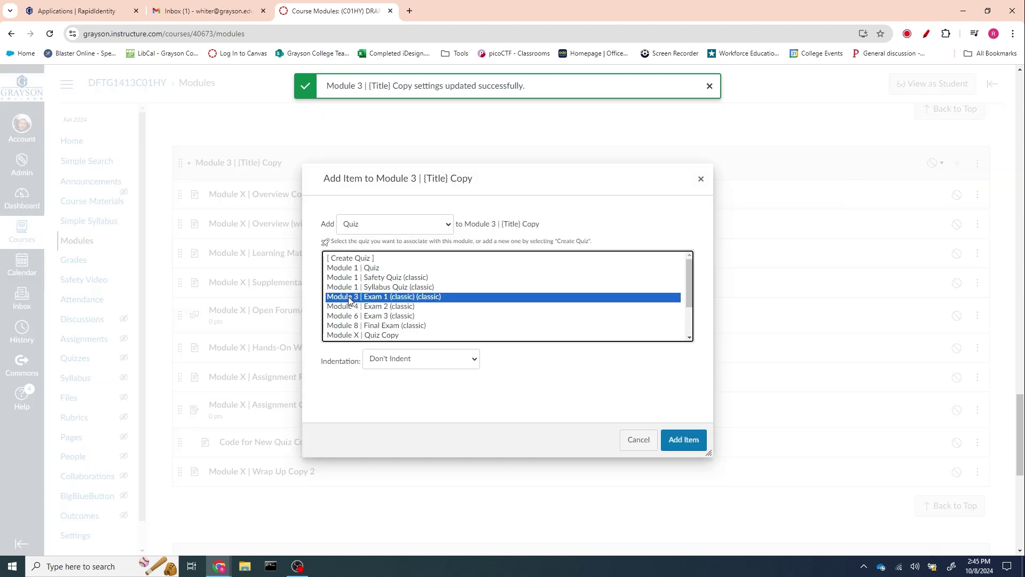
pyautogui.click(677, 442)
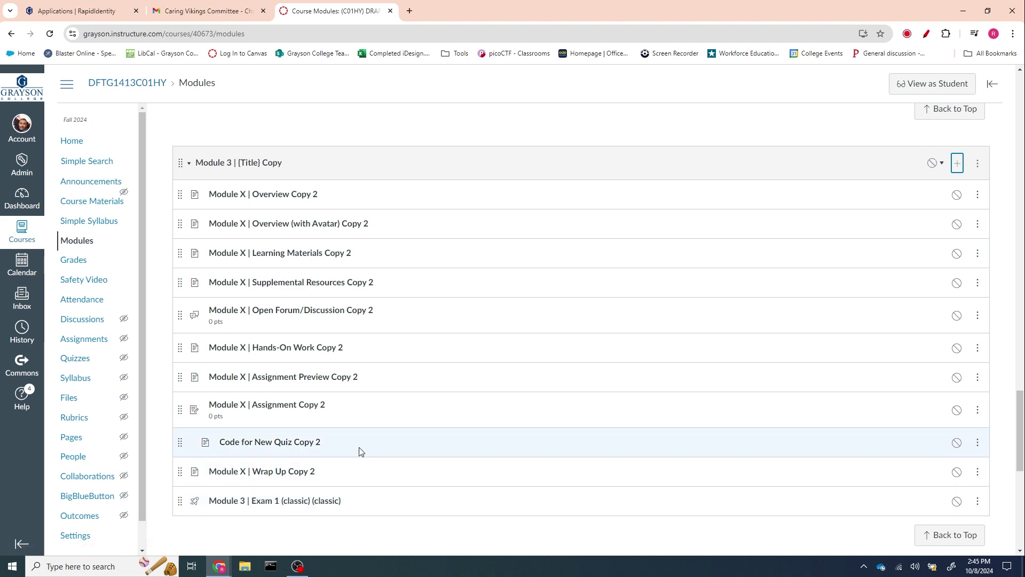
pyautogui.scroll(-3, 371, 438)
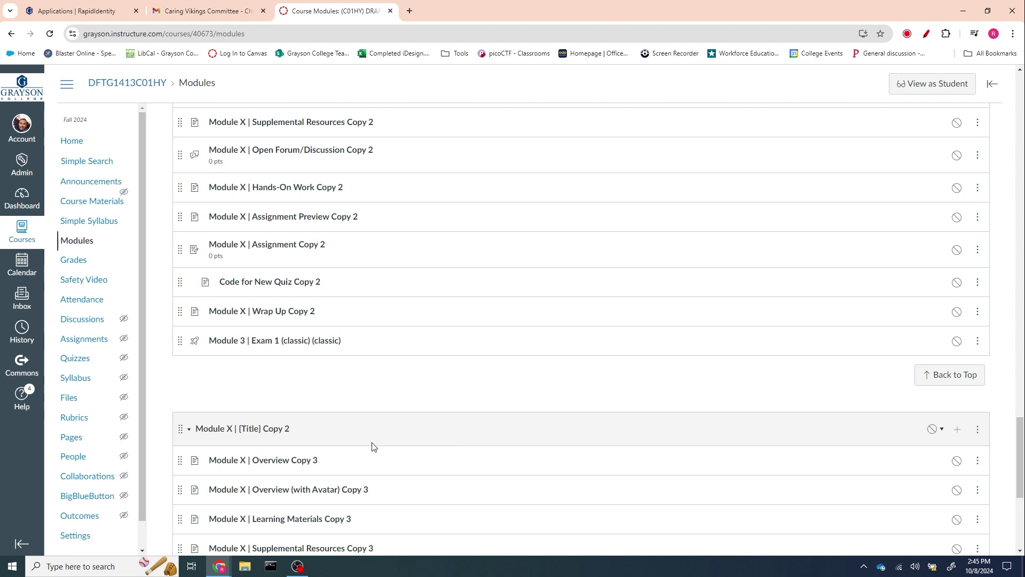
pyautogui.scroll(2, 374, 447)
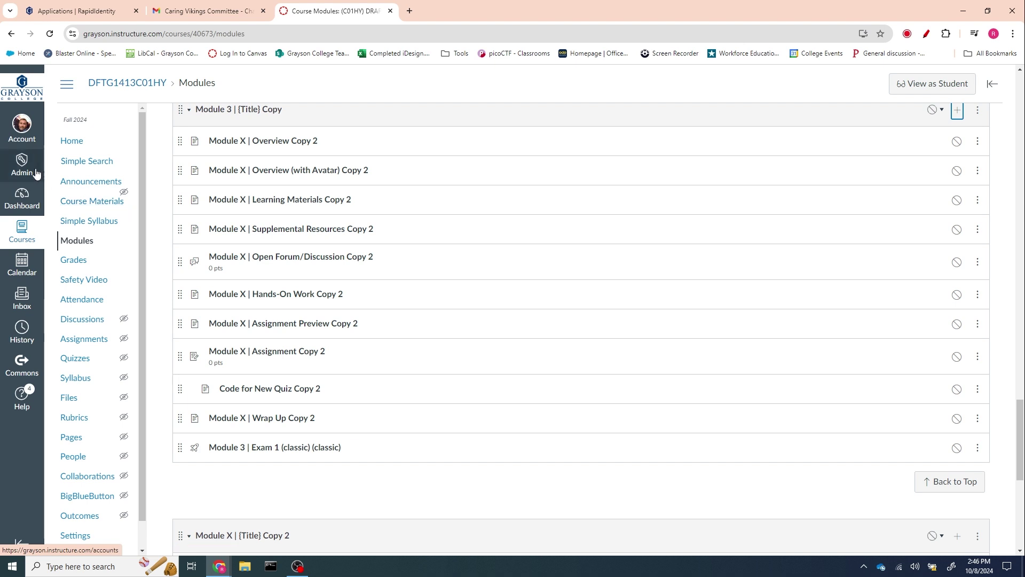
# - Go to the course Home page and scroll through its tiles
pyautogui.click(70, 141)
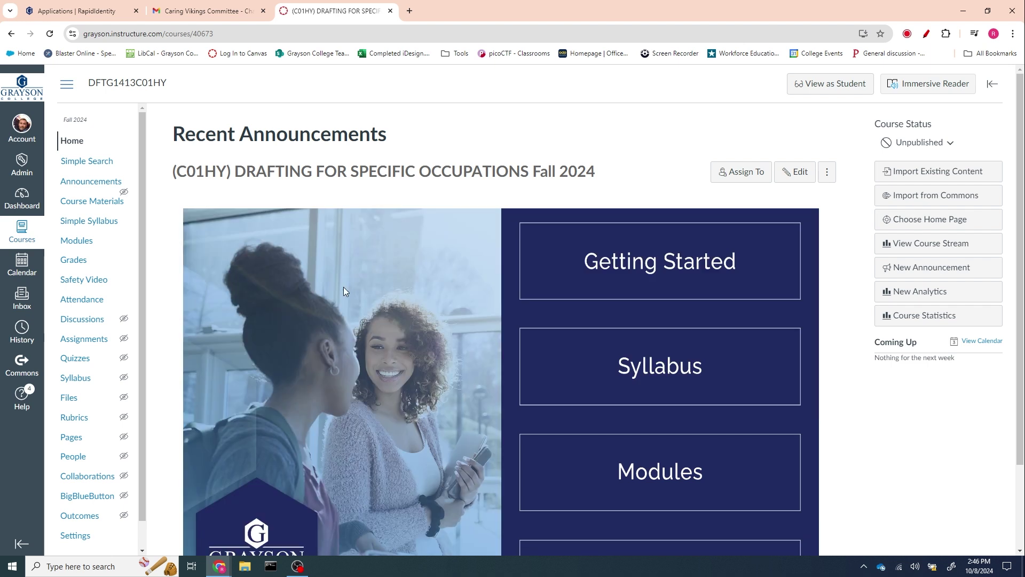
pyautogui.scroll(-2, 322, 307)
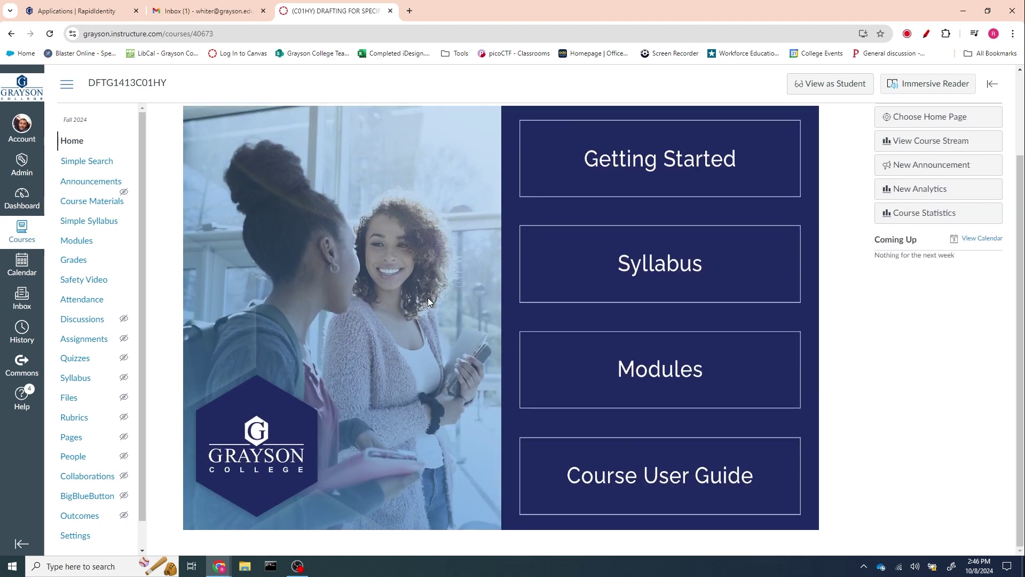